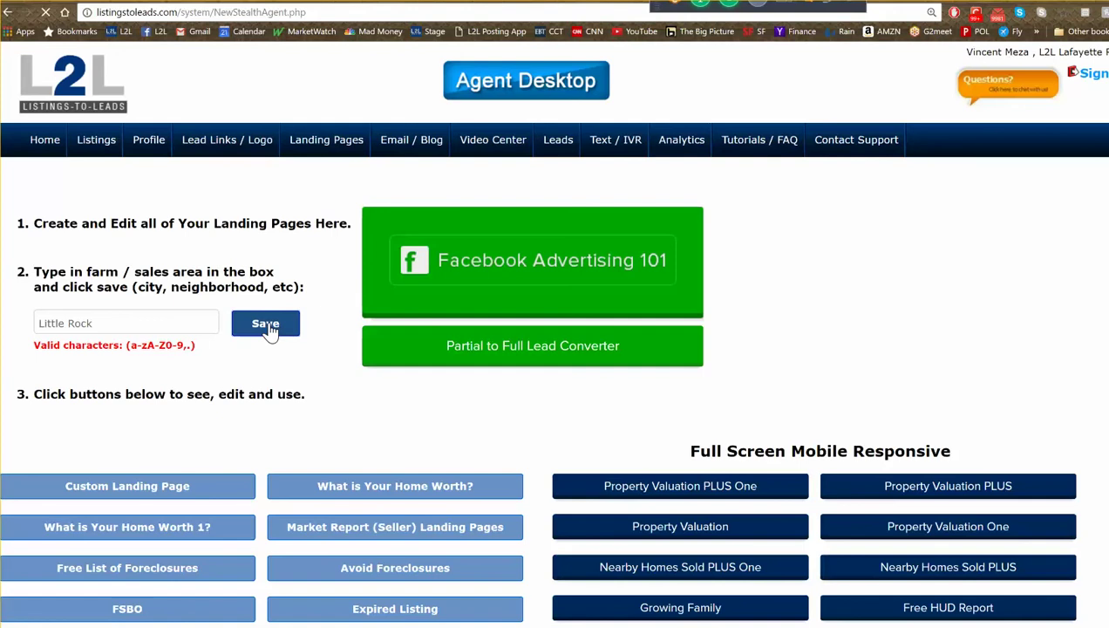
- Enter Little Rock as the farm area and save it to create its landing page series
scroll(380, 392, down, 2)
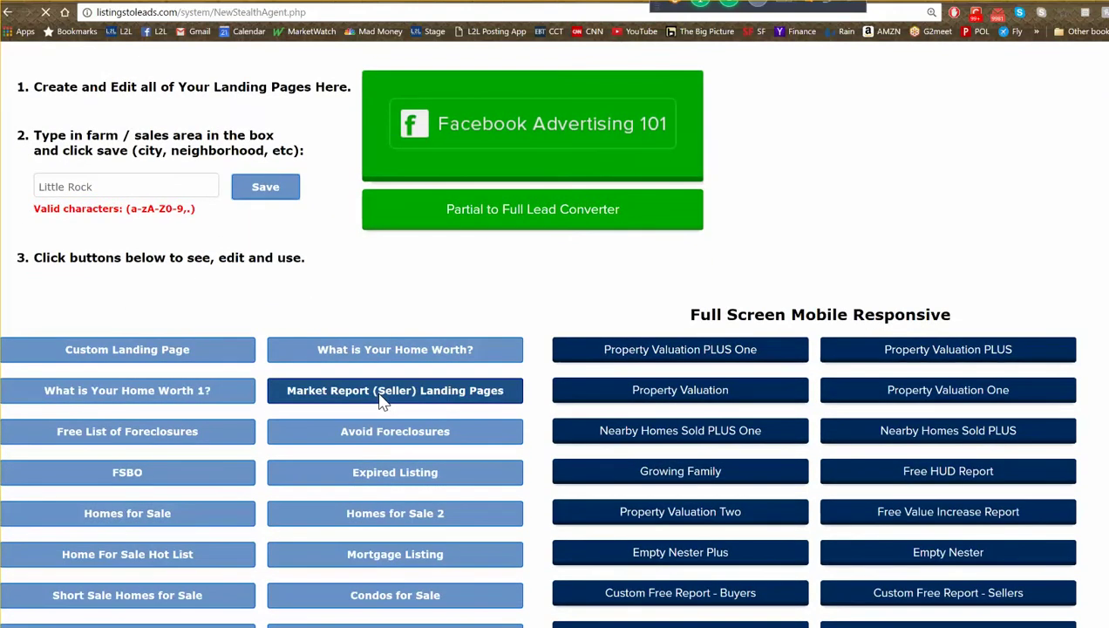
click(381, 398)
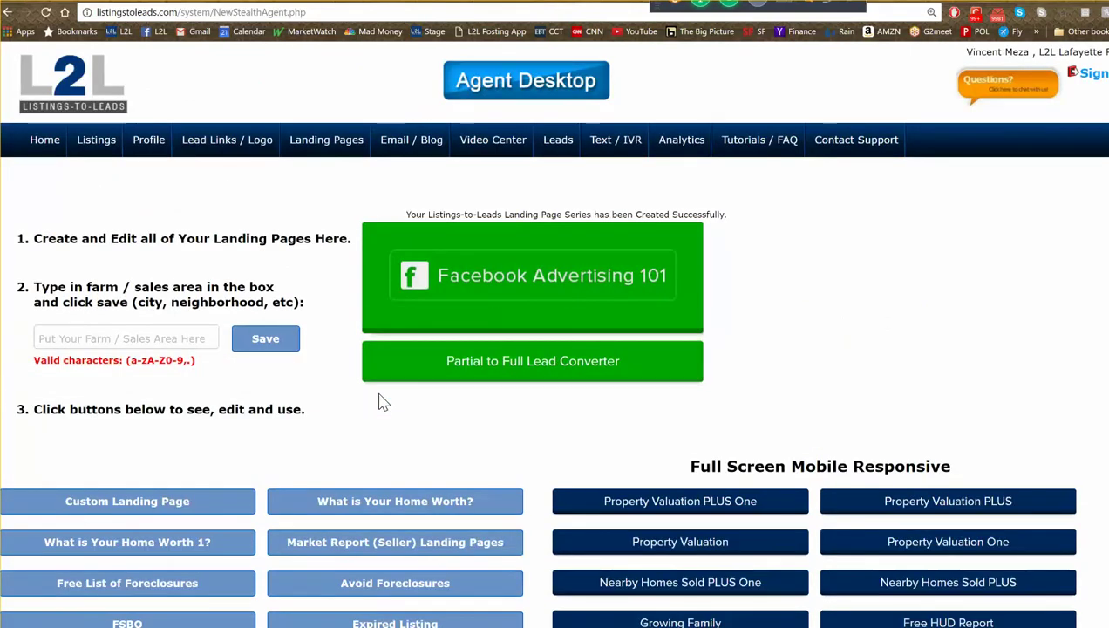
scroll(384, 403, down, 2)
mouse_move(702, 493)
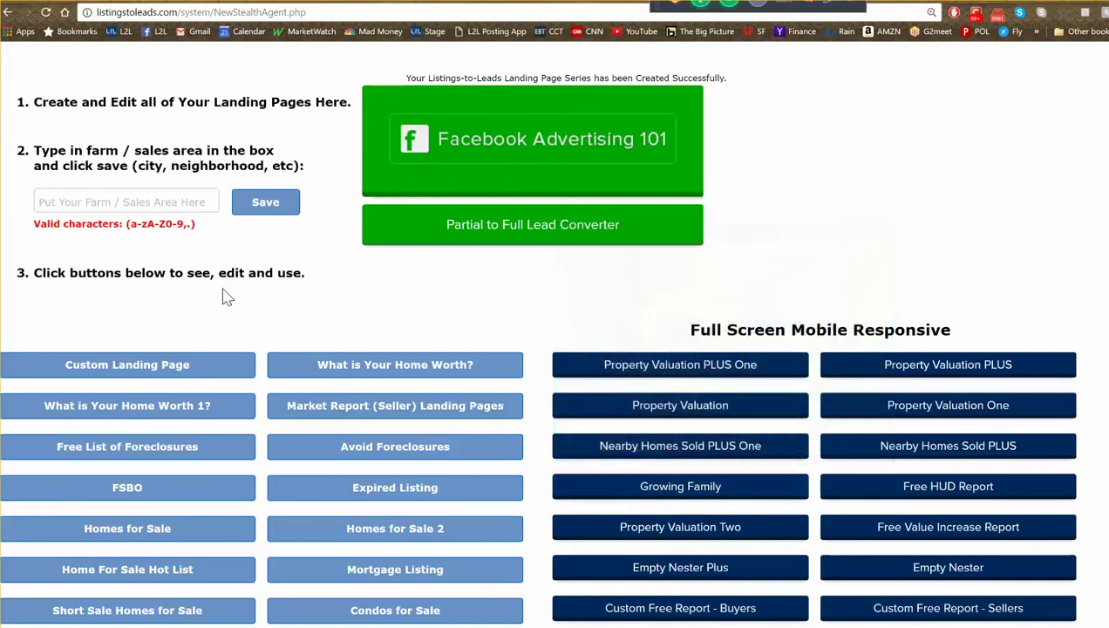
click(123, 202)
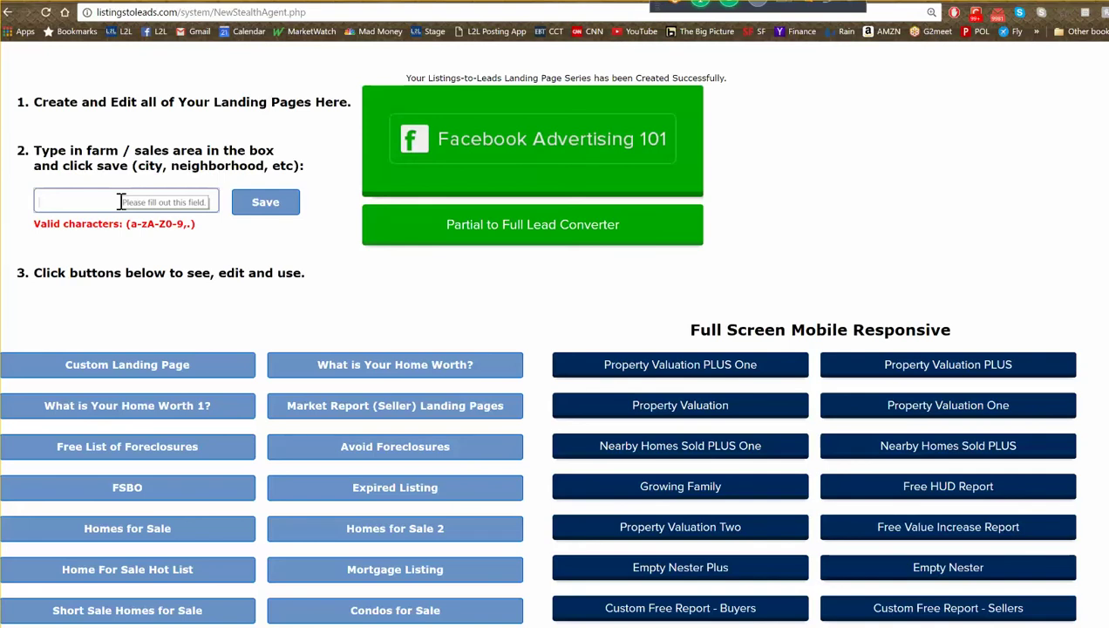
- Open the FSBO landing pages list and find the Little Rock entry
click(161, 486)
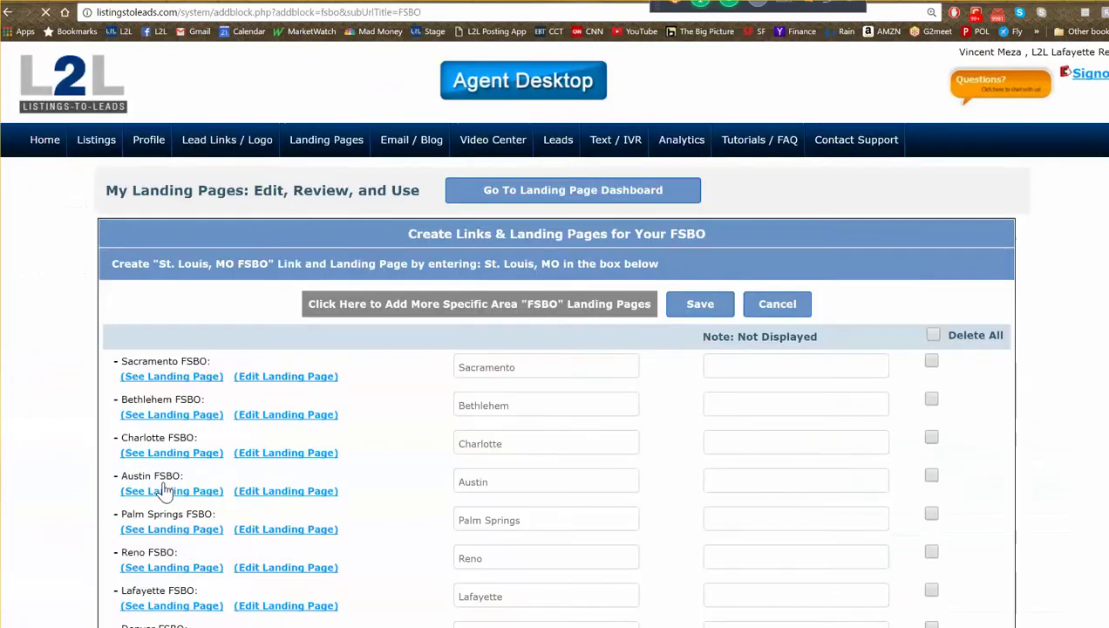
scroll(389, 449, down, 18)
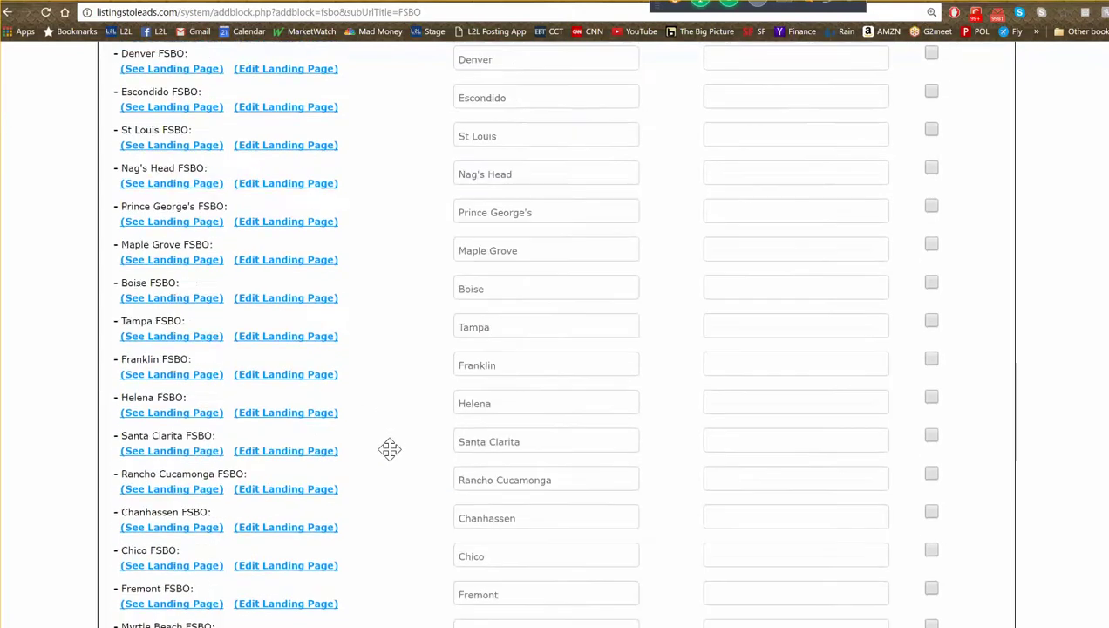
scroll(389, 455, down, 13)
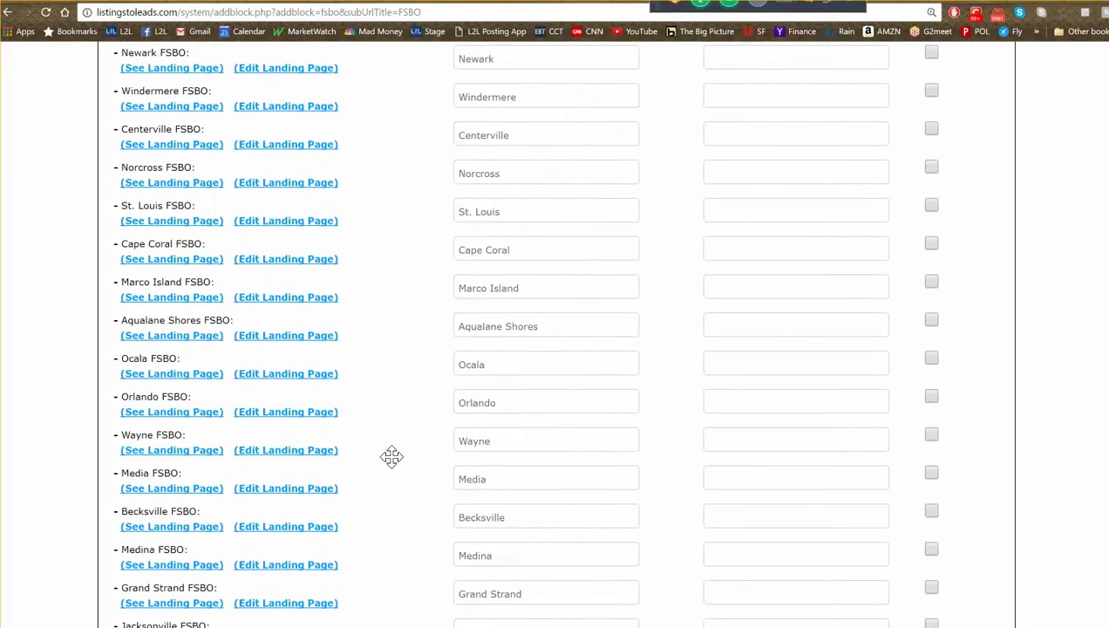
click(513, 539)
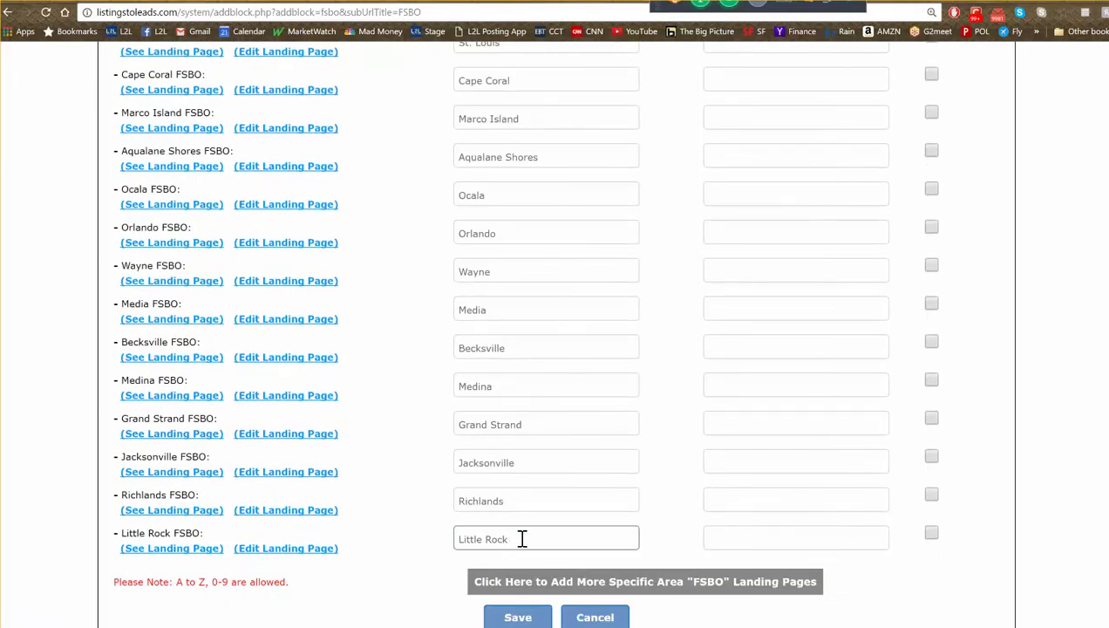
drag(522, 539, 446, 538)
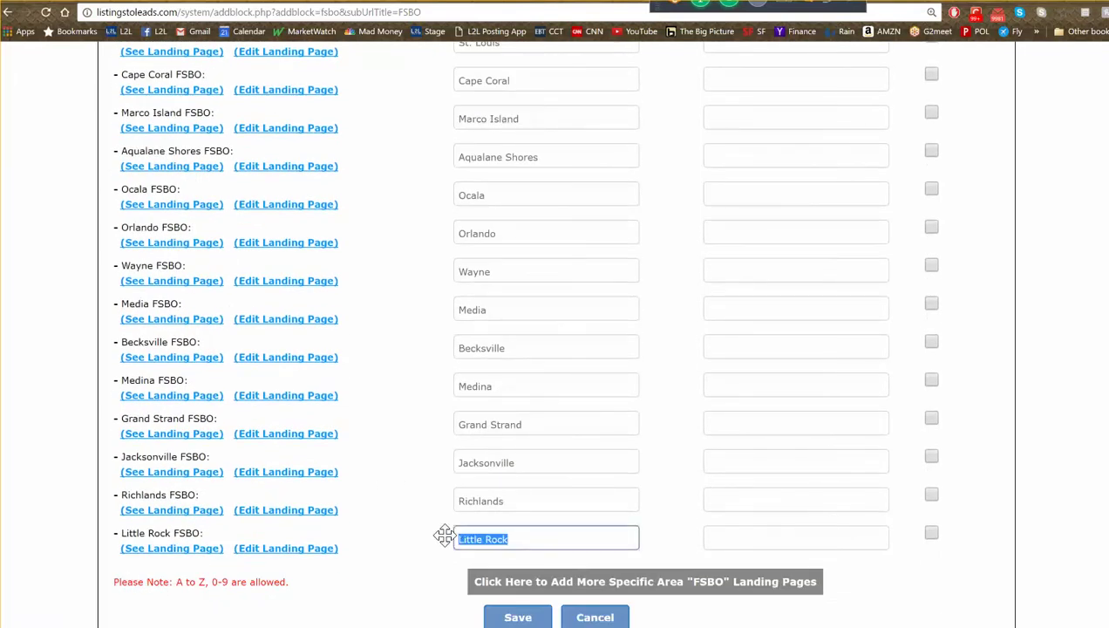
- Preview the Little Rock FSBO landing page, then go back to the top of the FSBO list
click(196, 549)
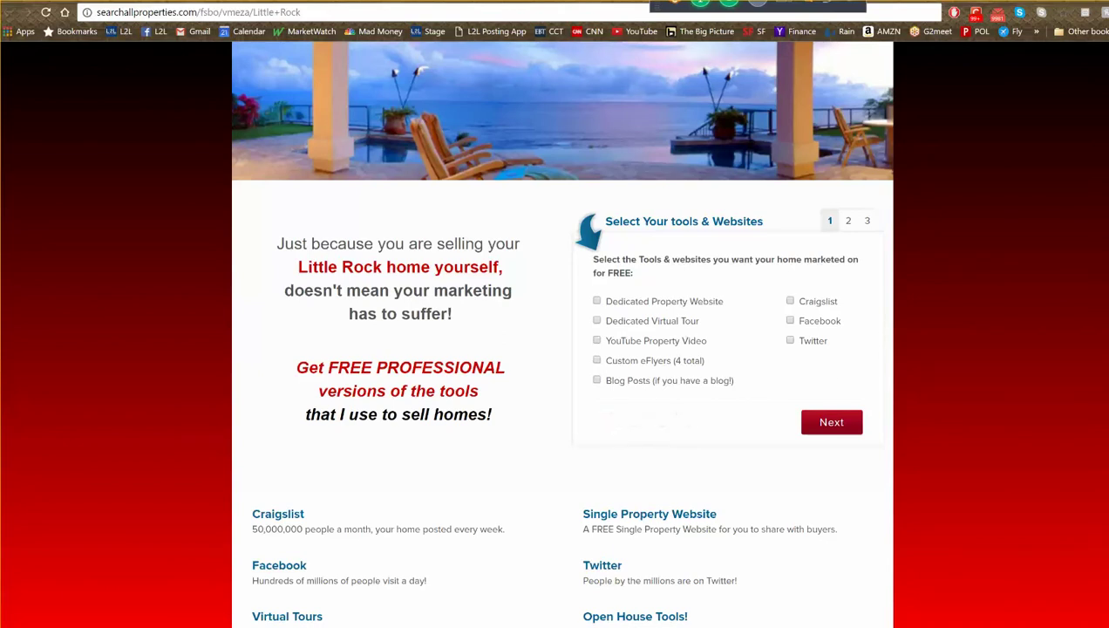
key(ctrl+Tab)
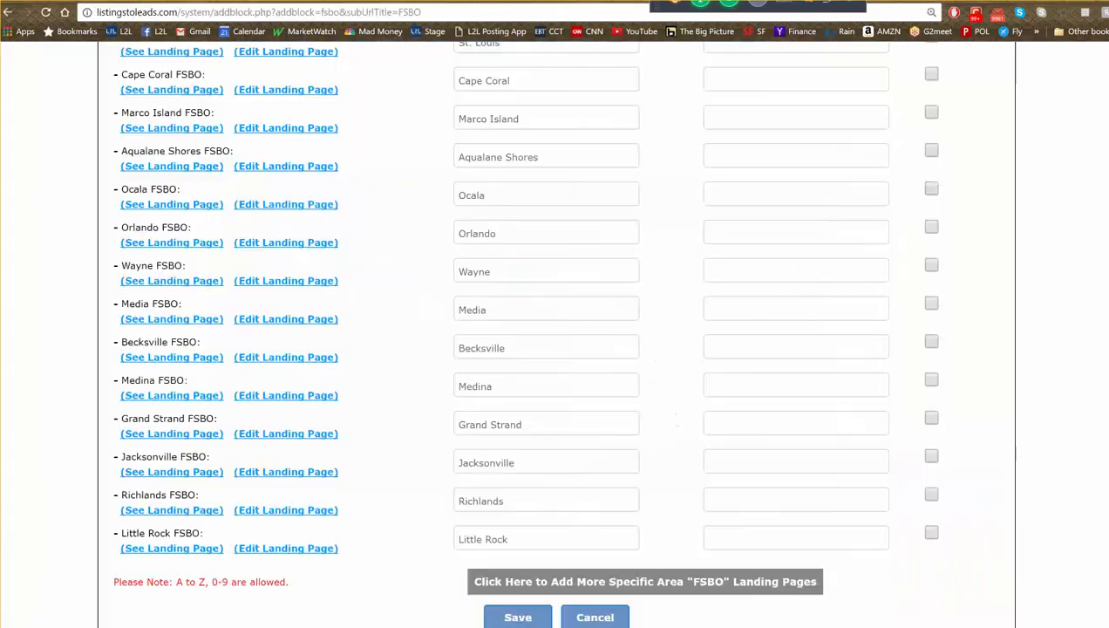
click(957, 289)
scroll(1059, 421, up, 20)
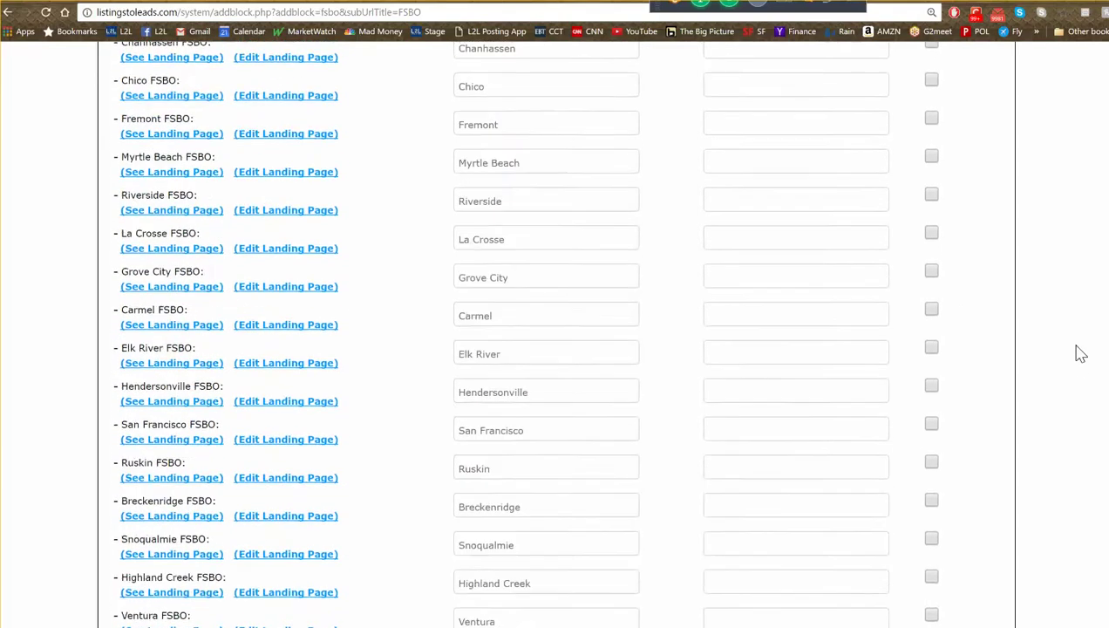
scroll(1077, 349, up, 6)
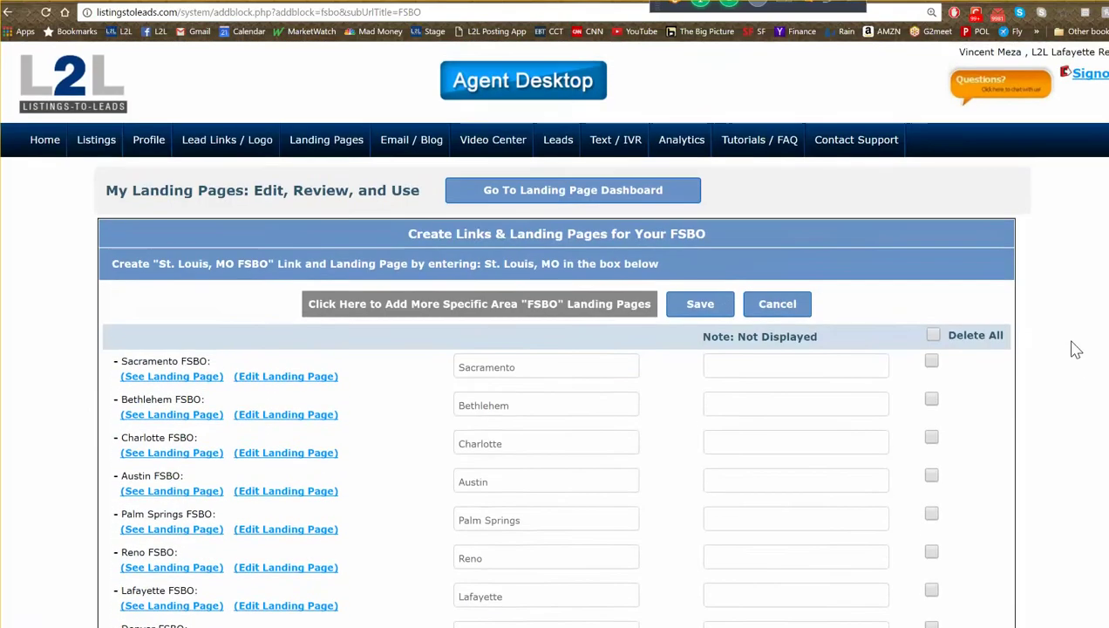
- Go back to the landing page dashboard and bring up the Property Valuation PLUS template preview
click(623, 196)
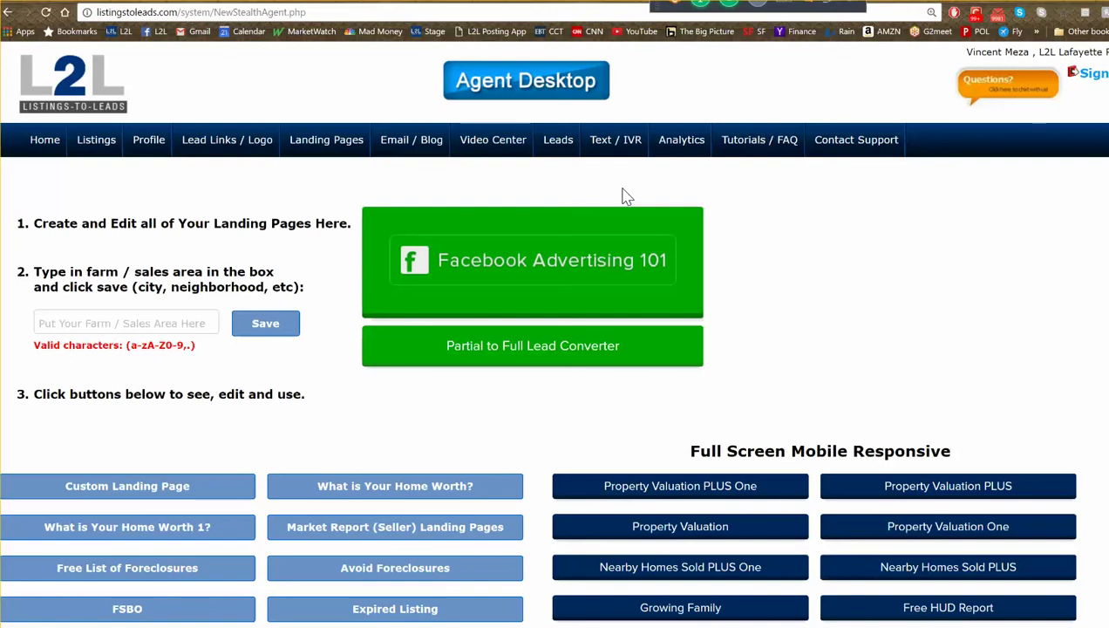
scroll(626, 287, down, 3)
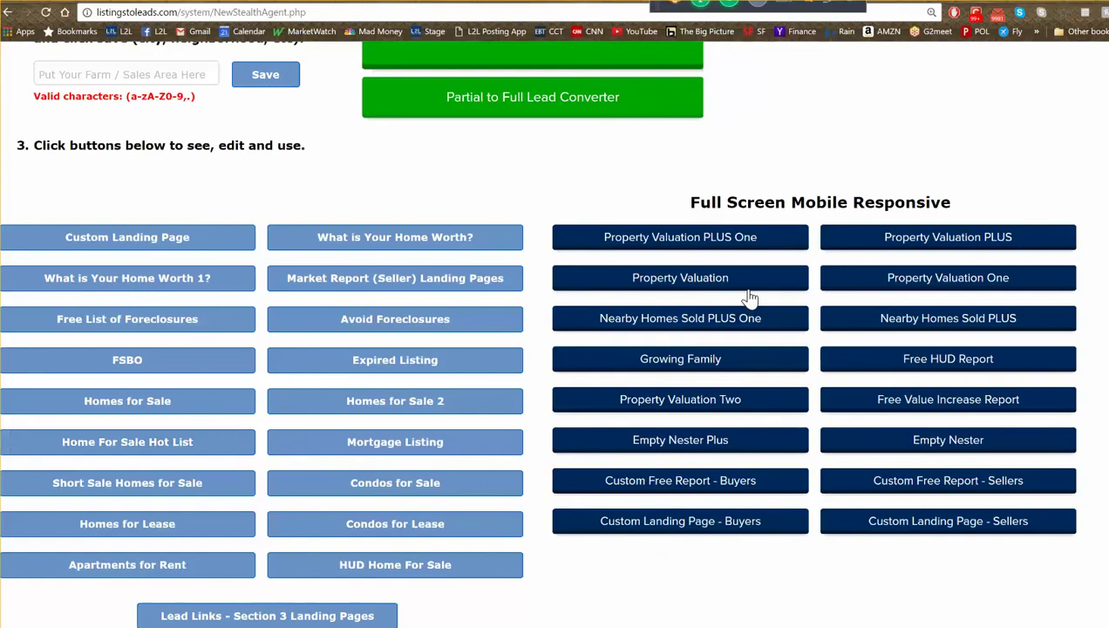
scroll(882, 257, up, 1)
mouse_move(948, 253)
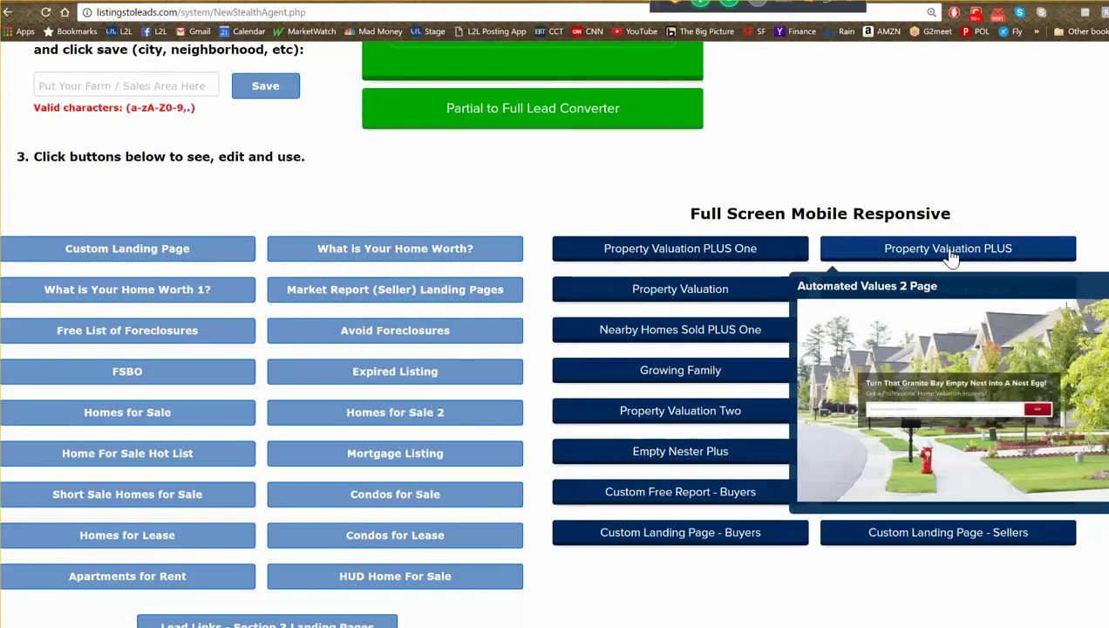
- Open the Property Valuation PLUS pages list and preview the Little Rock page
click(950, 254)
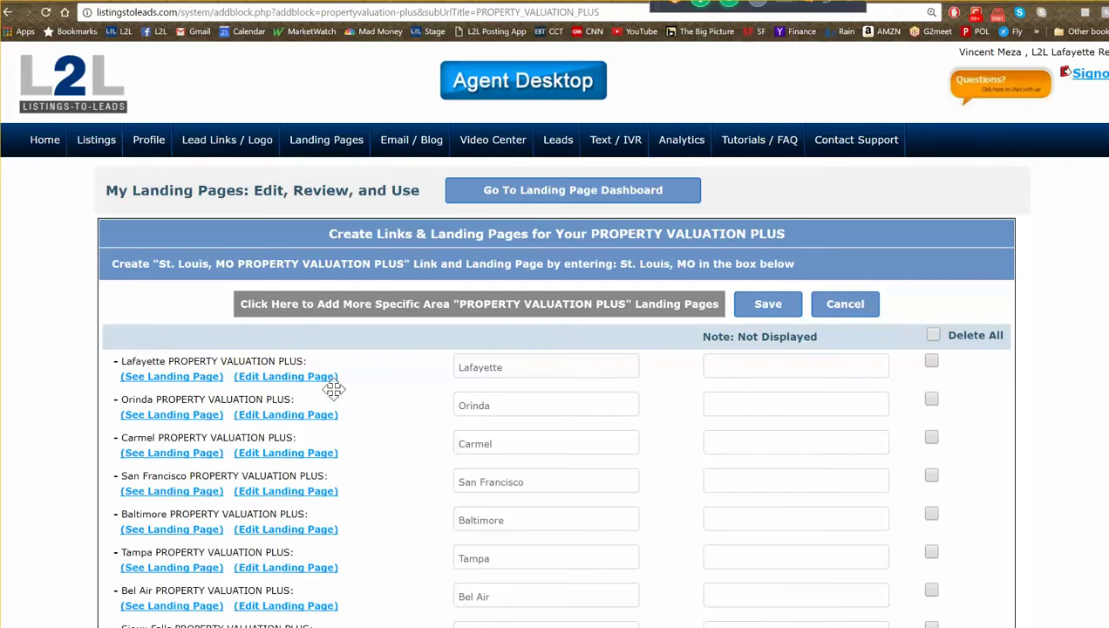
scroll(340, 409, down, 9)
scroll(341, 434, down, 3)
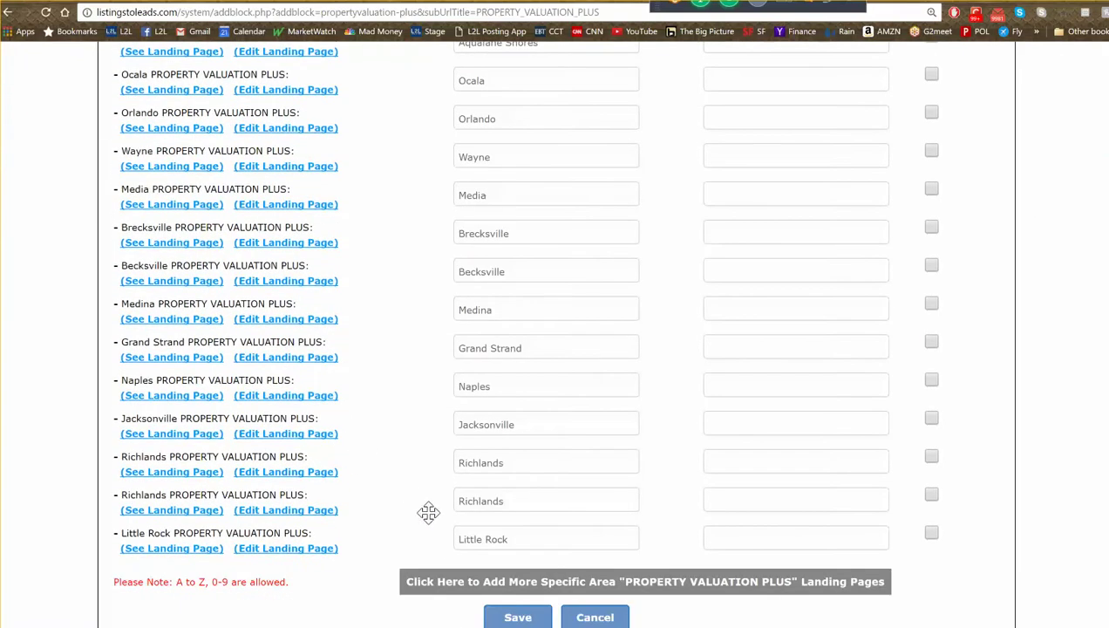
click(195, 549)
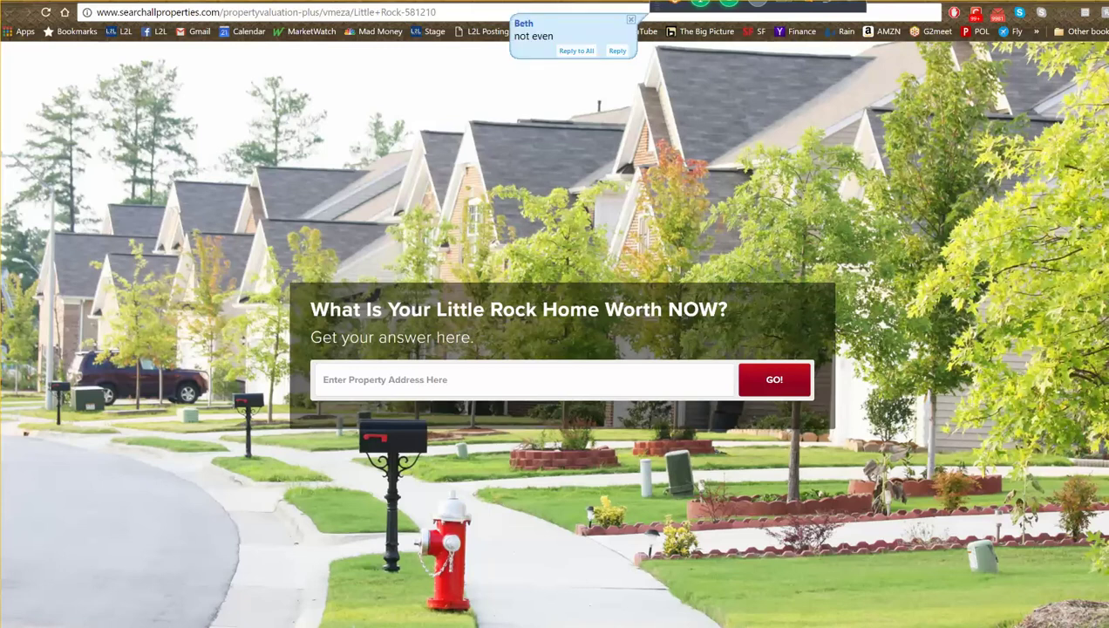
- Enter the sample Lafayette, CA property address, pick the first suggestion, and request its valuation
click(486, 380)
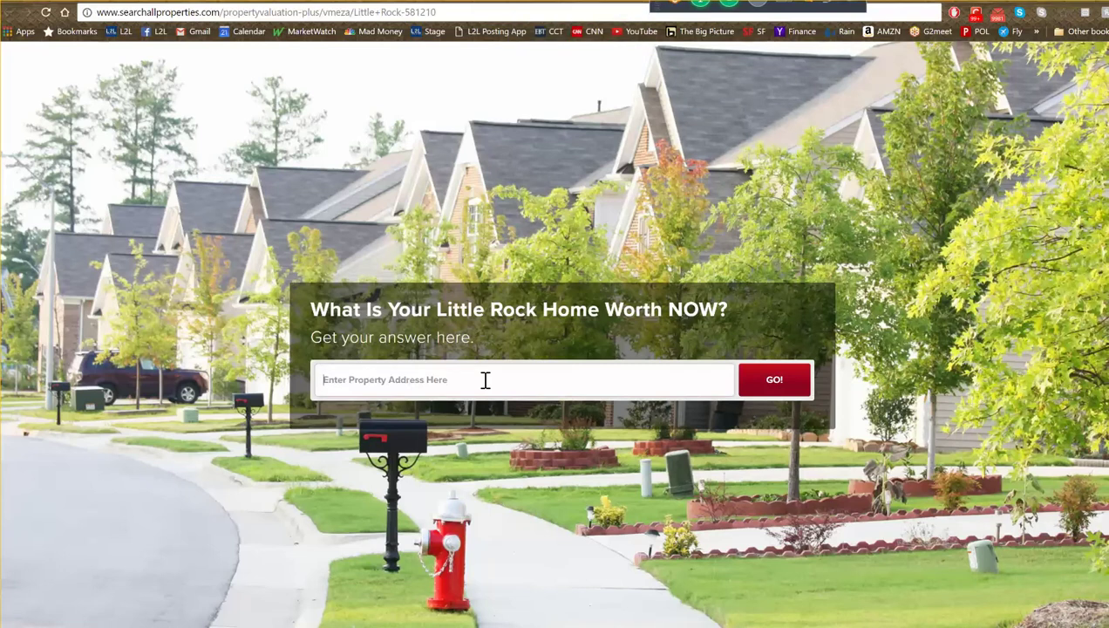
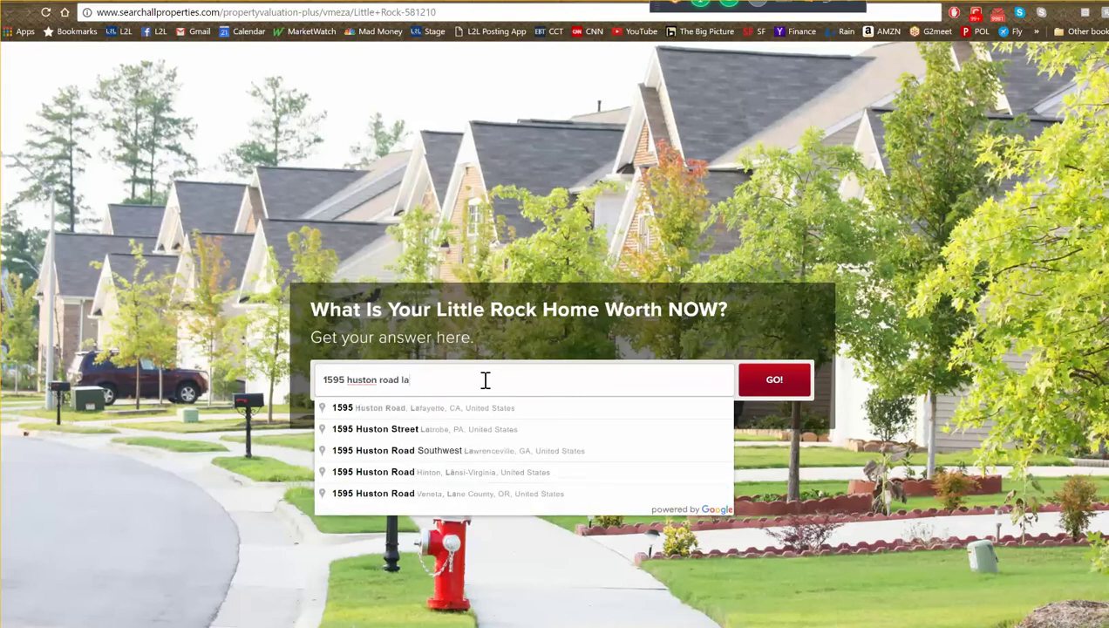
key(Down)
key(Return)
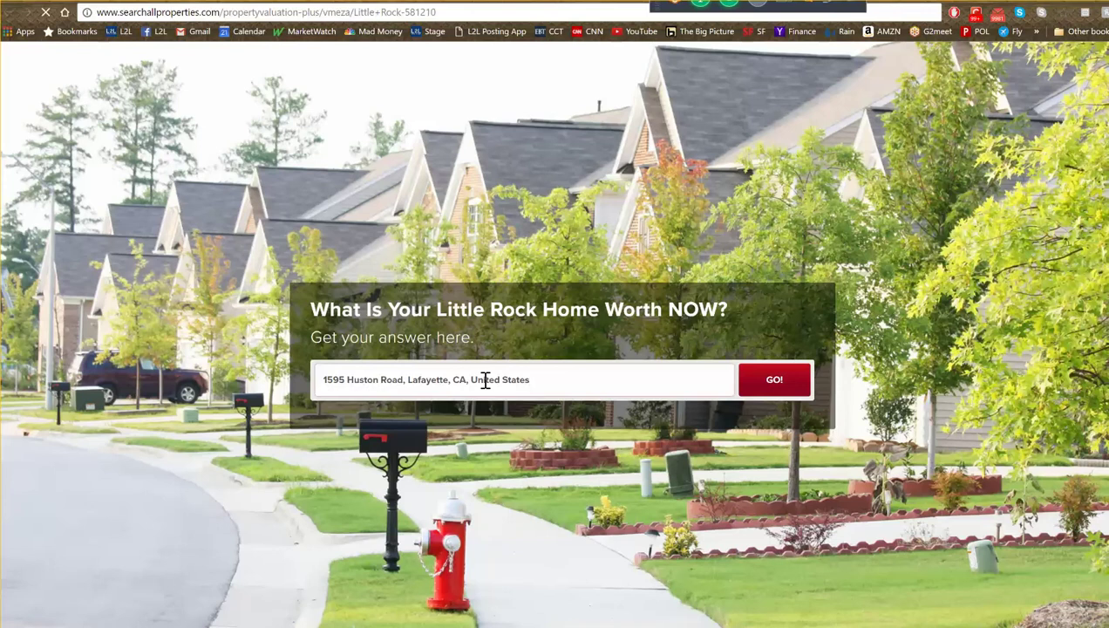
click(774, 380)
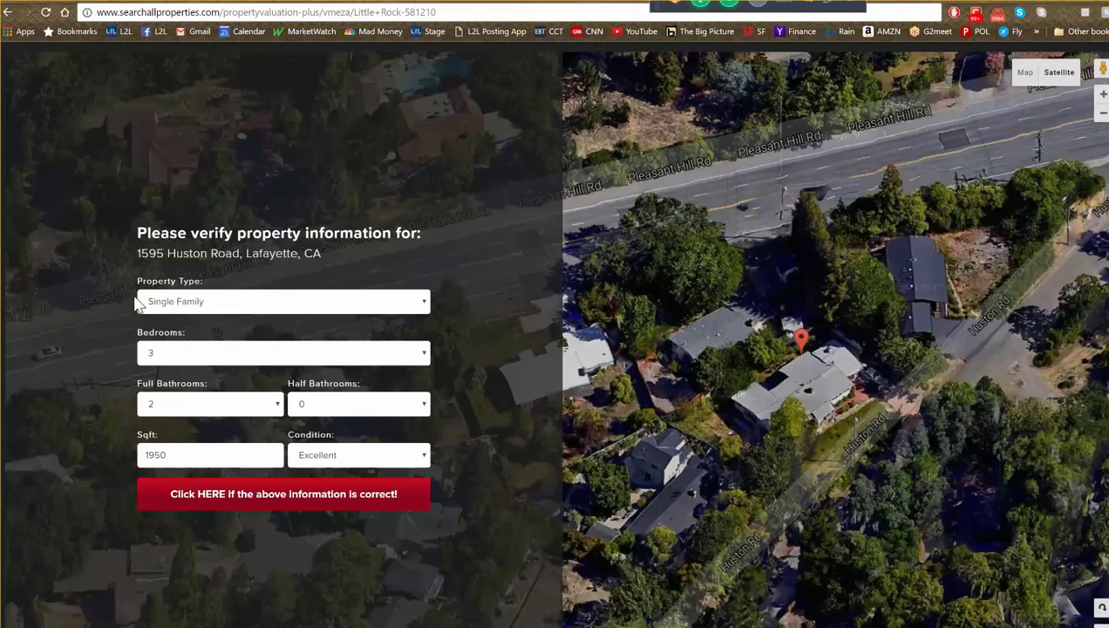
- Confirm the property details, autofill the saved name and e-mail, and choose 'I am thinking about selling'
click(299, 503)
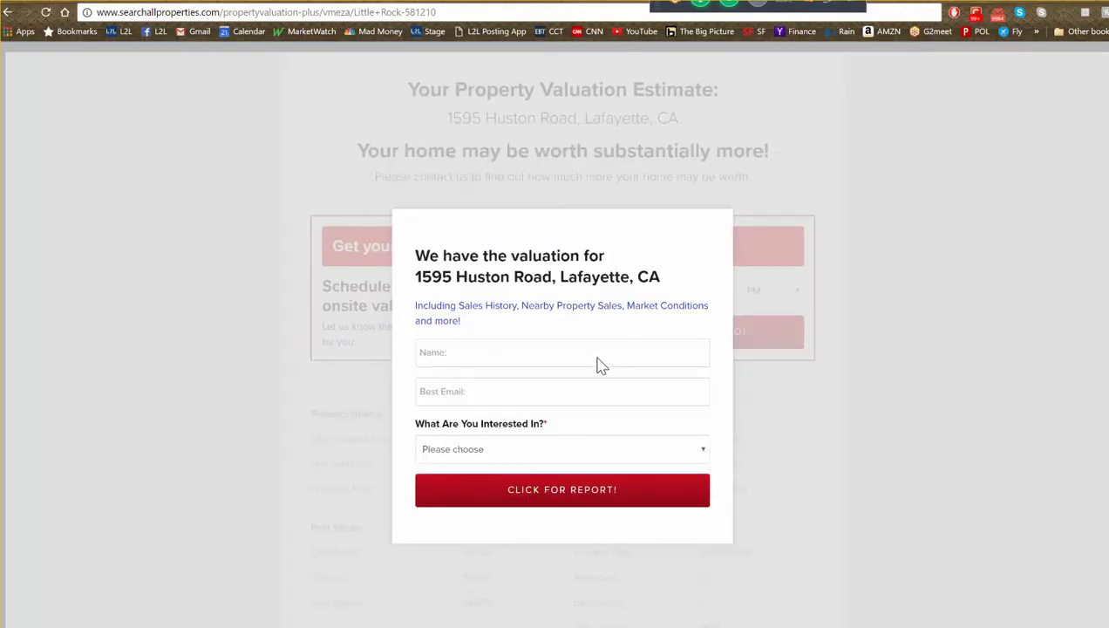
click(523, 354)
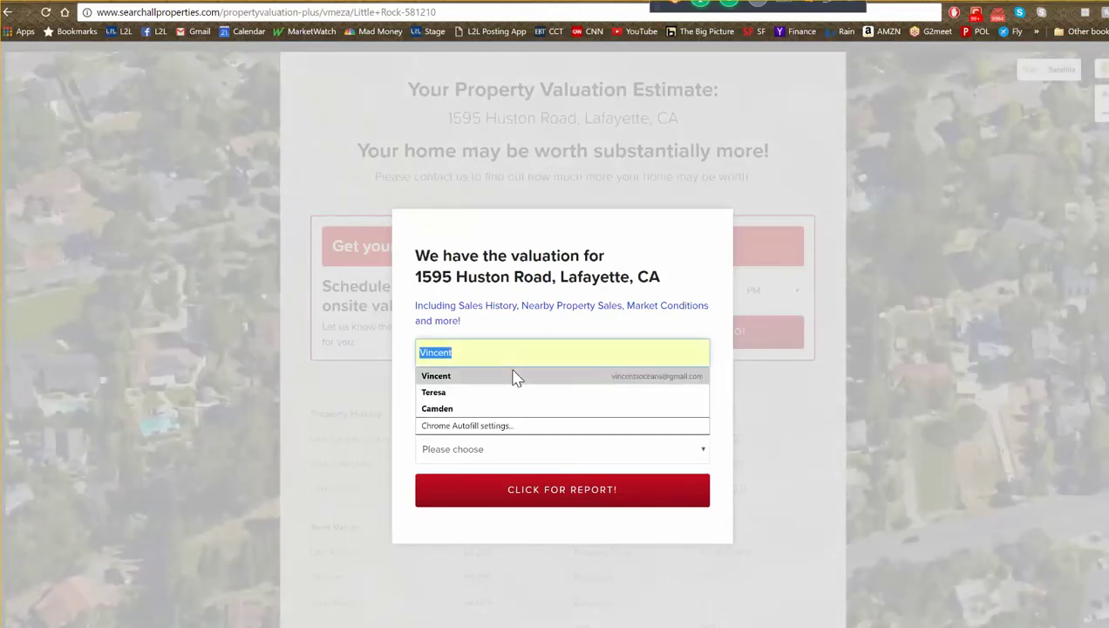
click(515, 376)
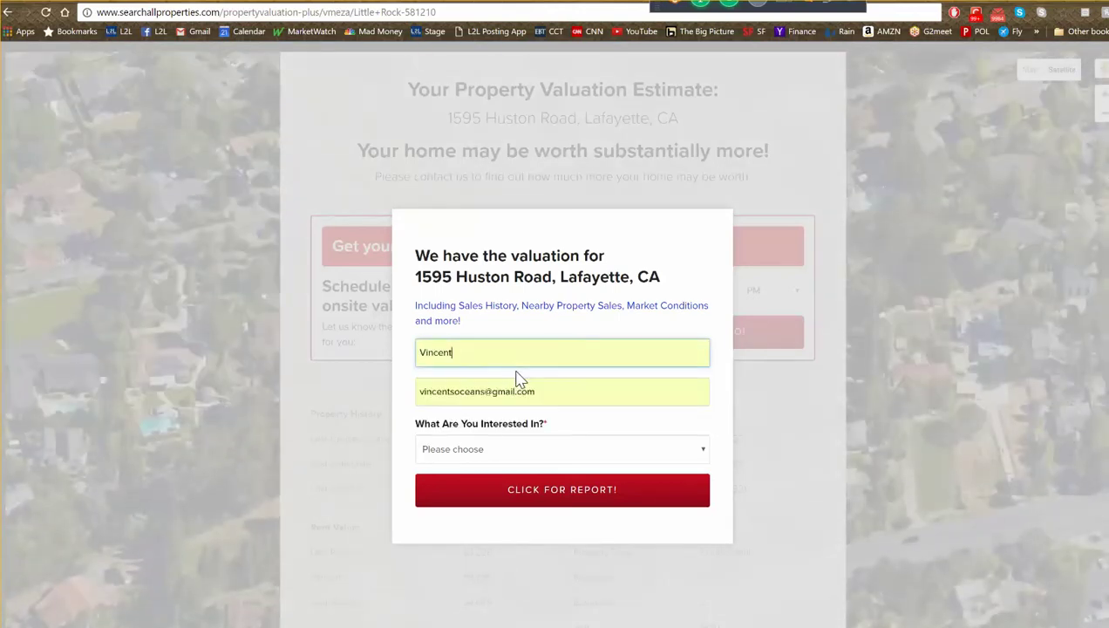
click(565, 452)
click(546, 513)
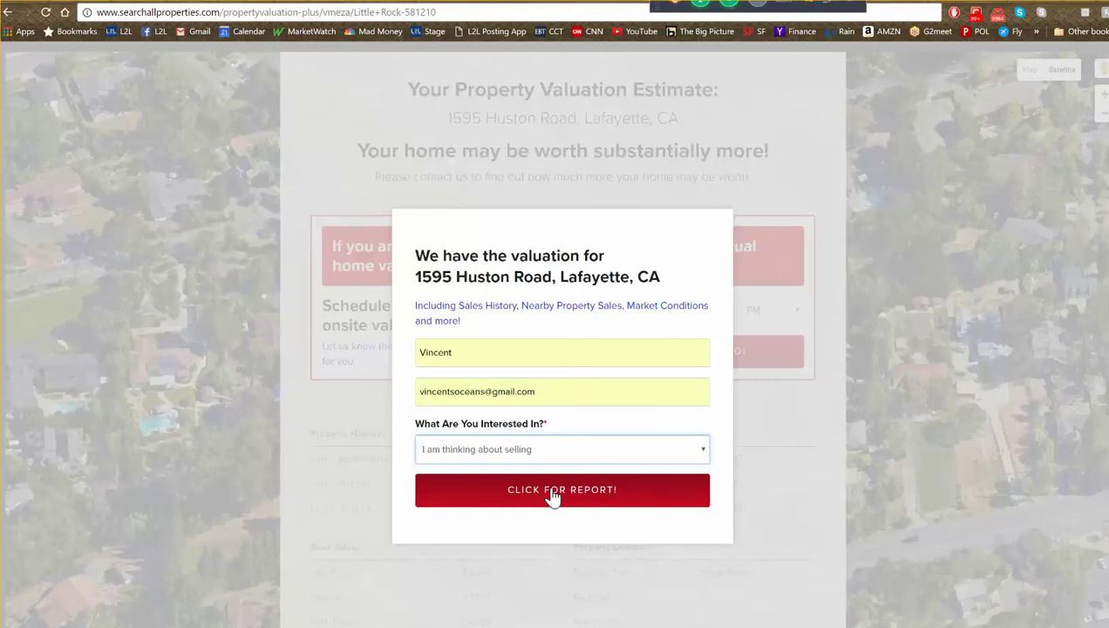
- Submit the form, scroll through the valuation report, then close it to return to the list
click(552, 495)
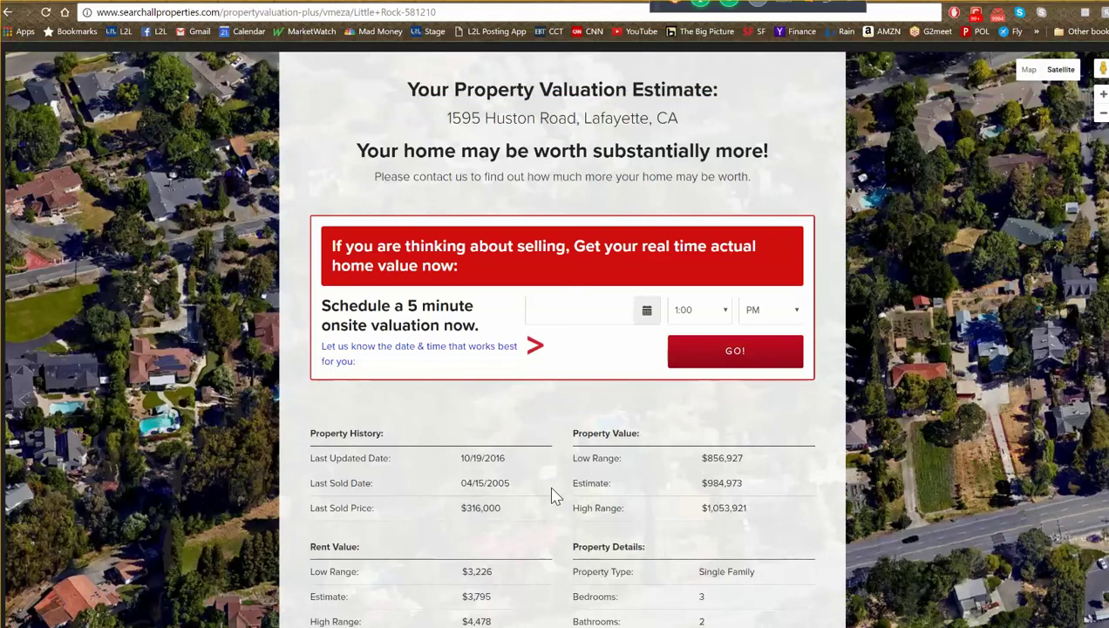
scroll(590, 475, down, 1)
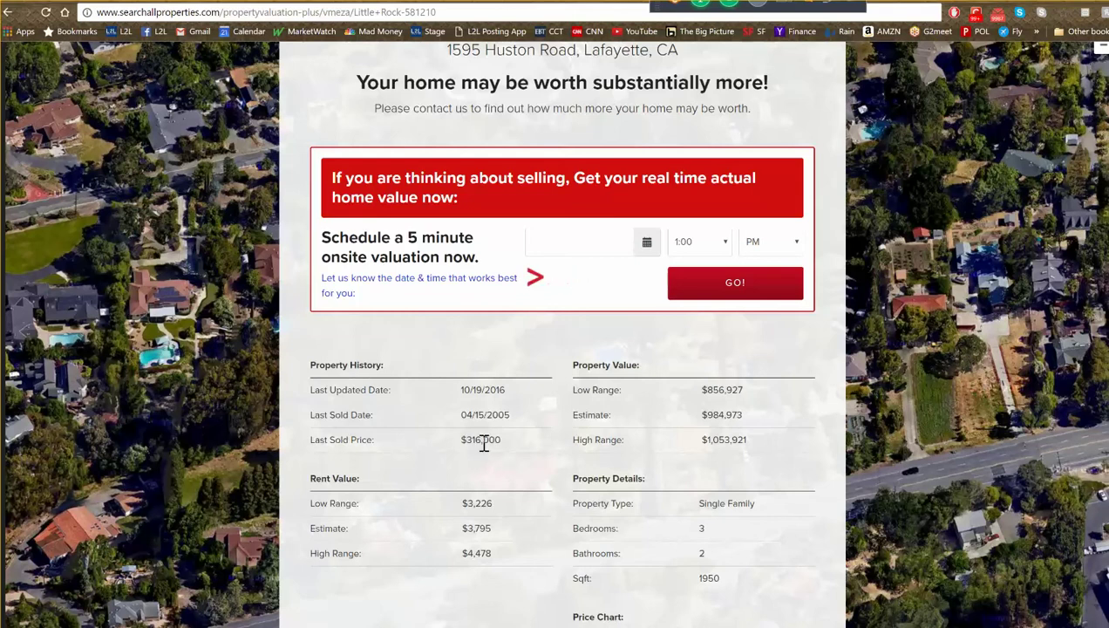
scroll(486, 453, down, 2)
scroll(486, 453, down, 3)
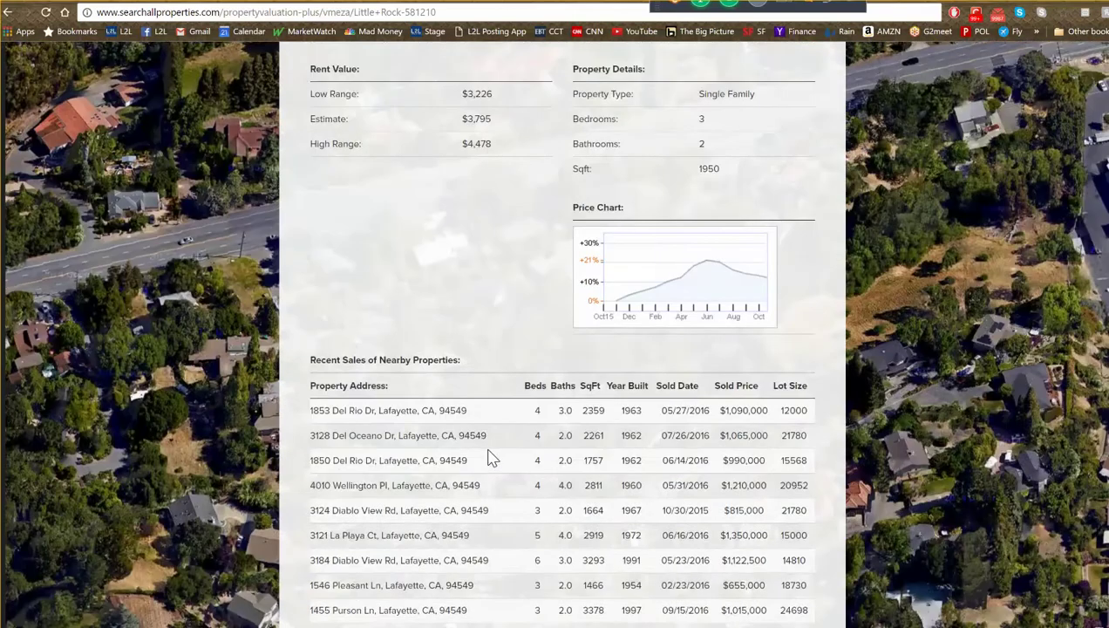
scroll(491, 455, down, 3)
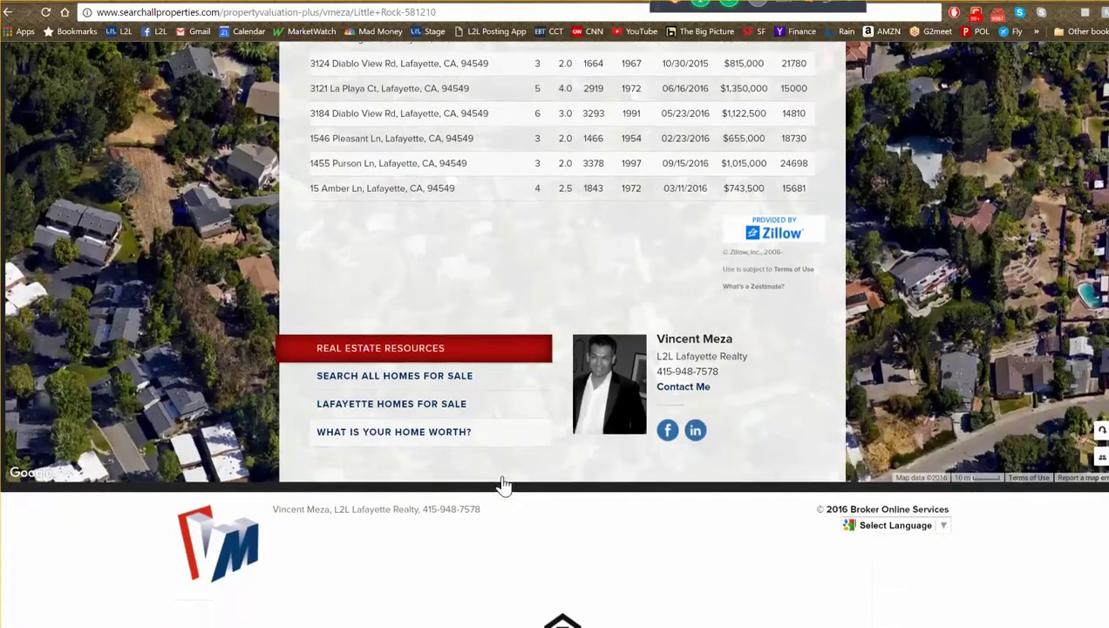
scroll(564, 488, up, 10)
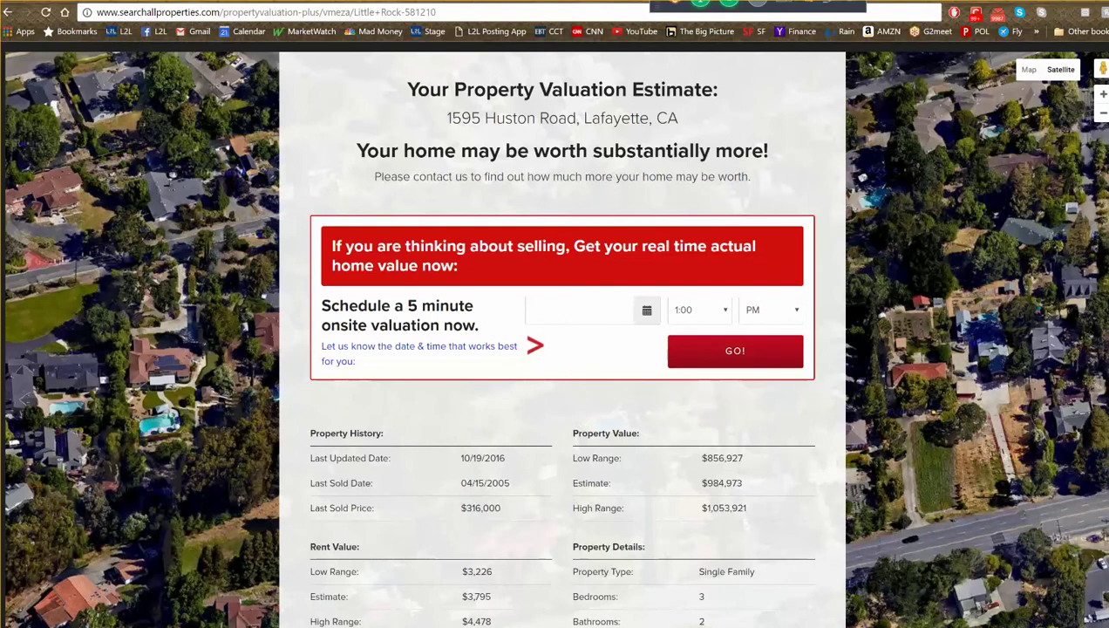
key(ctrl+w)
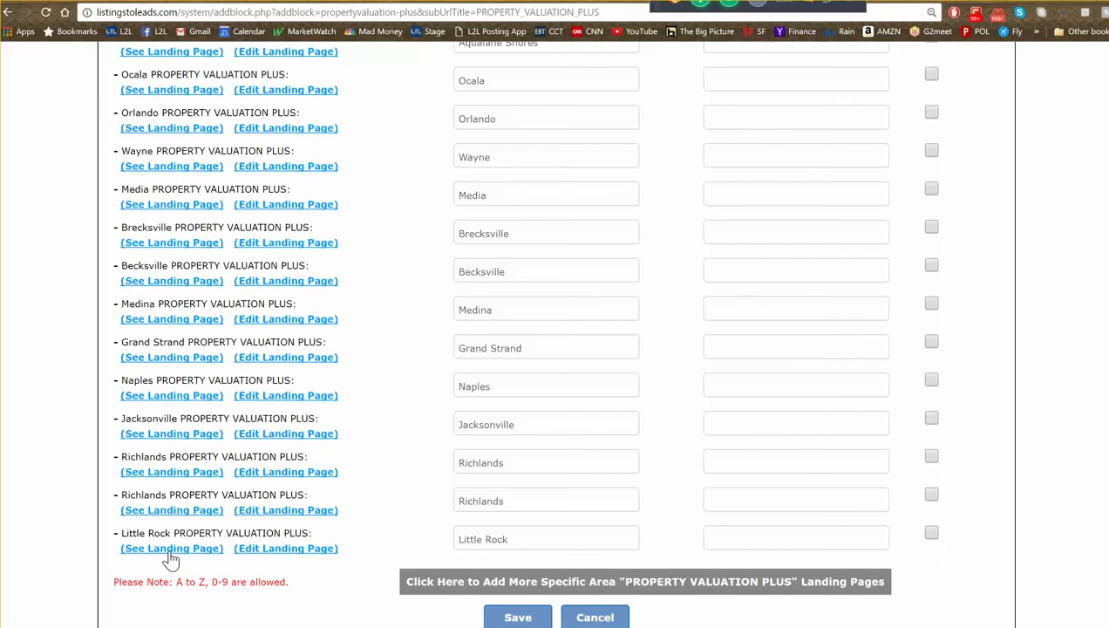
- Preview the Little Rock home-worth landing page, then switch to the L2L Mastermind Group on Facebook
click(171, 549)
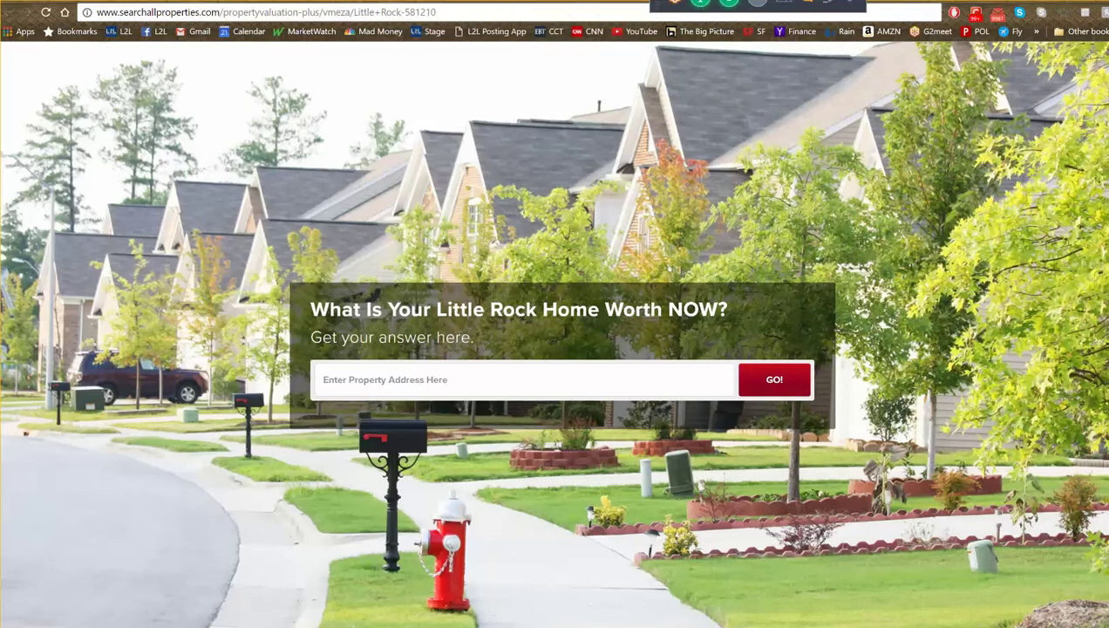
key(ctrl+Tab)
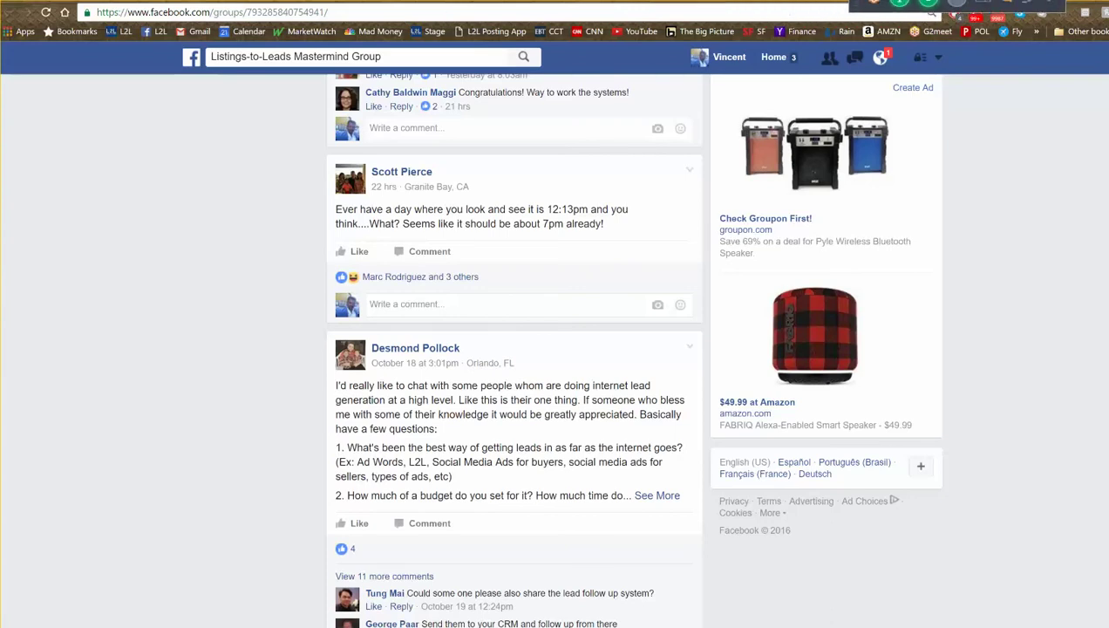
- Search for 'zestimate accuracy' from the address-bar suggestion and skim the results
key(ctrl+Tab)
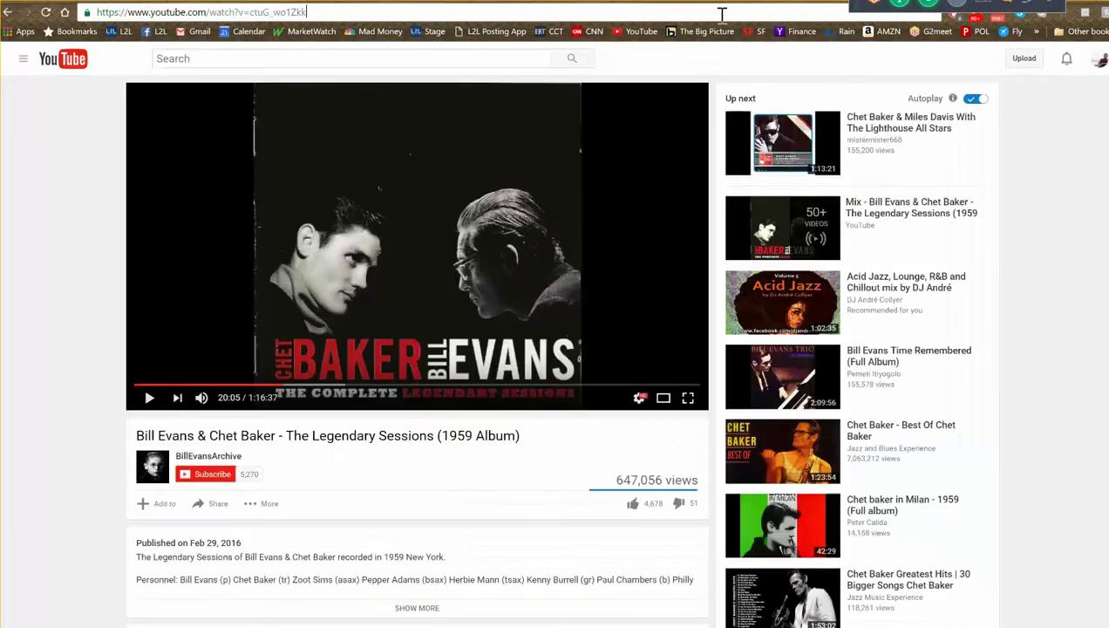
text(ze)
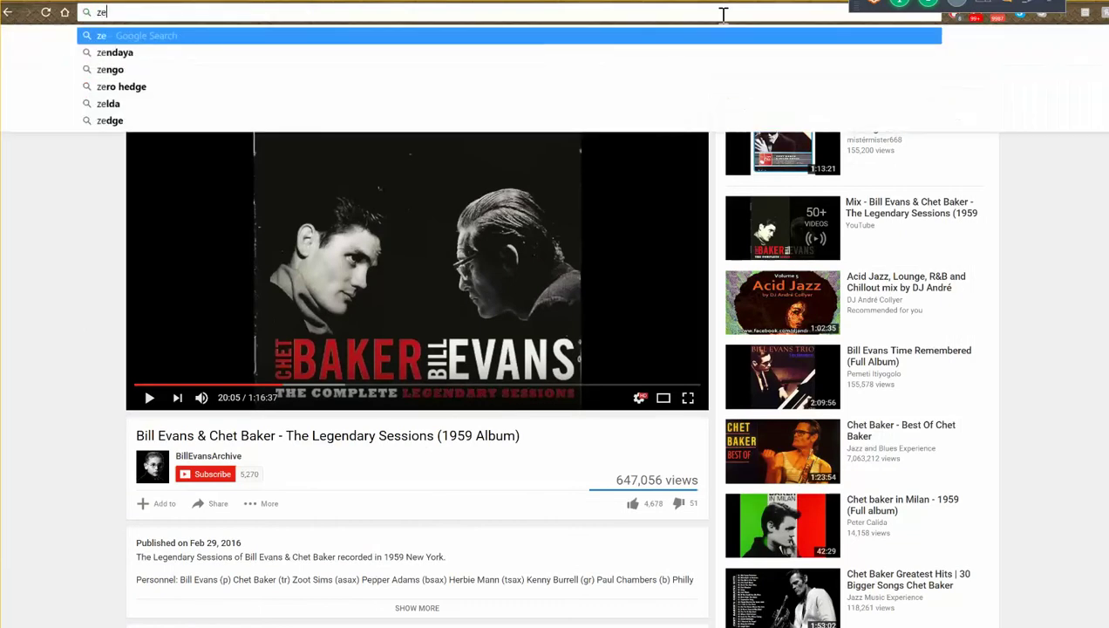
text(stim)
key(Down)
key(Down)
key(Return)
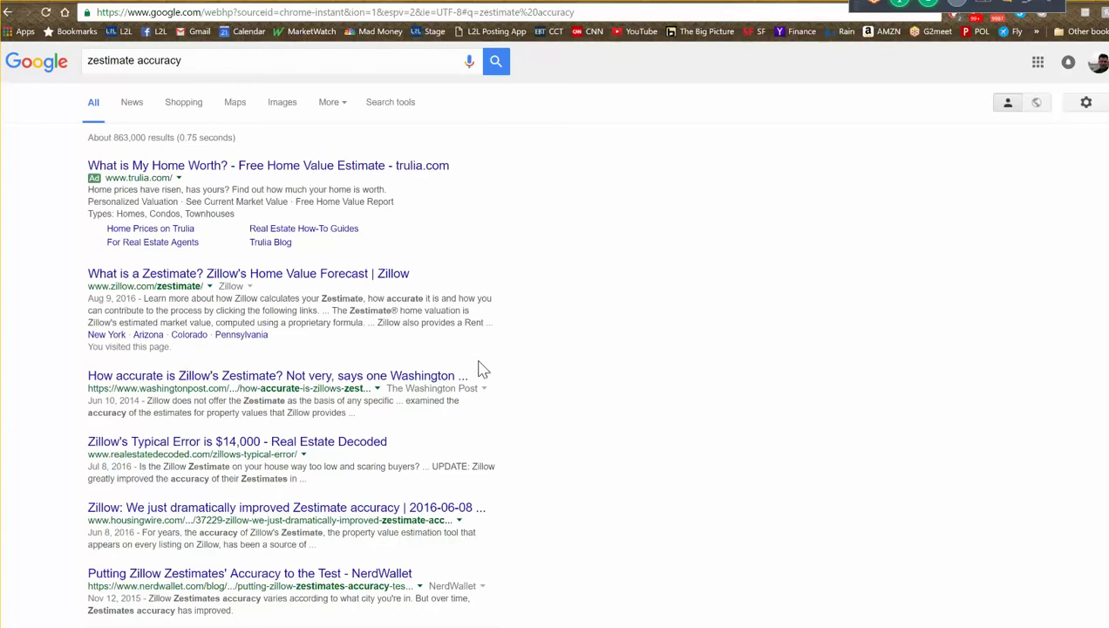
scroll(448, 427, down, 3)
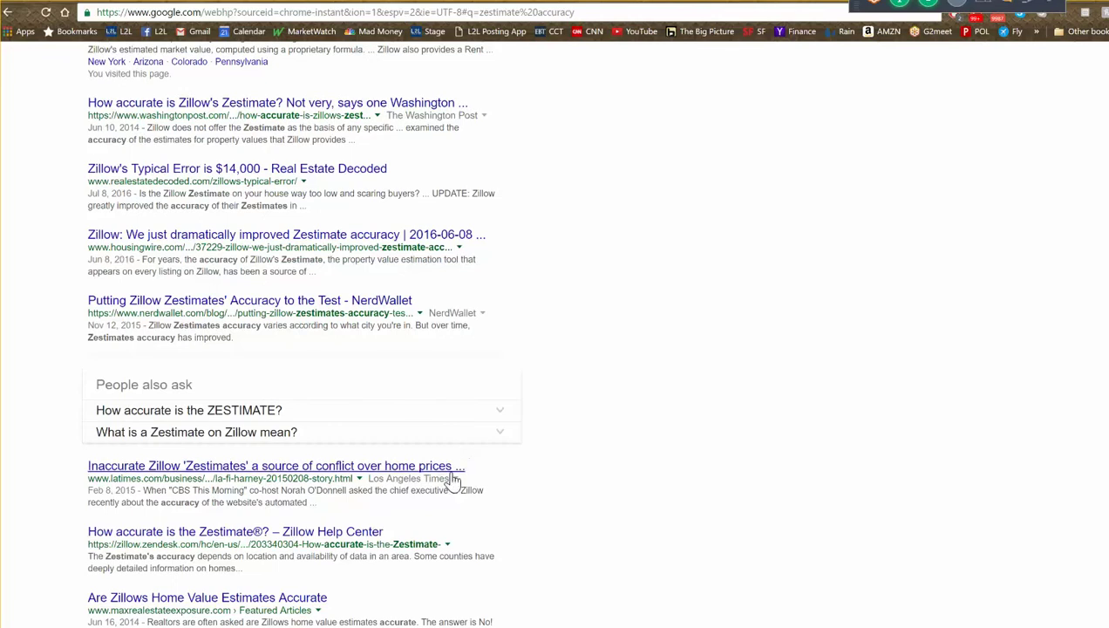
scroll(378, 556, down, 1)
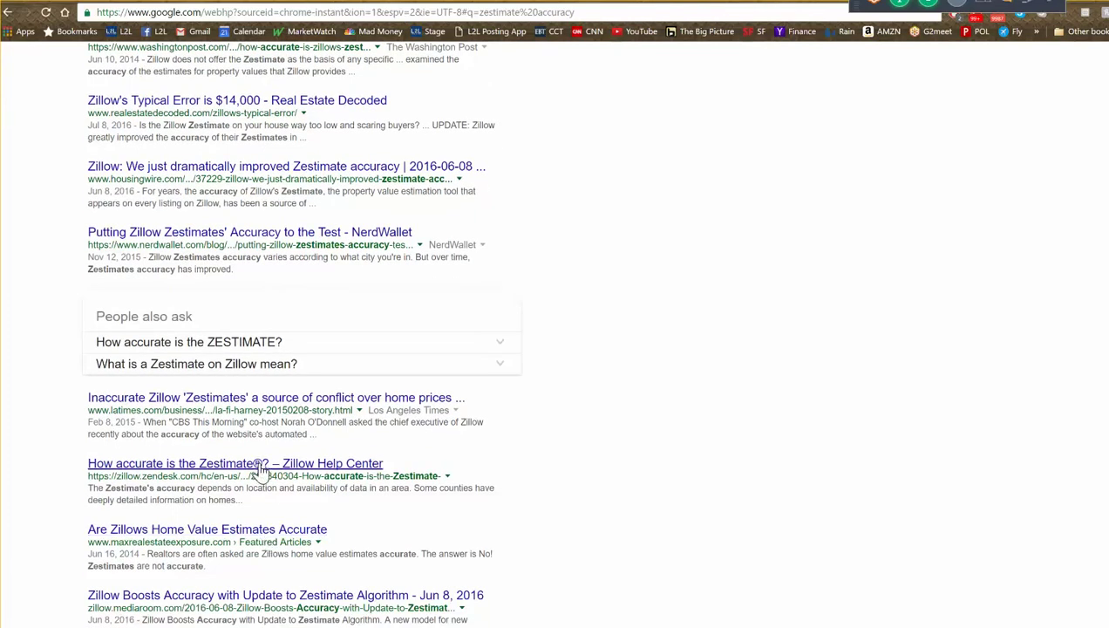
scroll(258, 484, down, 1)
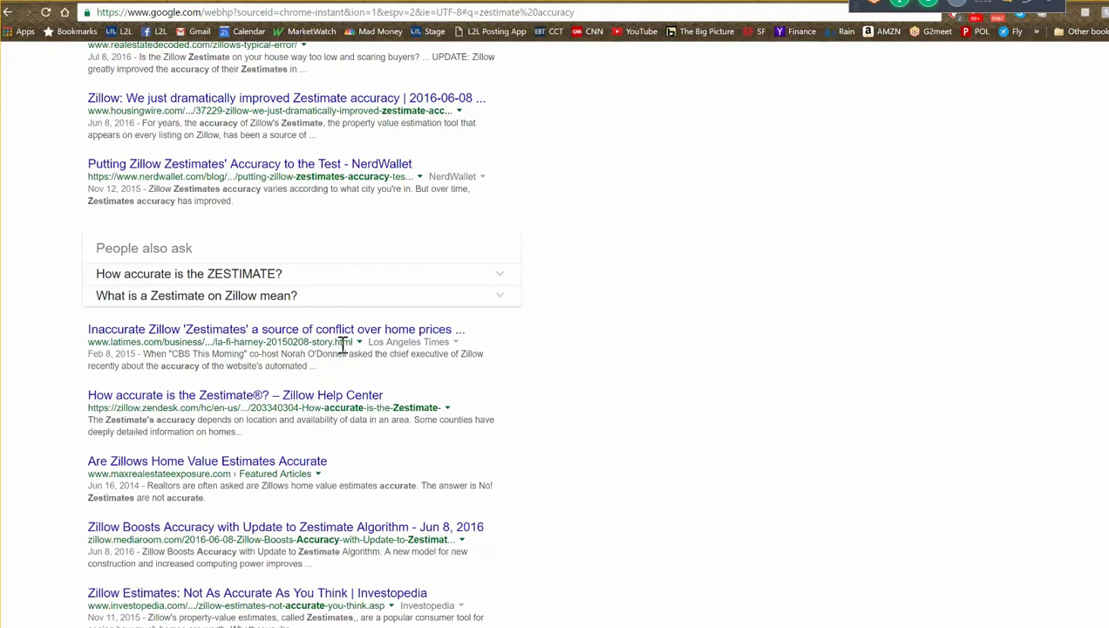
scroll(342, 347, up, 3)
scroll(342, 348, up, 2)
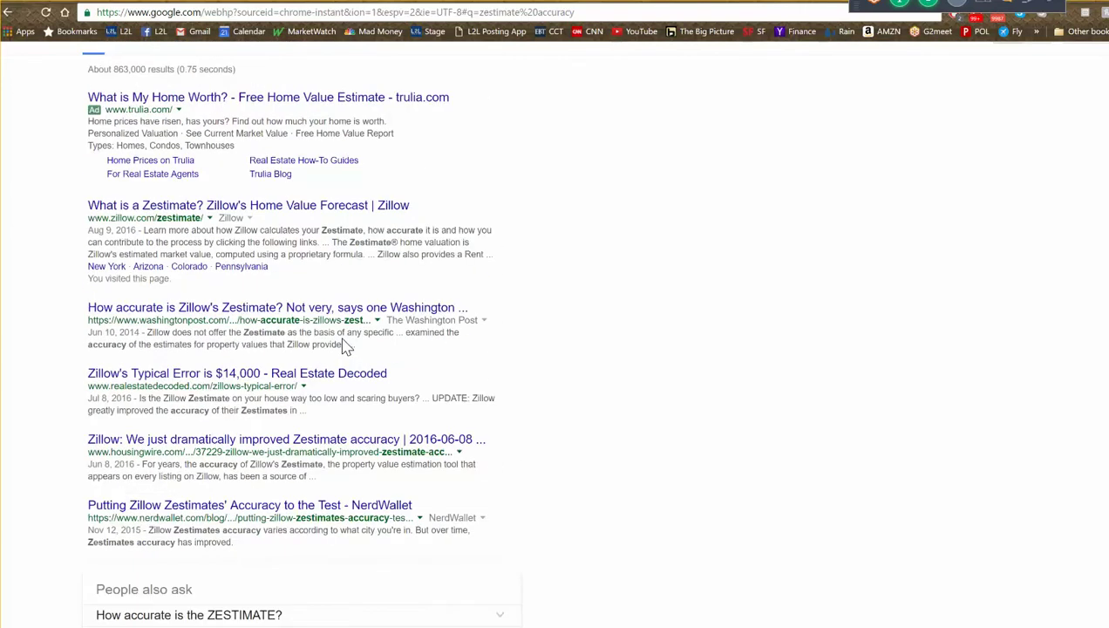
- Open Zillow's 'What is a Zestimate?' article, read its accuracy section, then switch back to L2L
click(295, 209)
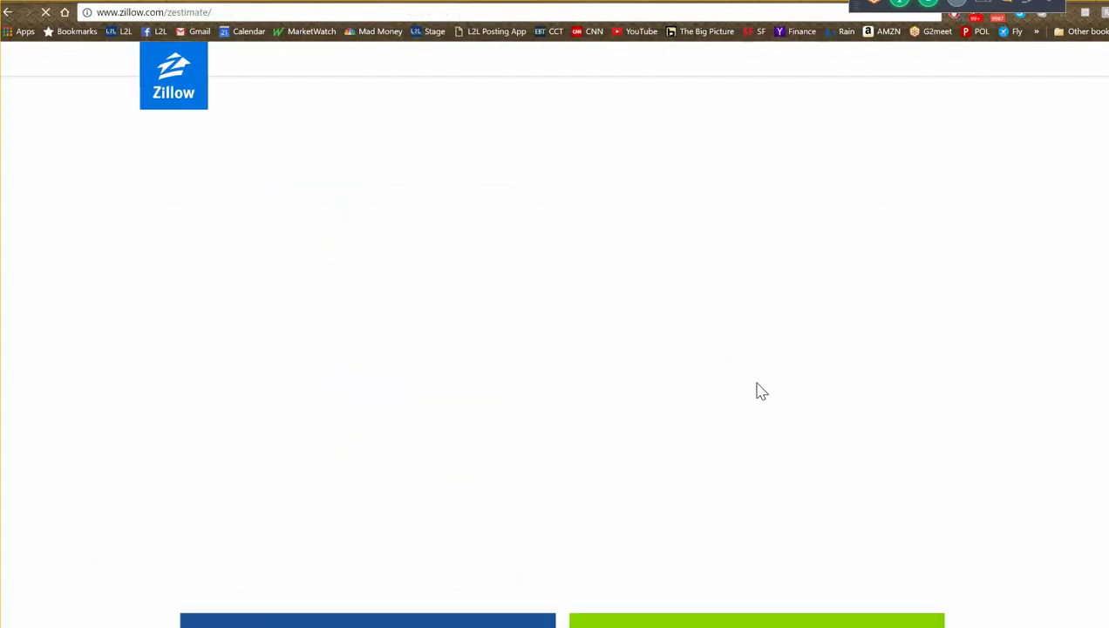
scroll(759, 432, down, 1)
click(771, 464)
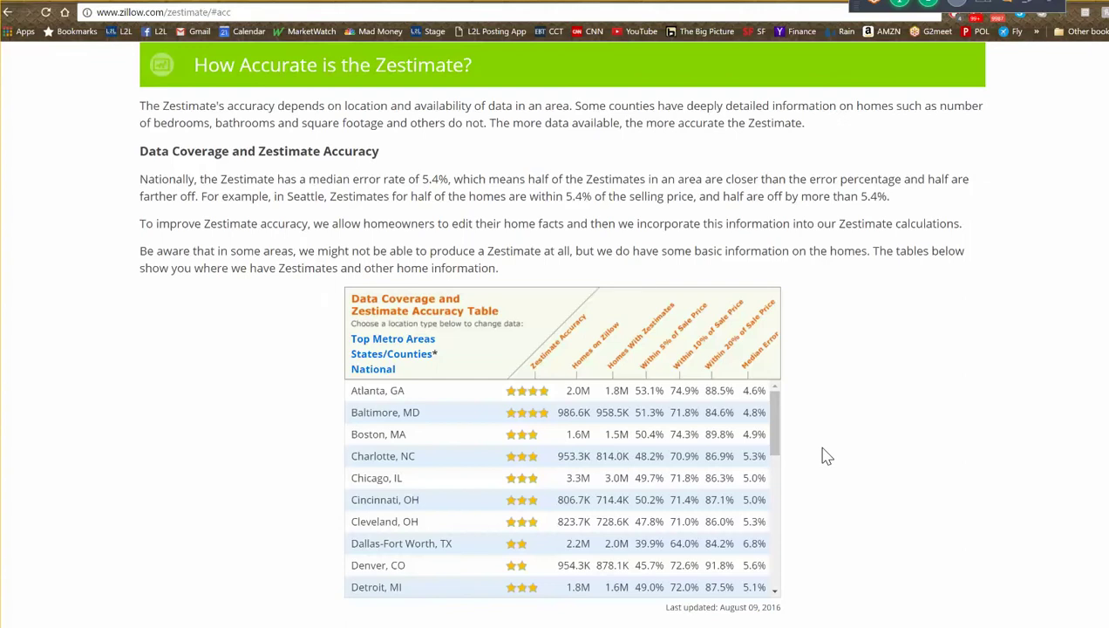
scroll(826, 458, down, 6)
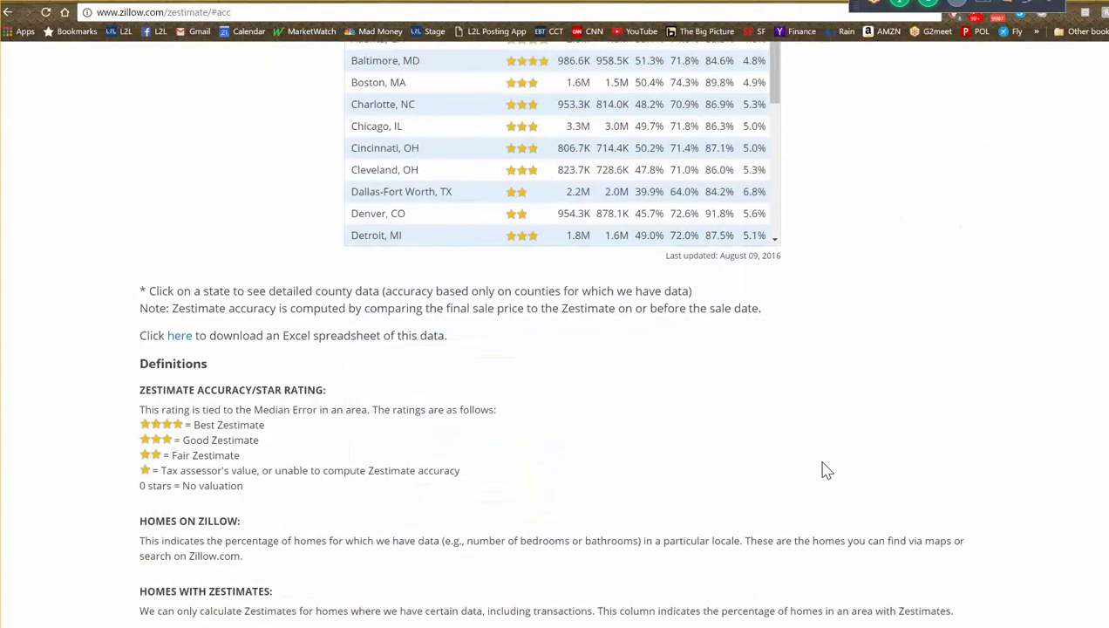
scroll(826, 468, down, 3)
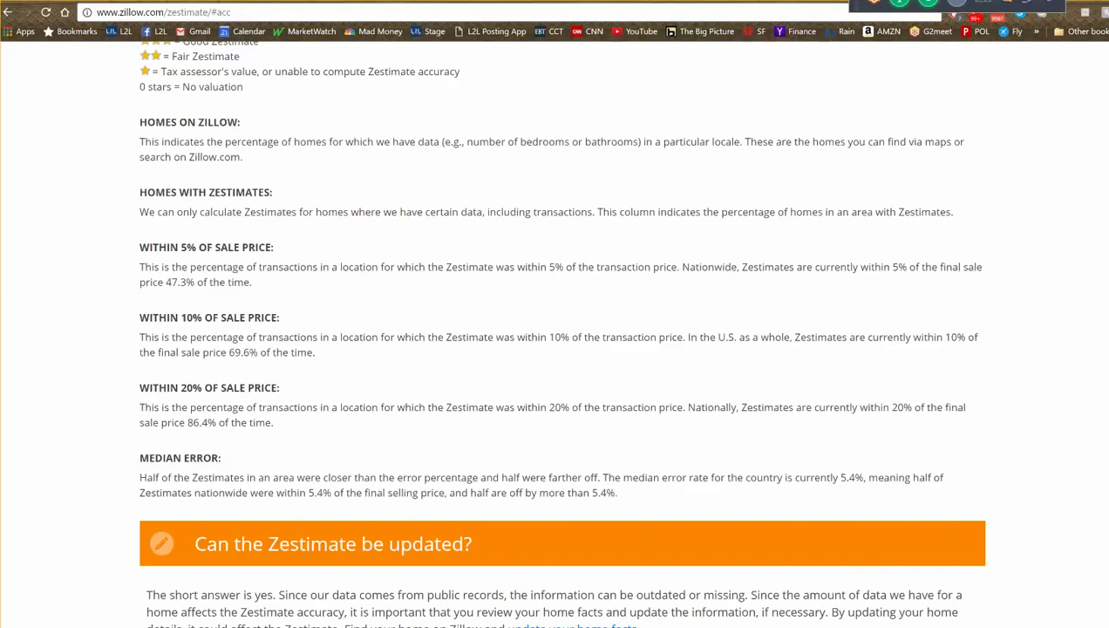
key(ctrl+Tab)
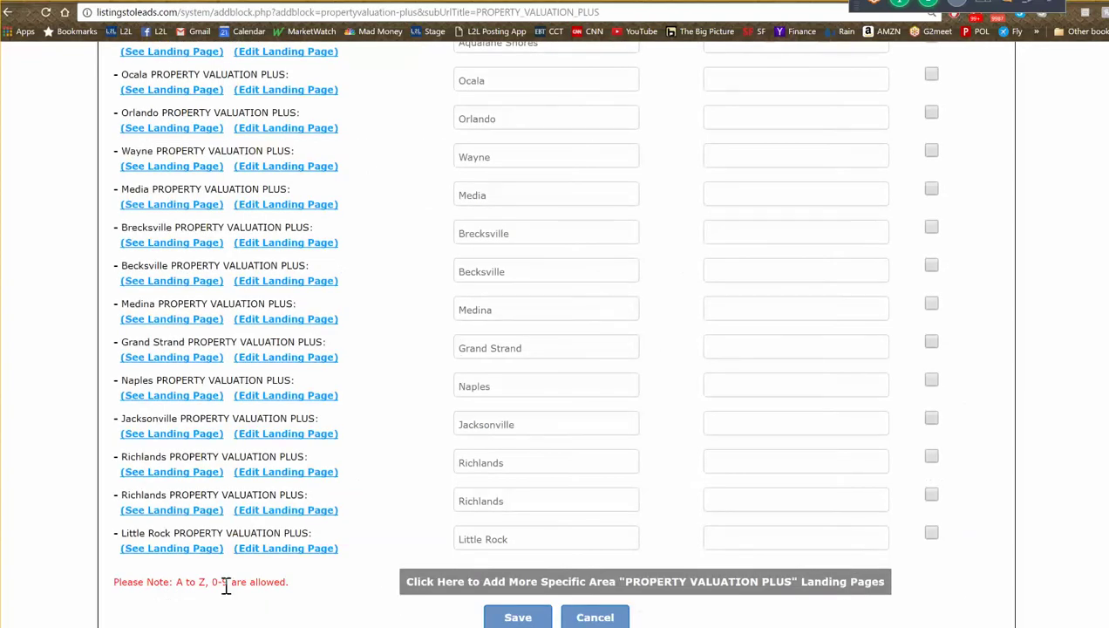
- Preview the Little Rock landing page, open its editor, then return to the Zillow Zestimate article
click(161, 551)
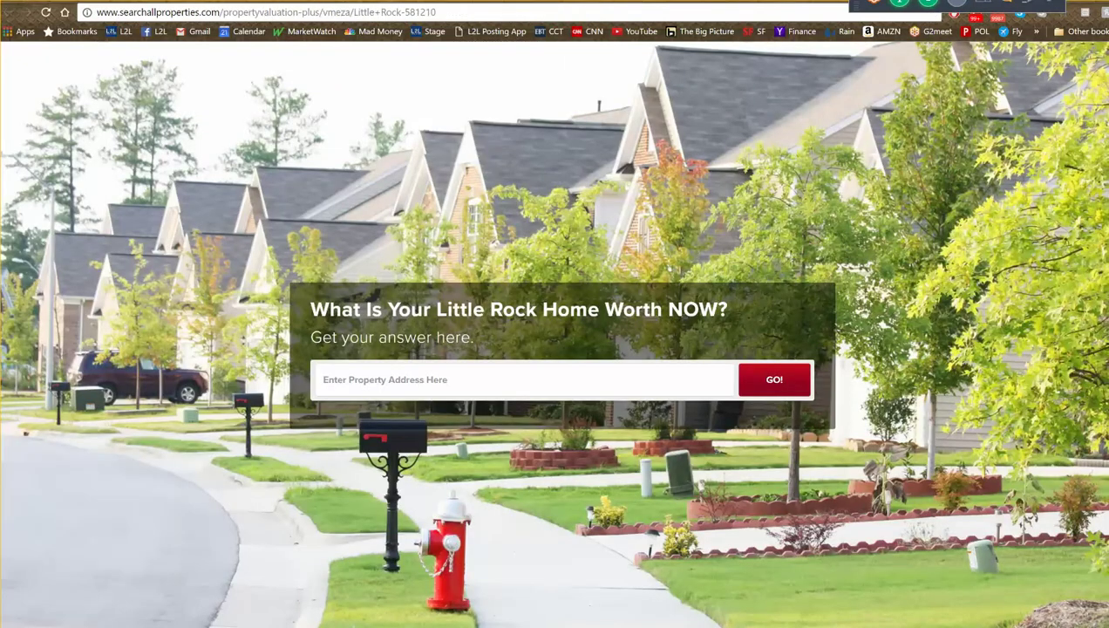
key(ctrl+w)
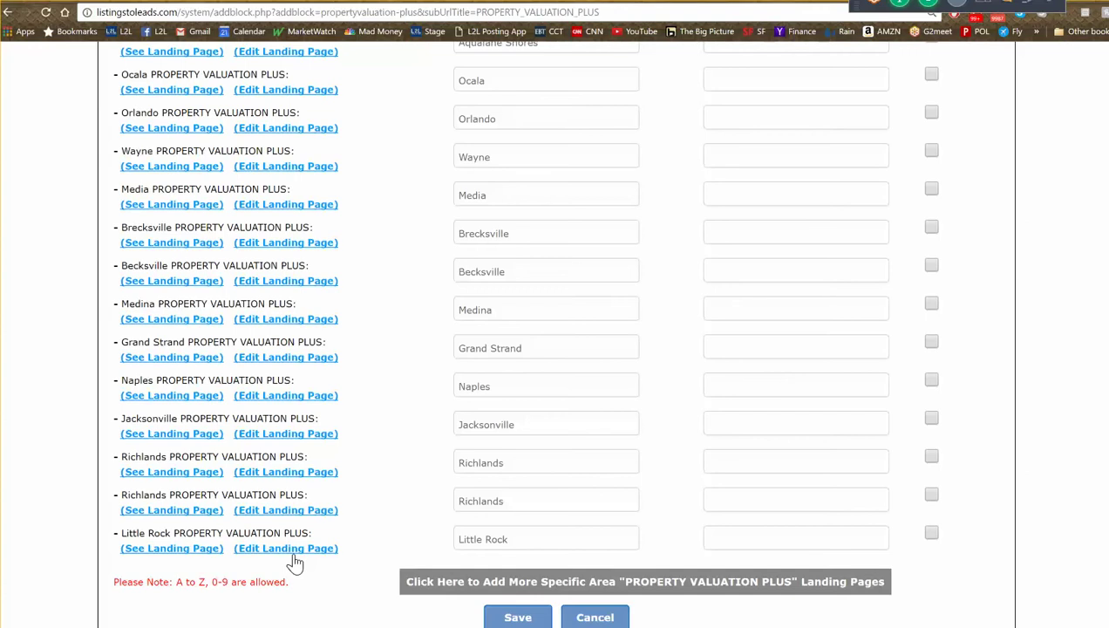
click(288, 556)
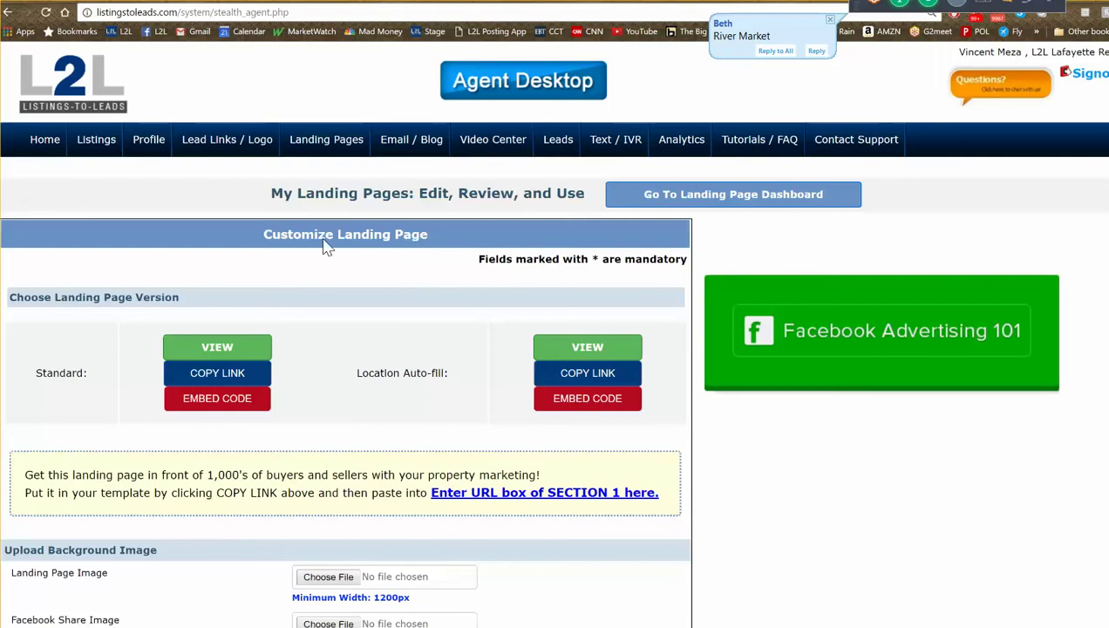
key(ctrl+Tab)
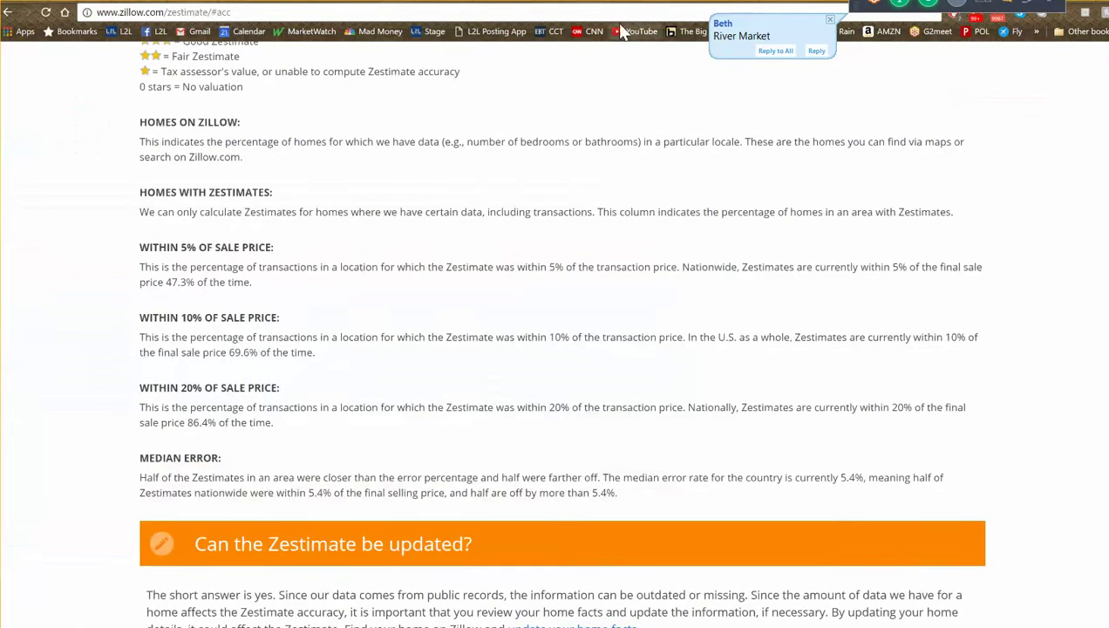
click(610, 15)
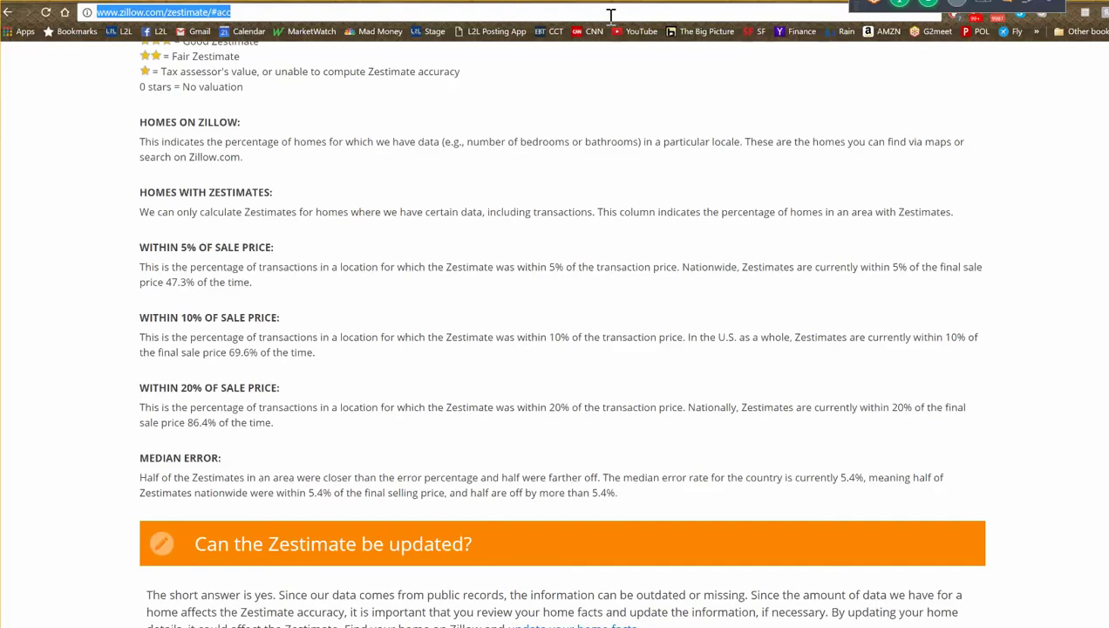
- Search Google for 'little rock river market' and view the image results
text(l)
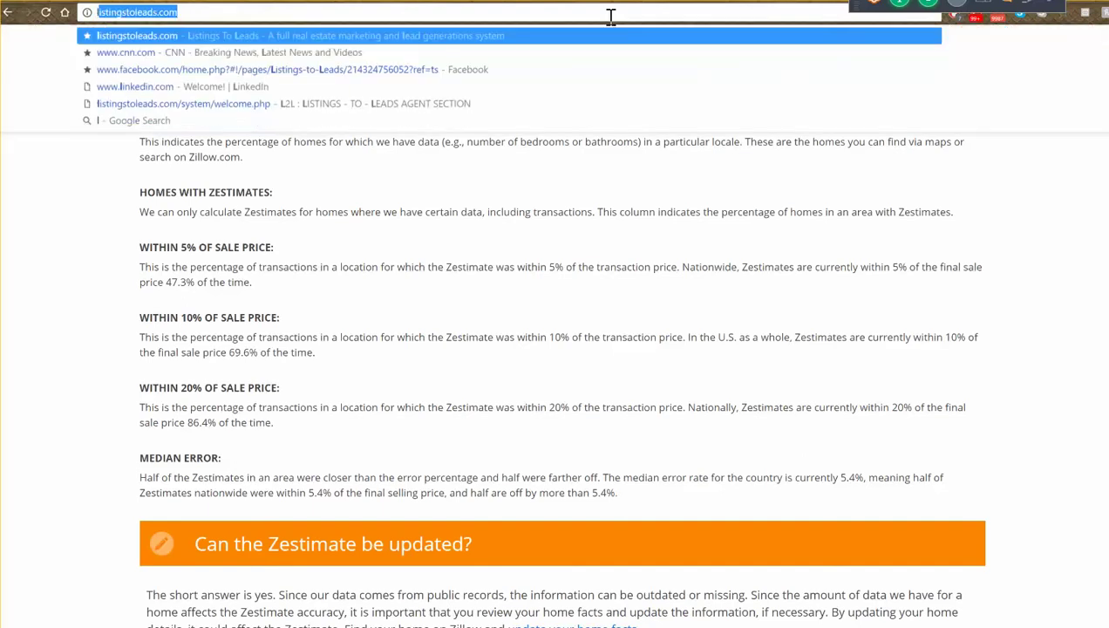
text(itt)
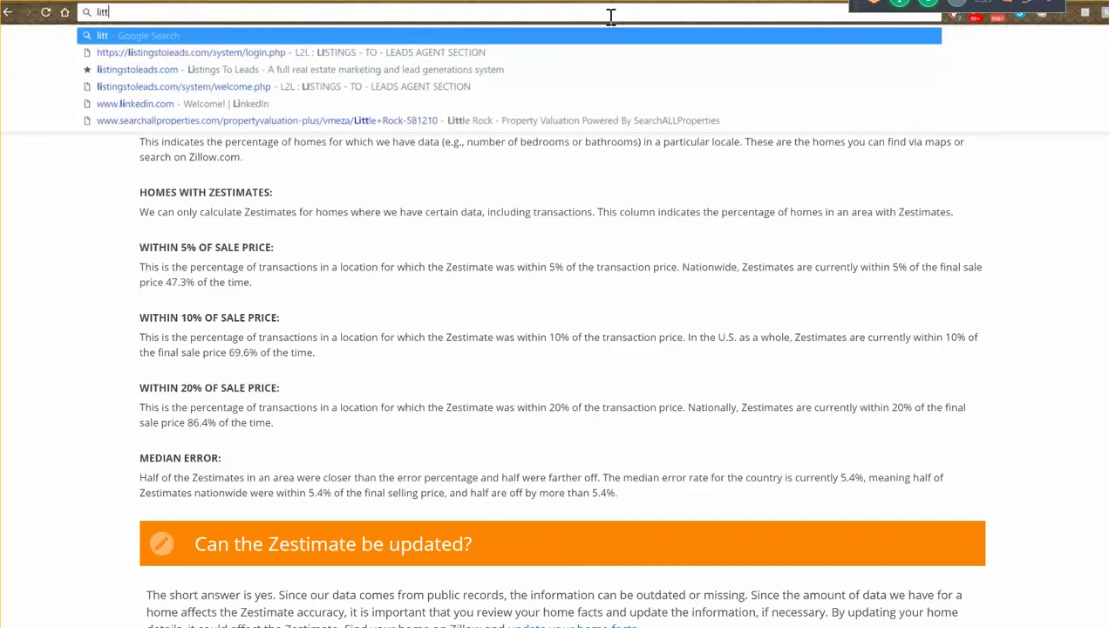
text(le rock)
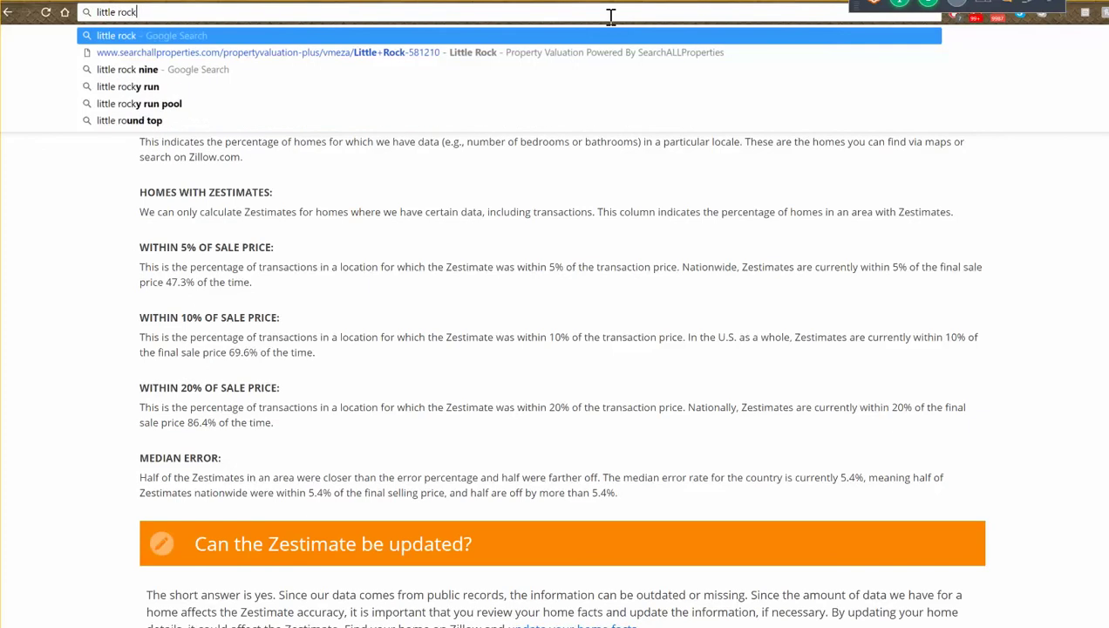
text( river market)
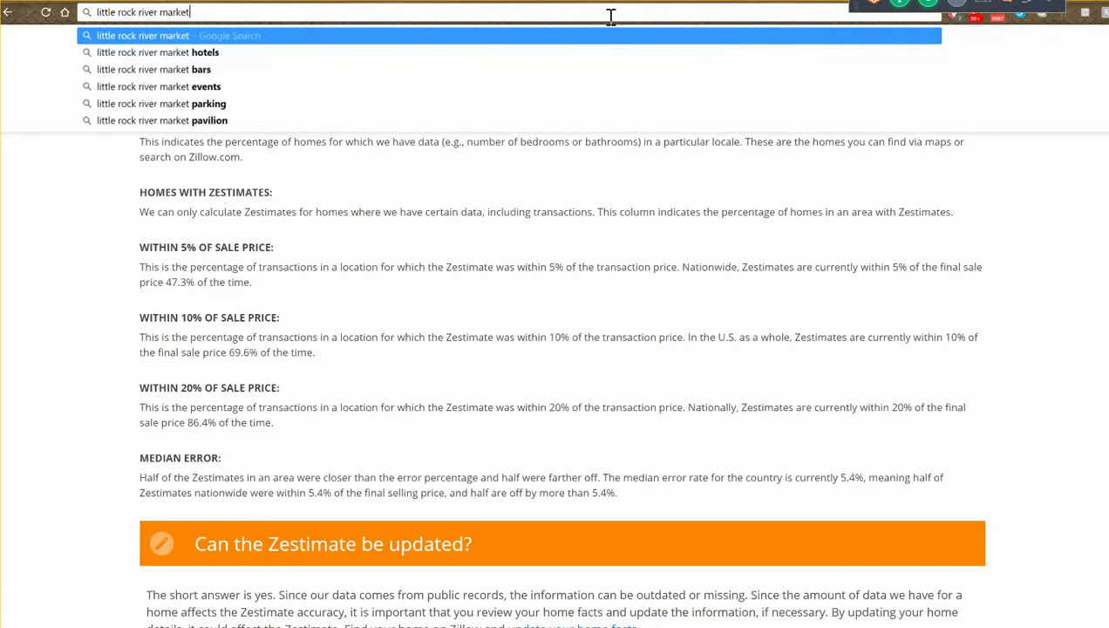
key(Return)
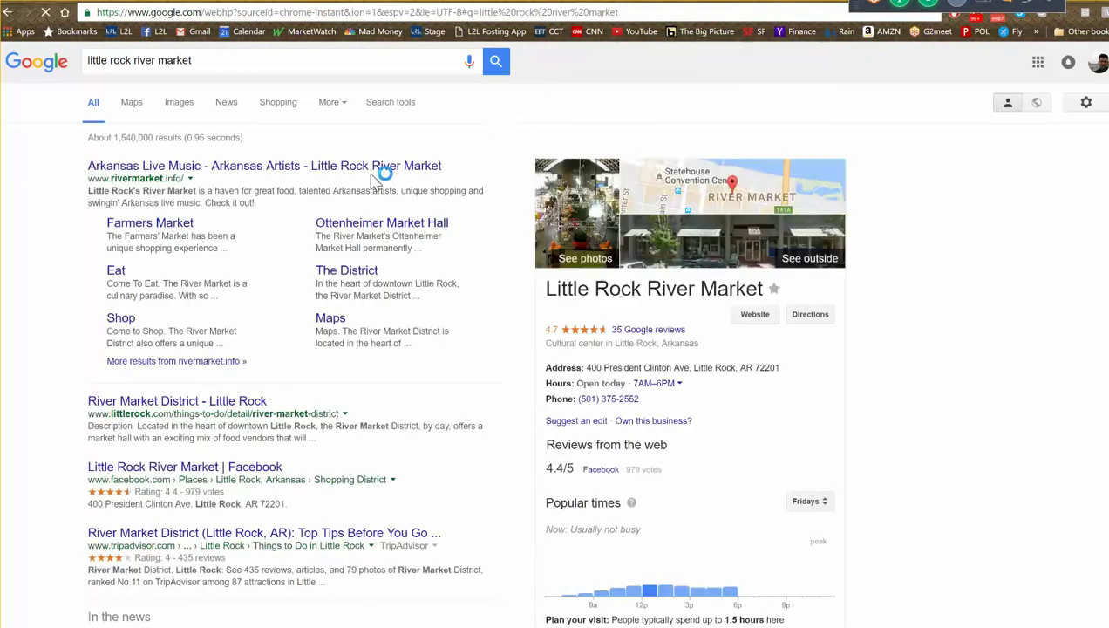
click(181, 103)
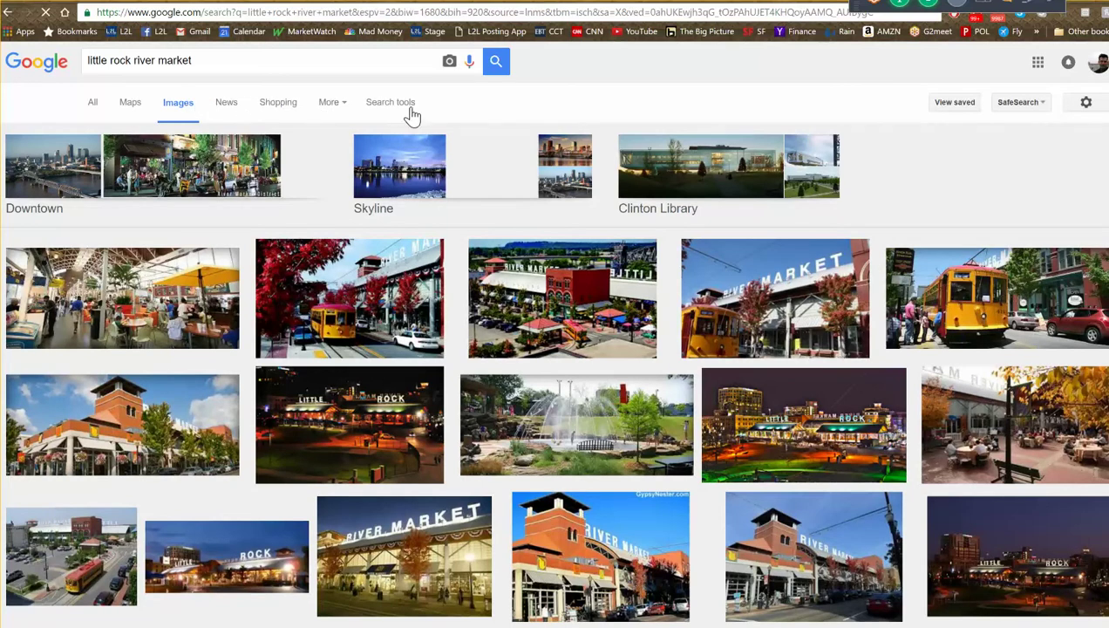
- Filter the image results to pictures larger than 4 MP
click(404, 106)
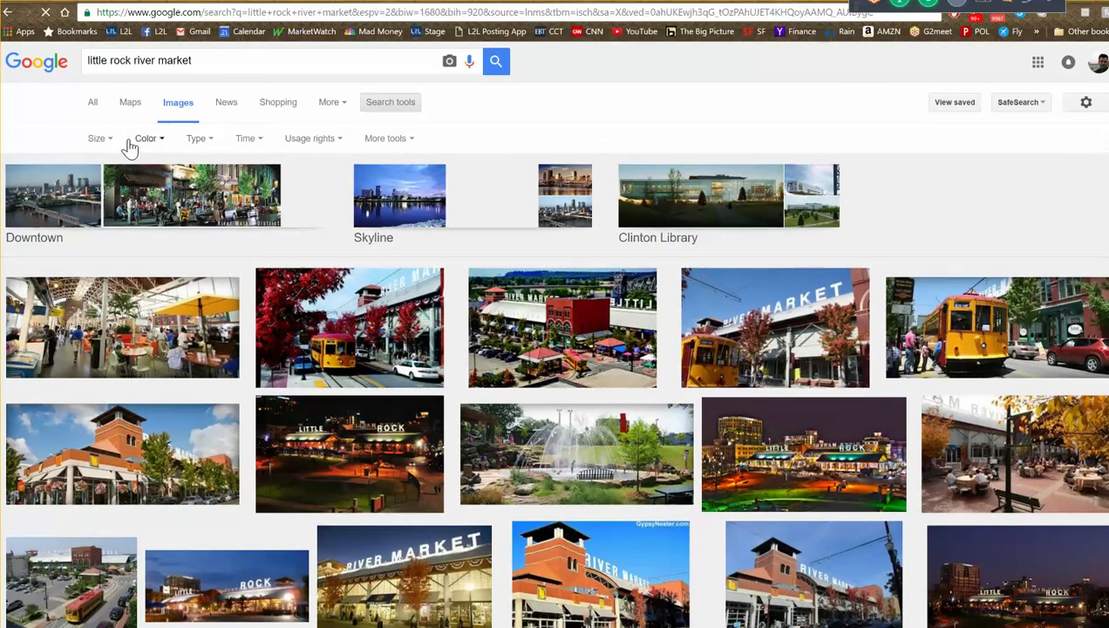
click(111, 146)
mouse_move(143, 249)
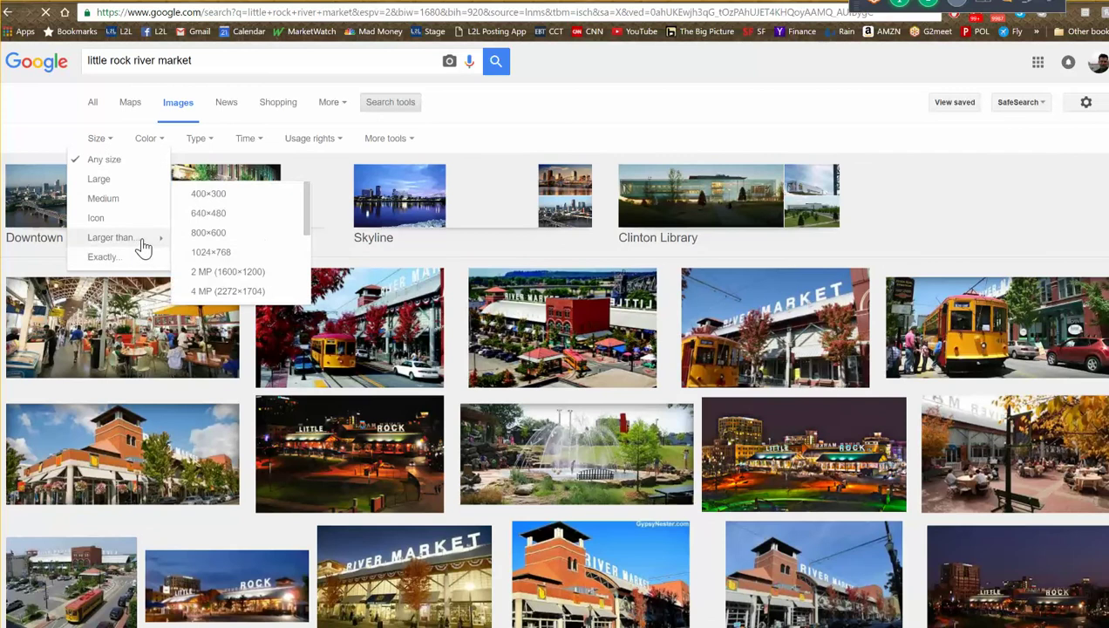
click(225, 295)
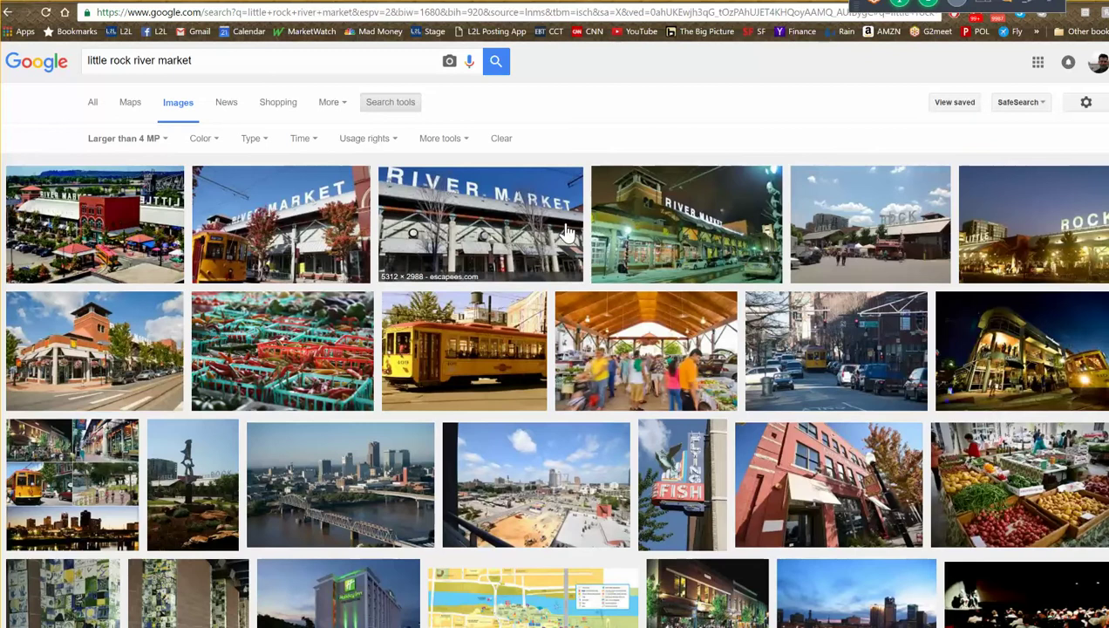
- Limit results to images labeled for reuse and preview the red brick market hall photo
click(361, 143)
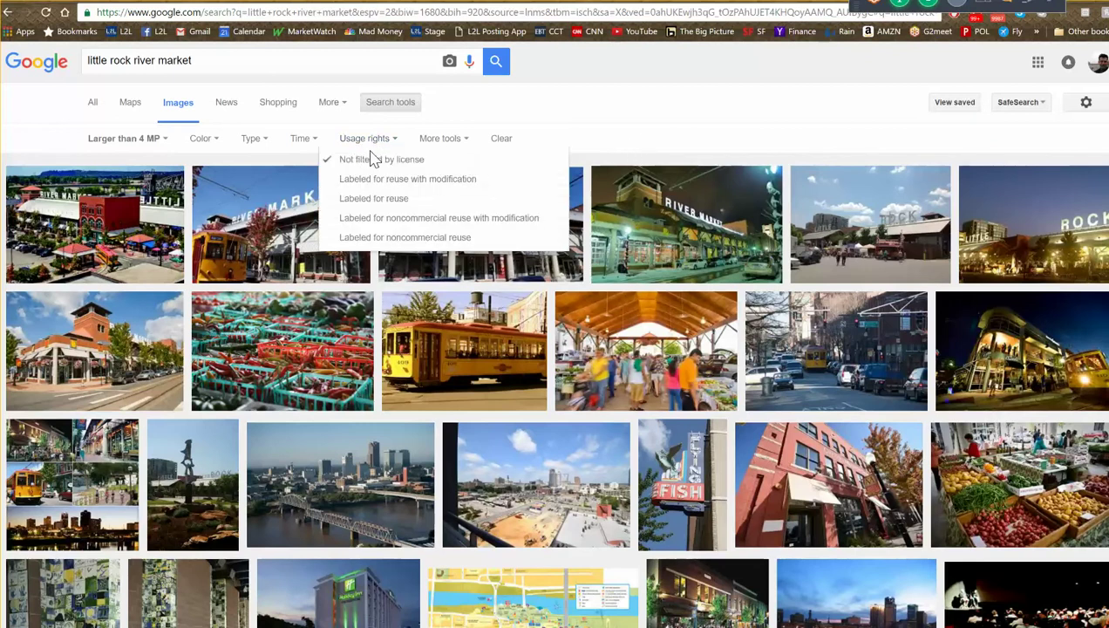
click(392, 201)
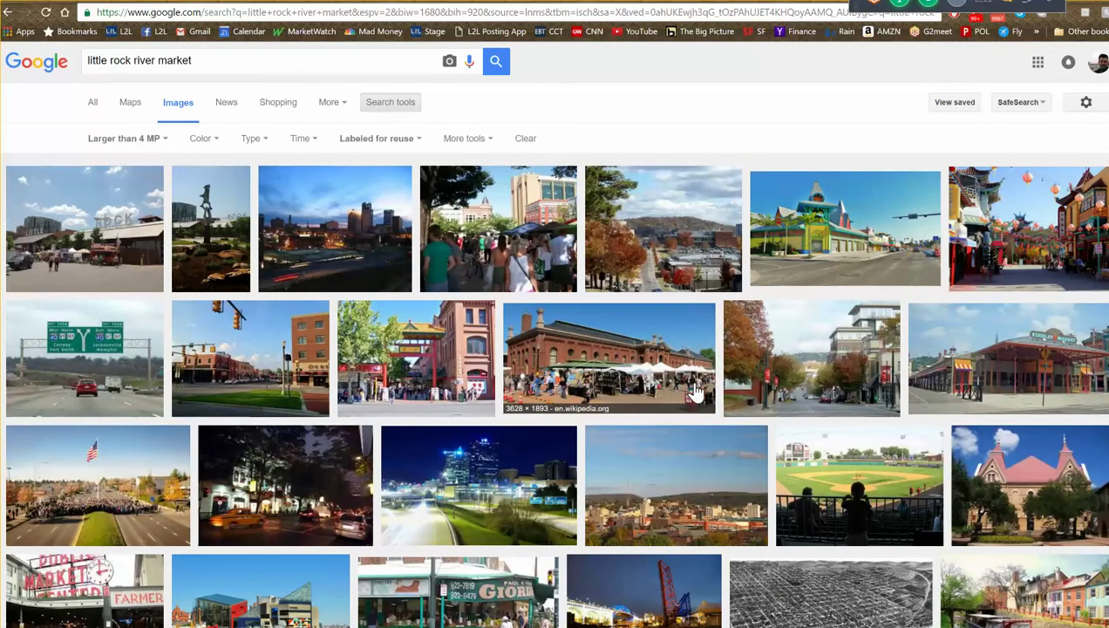
scroll(694, 442, down, 2)
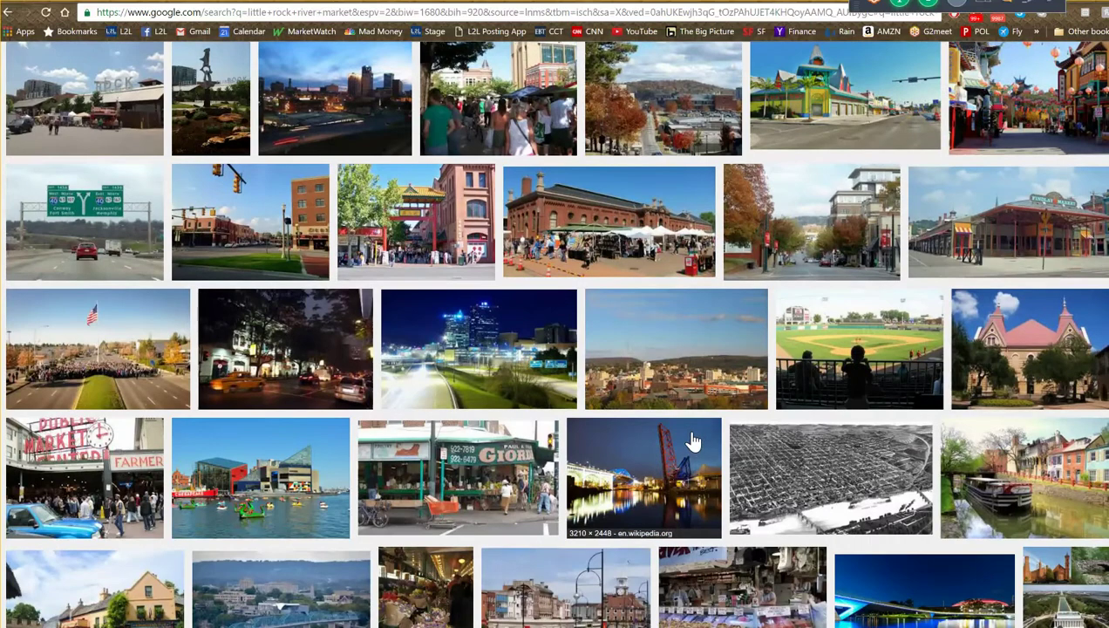
scroll(693, 442, down, 4)
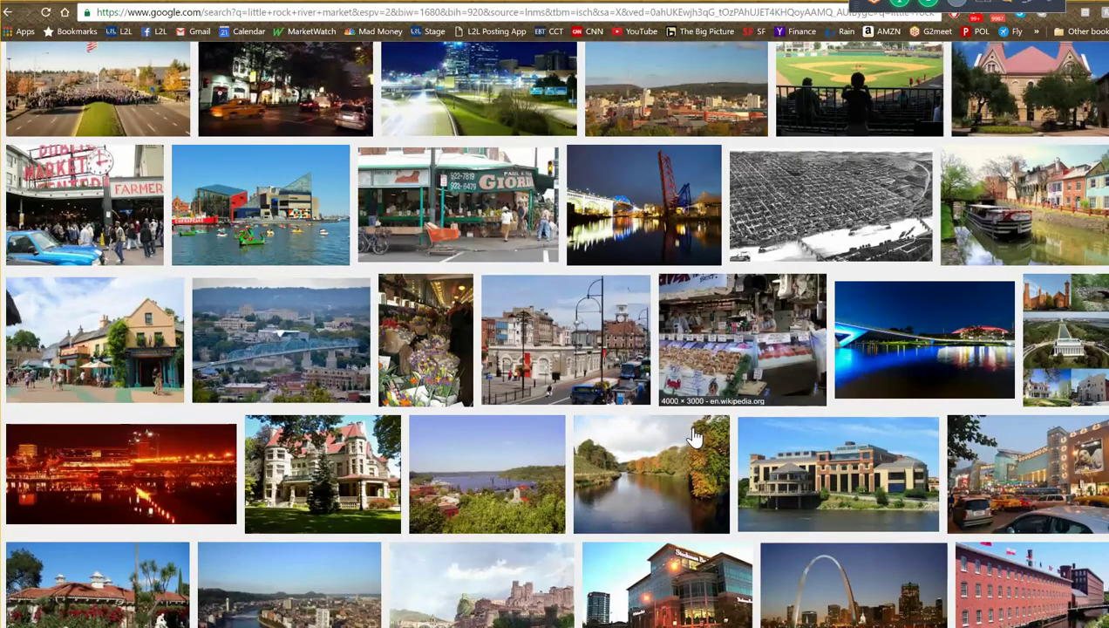
scroll(693, 436, up, 6)
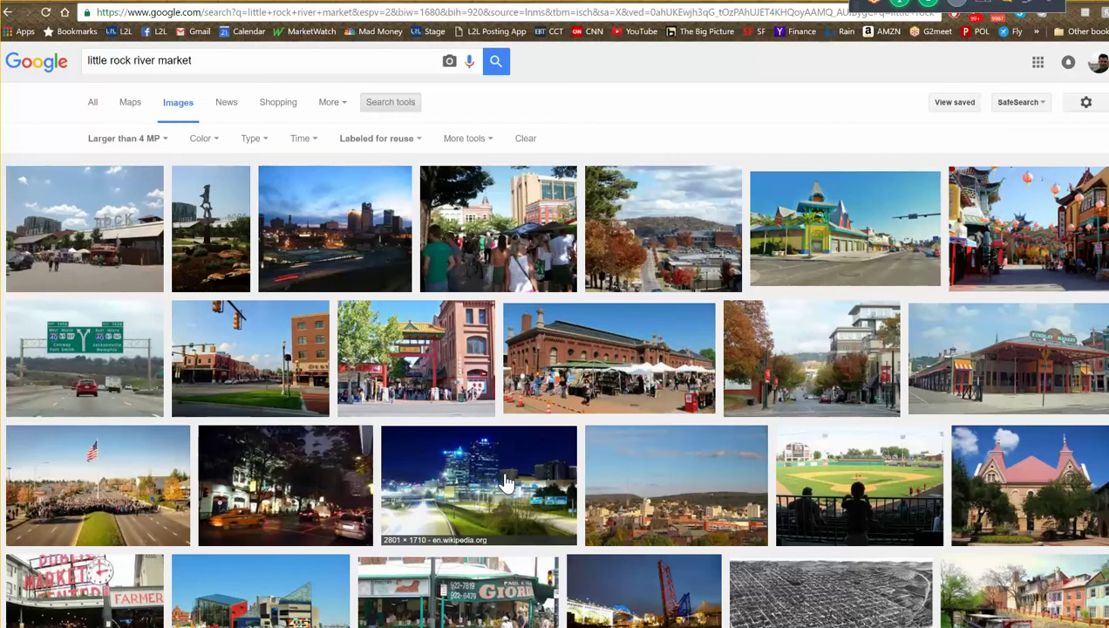
click(615, 362)
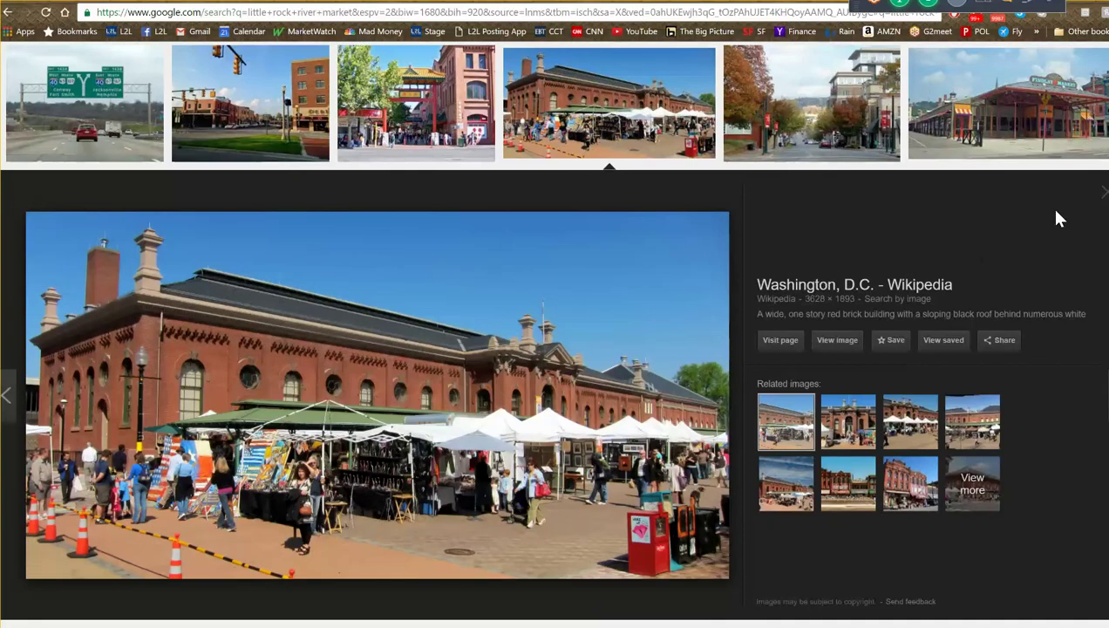
click(1101, 199)
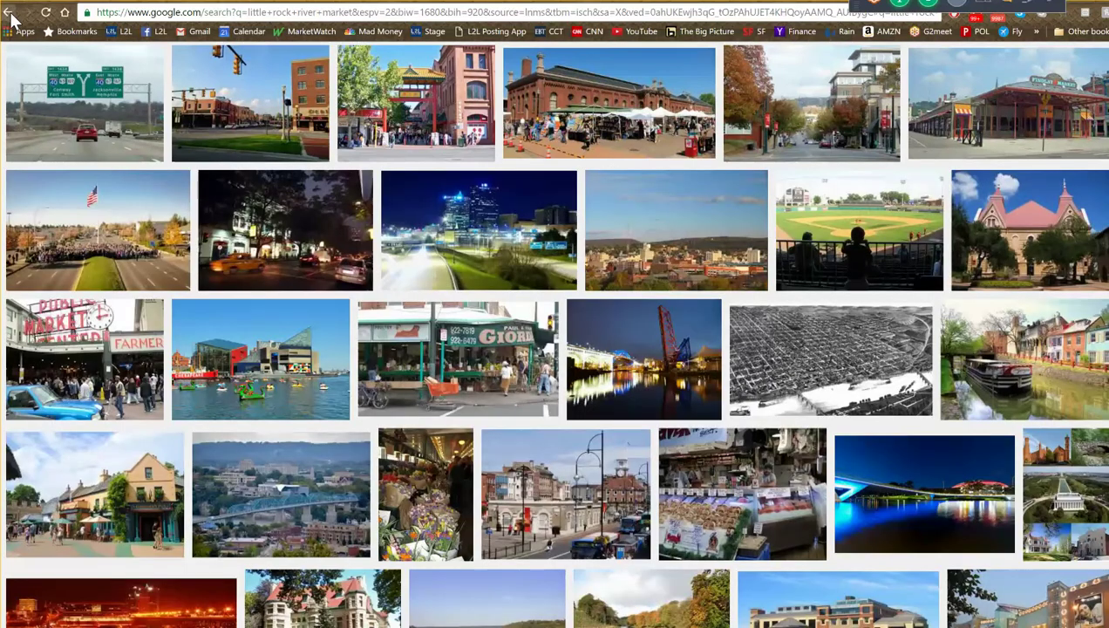
scroll(118, 170, up, 3)
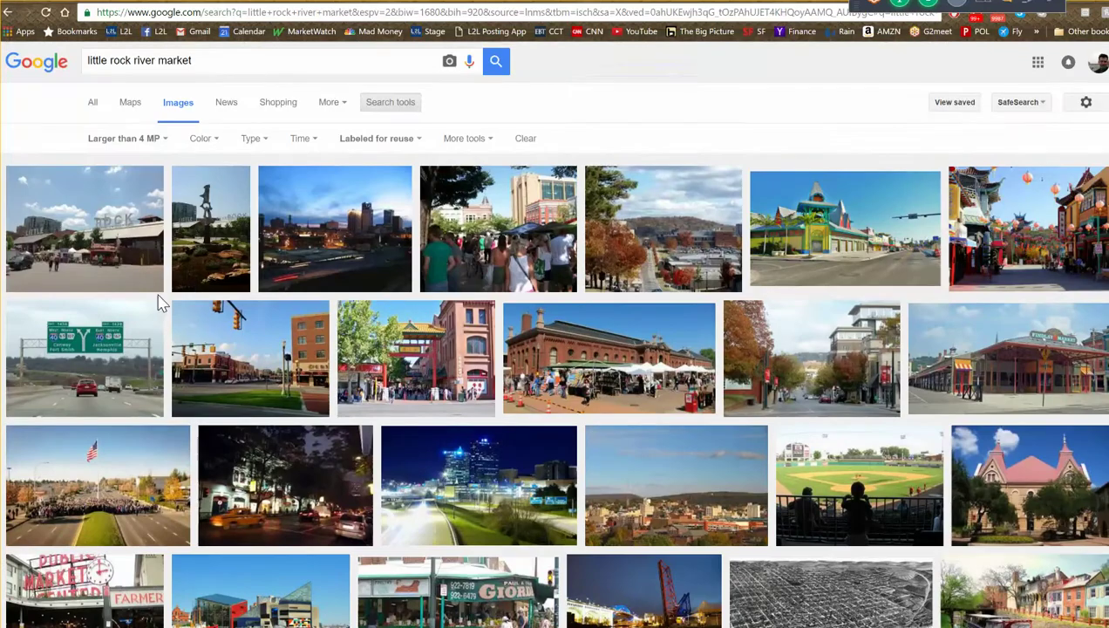
- Set usage rights back to 'Not filtered by license' and open the first River Market aerial photo
click(377, 138)
click(391, 160)
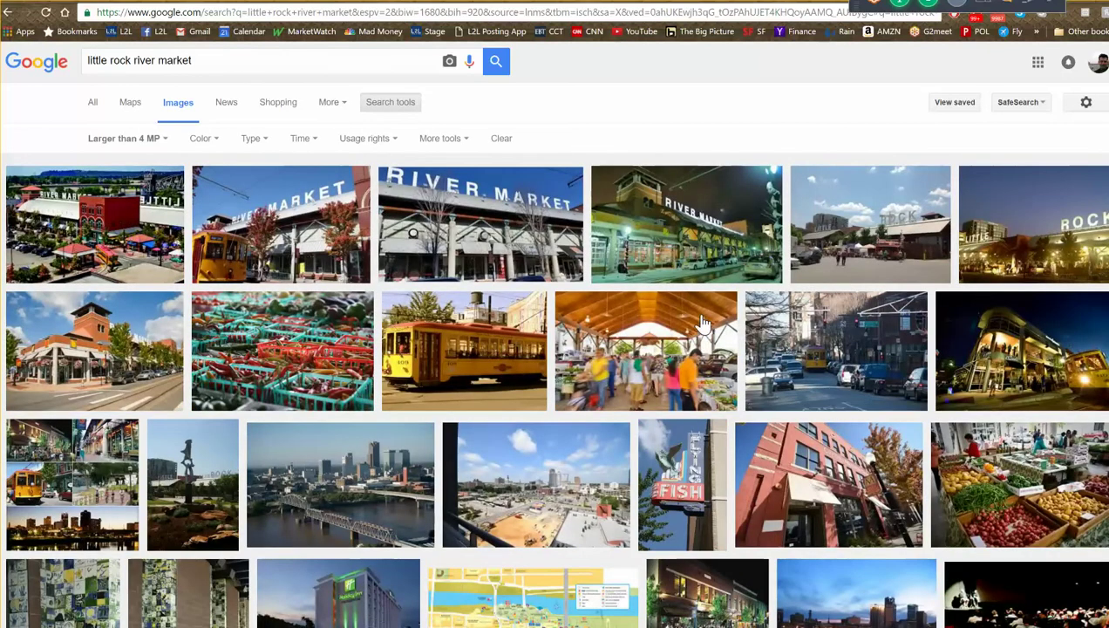
click(716, 245)
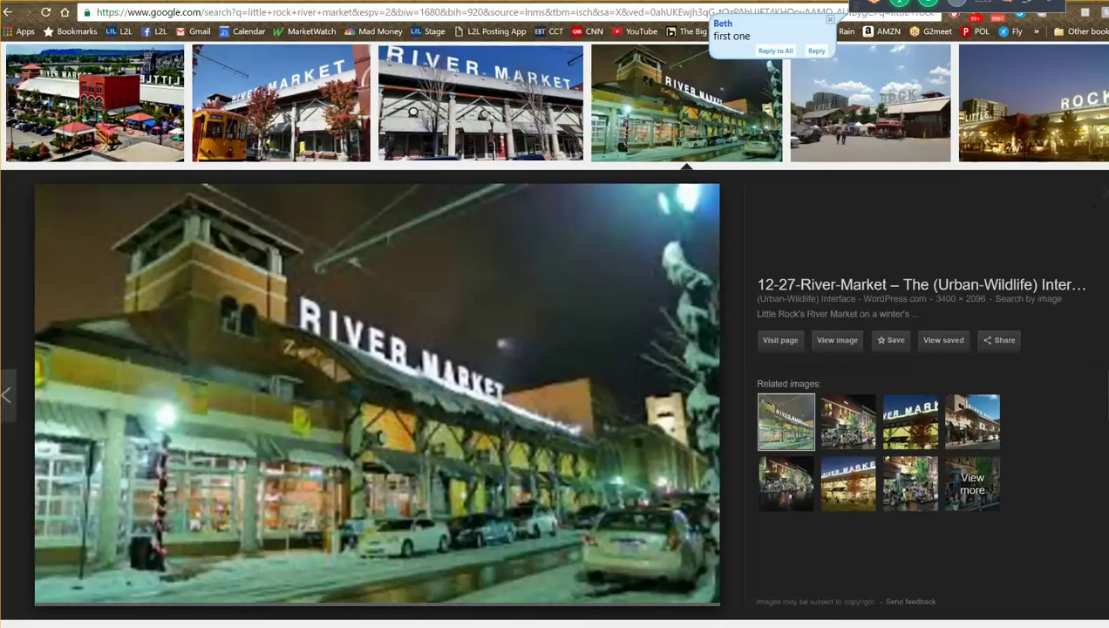
click(1096, 204)
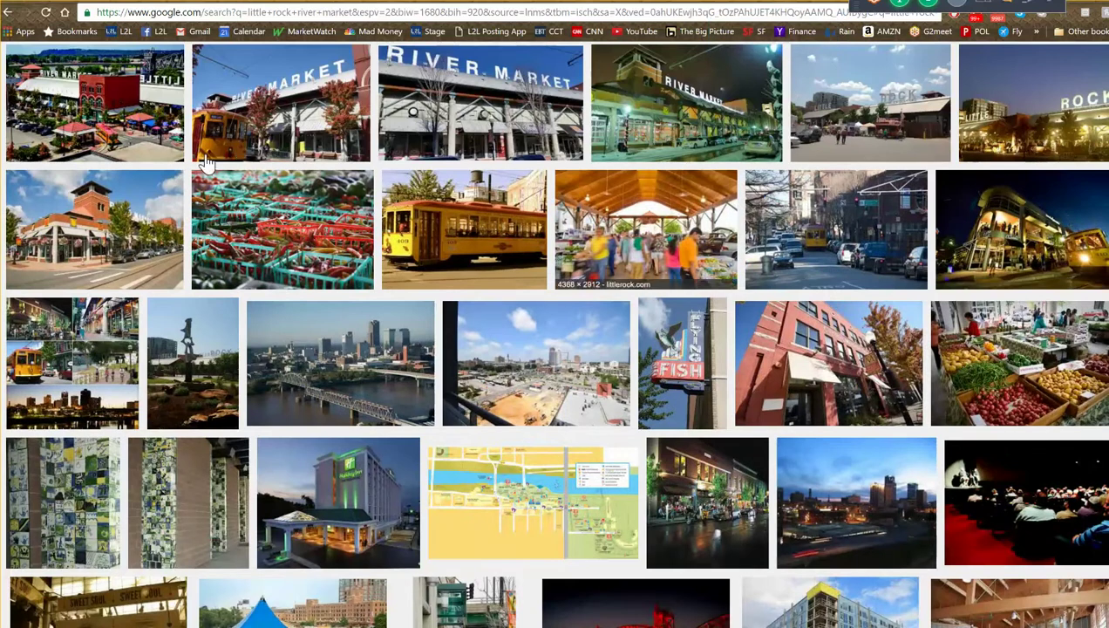
scroll(119, 205, up, 2)
click(119, 204)
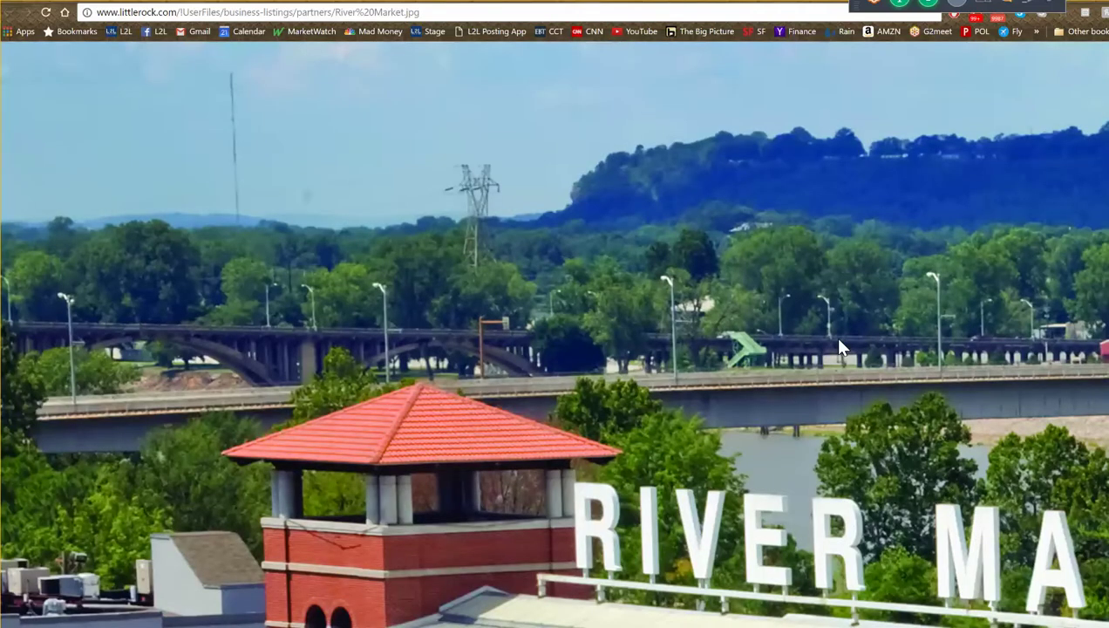
- Save the River Market photo to the Desktop over 1 windermere.jpg and close its tab
right_click(509, 291)
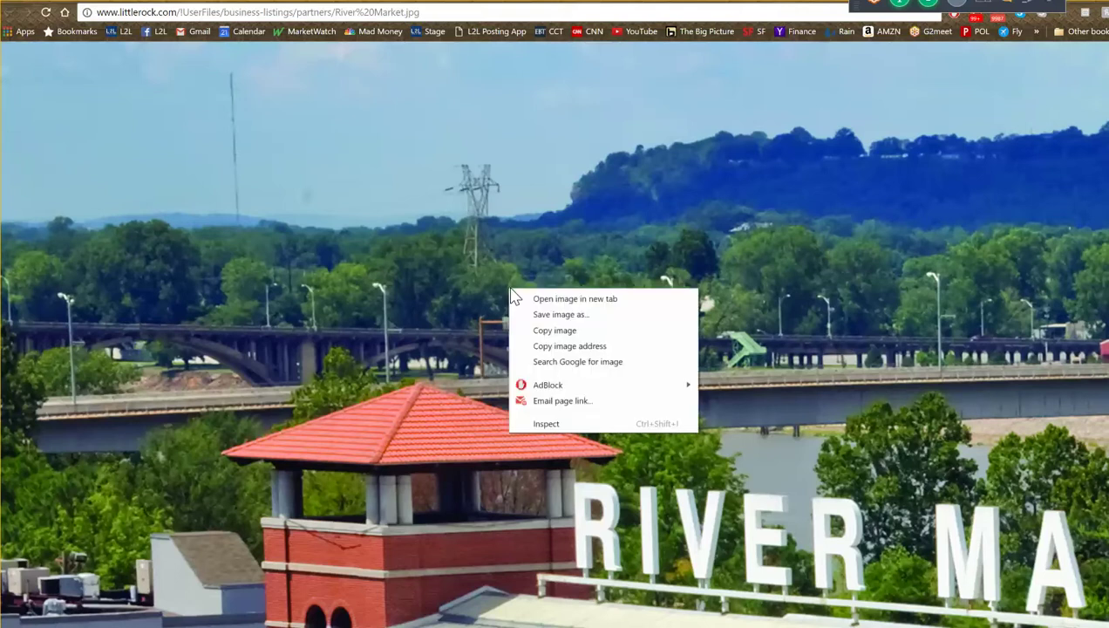
click(544, 315)
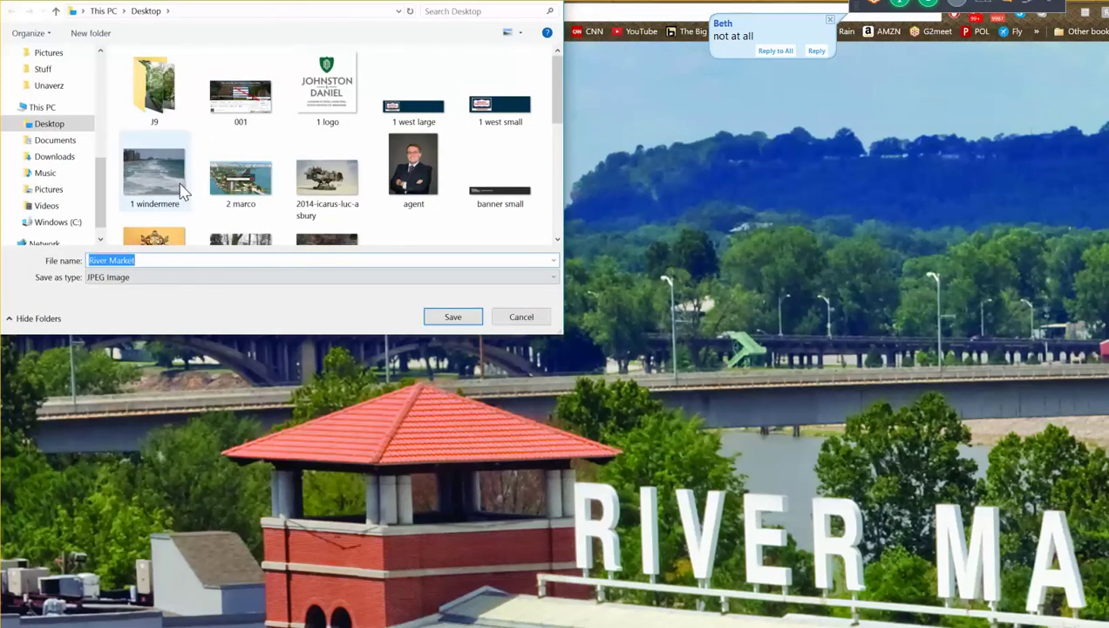
click(164, 177)
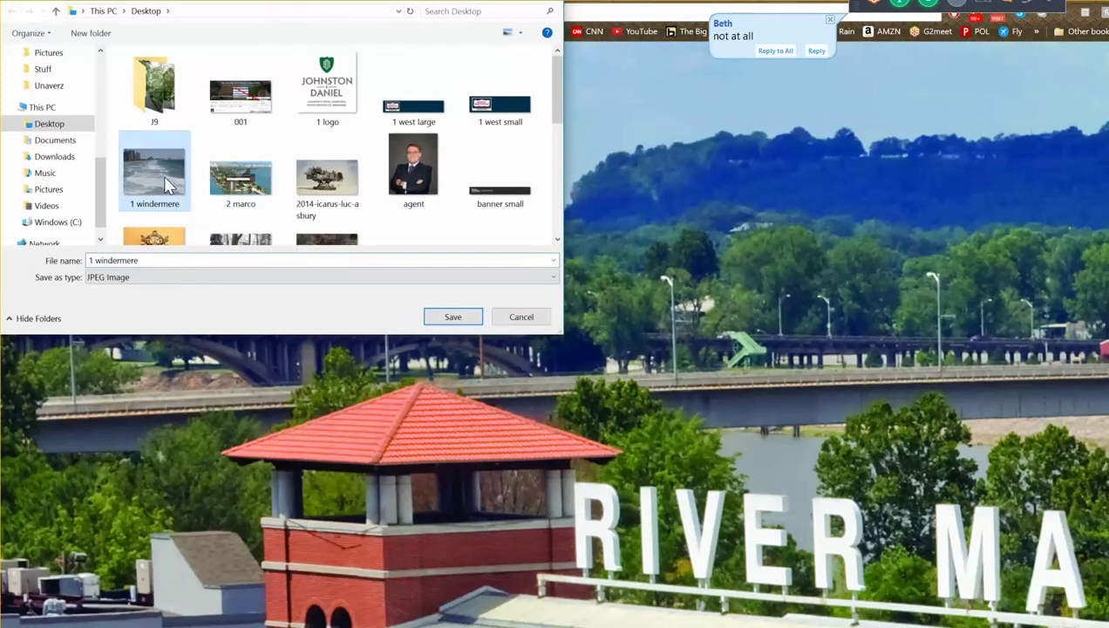
click(460, 319)
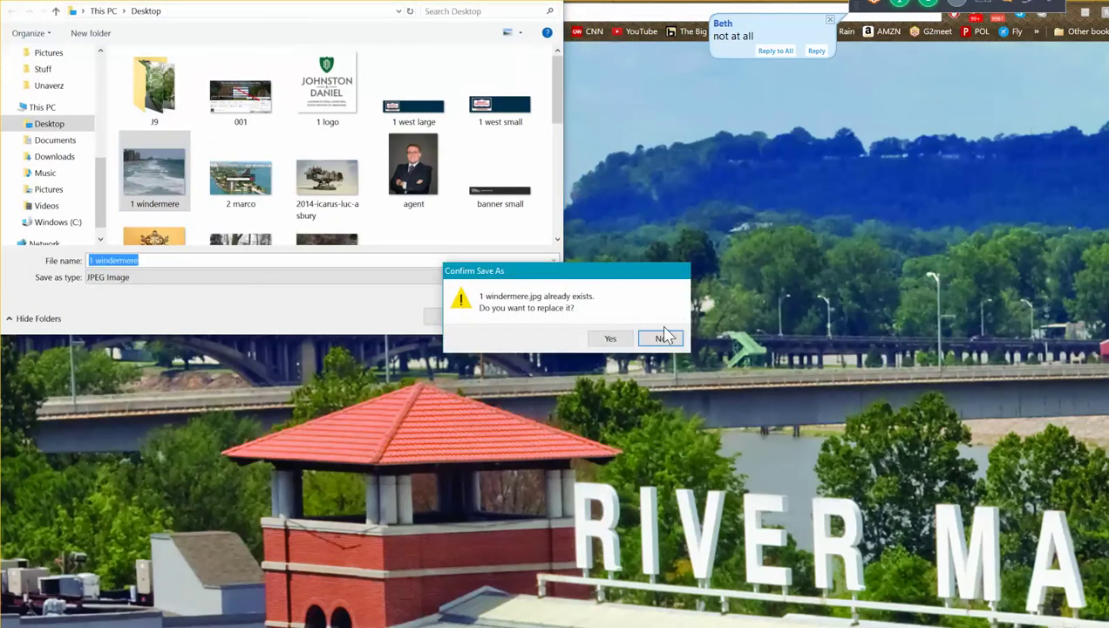
click(619, 338)
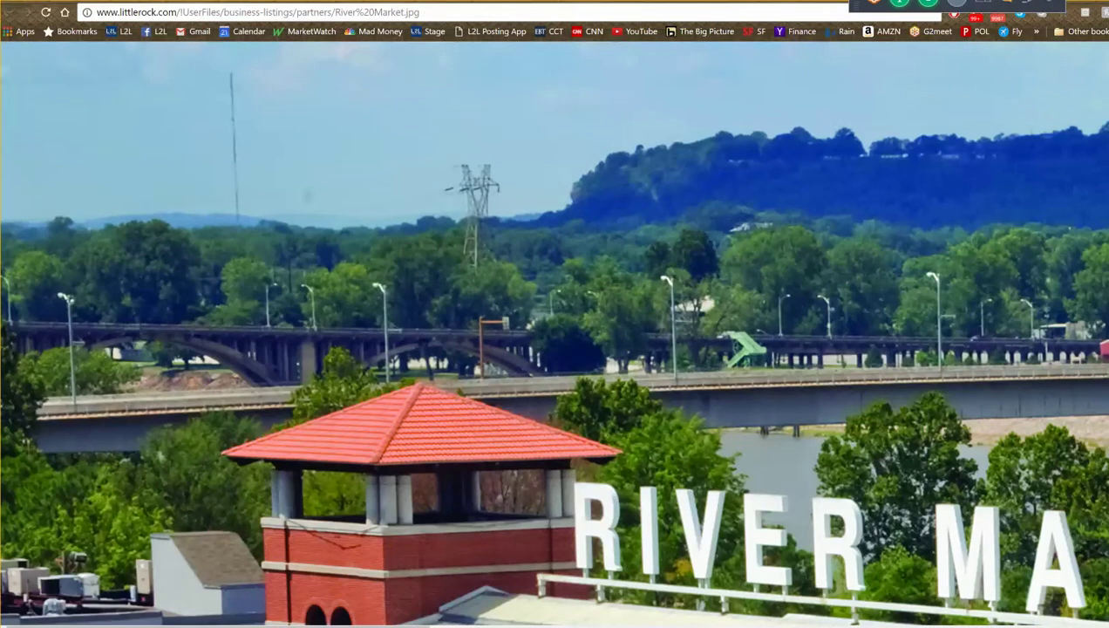
key(ctrl+w)
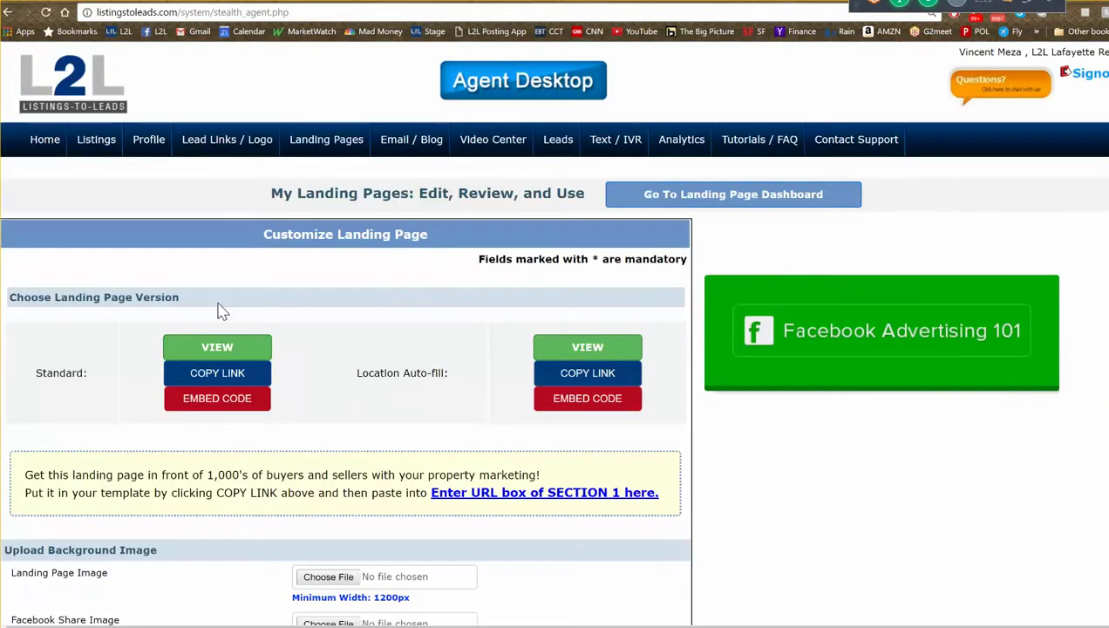
- Upload Desktop's 1 windermere.jpg as the Landing Page Image and click Save & Update
scroll(277, 331, down, 3)
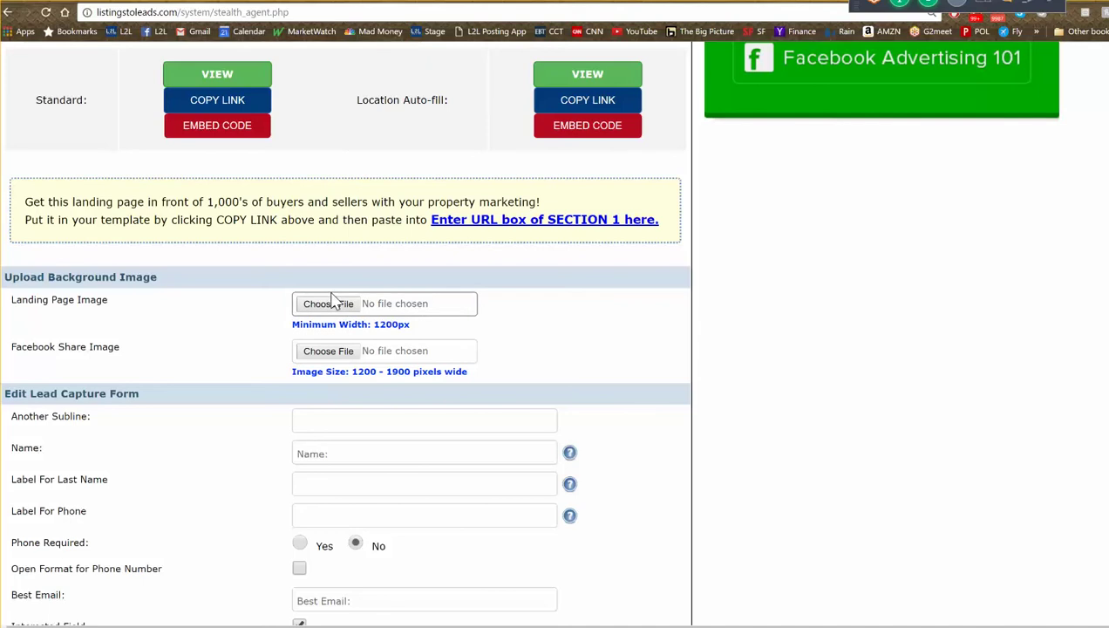
click(353, 309)
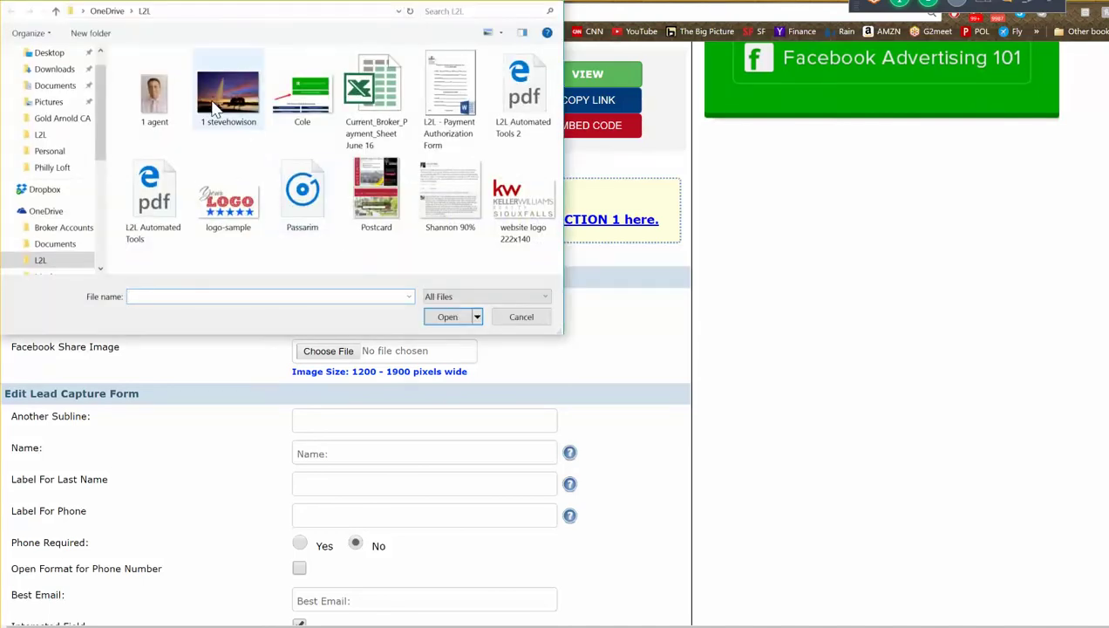
click(43, 52)
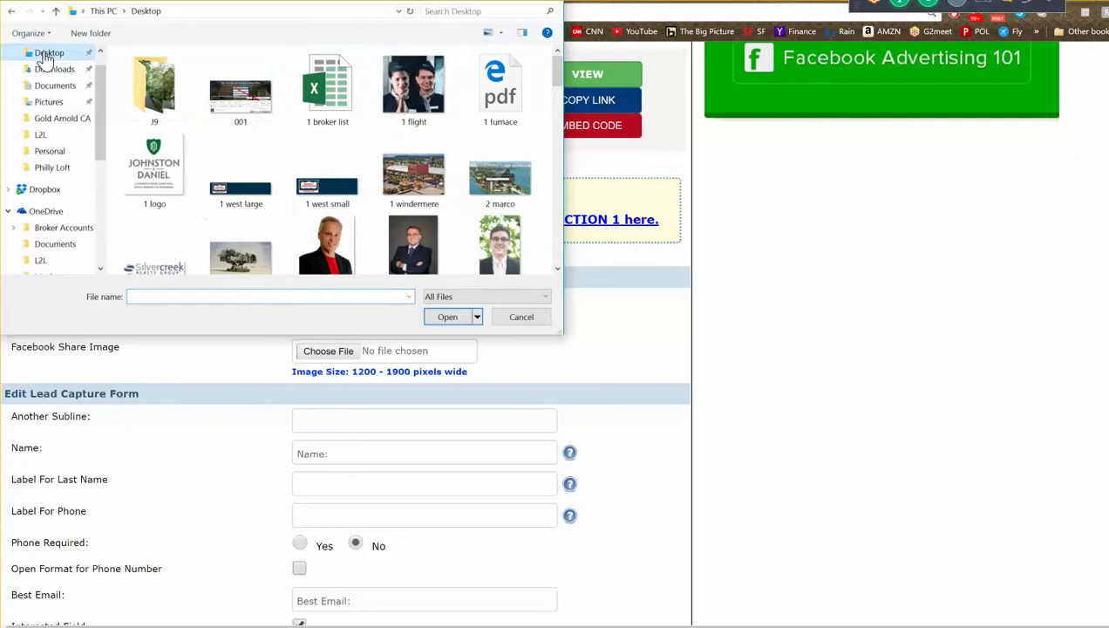
click(405, 174)
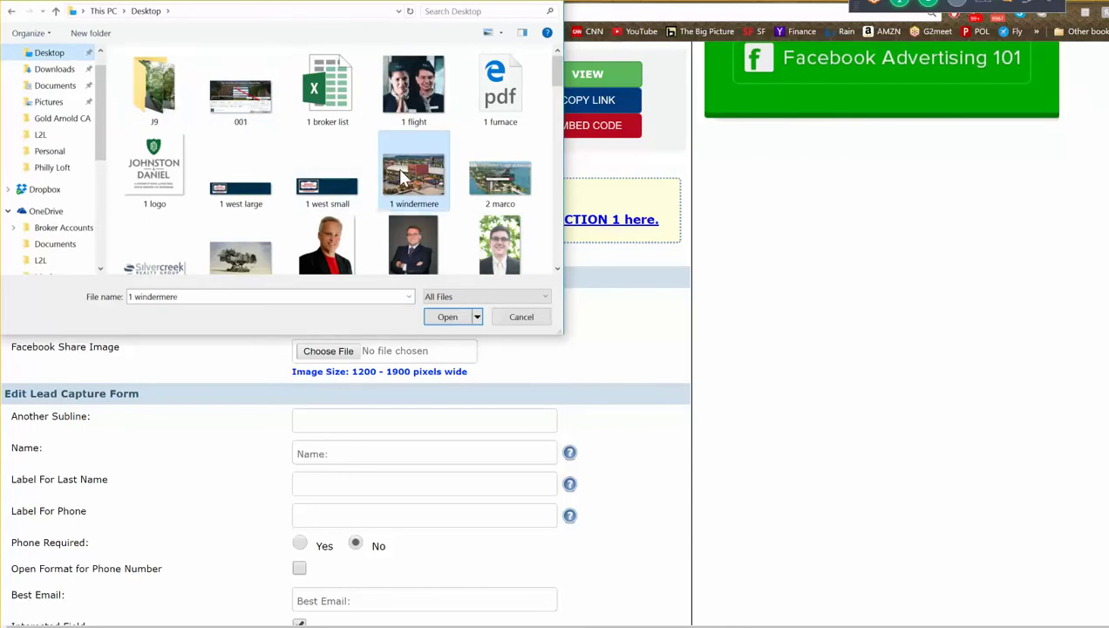
click(448, 319)
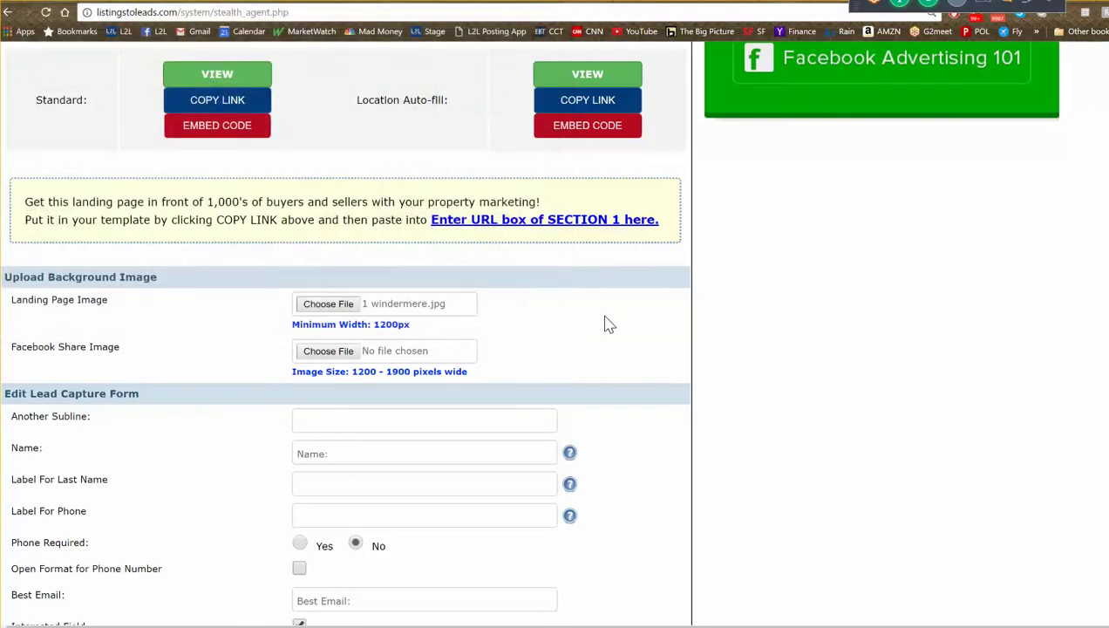
scroll(601, 323, down, 10)
scroll(601, 324, down, 15)
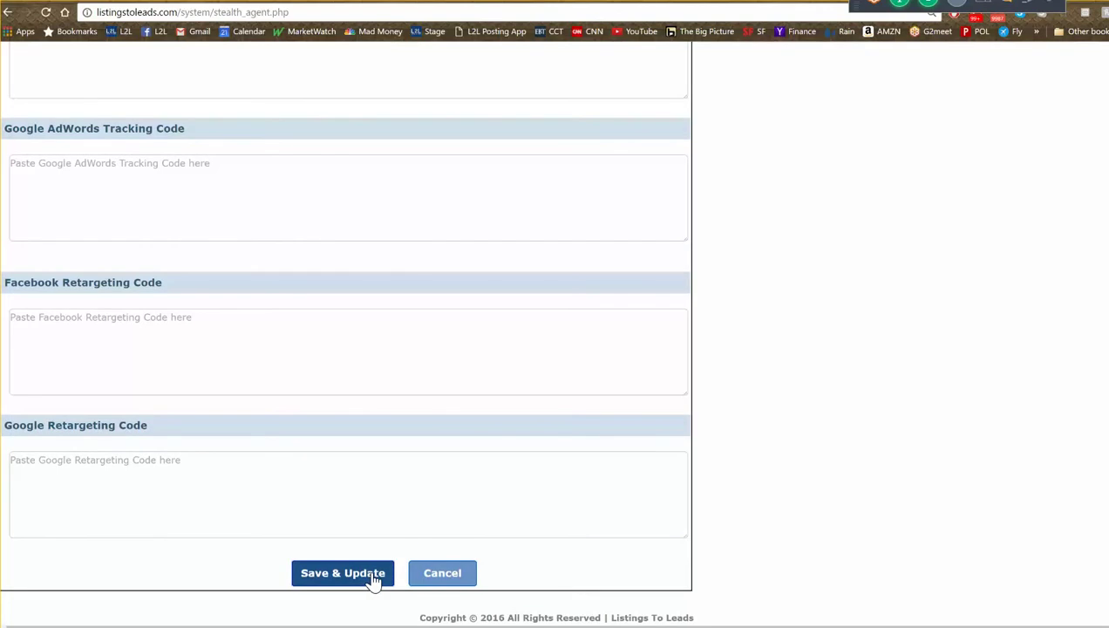
click(374, 579)
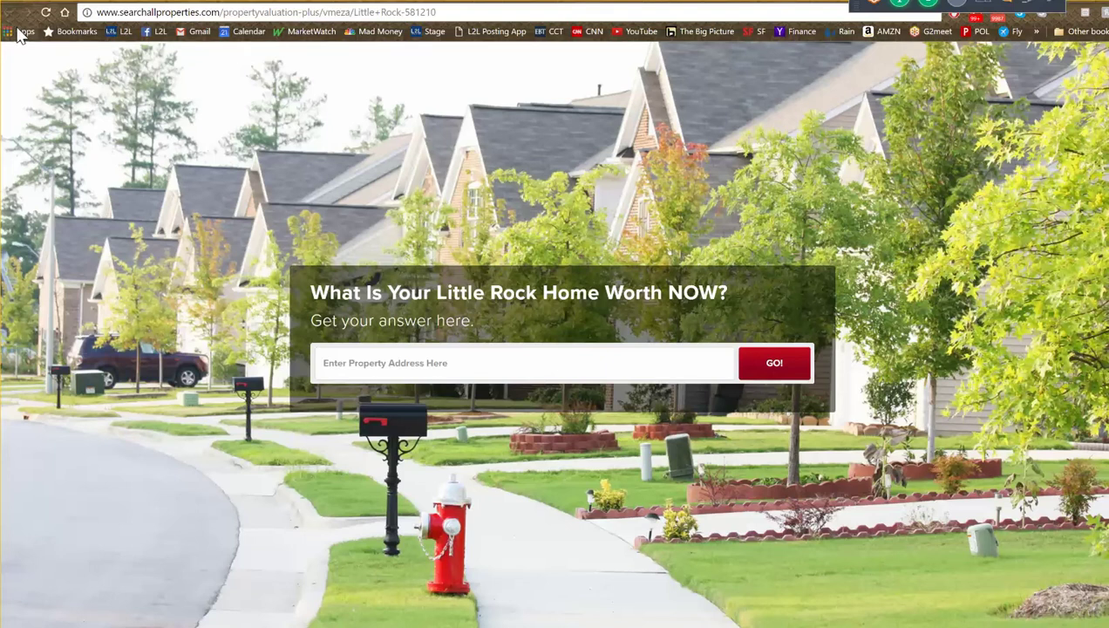
- Reload the Little Rock landing page to confirm the River Market background, then return to the editor
click(46, 13)
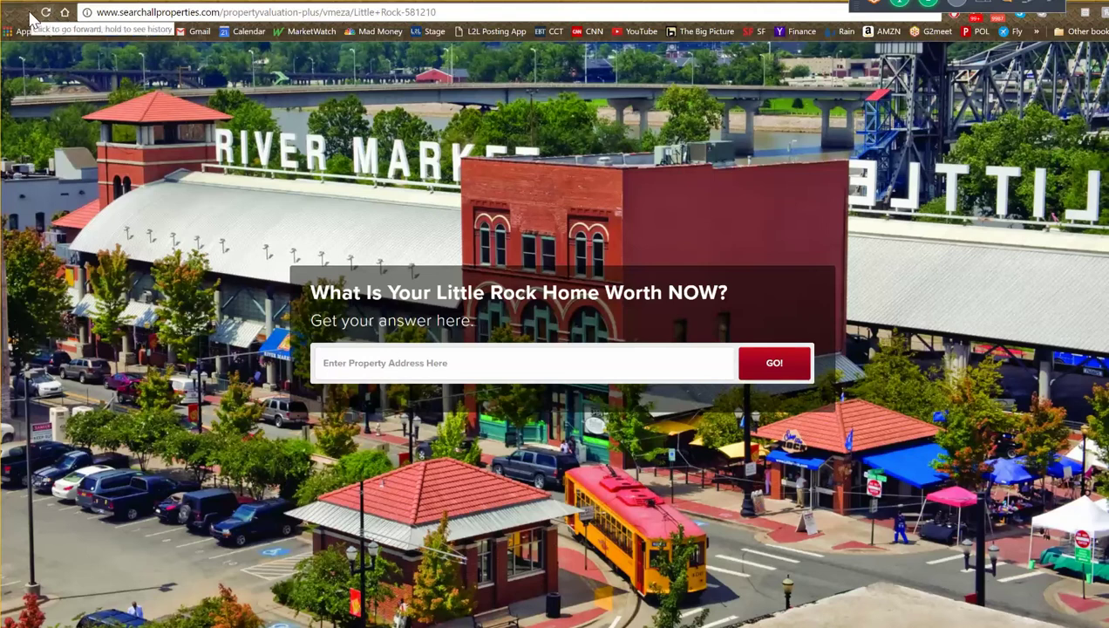
click(54, 3)
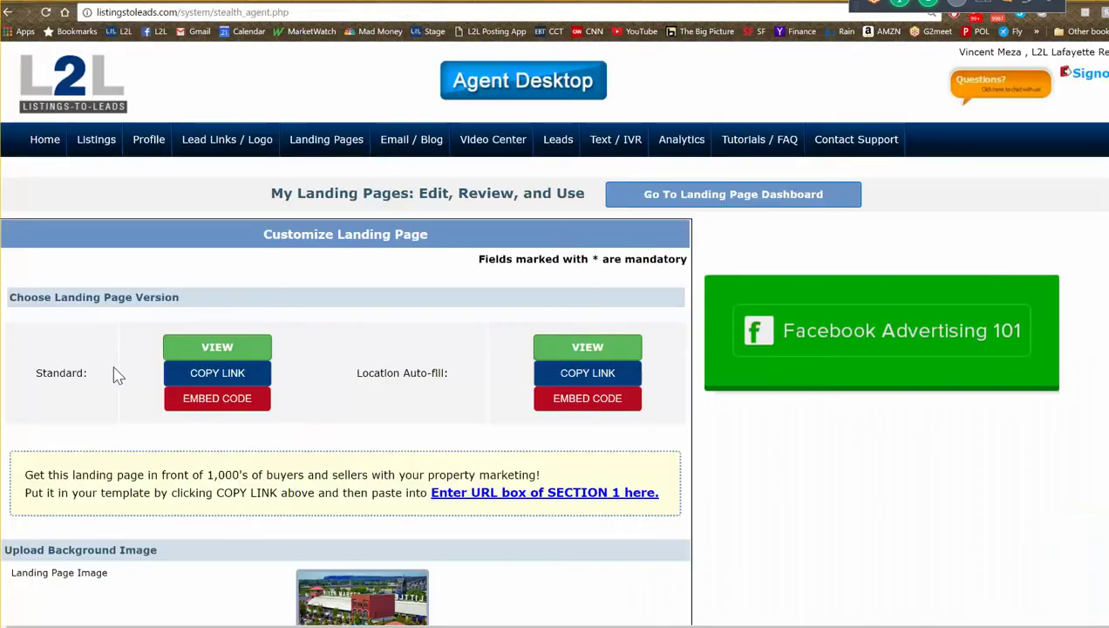
- Compare the landing page settings against the live Little Rock page
scroll(259, 408, down, 5)
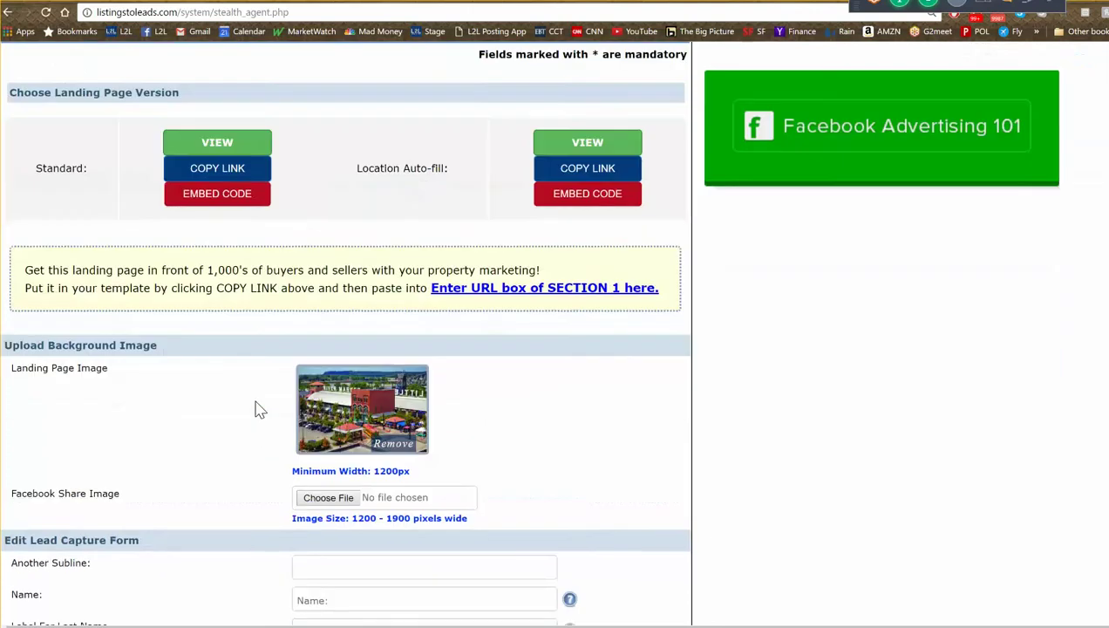
scroll(251, 403, down, 5)
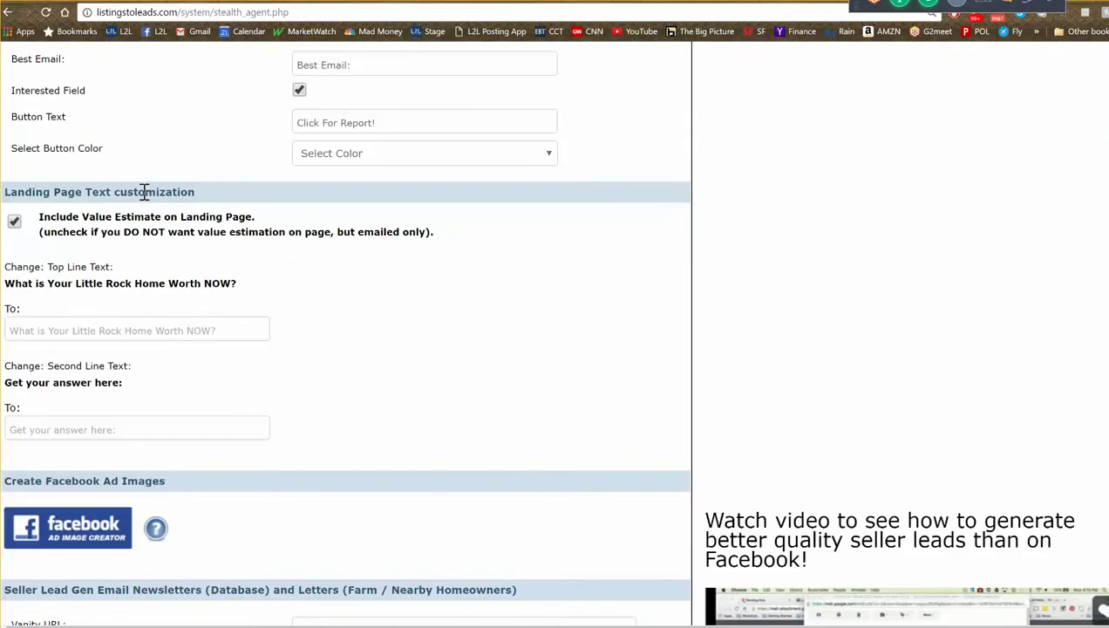
click(225, 5)
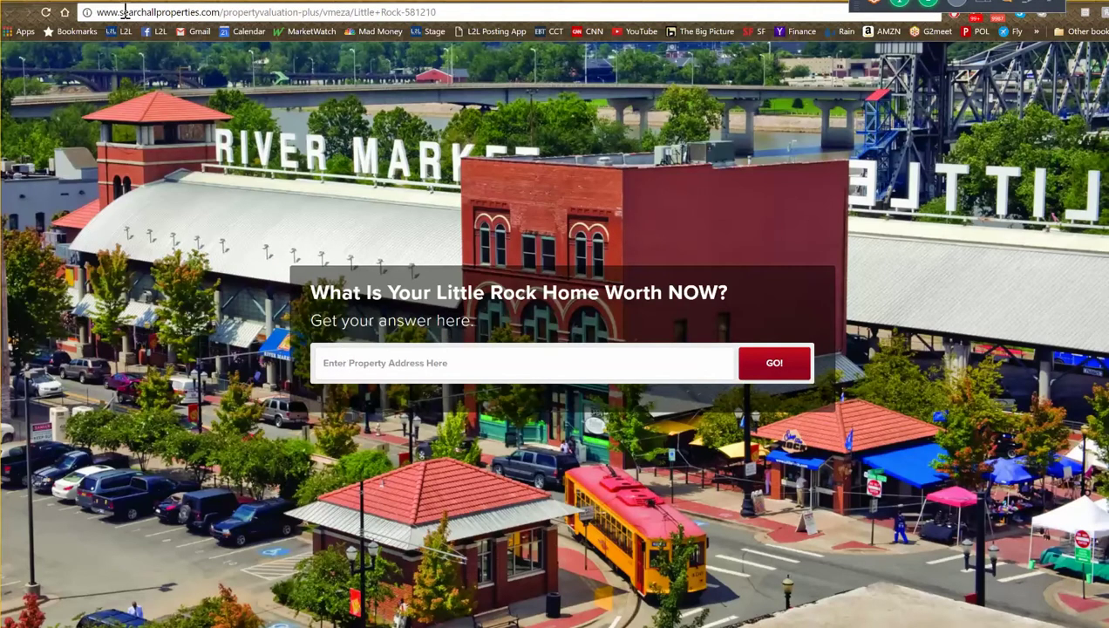
key(ctrl+Tab)
- Fill in the Second Line replacement text from the suggestion and click Save & Update
click(146, 429)
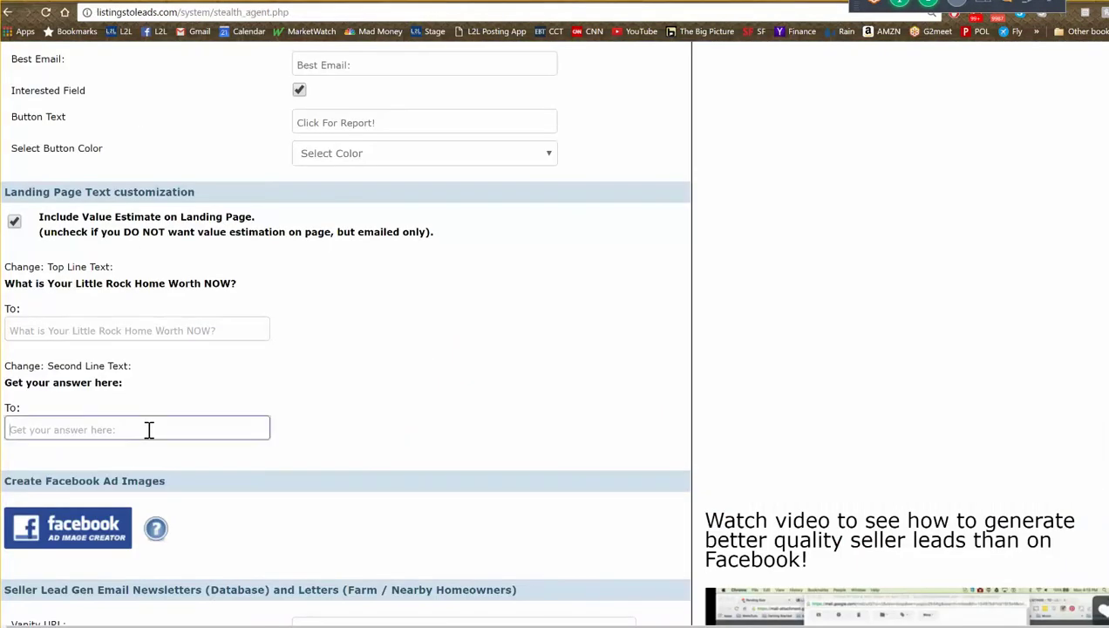
text(G)
click(137, 449)
scroll(485, 412, down, 13)
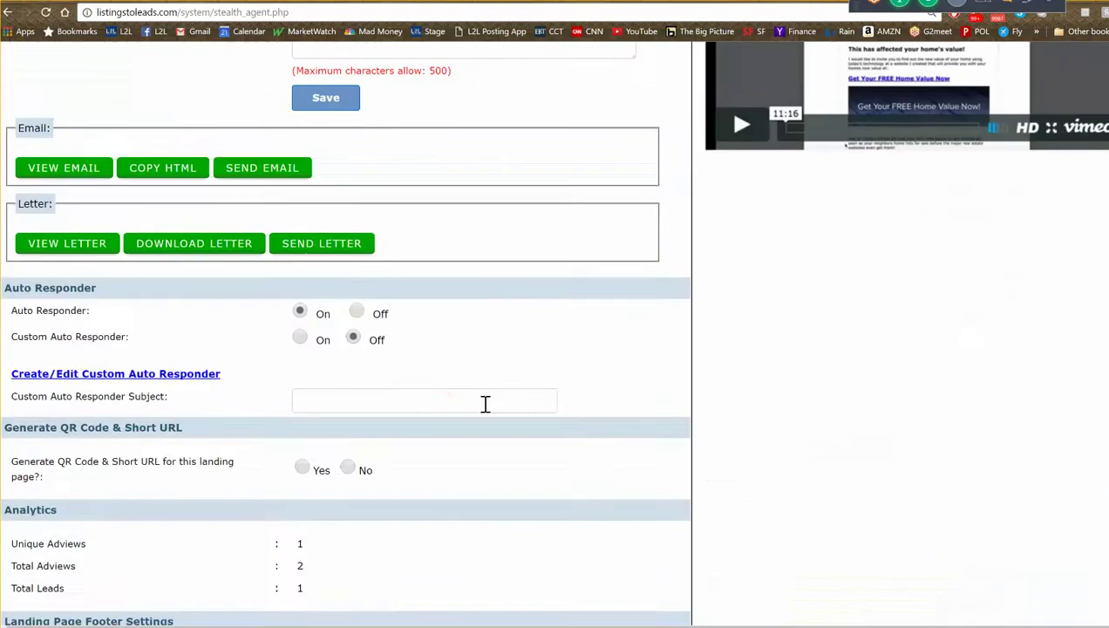
scroll(487, 422, down, 5)
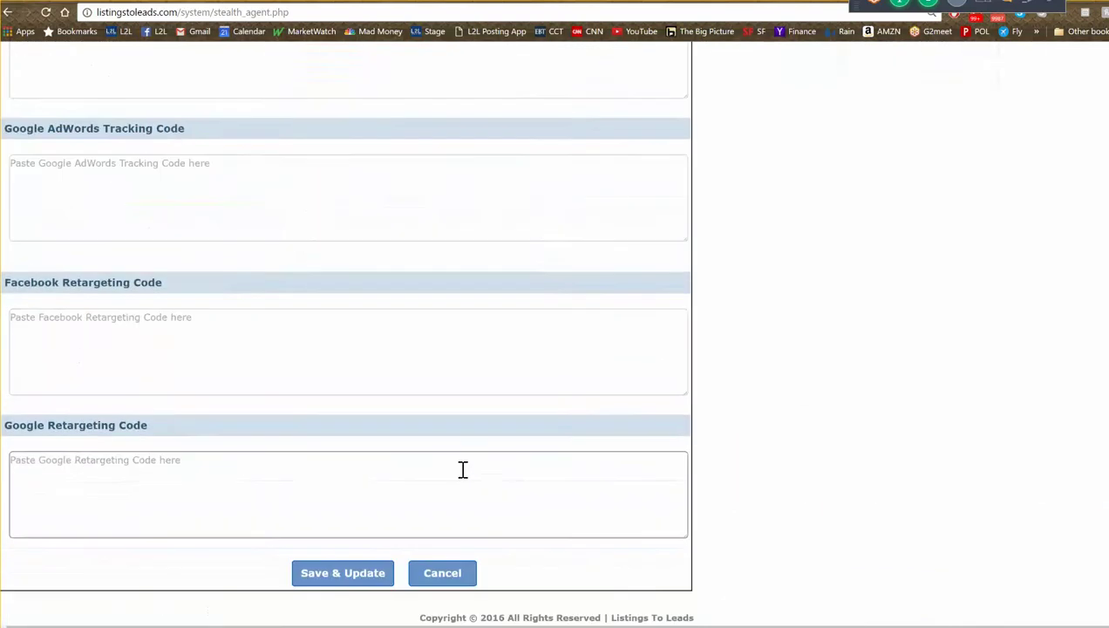
click(337, 579)
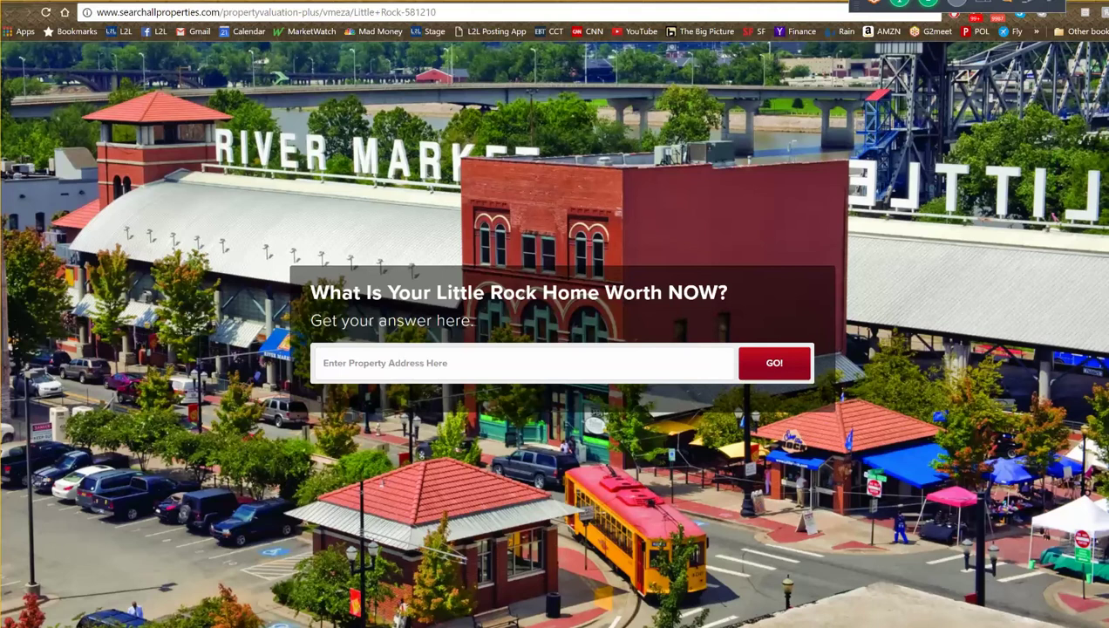
- Reload the value page to show the 'less than 15 seconds' subheading, select its URL, and switch to the Facebook group
click(45, 12)
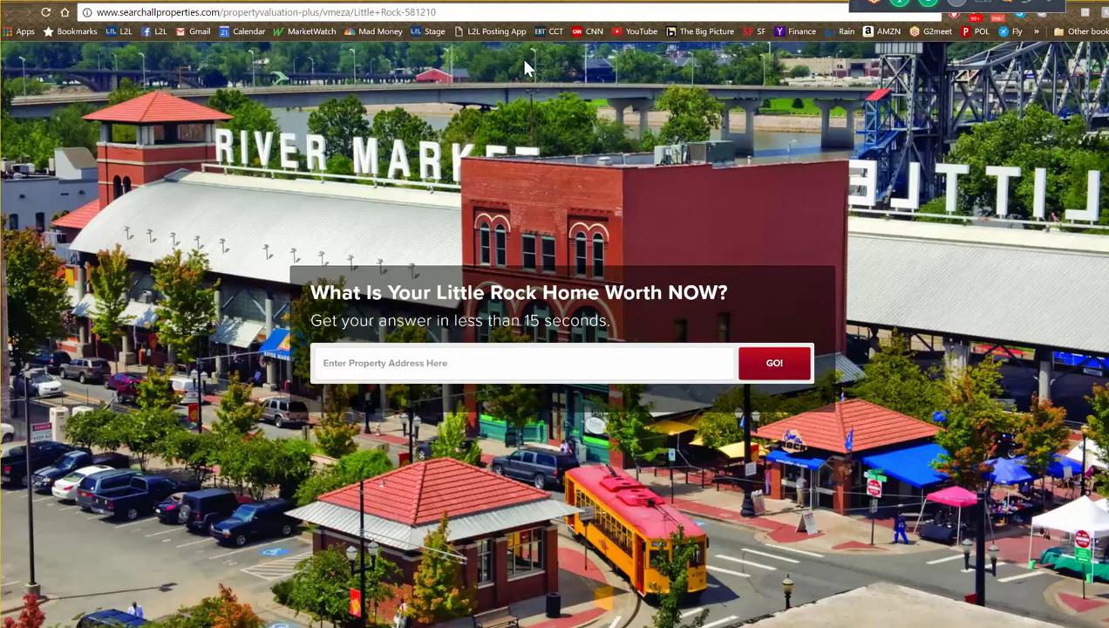
click(467, 12)
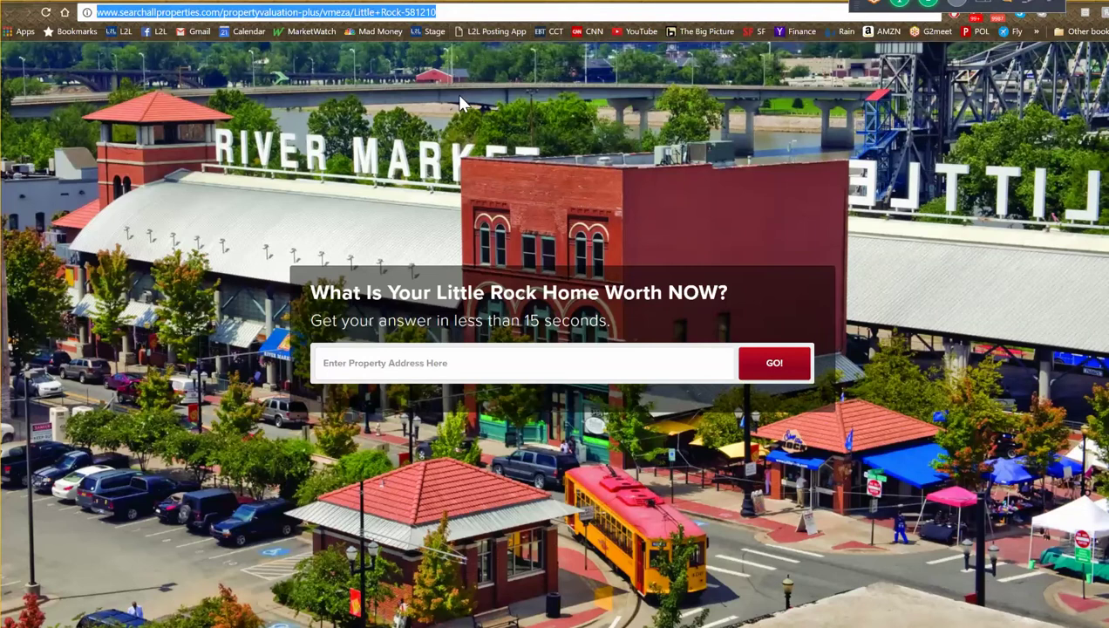
key(ctrl+Tab)
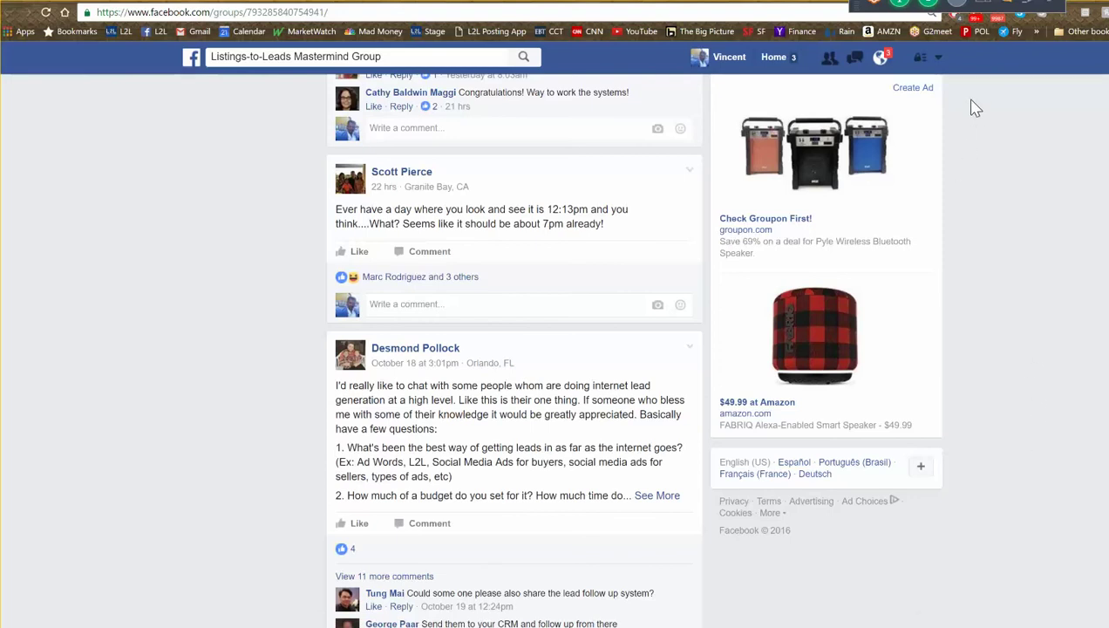
- Choose Create Ads from the Facebook account menu to reach Ads Manager's campaign objective page
click(938, 62)
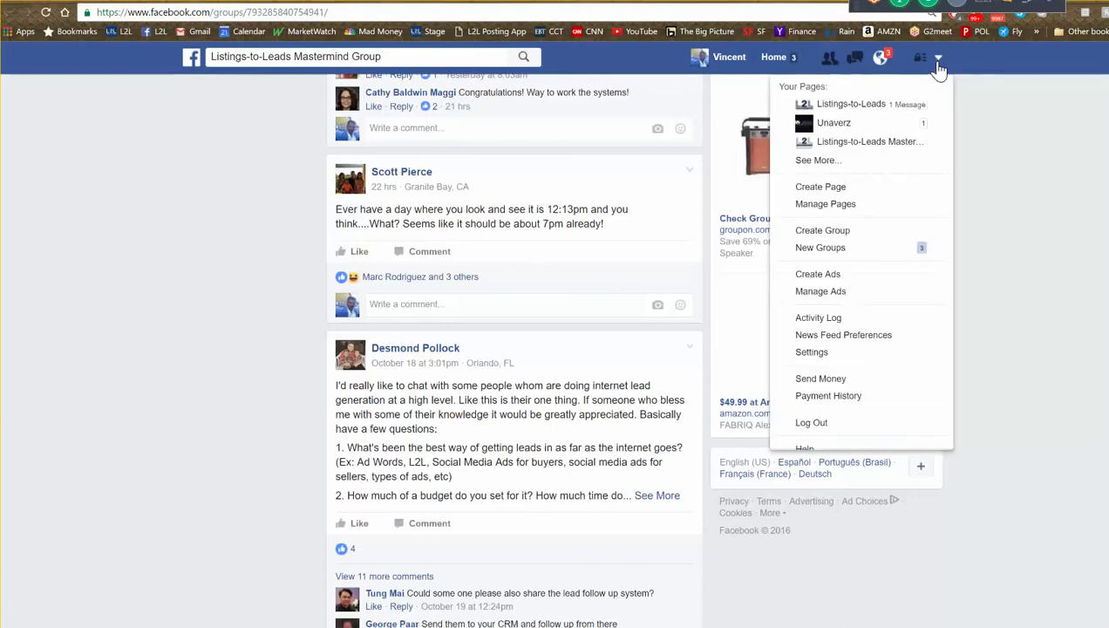
click(818, 275)
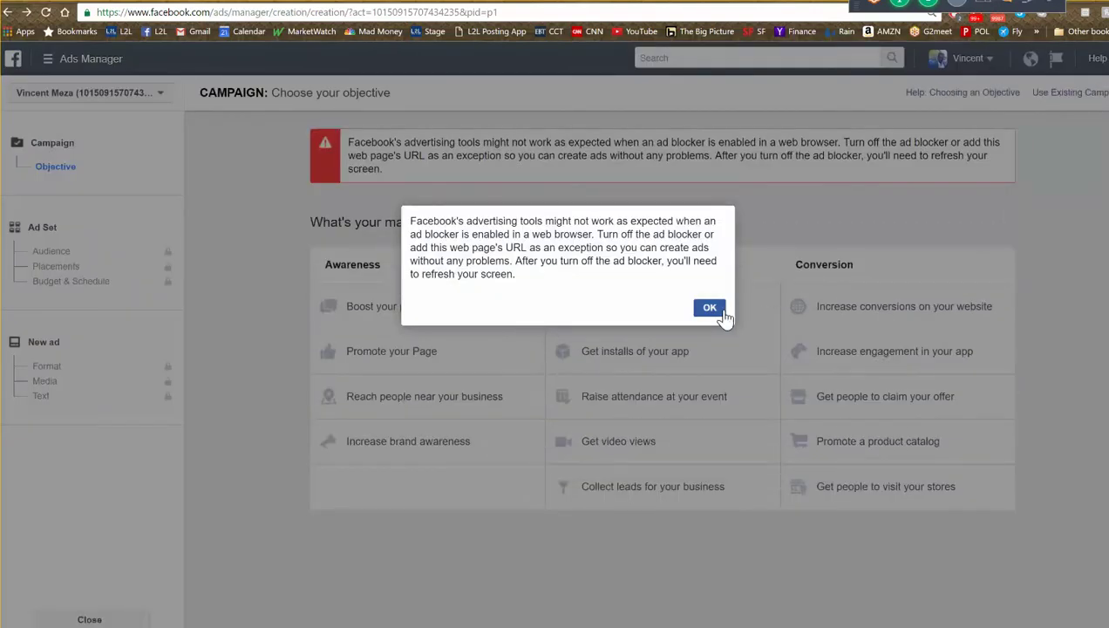
- Dismiss the ad-blocker warning and choose the Send people to your website objective
click(720, 312)
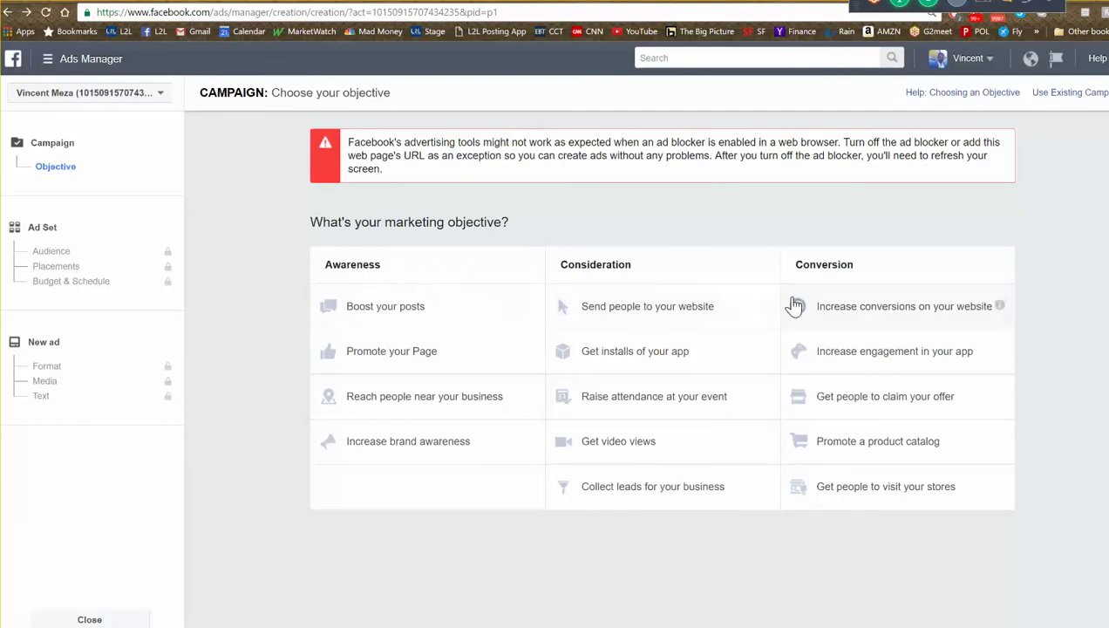
click(652, 317)
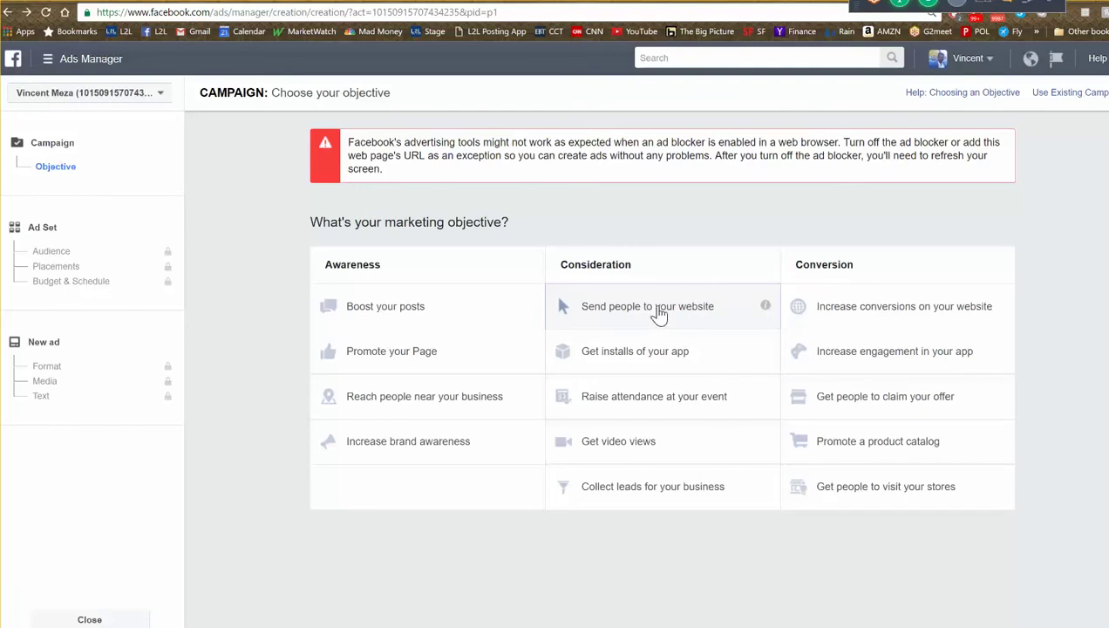
click(656, 316)
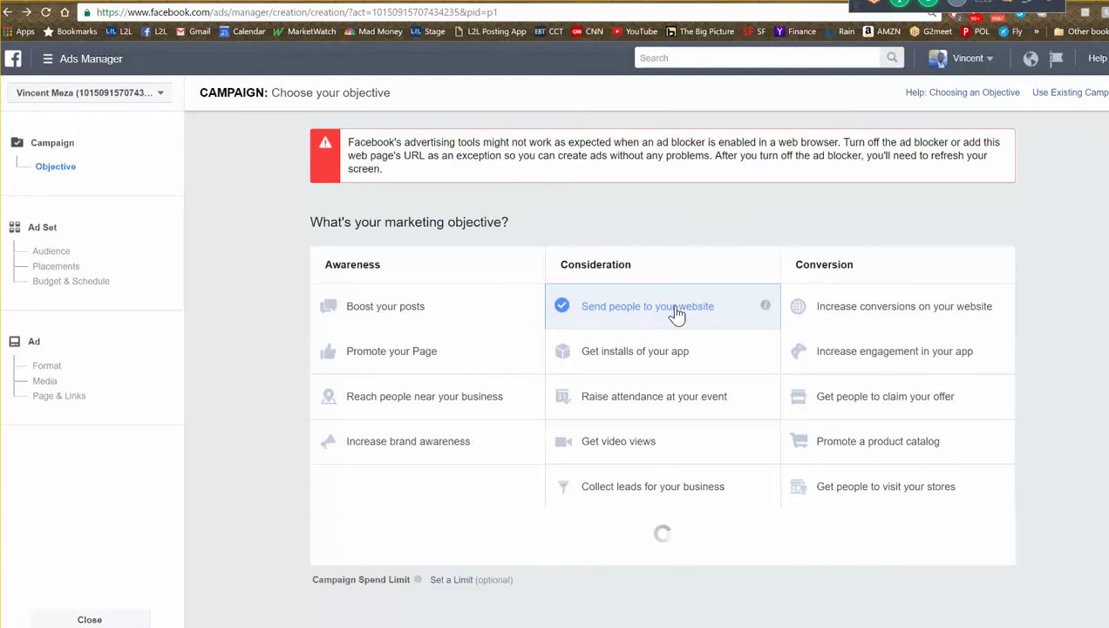
- Rename the campaign to 'Value Little Rock Oct 21'
scroll(663, 310, down, 2)
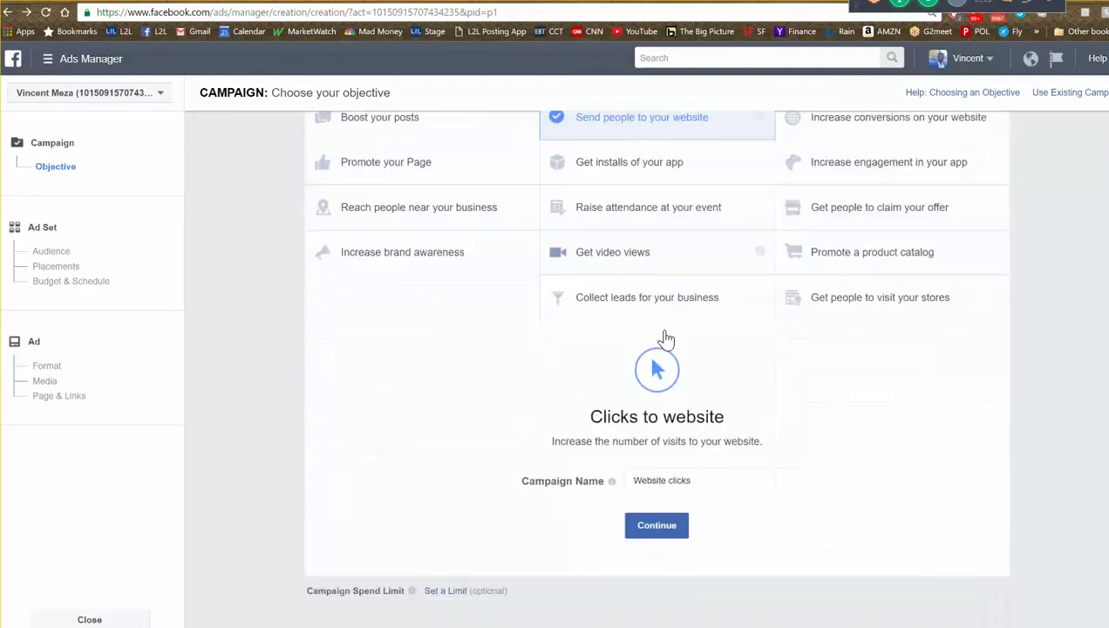
click(711, 480)
drag(711, 480, 614, 482)
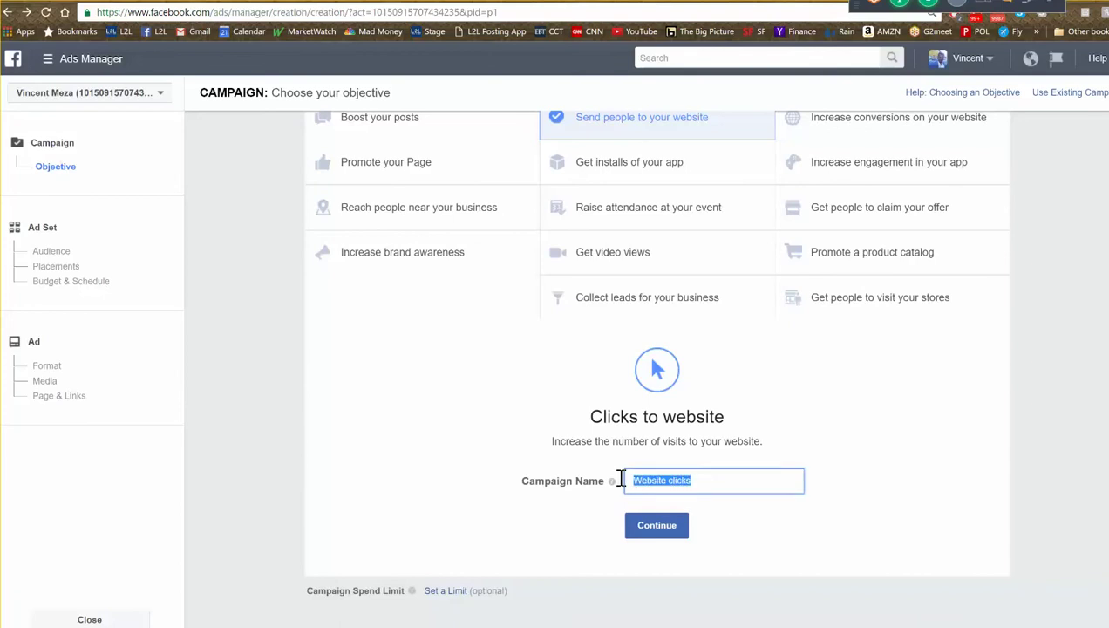
mouse_move(614, 482)
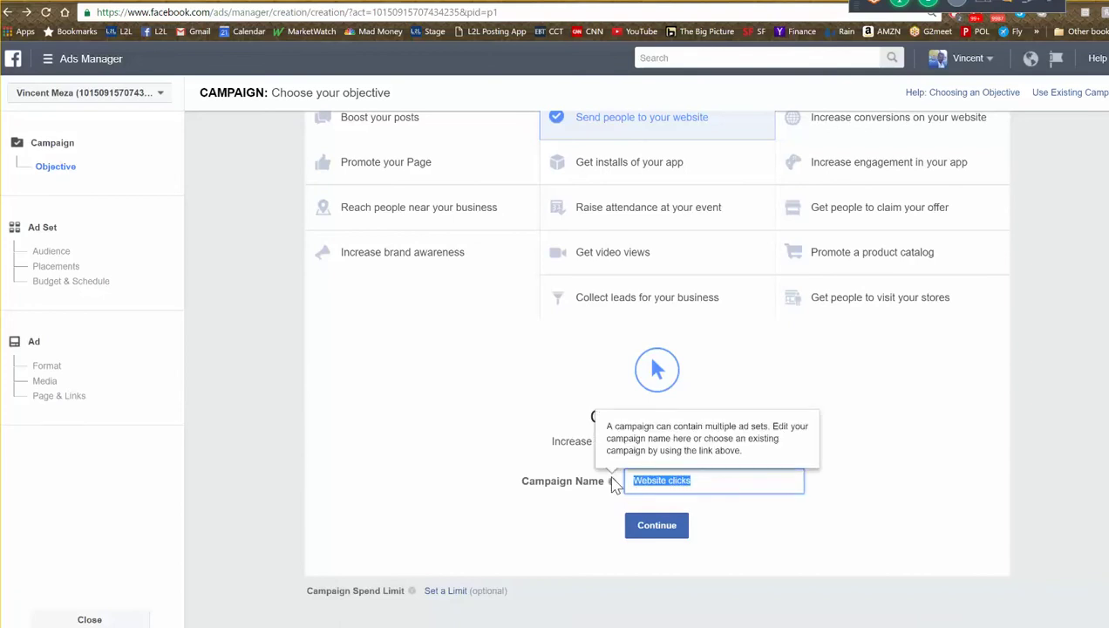
text(Vaule)
key(BackSpace)
key(BackSpace)
key(BackSpace)
text(lue)
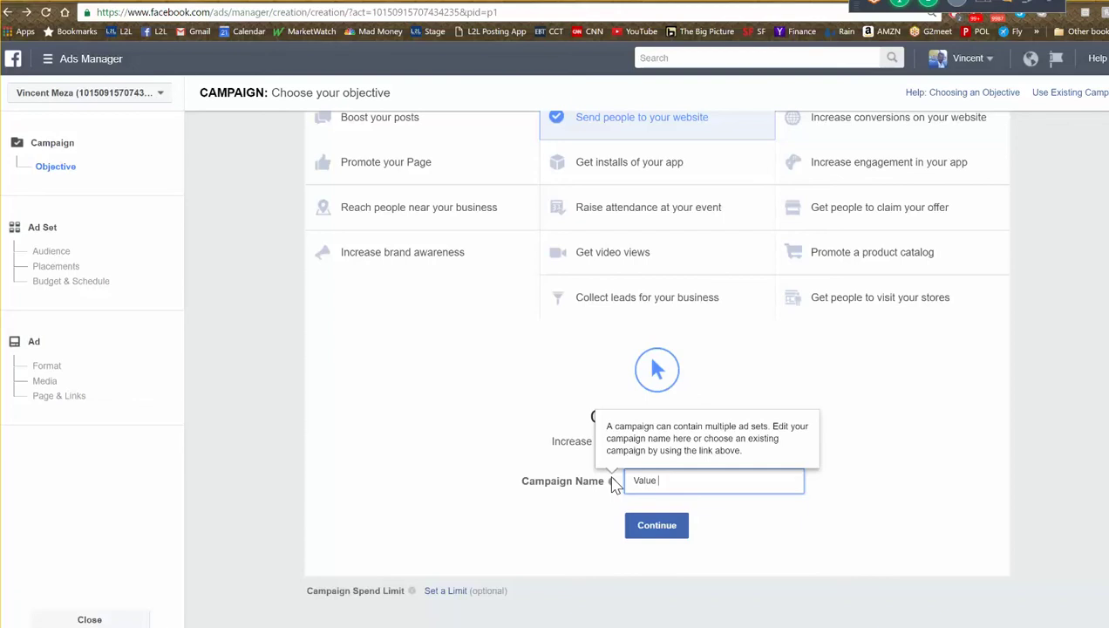
text(Little Rock Oct 21)
- Target the ad set at Little Rock, Arkansas, current city only, then switch to the value page
click(655, 537)
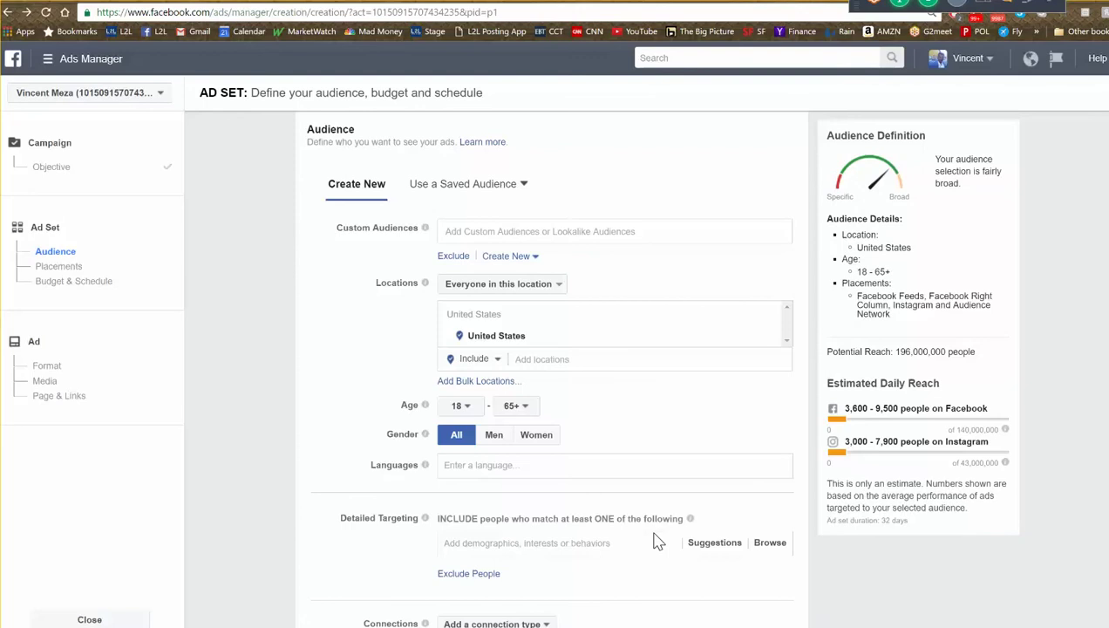
click(553, 361)
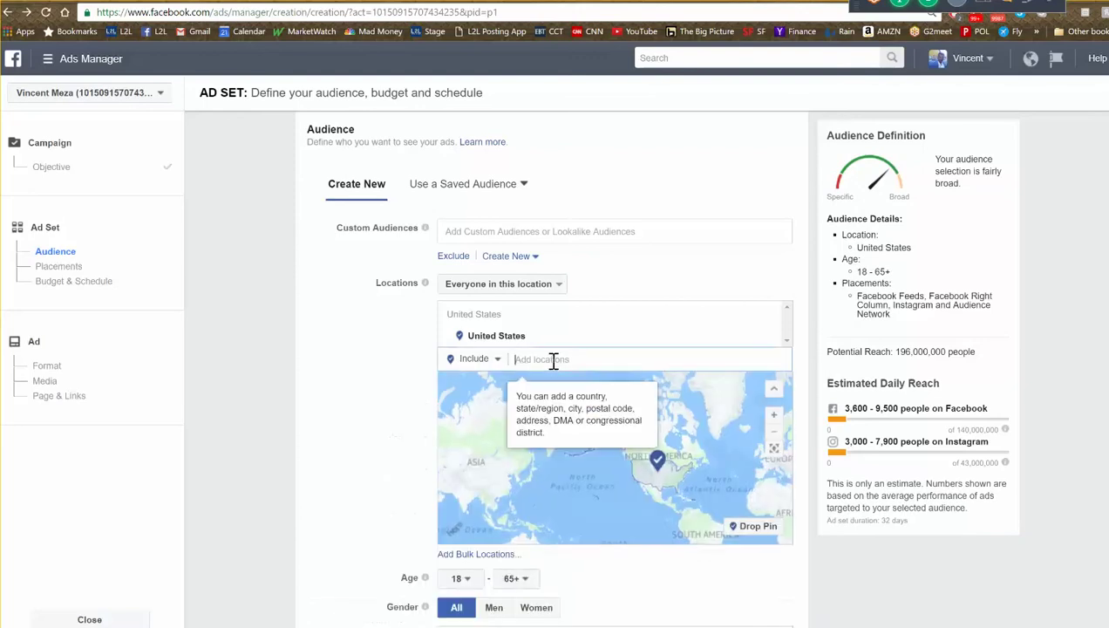
text(litt)
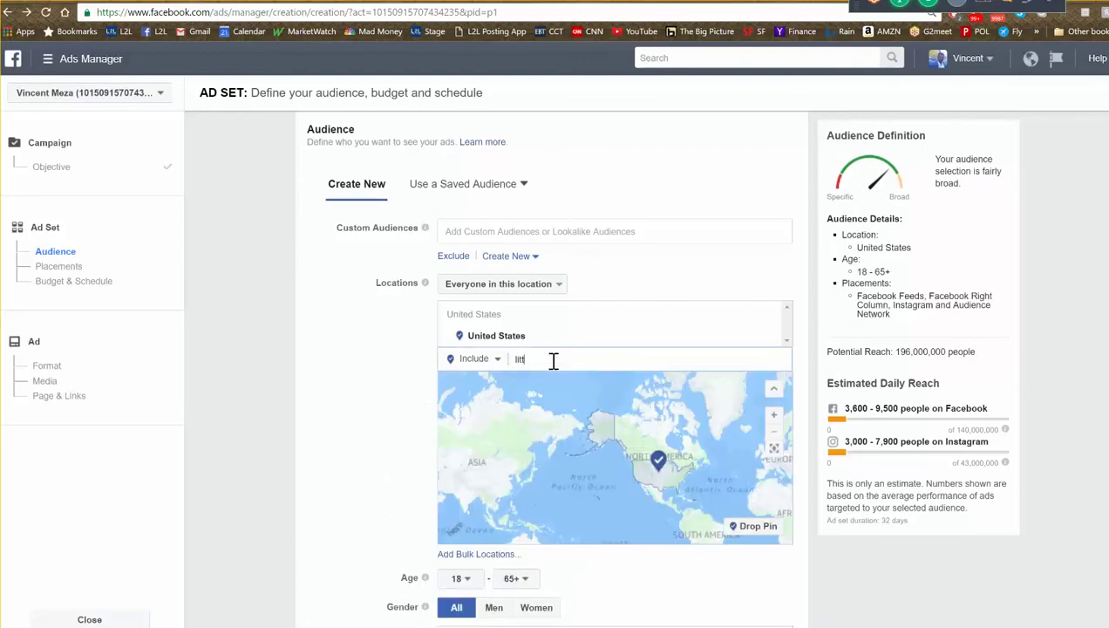
text(le rock)
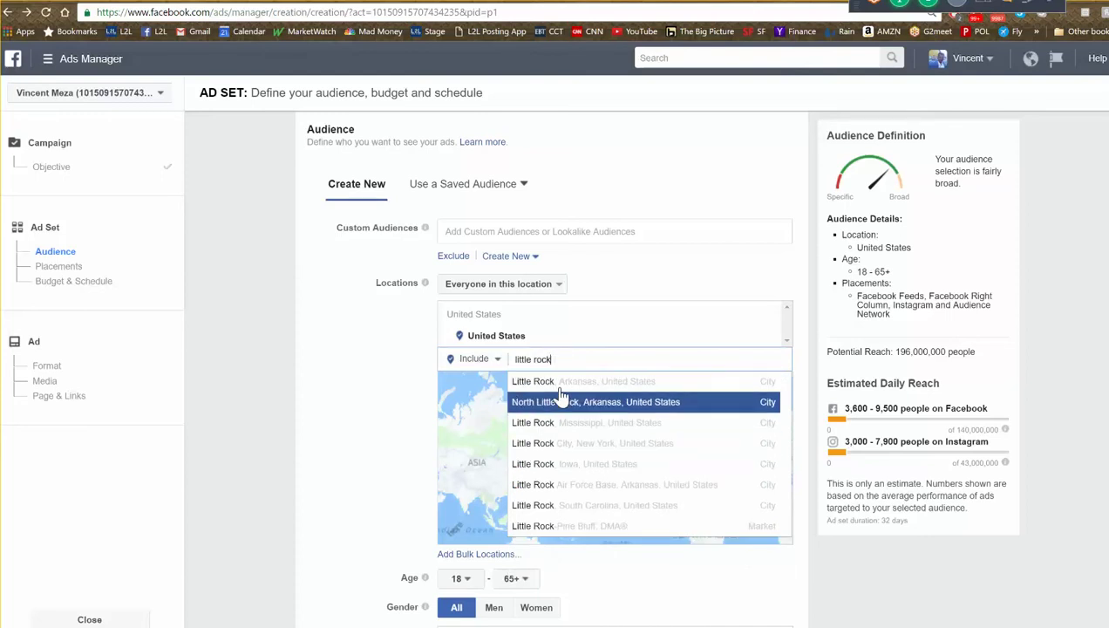
click(561, 386)
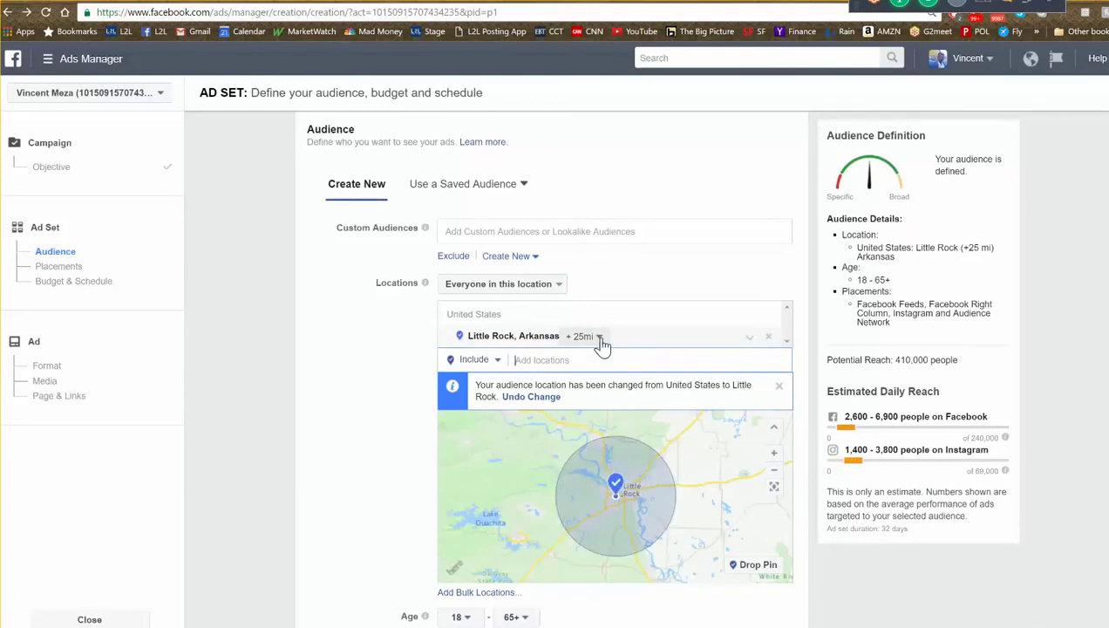
click(599, 336)
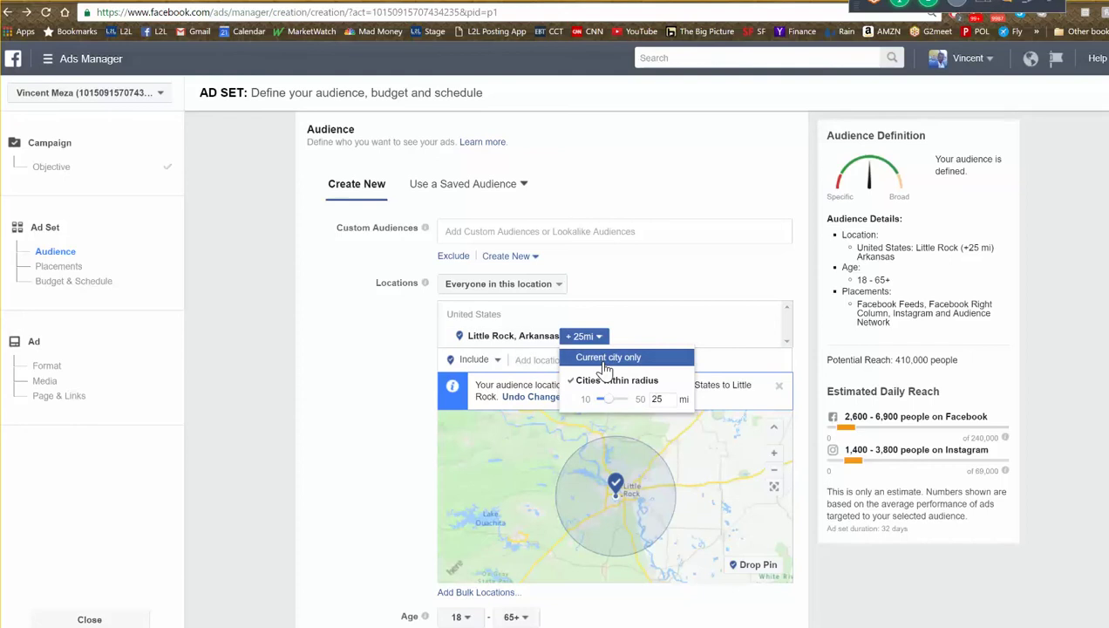
click(607, 359)
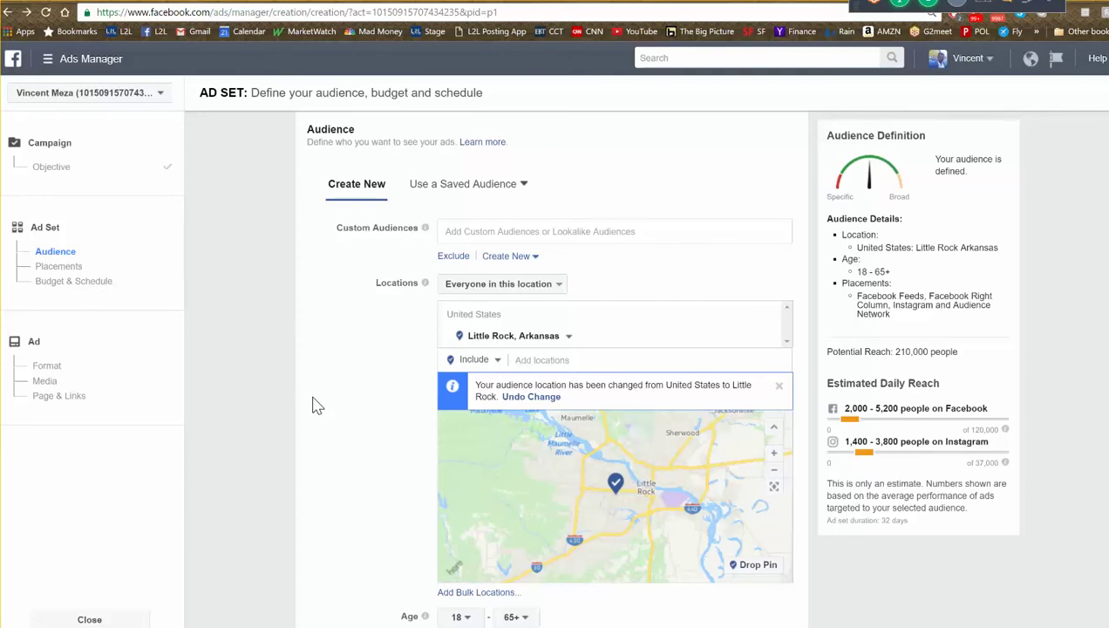
key(ctrl+Tab)
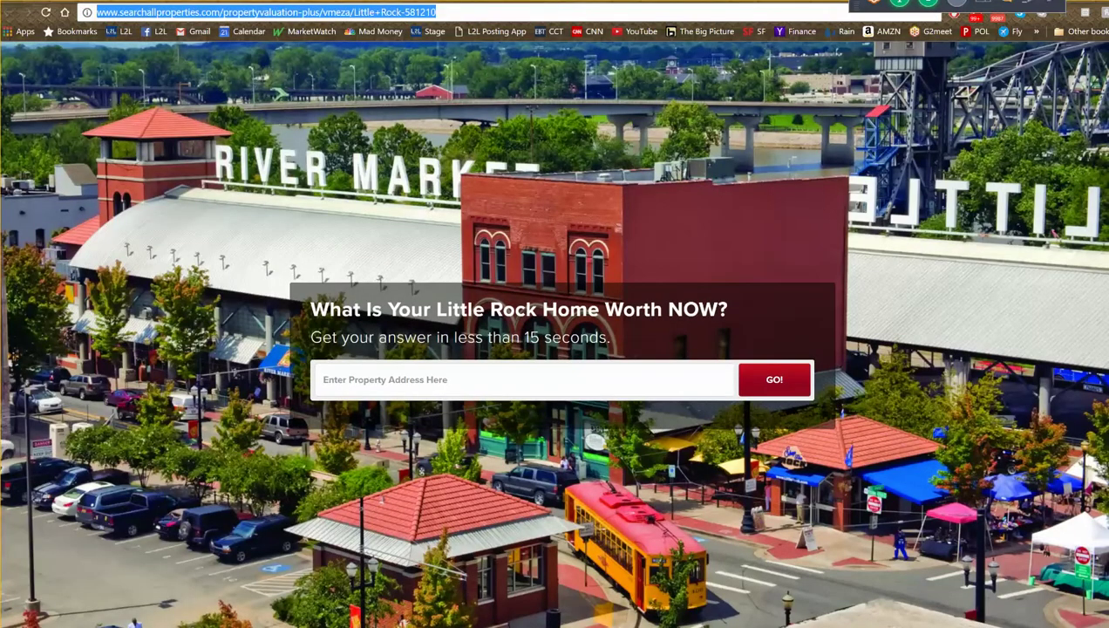
- Go back to the Ads Manager audience settings tab
key(ctrl+shift+Tab)
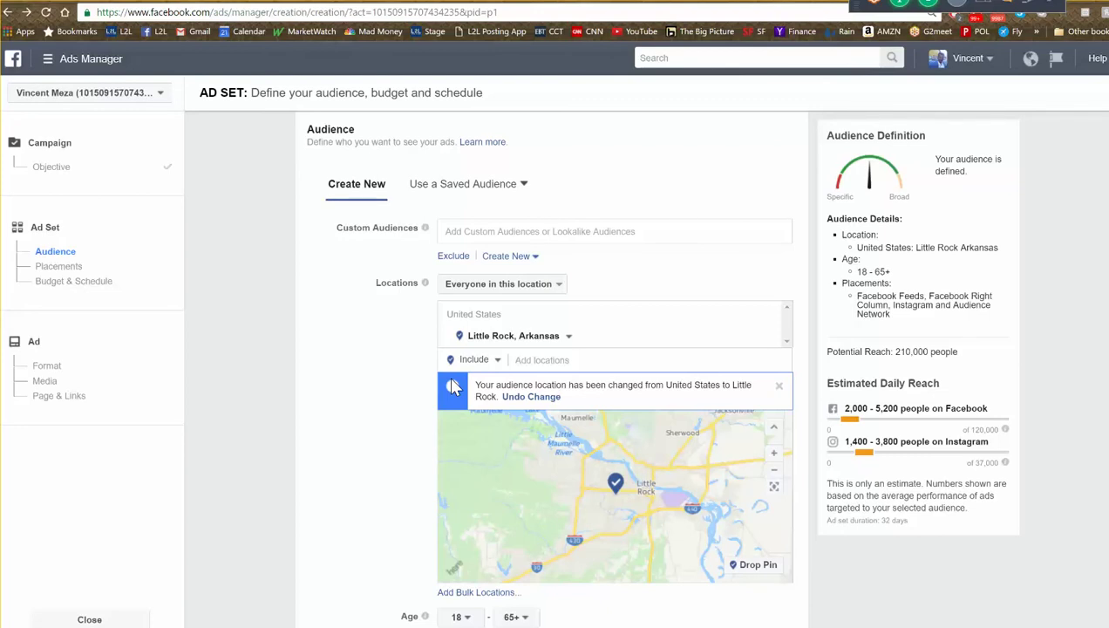
- Set the audience age range to 25–65+
scroll(376, 440, down, 3)
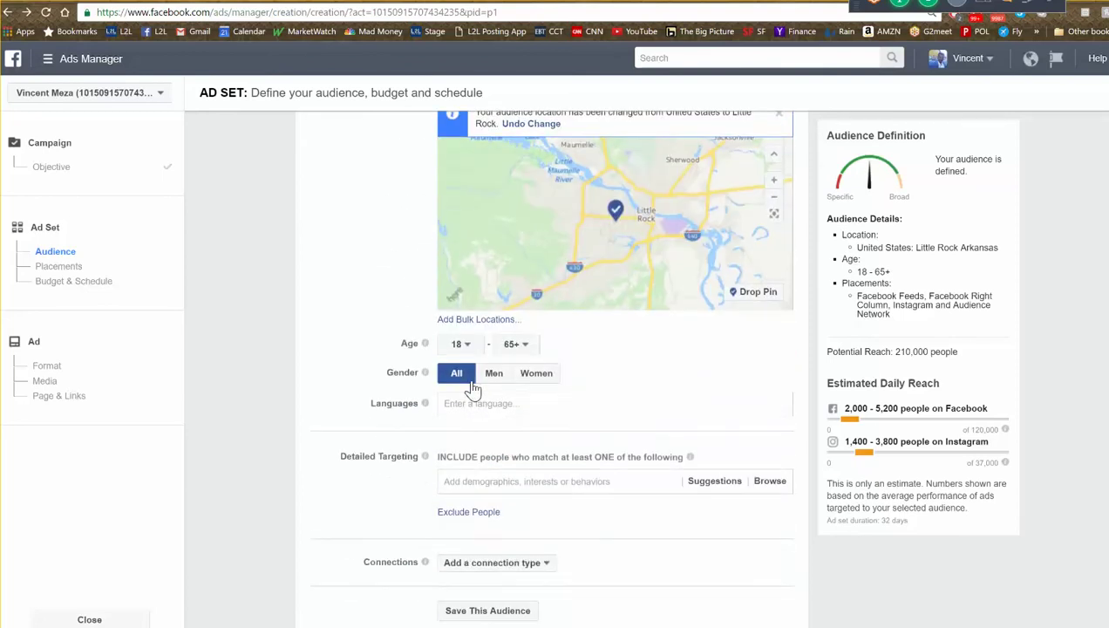
click(468, 348)
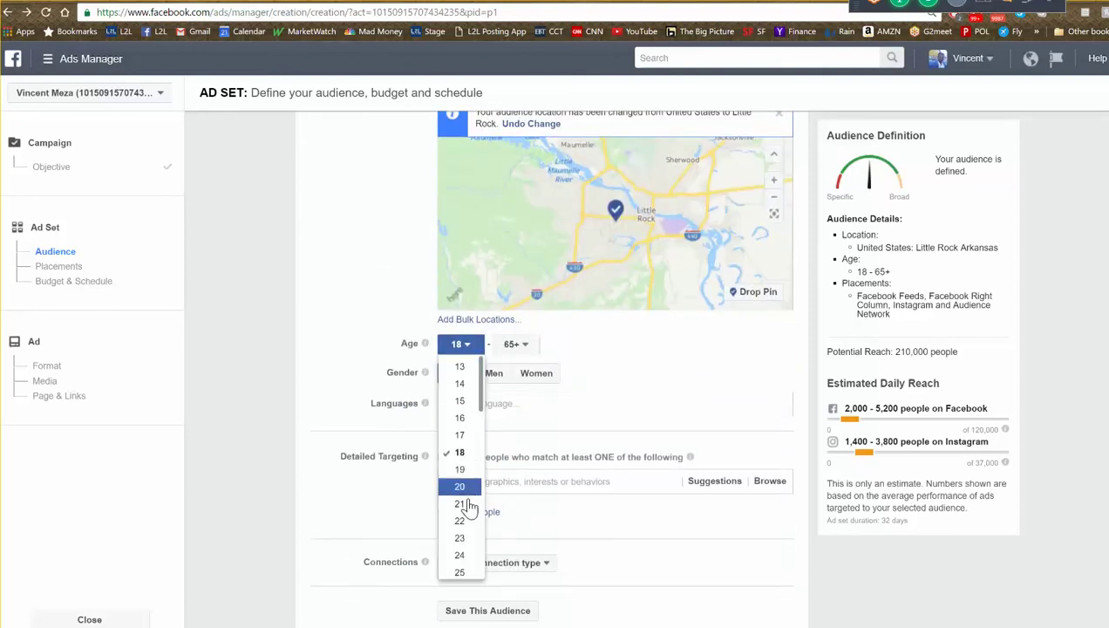
click(457, 573)
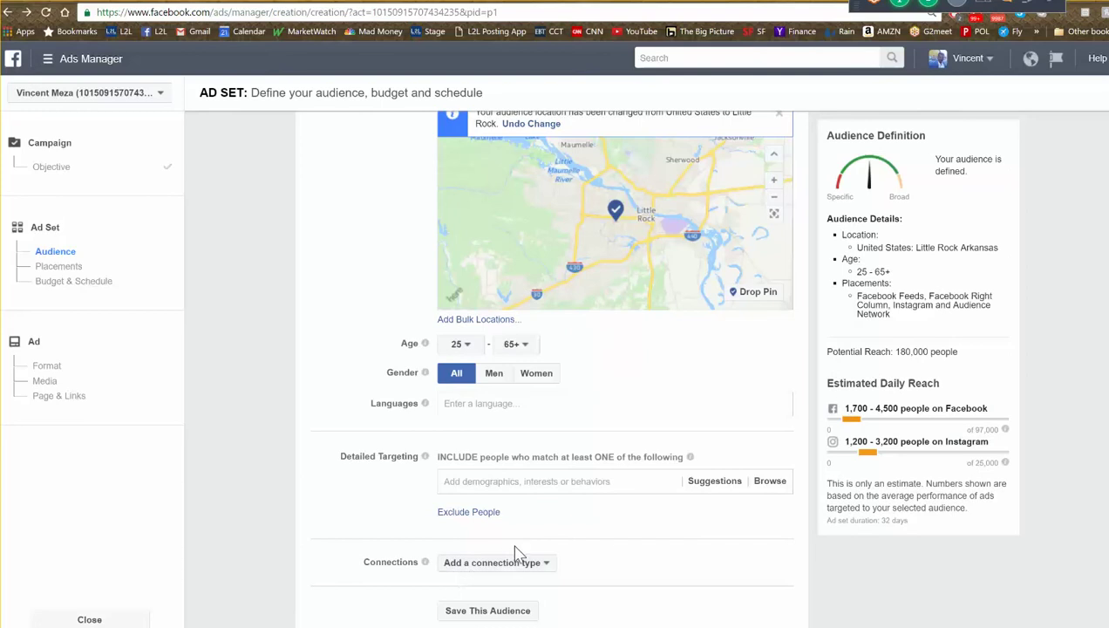
- Glance at the detailed targeting suggestions, then scroll down to the Placements section
scroll(516, 554, down, 1)
click(593, 415)
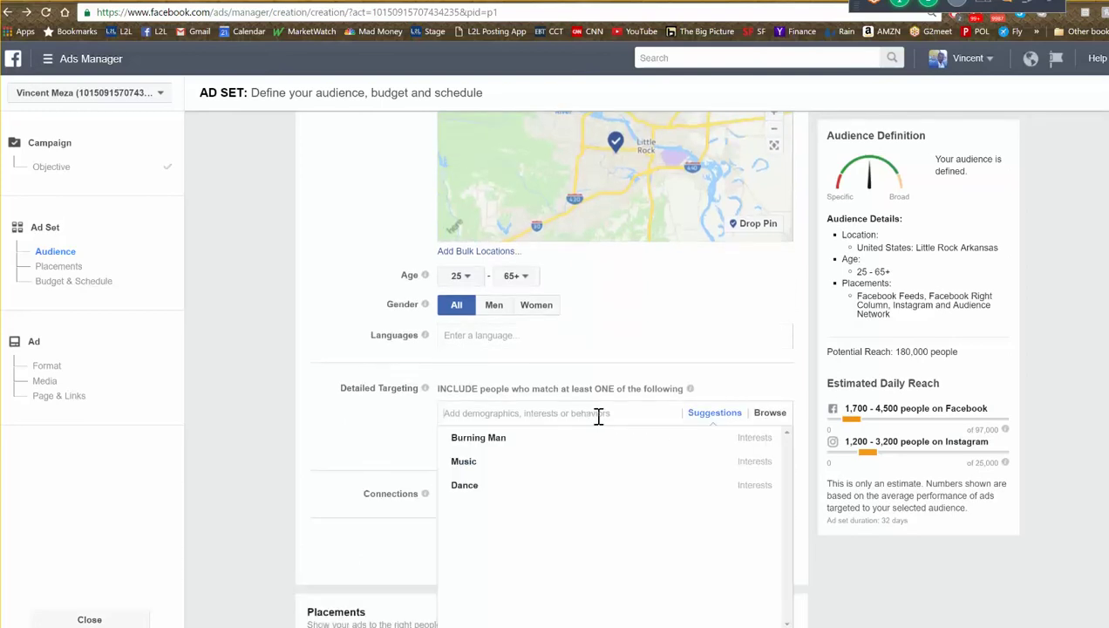
click(391, 433)
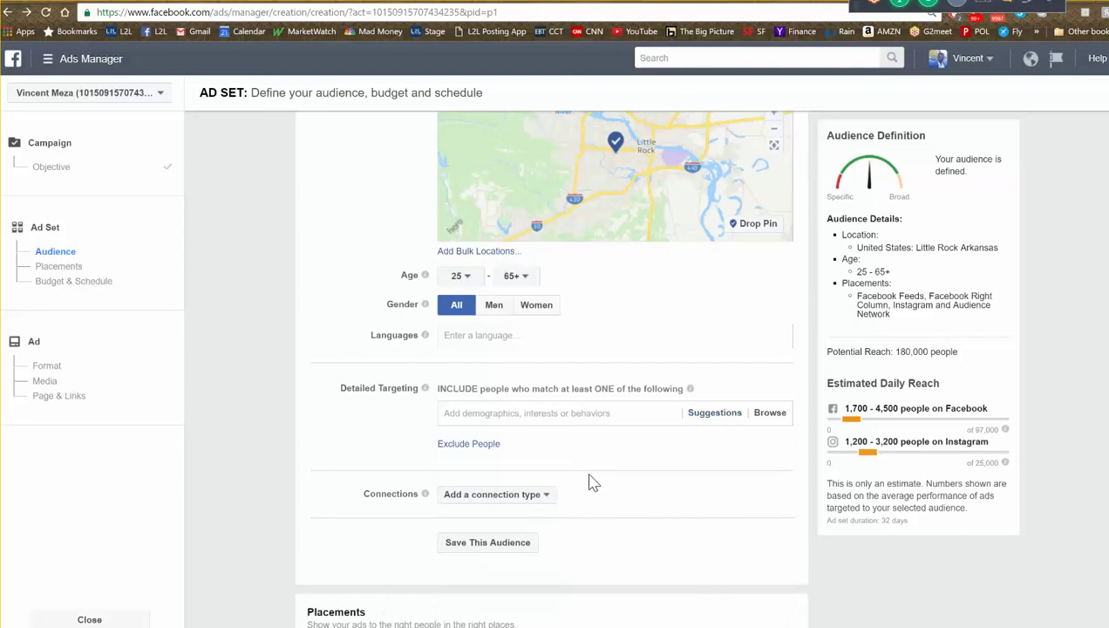
scroll(664, 480, up, 2)
scroll(680, 281, up, 3)
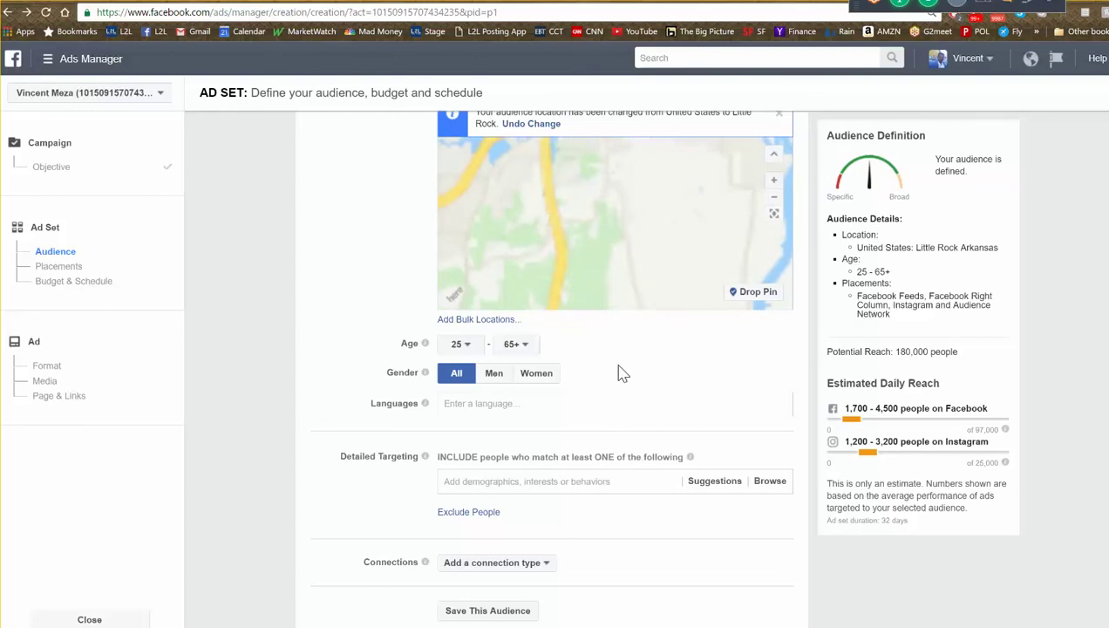
scroll(660, 231, down, 5)
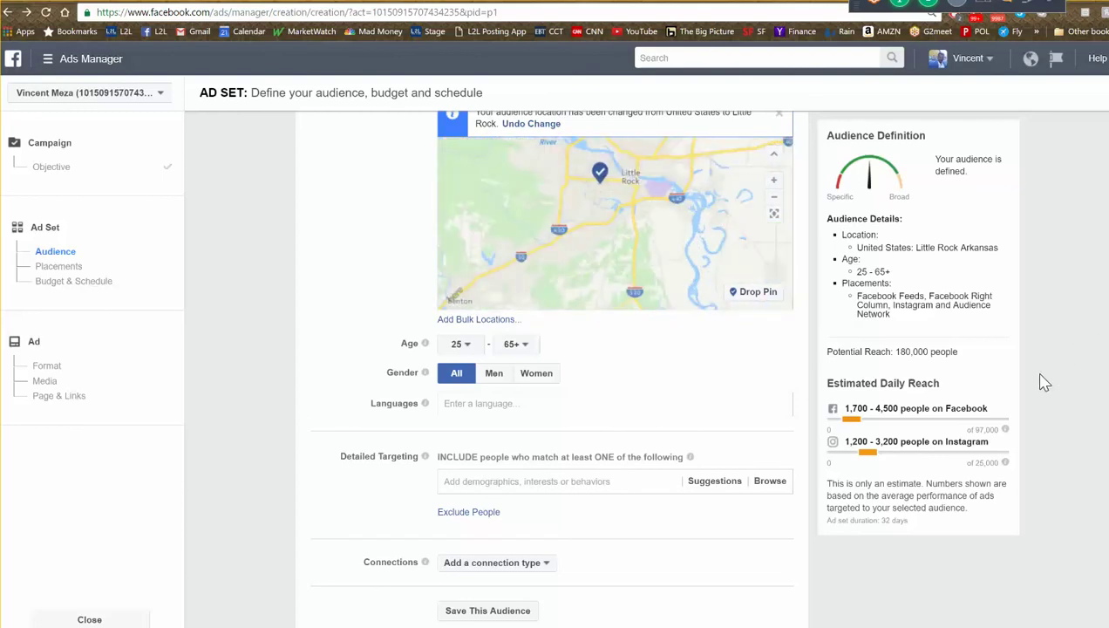
scroll(1048, 389, down, 2)
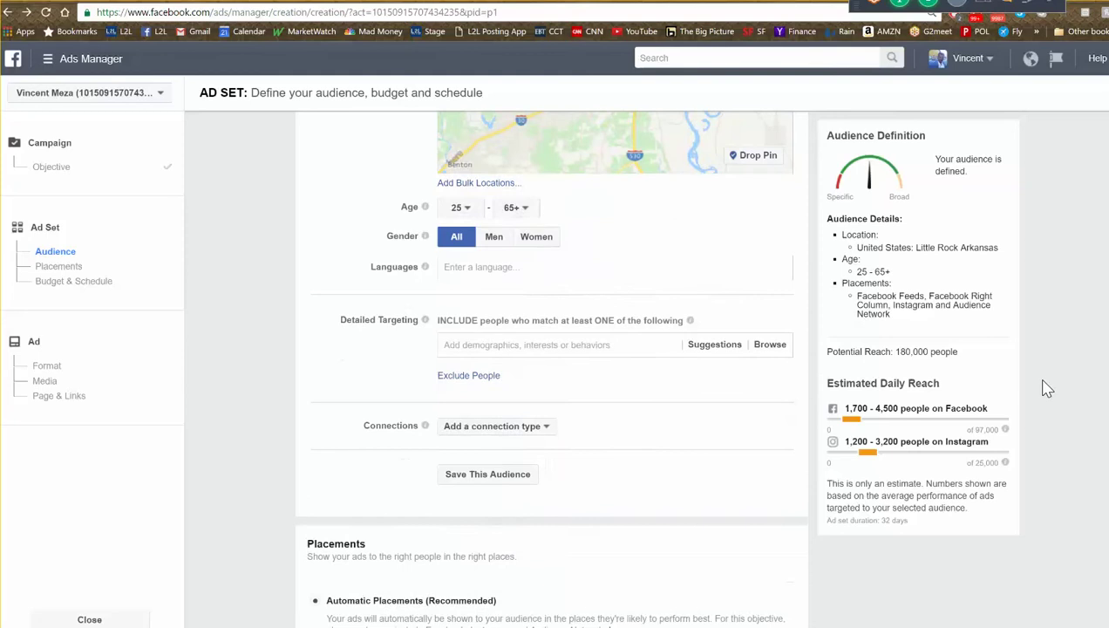
scroll(1046, 388, down, 4)
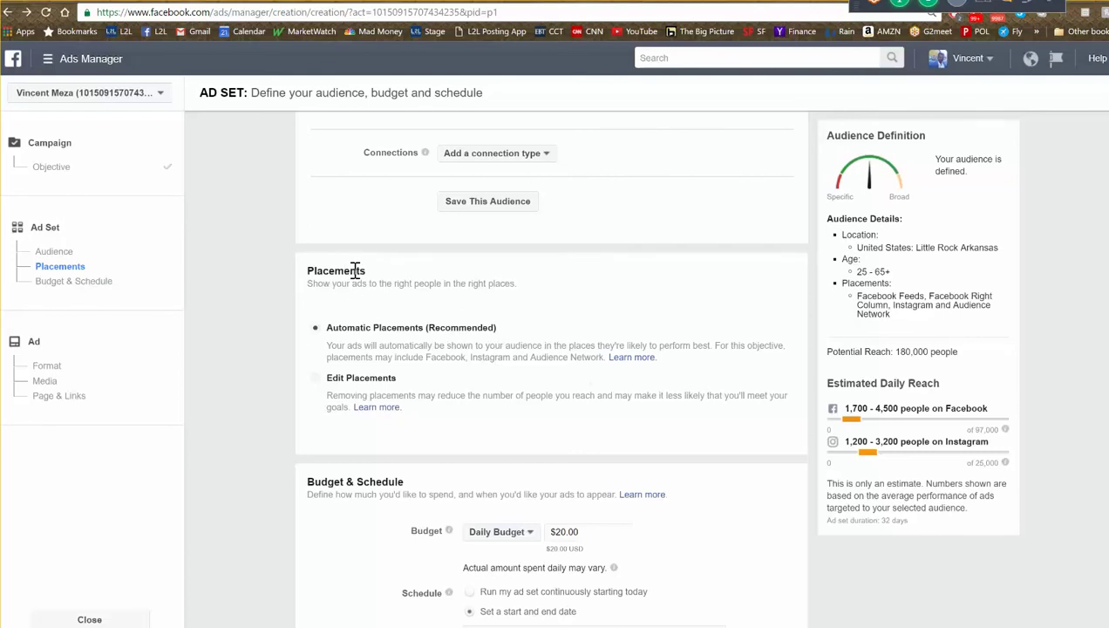
- Edit placements to Desktop Only devices, leaving Facebook Feeds and Right Column
click(316, 382)
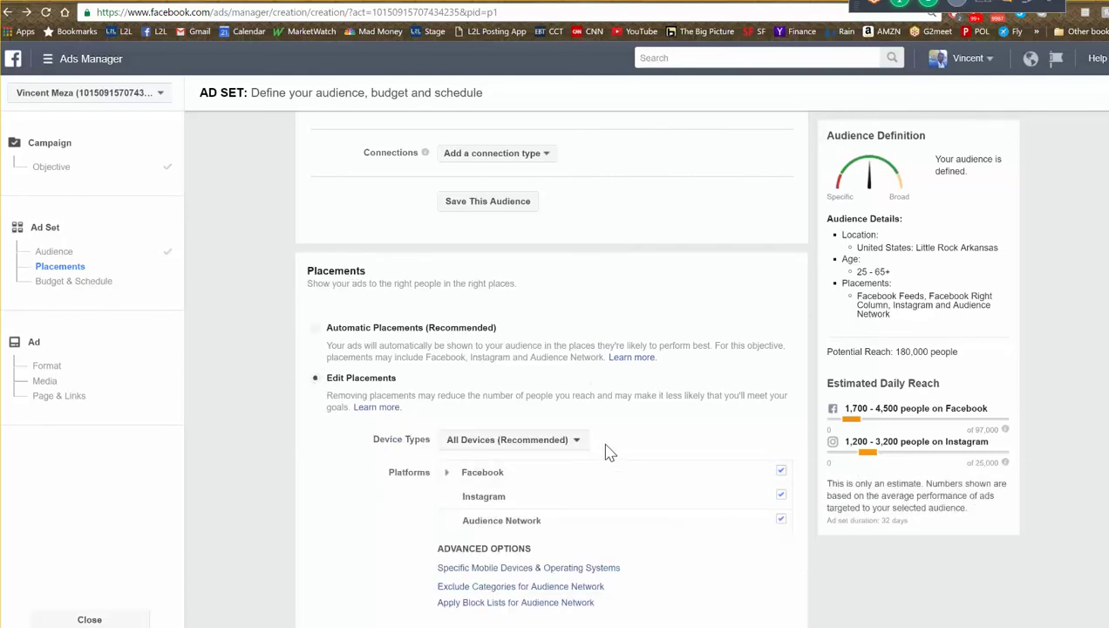
click(578, 445)
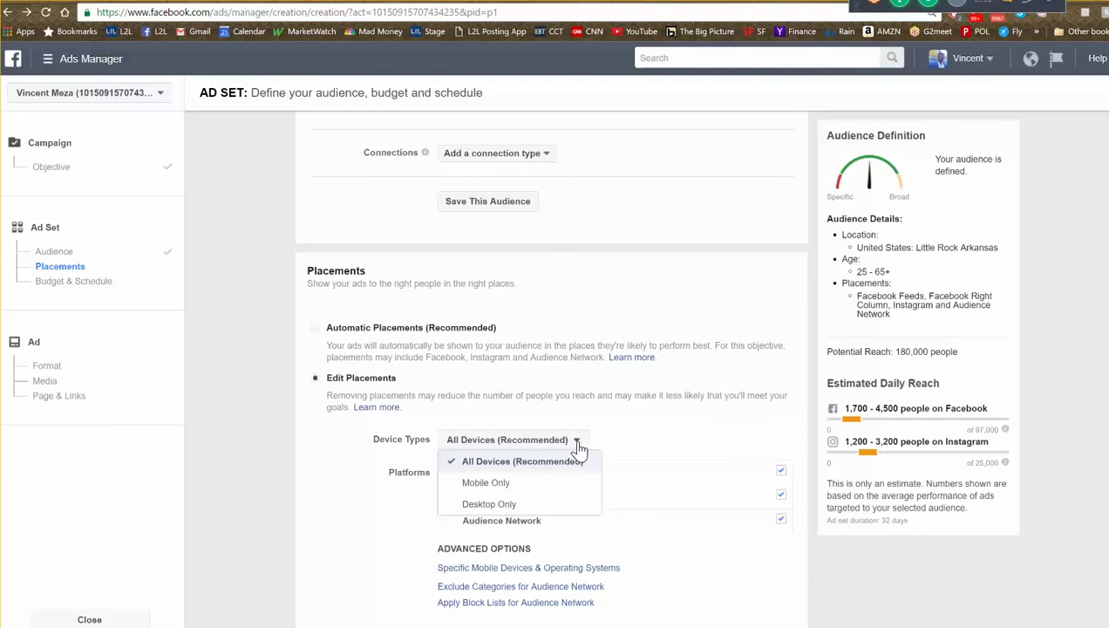
click(533, 505)
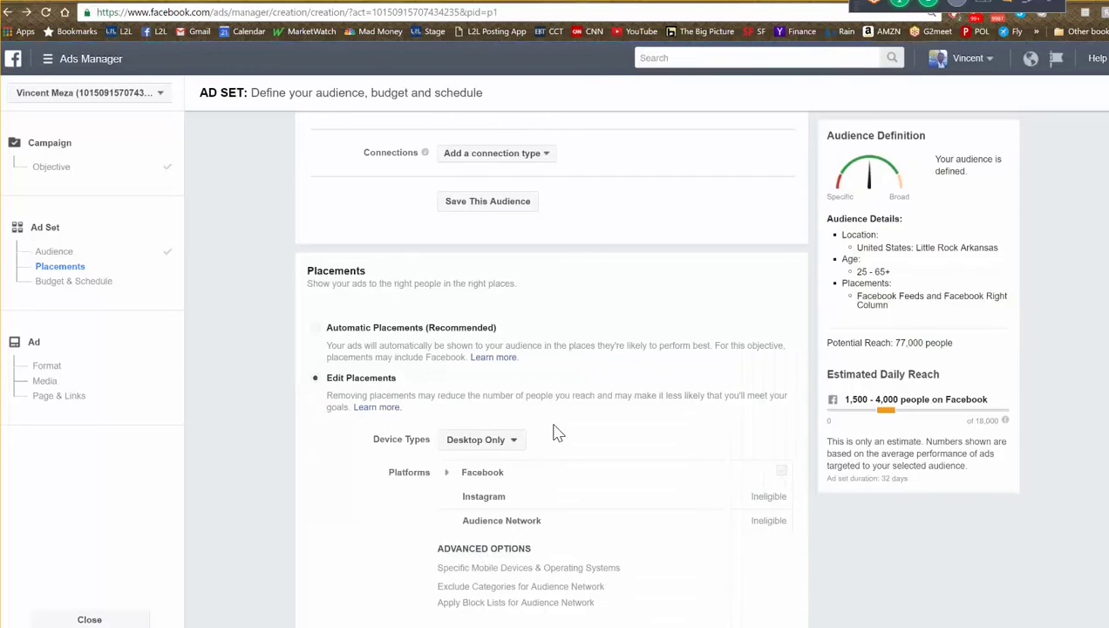
scroll(552, 433, down, 3)
scroll(659, 497, down, 3)
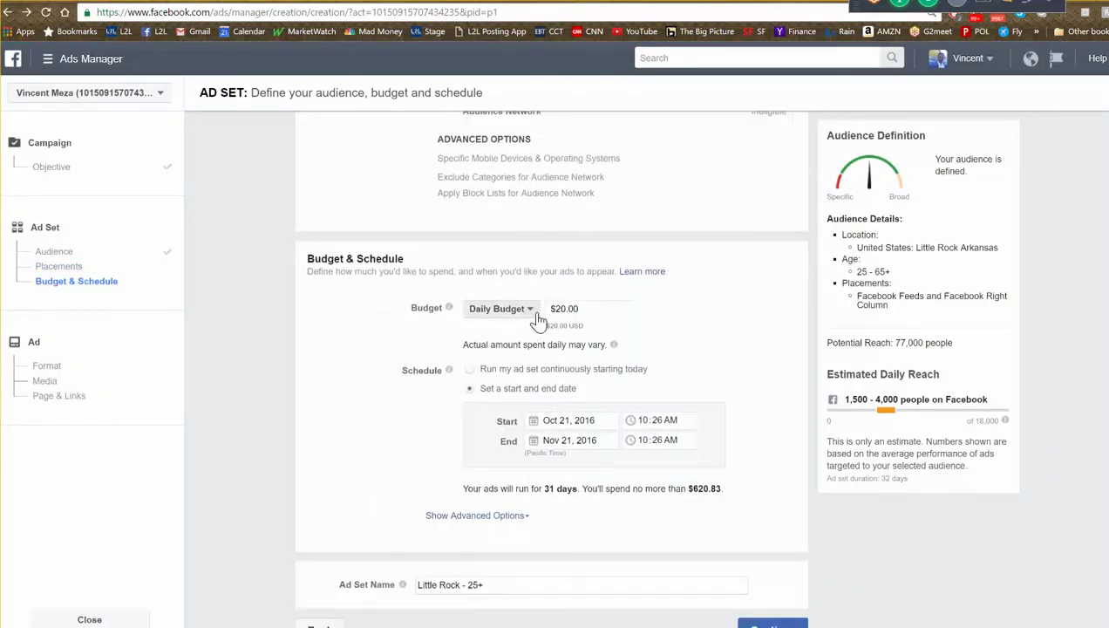
- Switch to a $30.00 lifetime budget
click(533, 313)
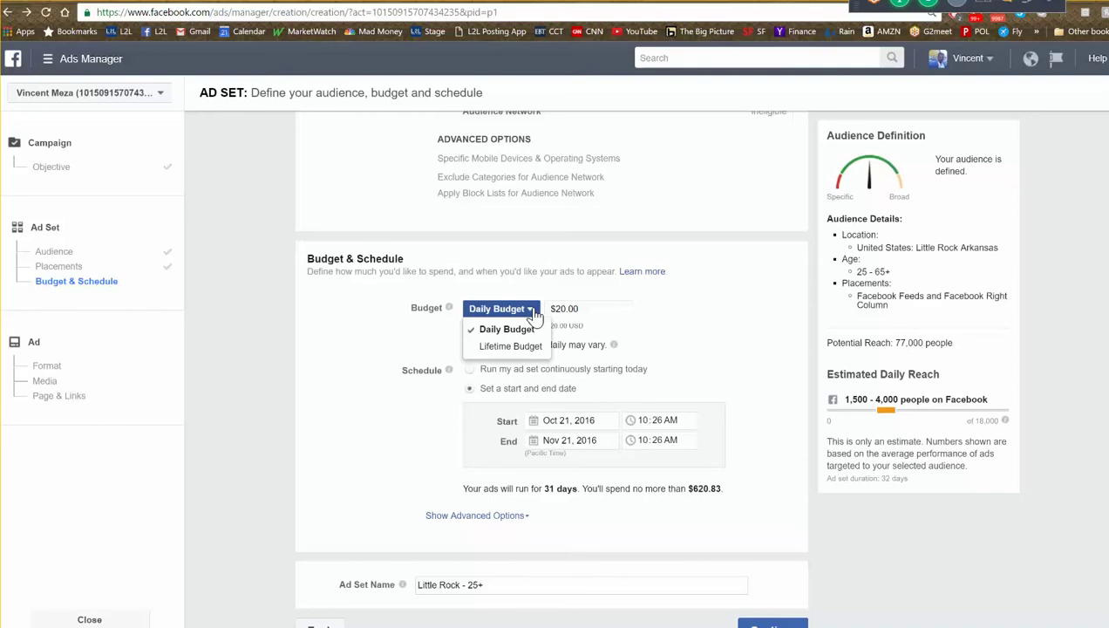
click(512, 350)
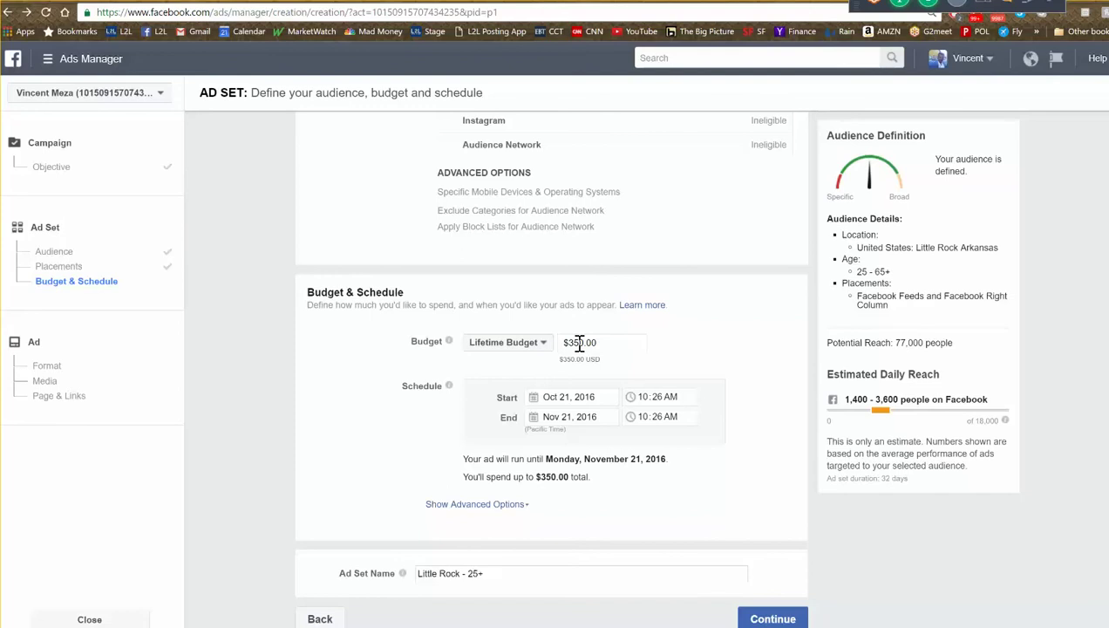
drag(564, 342, 576, 342)
text(3)
click(664, 352)
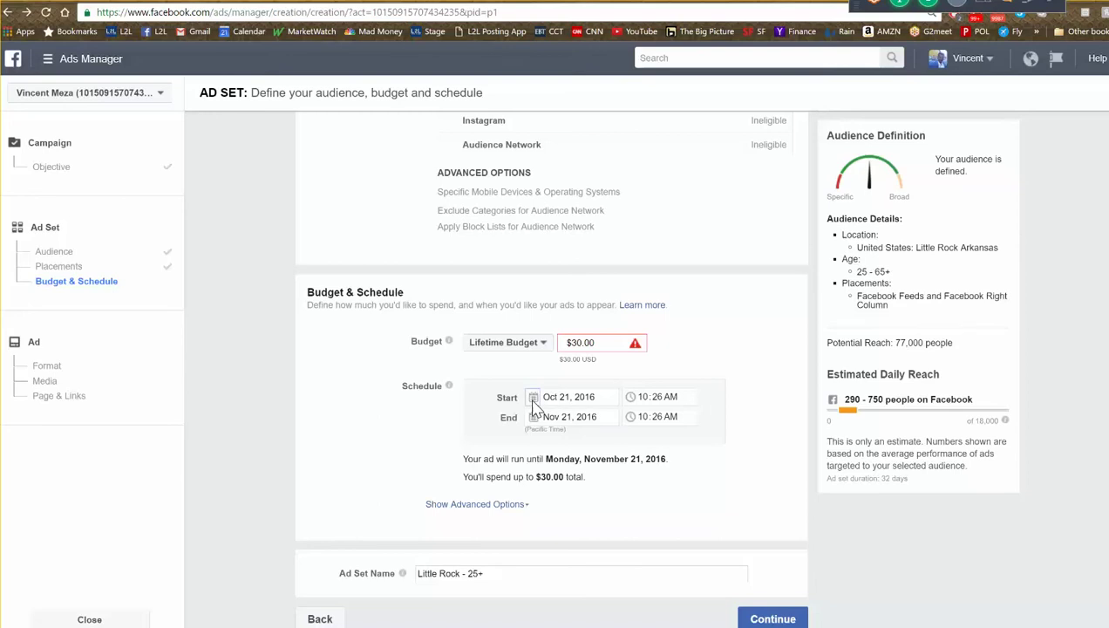
- Schedule the ad set from Oct 21 to Oct 24, 2016 and continue to the ad
click(536, 401)
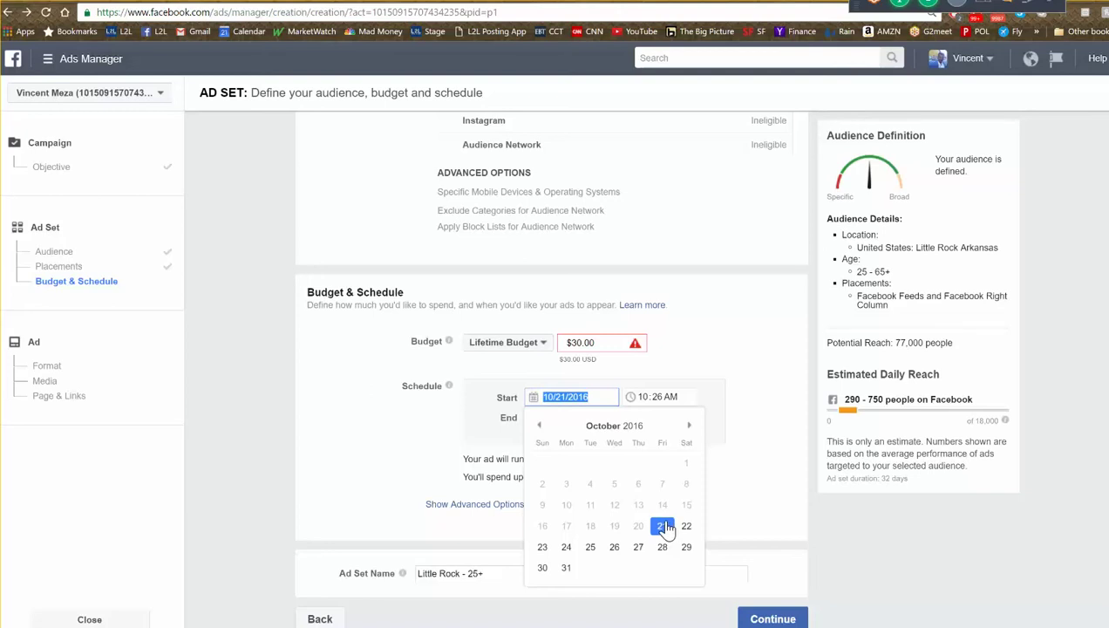
click(664, 527)
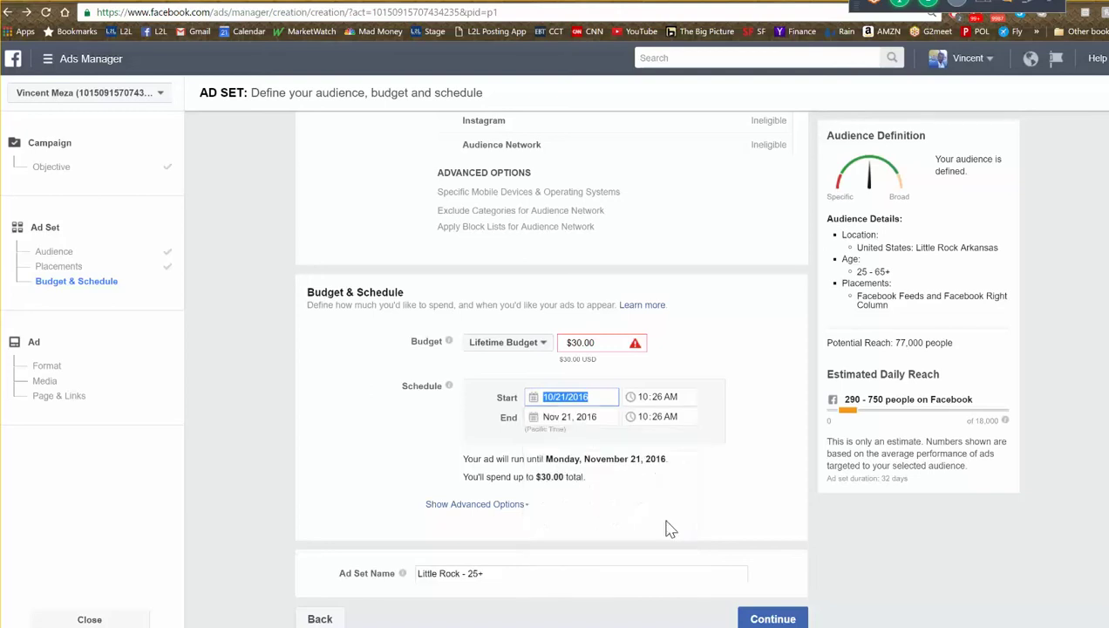
click(538, 420)
click(539, 445)
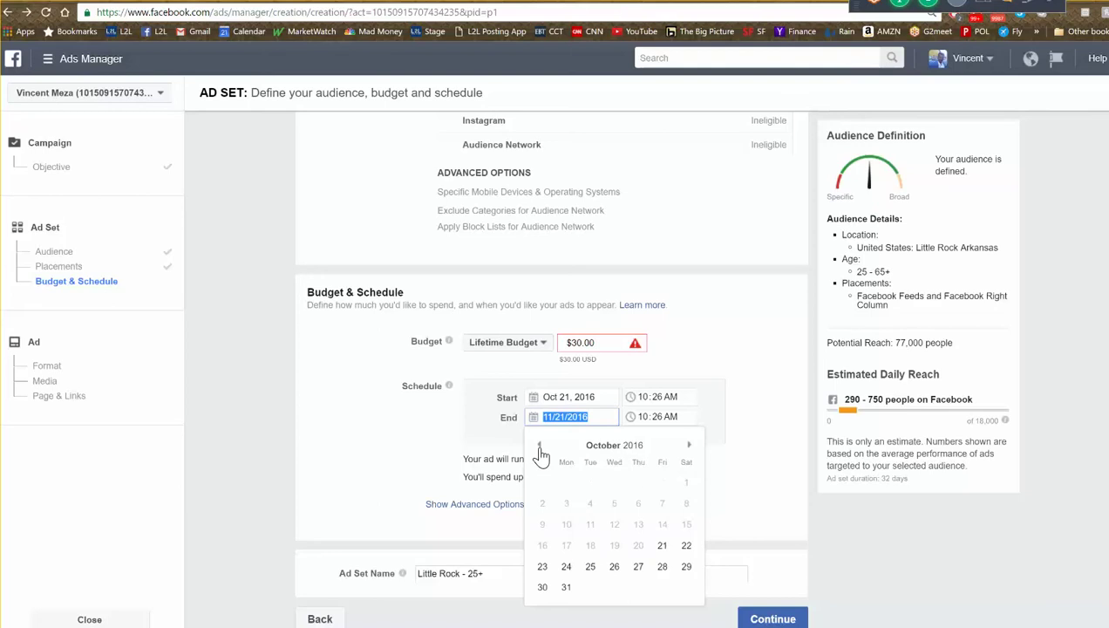
click(566, 567)
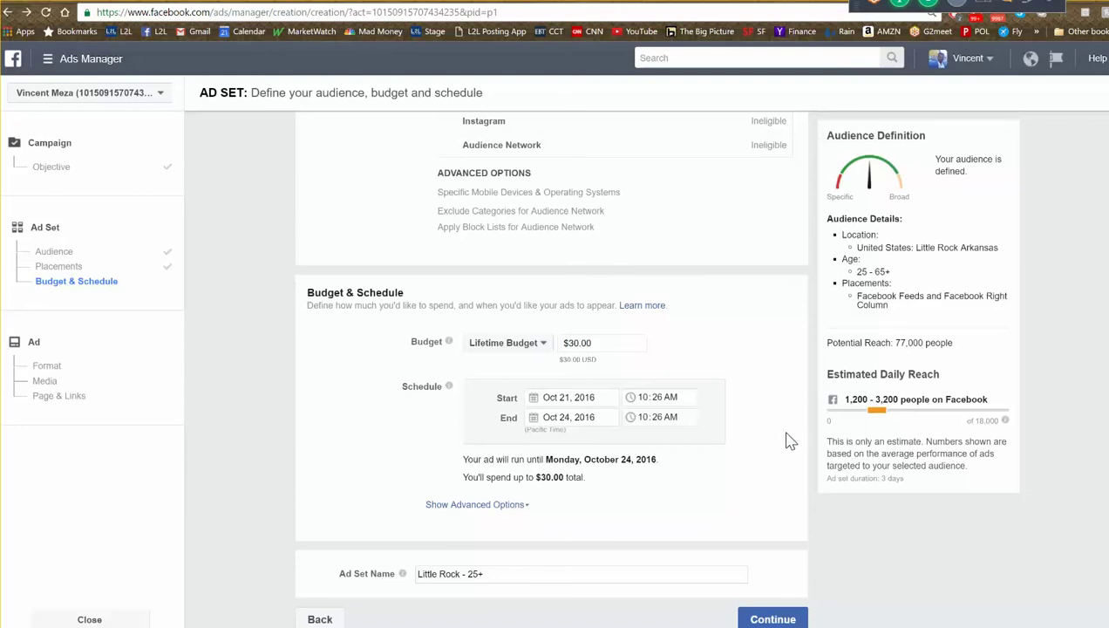
click(792, 620)
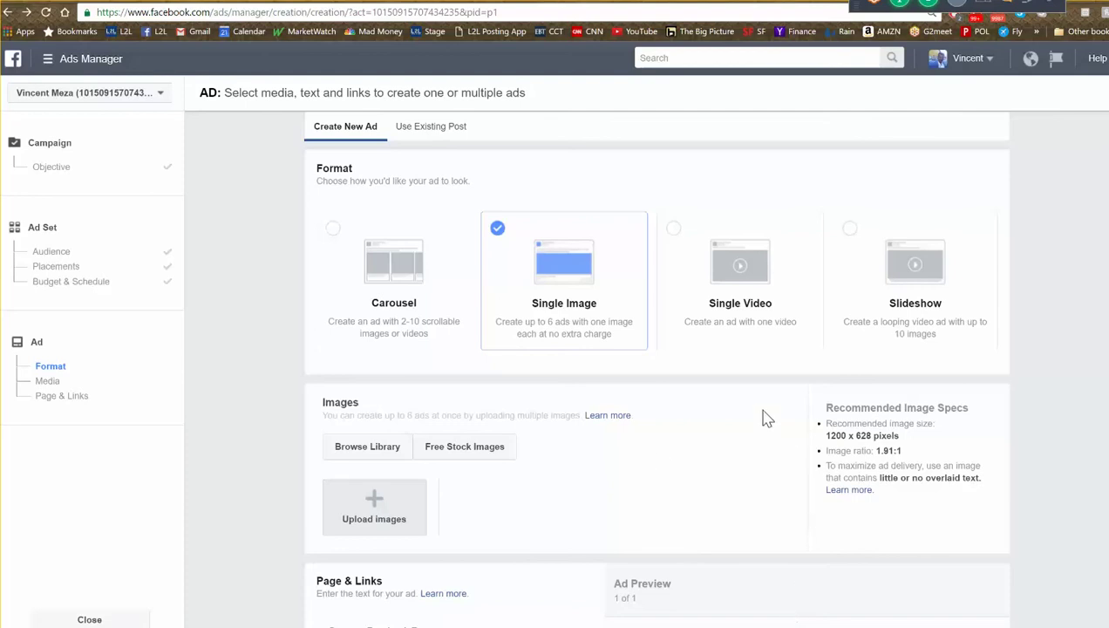
- Choose Listings-to-Leads Mastermind Group as the Facebook Page representing the ad
scroll(658, 462, down, 3)
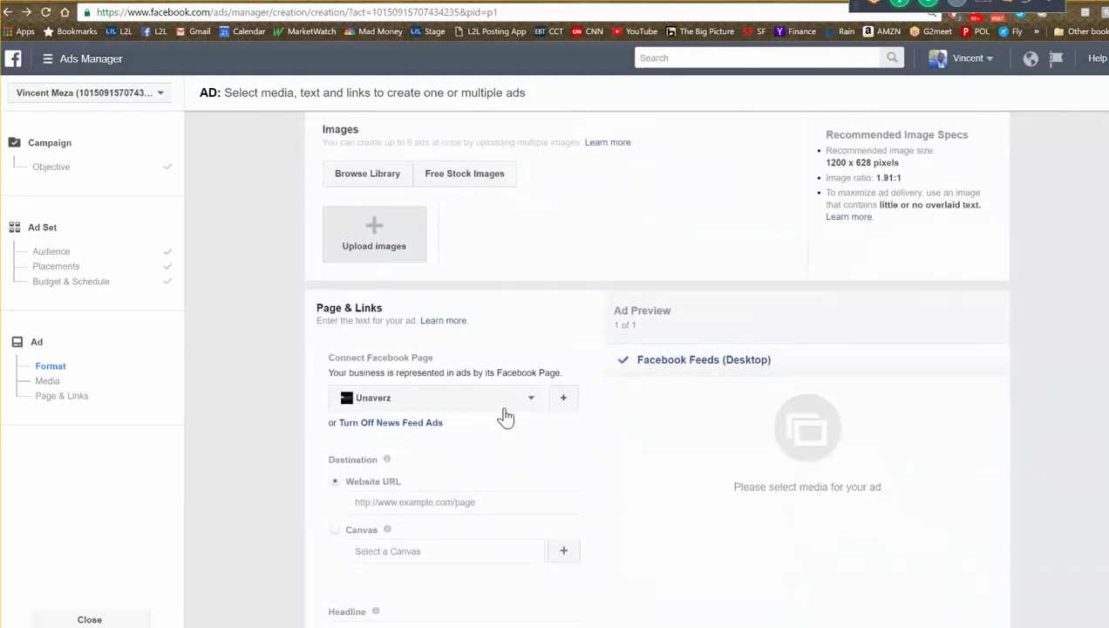
click(532, 400)
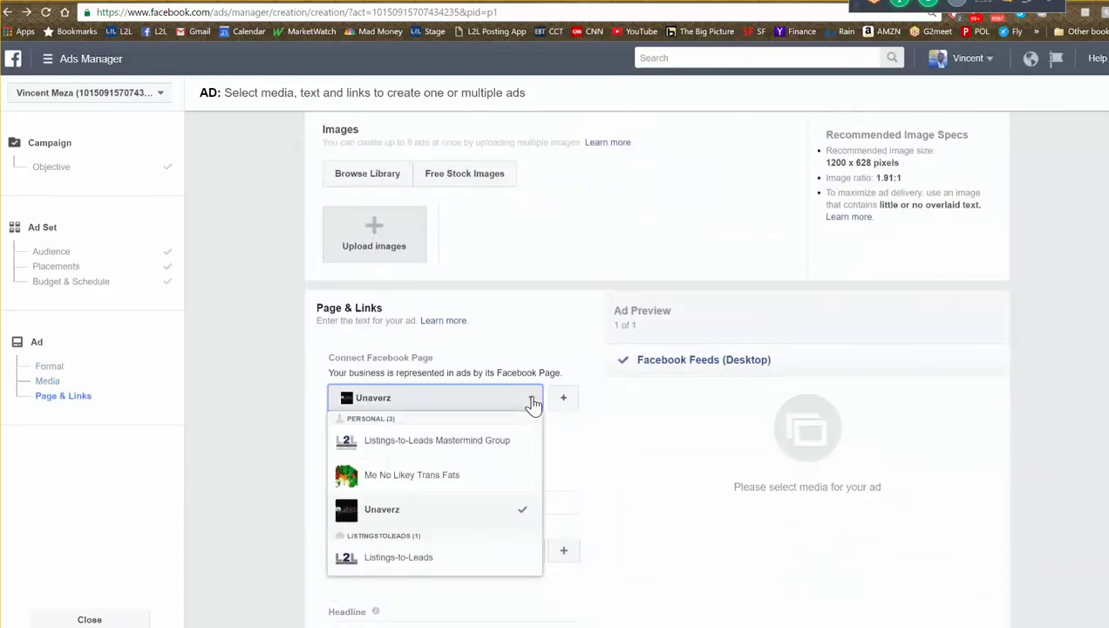
click(491, 441)
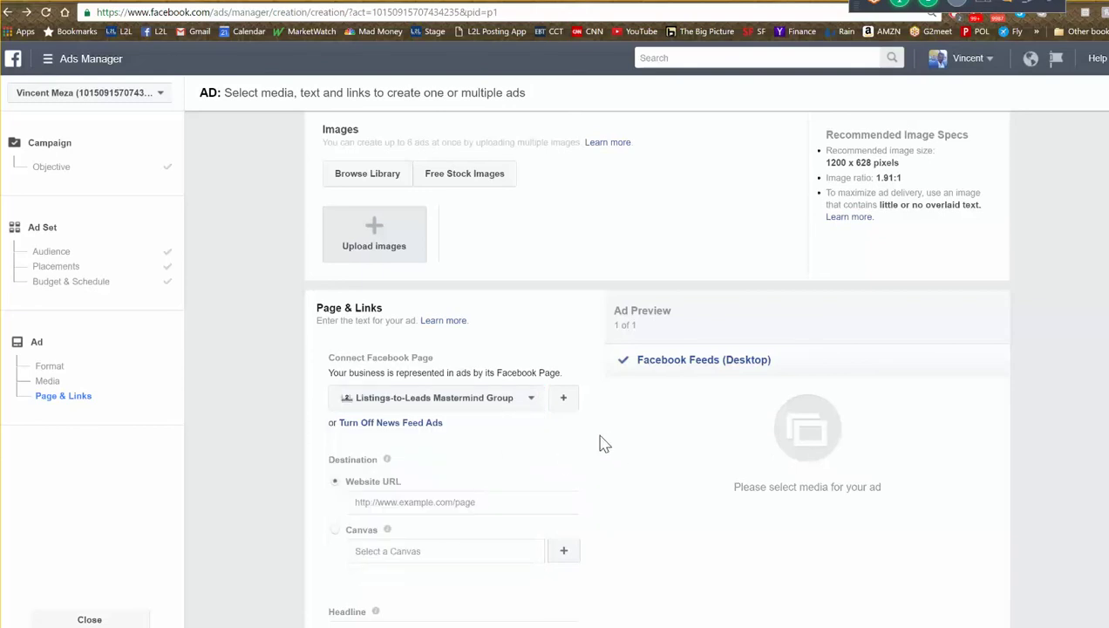
scroll(586, 445, down, 1)
scroll(575, 436, down, 1)
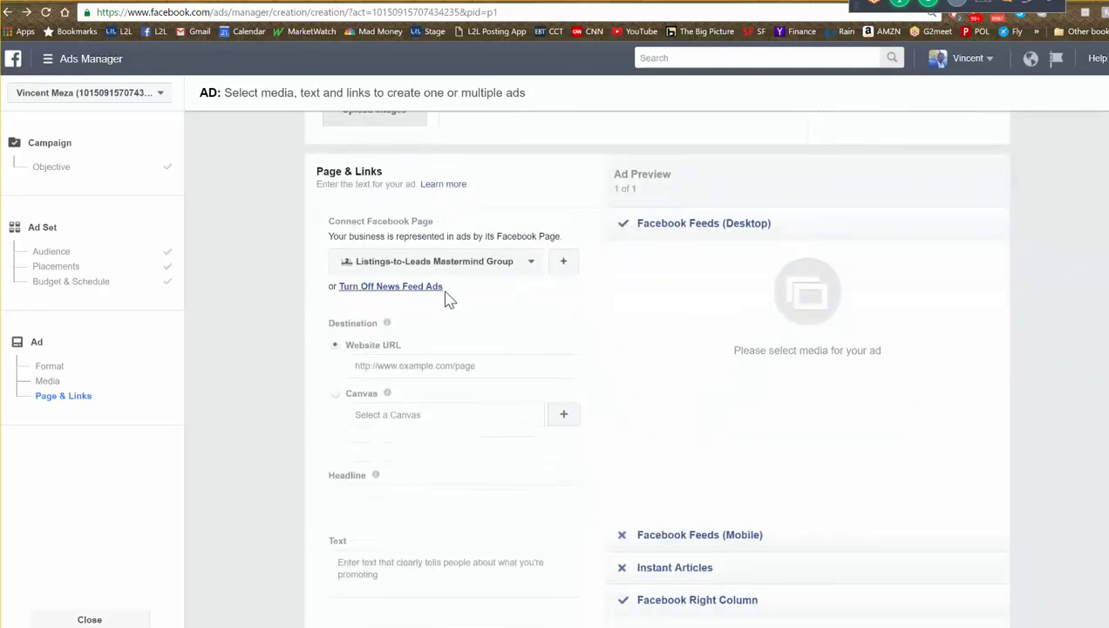
scroll(481, 336, down, 1)
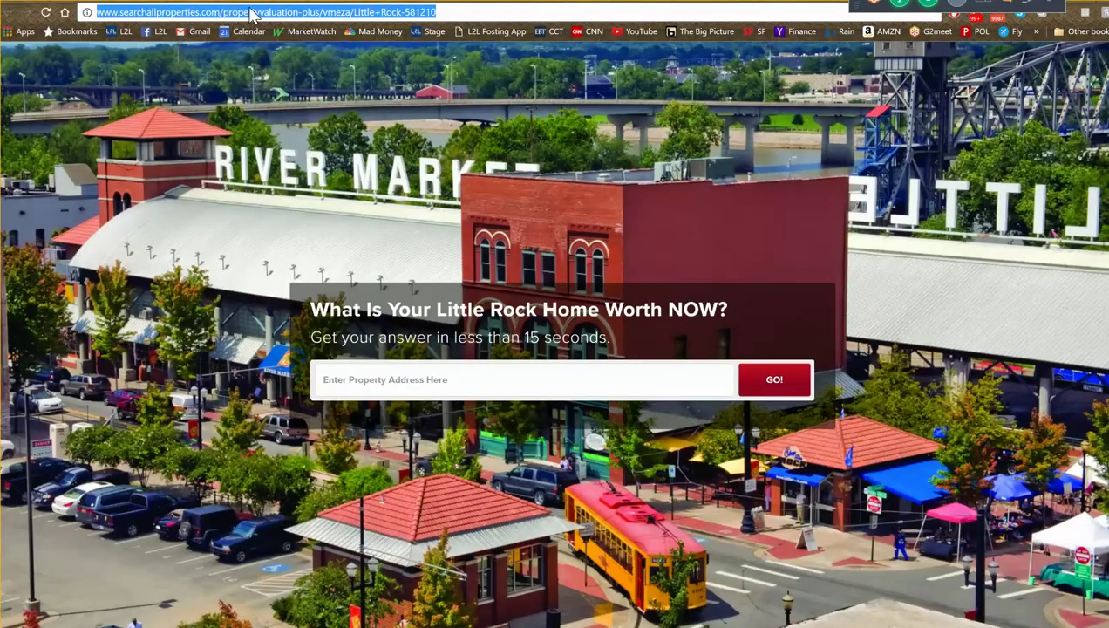
- Paste the Little Rock landing page URL as the ad's Website URL, loading its image and headline
right_click(250, 14)
click(287, 55)
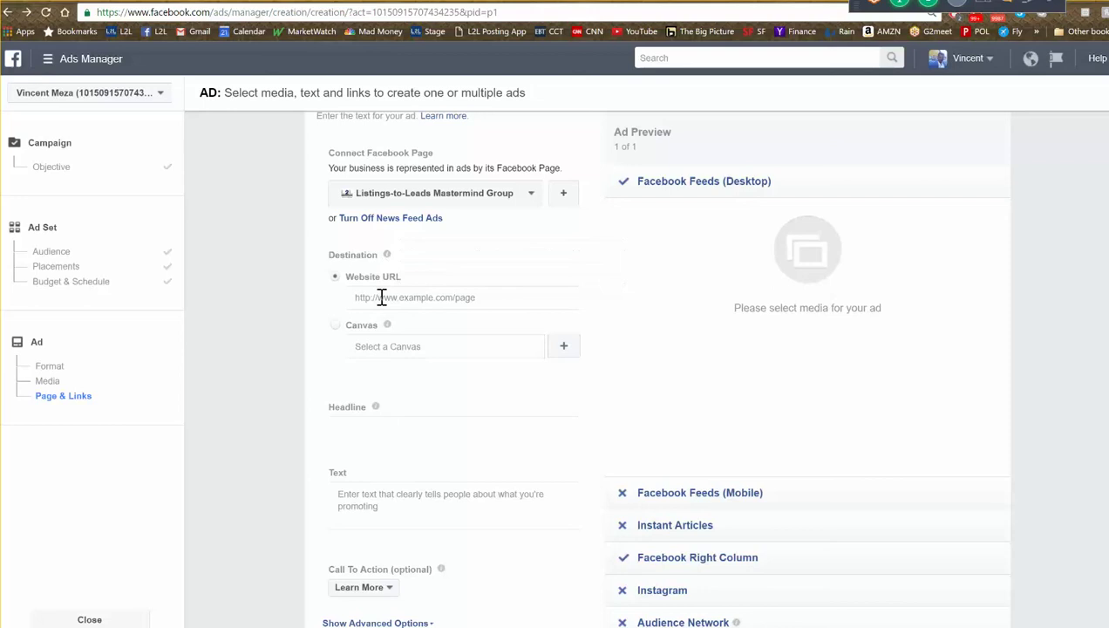
click(381, 298)
key(ctrl+v)
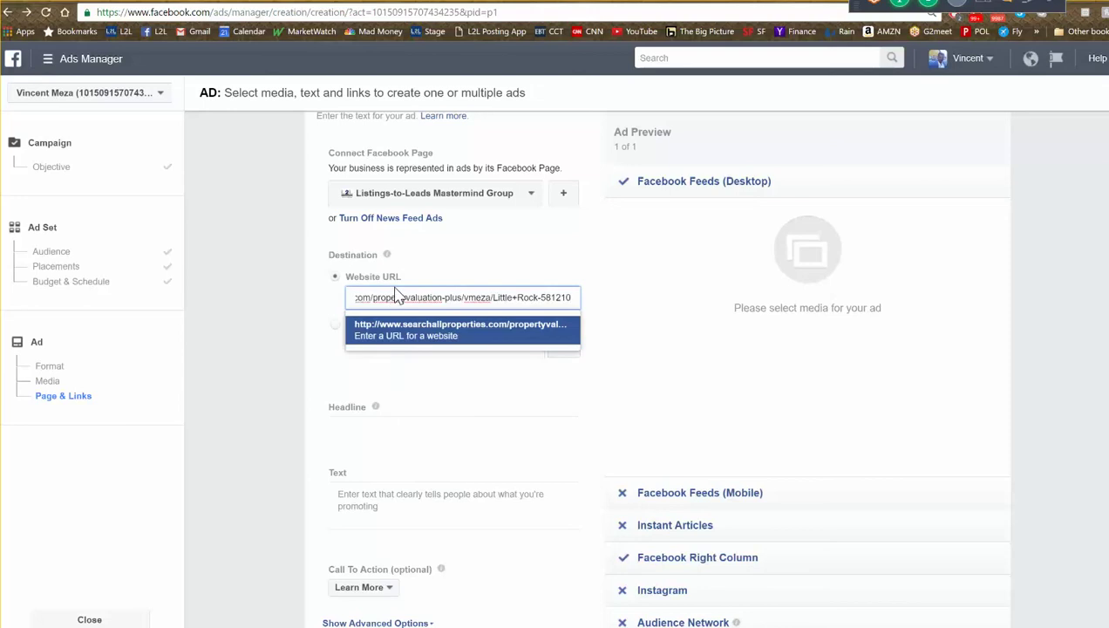
click(418, 329)
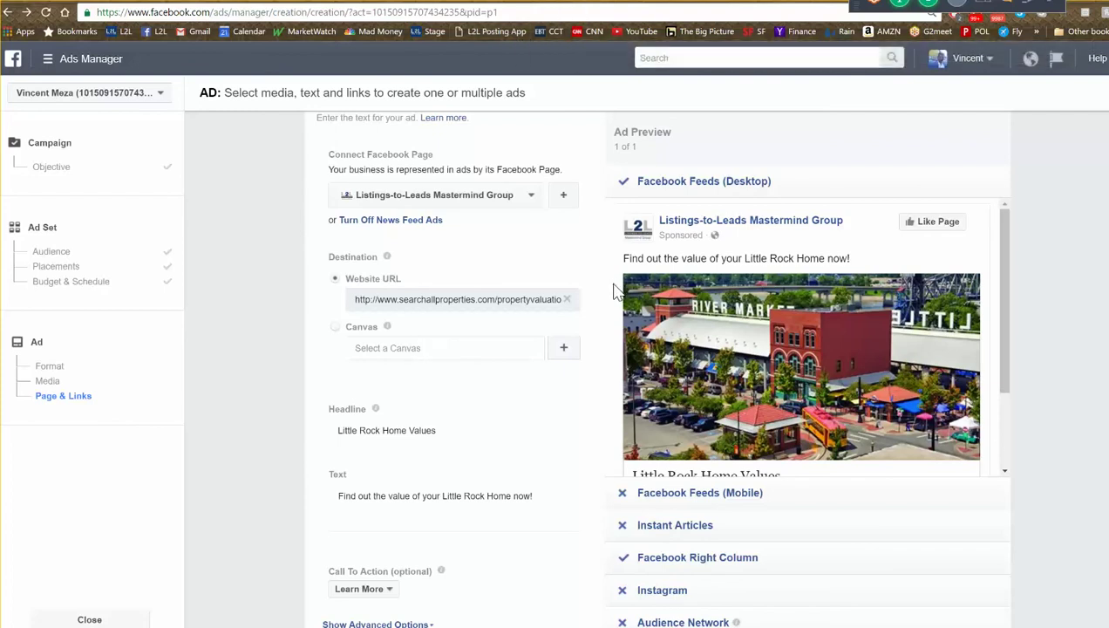
mouse_move(729, 384)
key(ctrl+Tab)
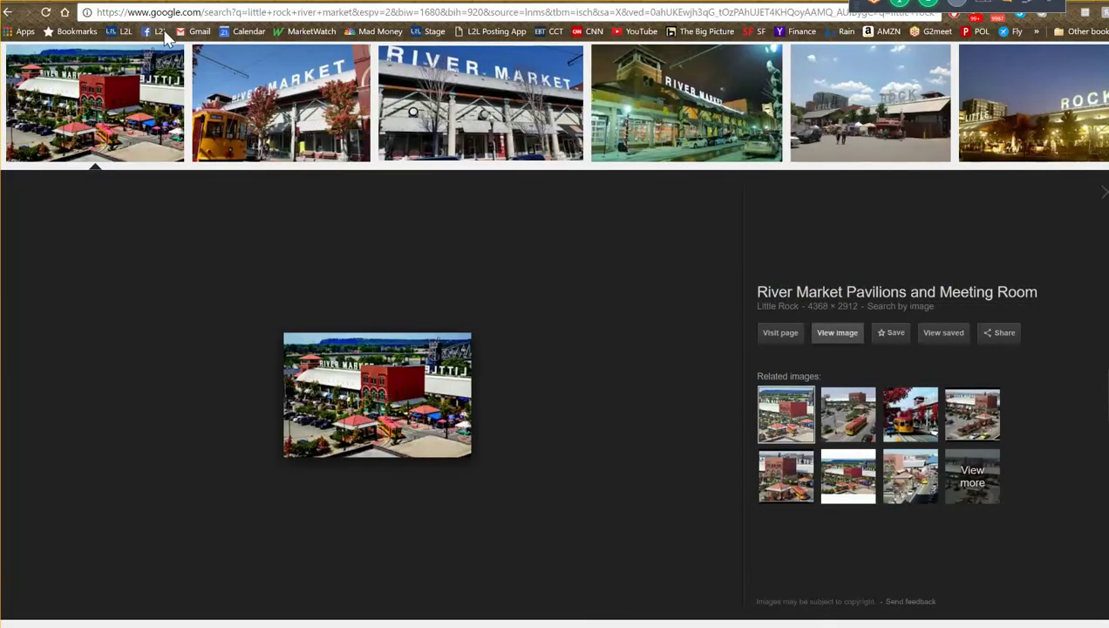
- Open the Listings-to-Leads Facebook page from the bookmarks bar
click(159, 32)
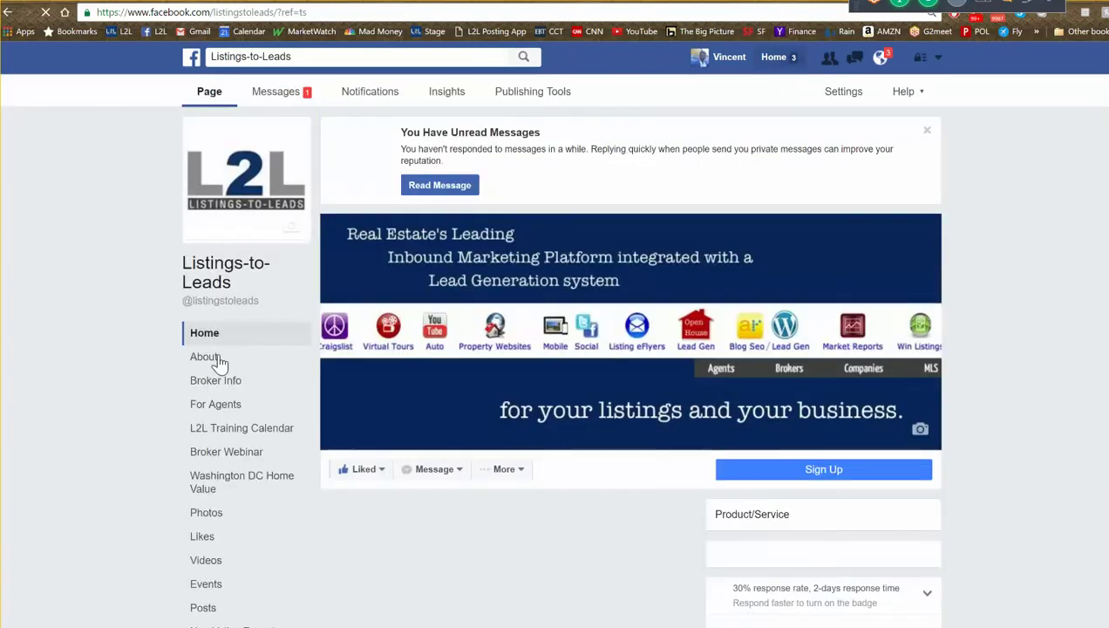
- Scroll the Listings-to-Leads page down to its latest post about generating seller leads
scroll(977, 523, down, 2)
scroll(631, 518, down, 1)
scroll(632, 518, down, 4)
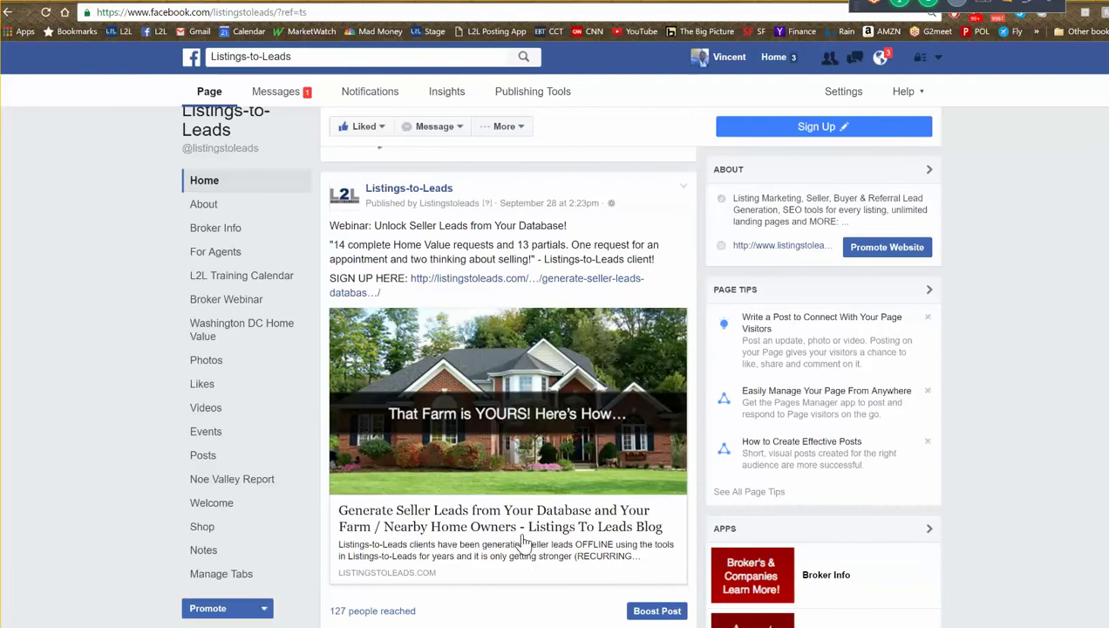
scroll(523, 534, down, 2)
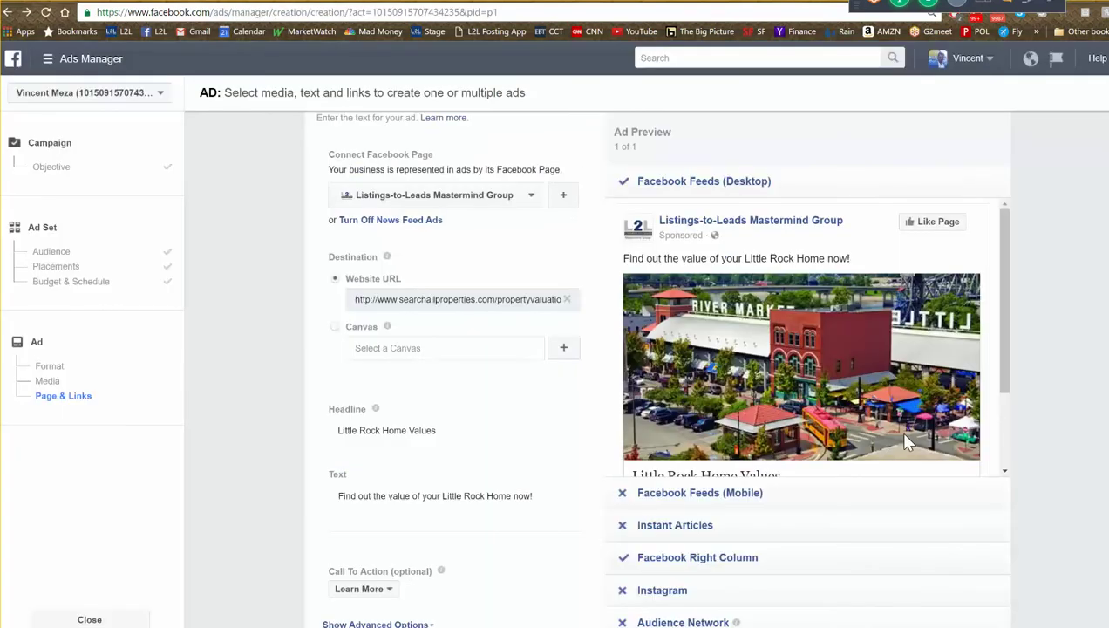
mouse_move(905, 442)
scroll(1007, 316, down, 3)
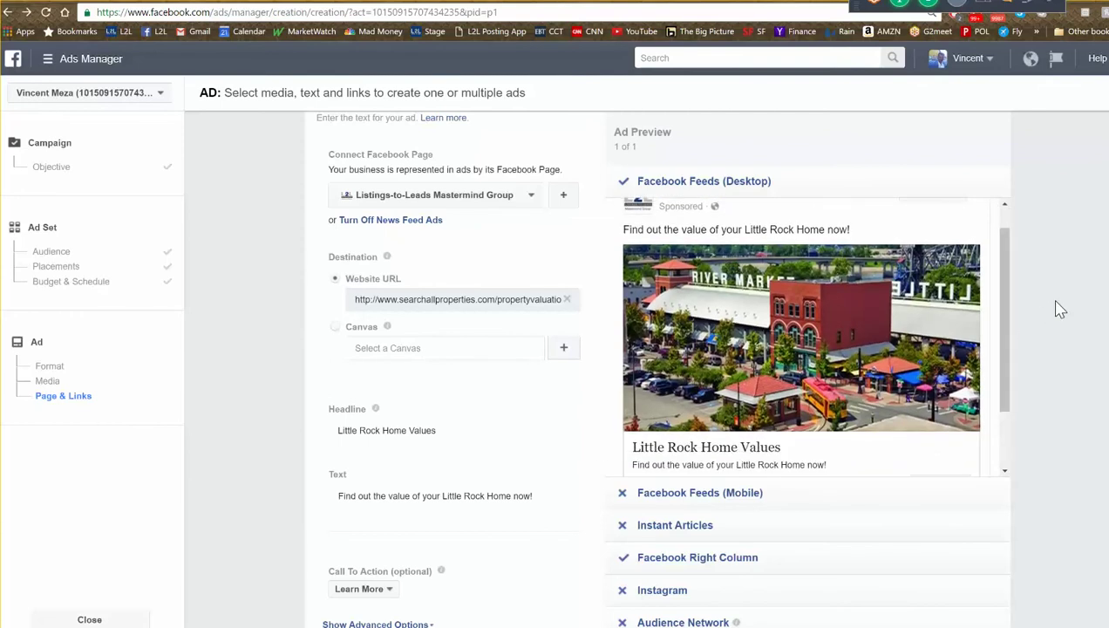
scroll(1049, 366, down, 2)
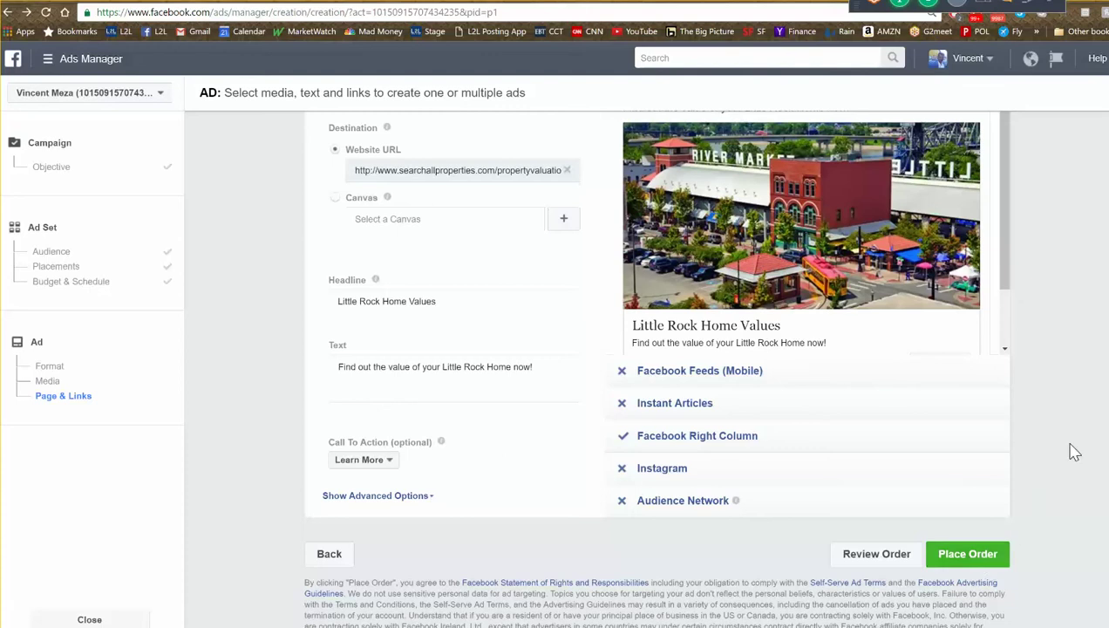
scroll(1071, 451, up, 1)
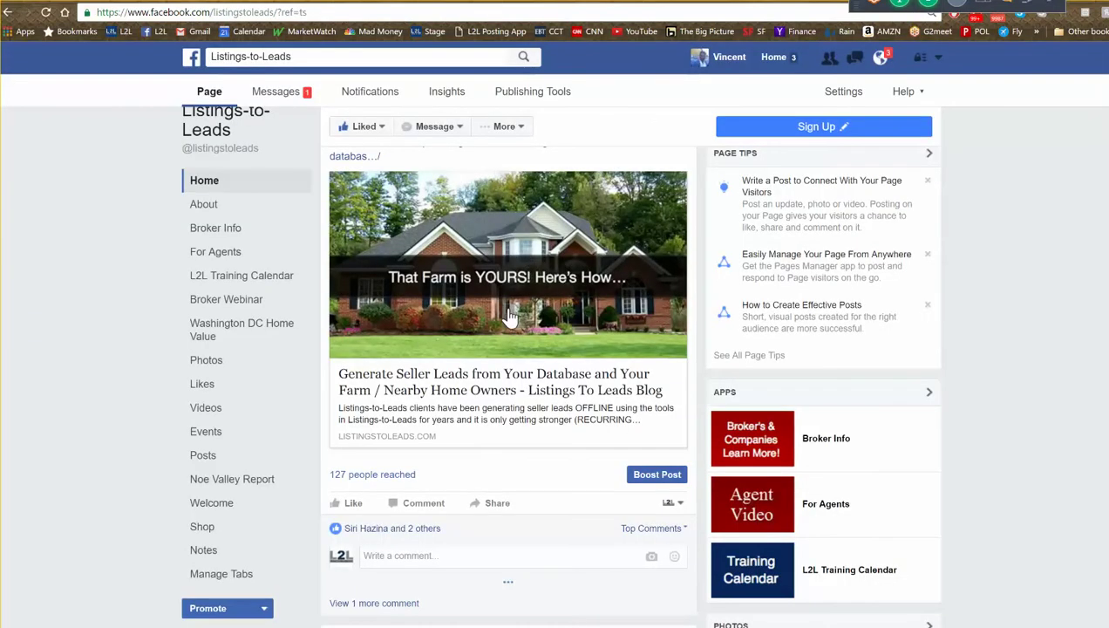
scroll(509, 315, up, 2)
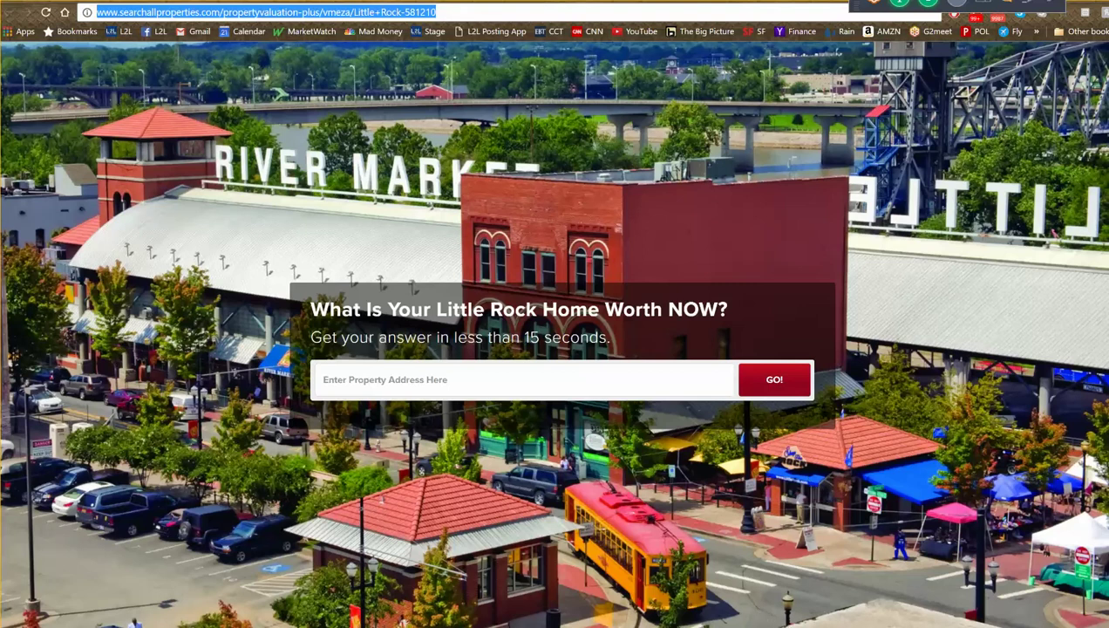
key(ctrl+Tab)
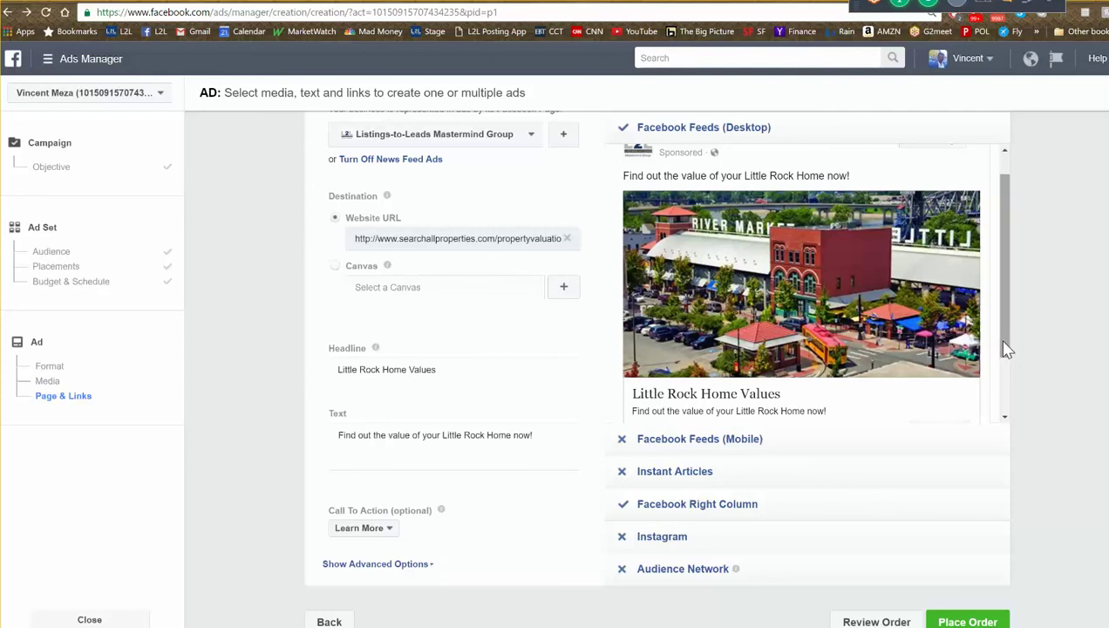
scroll(859, 262, up, 1)
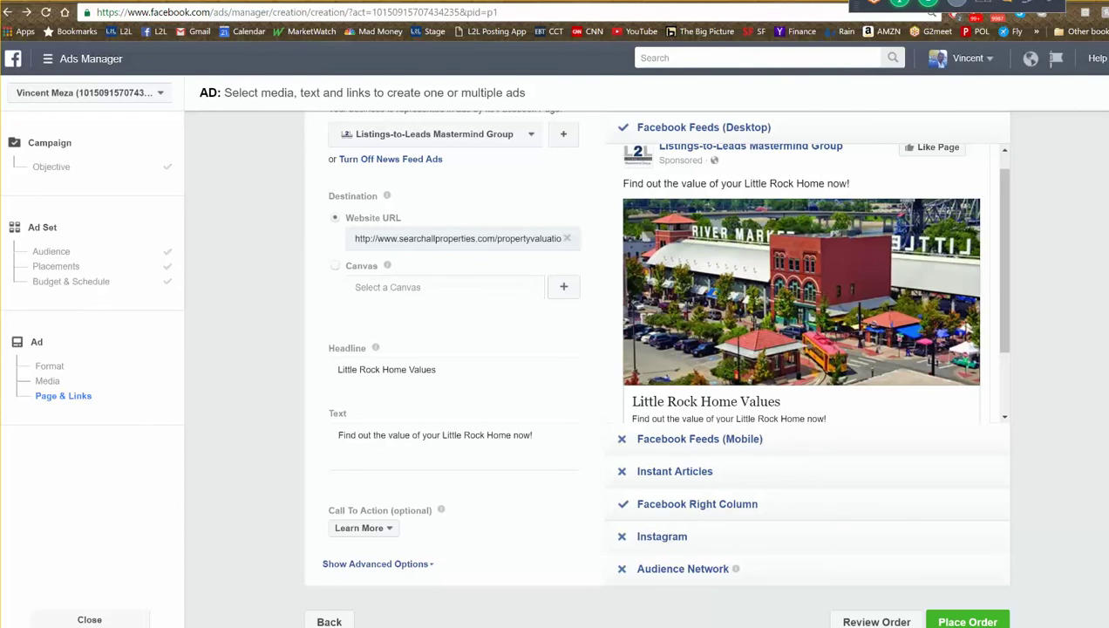
key(ctrl+Tab)
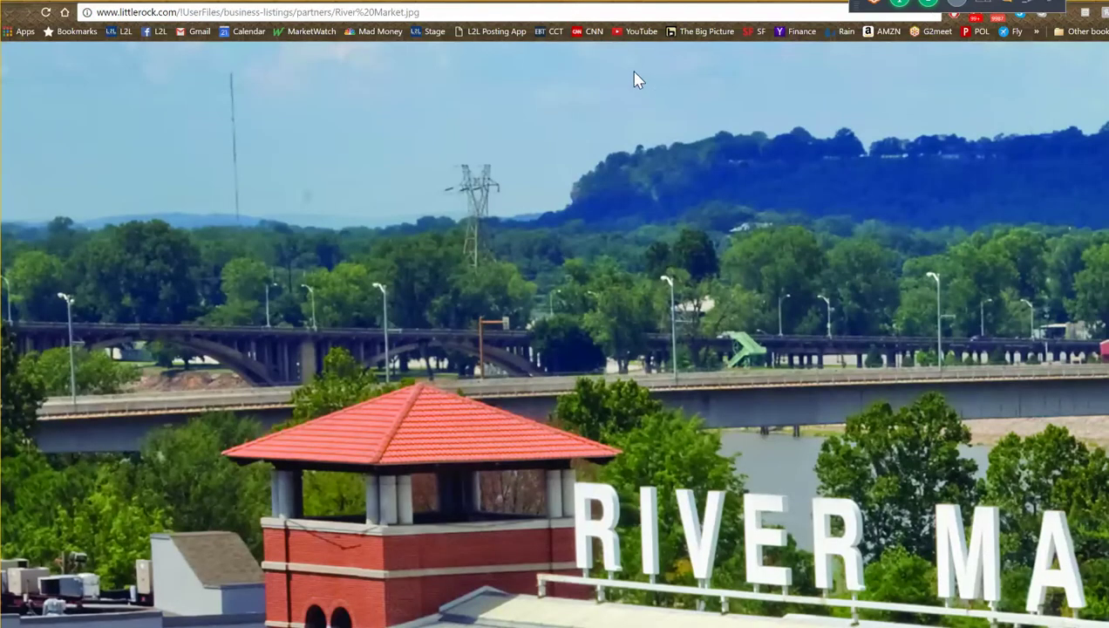
- Go to the Listings-to-Leads website and open the '31 Seller Leads' blog post
click(559, 14)
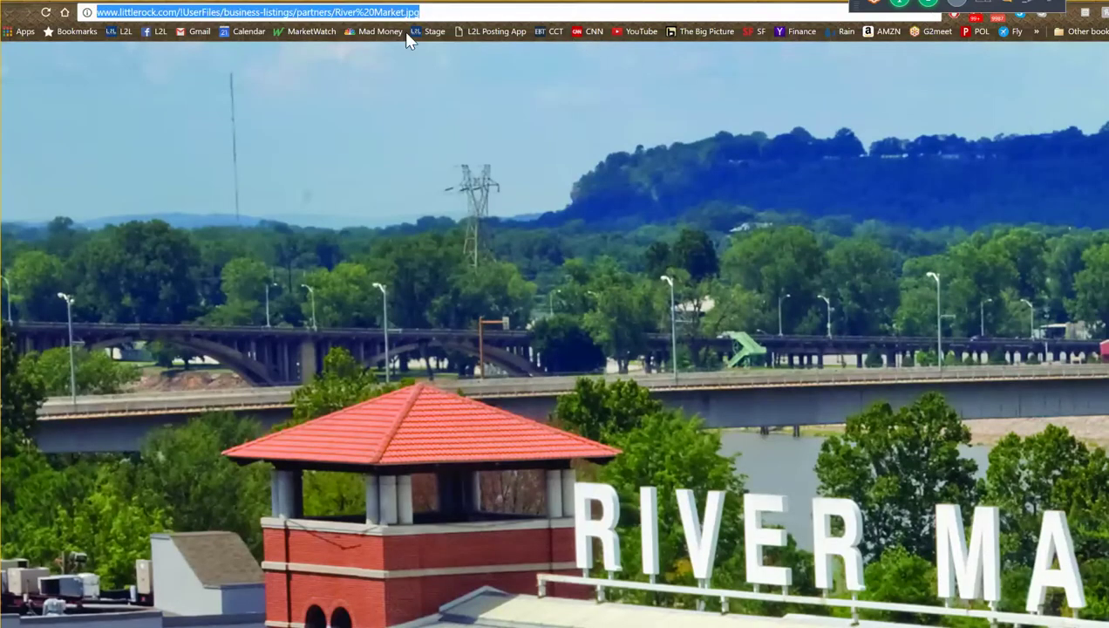
click(112, 37)
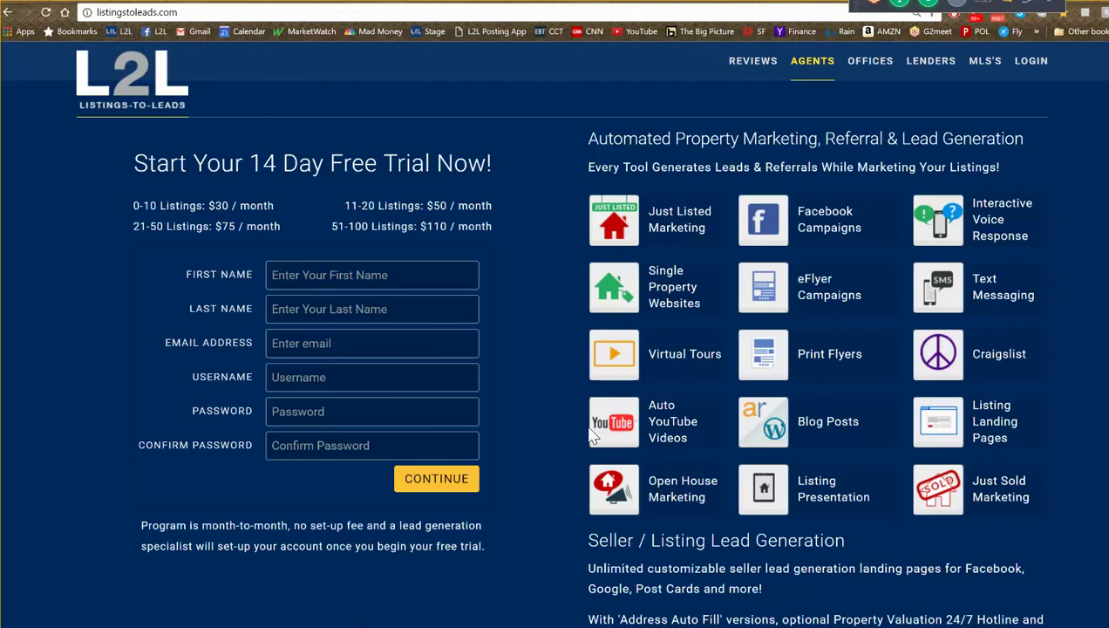
scroll(559, 451, down, 2)
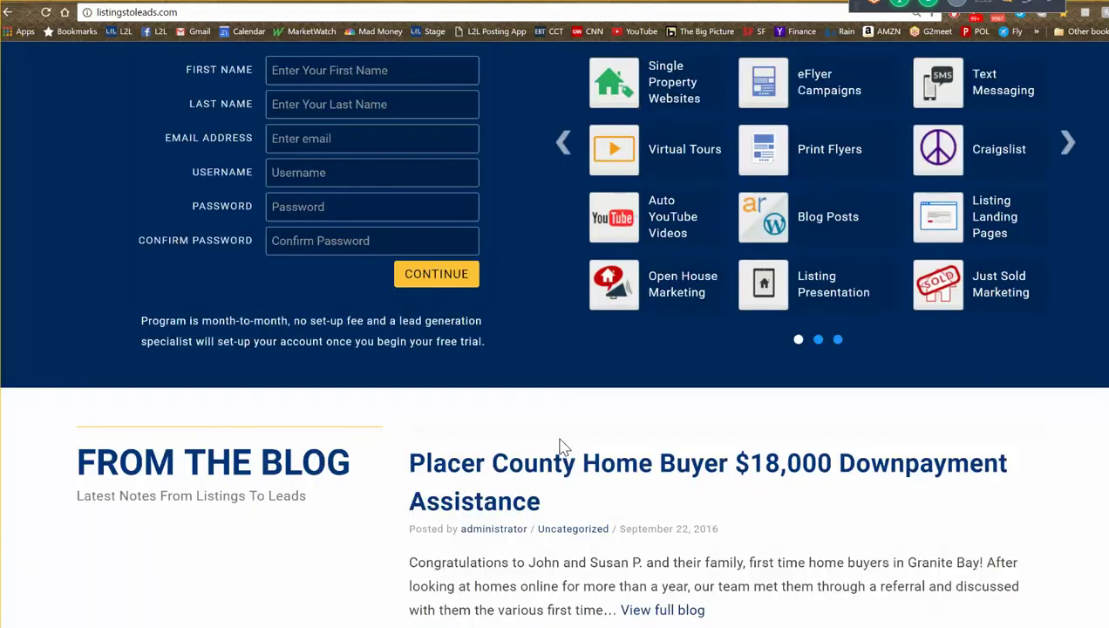
scroll(560, 450, down, 5)
scroll(564, 445, down, 2)
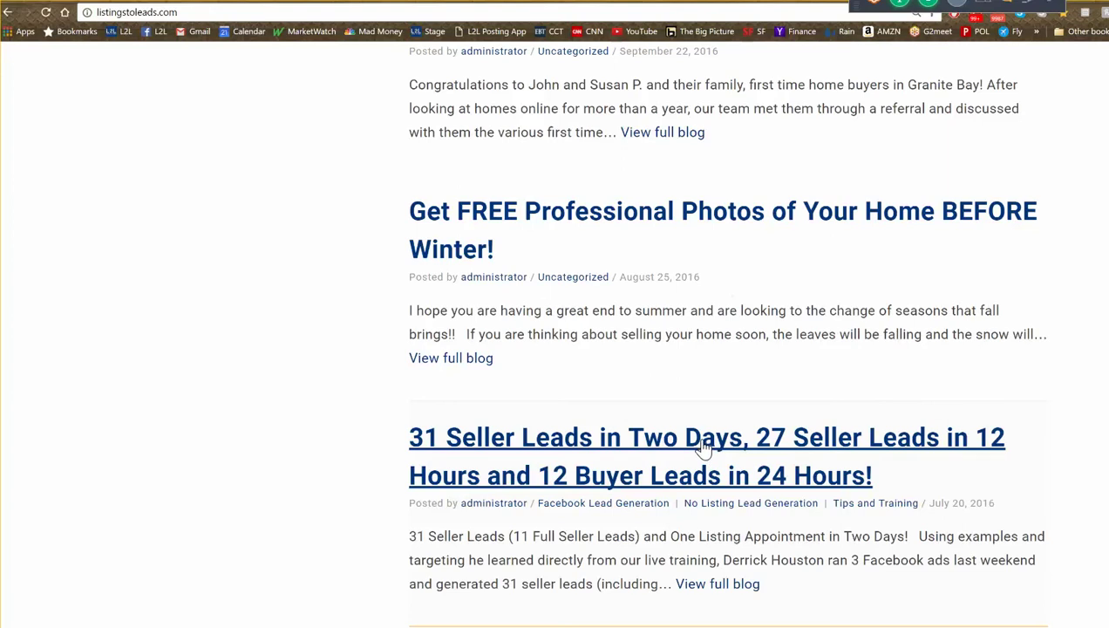
click(706, 453)
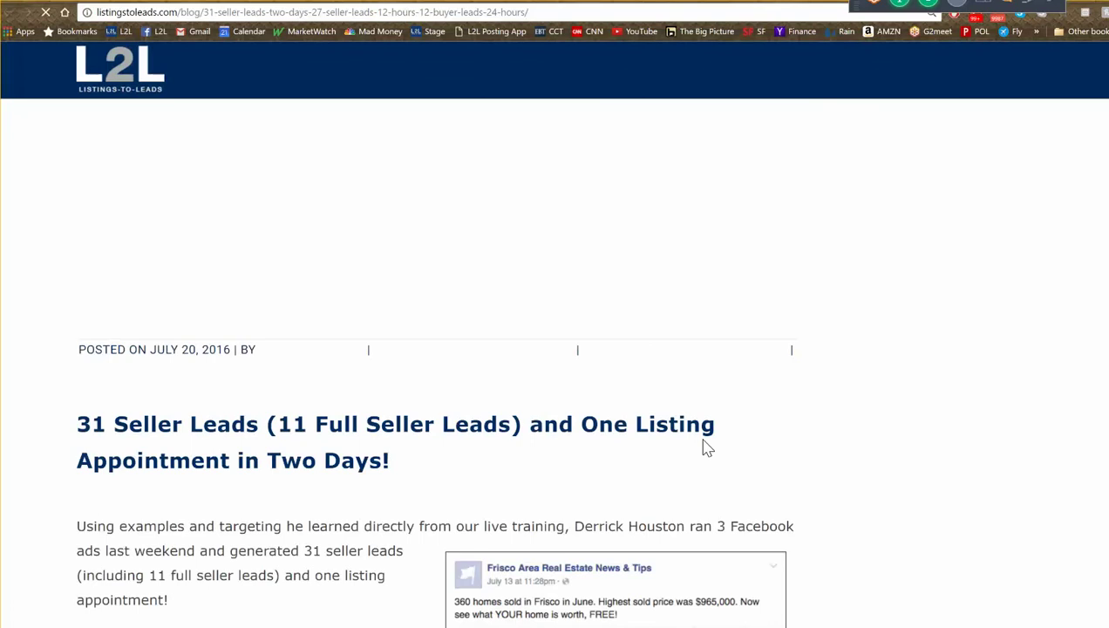
- Review the post's Frisco example Facebook ad and its tip about using a Community Page
scroll(694, 433, down, 3)
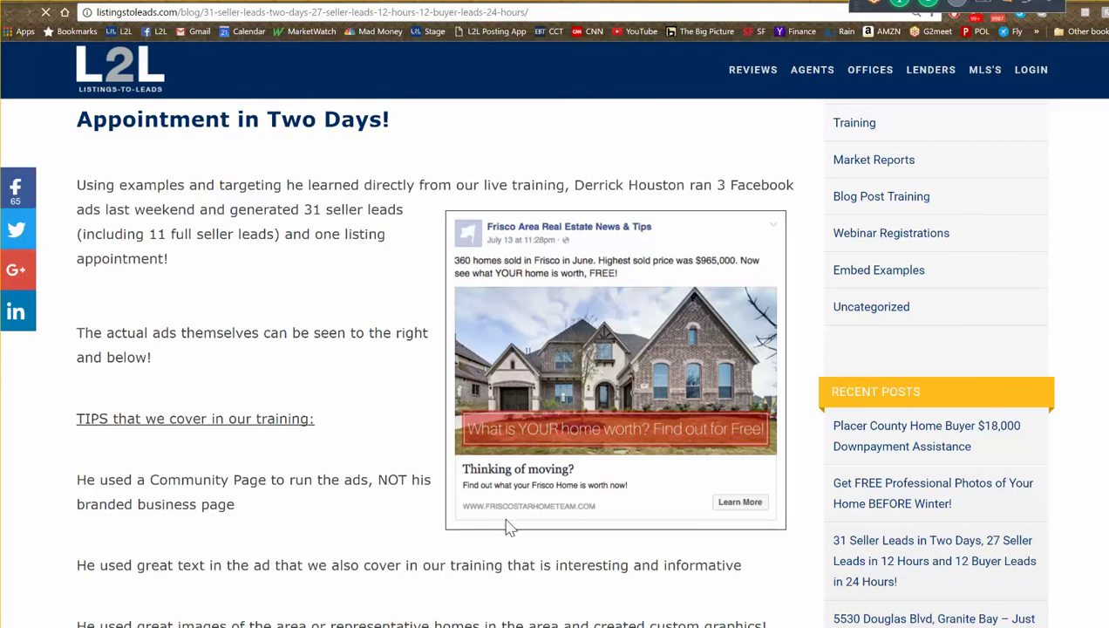
scroll(419, 583, down, 1)
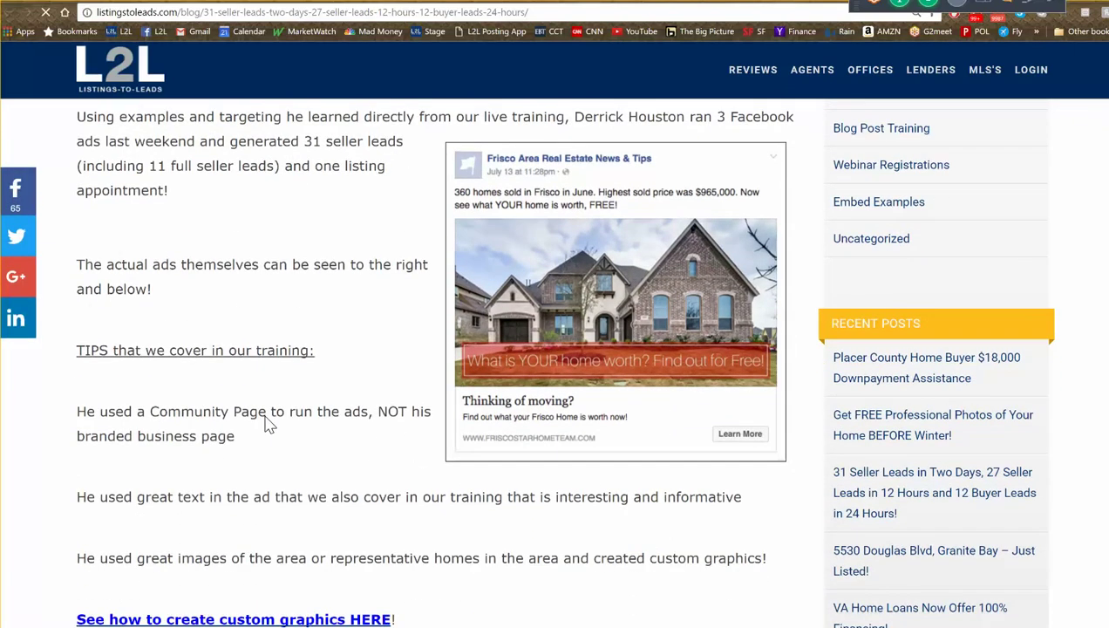
drag(247, 420, 232, 410)
click(272, 411)
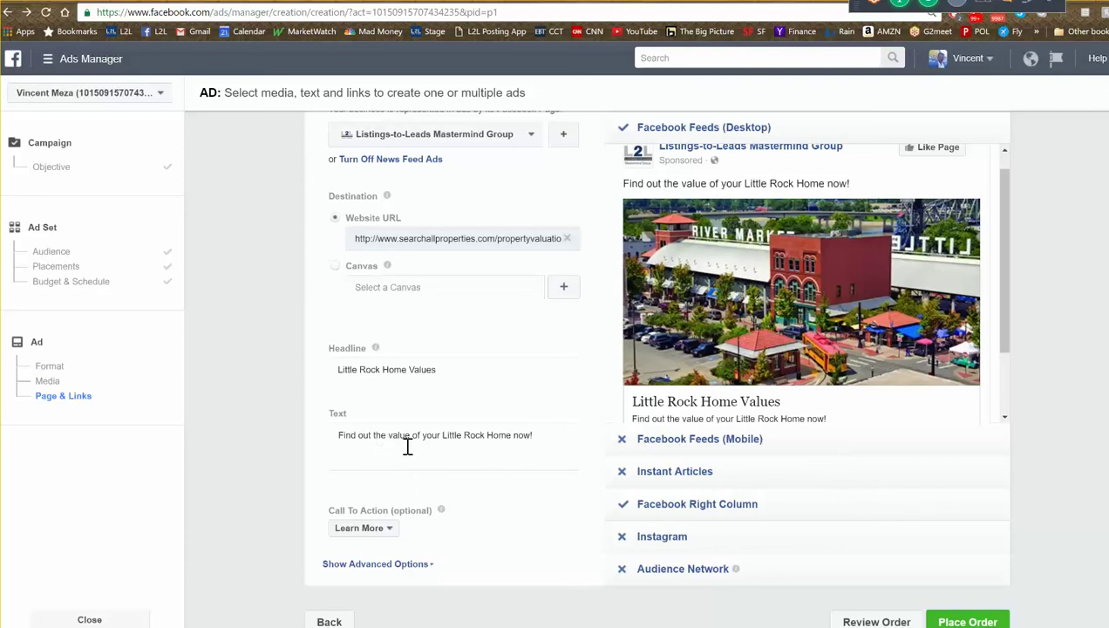
- Replace the ad's body text with '400 homes, etc', glancing at the L2L blog tab and back
drag(539, 444, 225, 426)
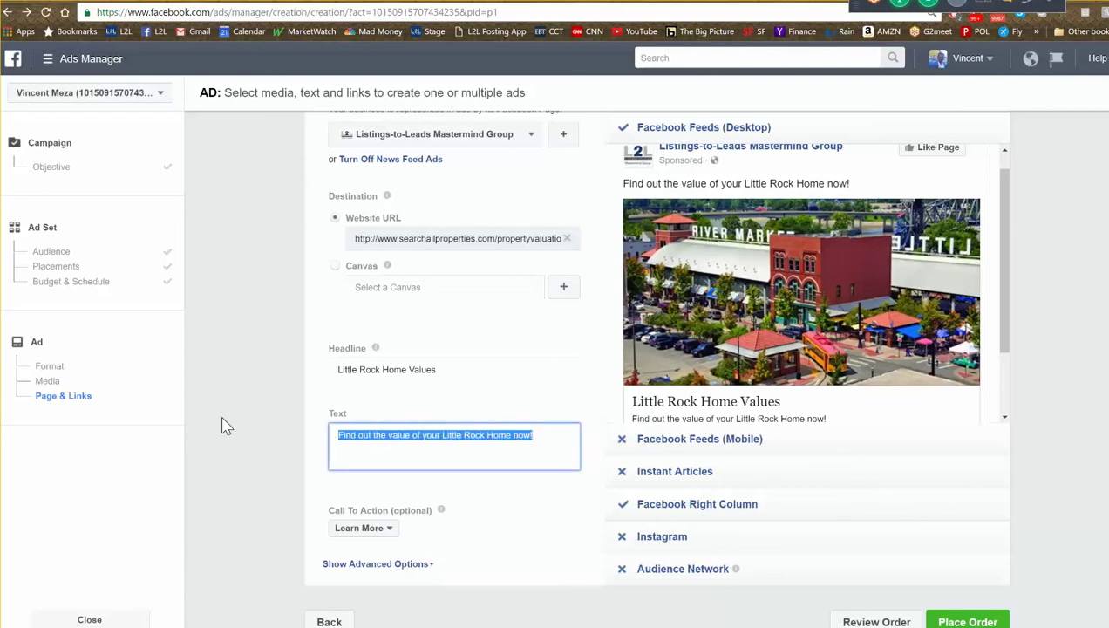
text(400)
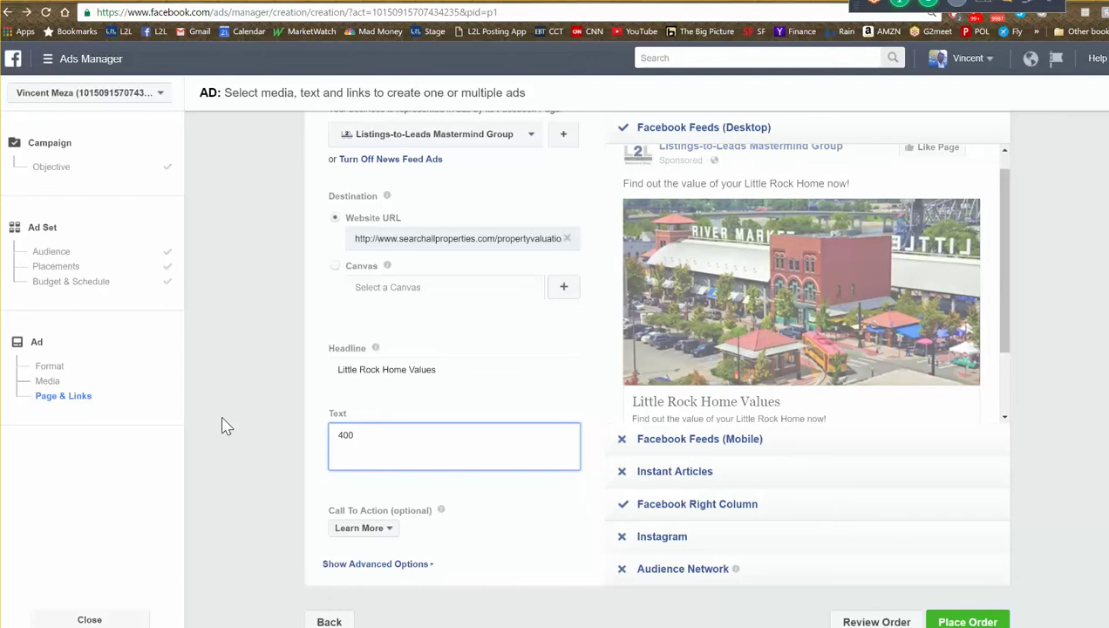
text( homes)
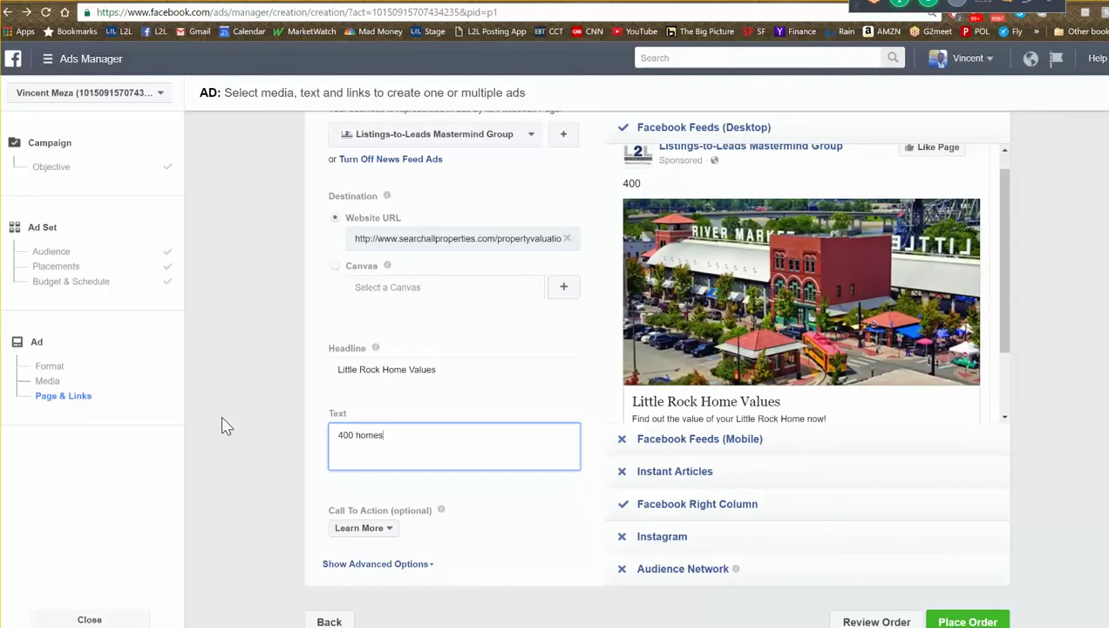
text(, etc)
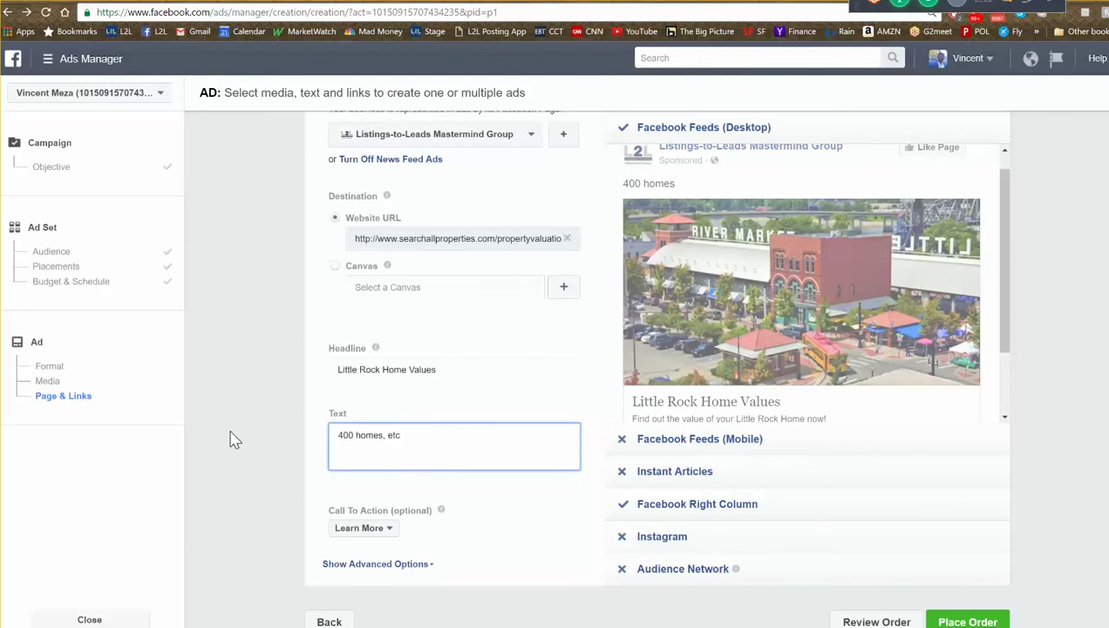
click(277, 480)
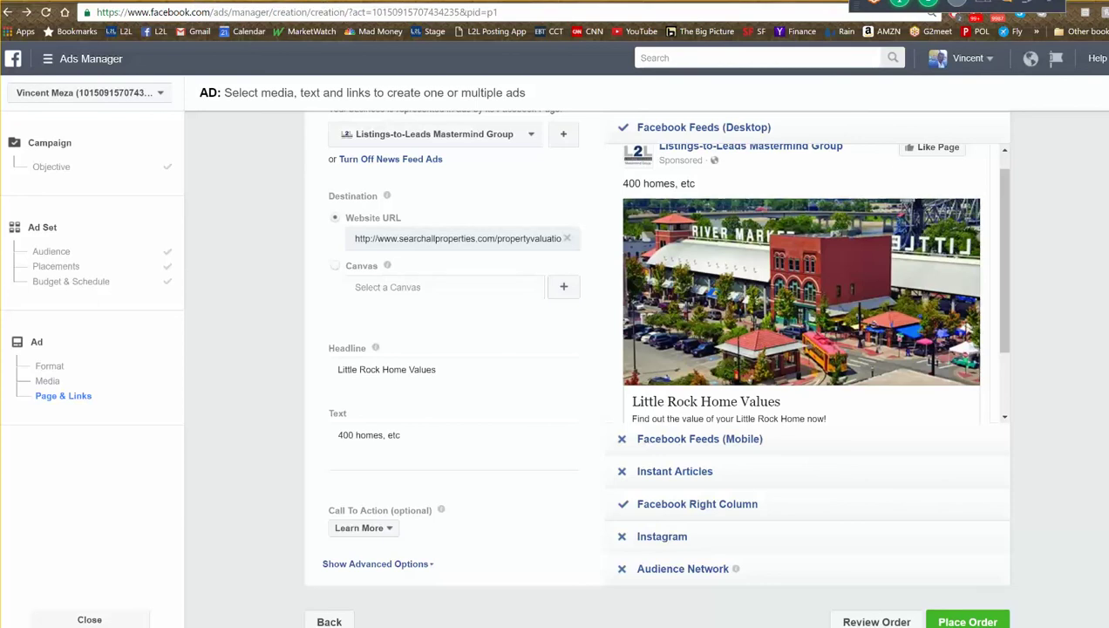
click(200, 2)
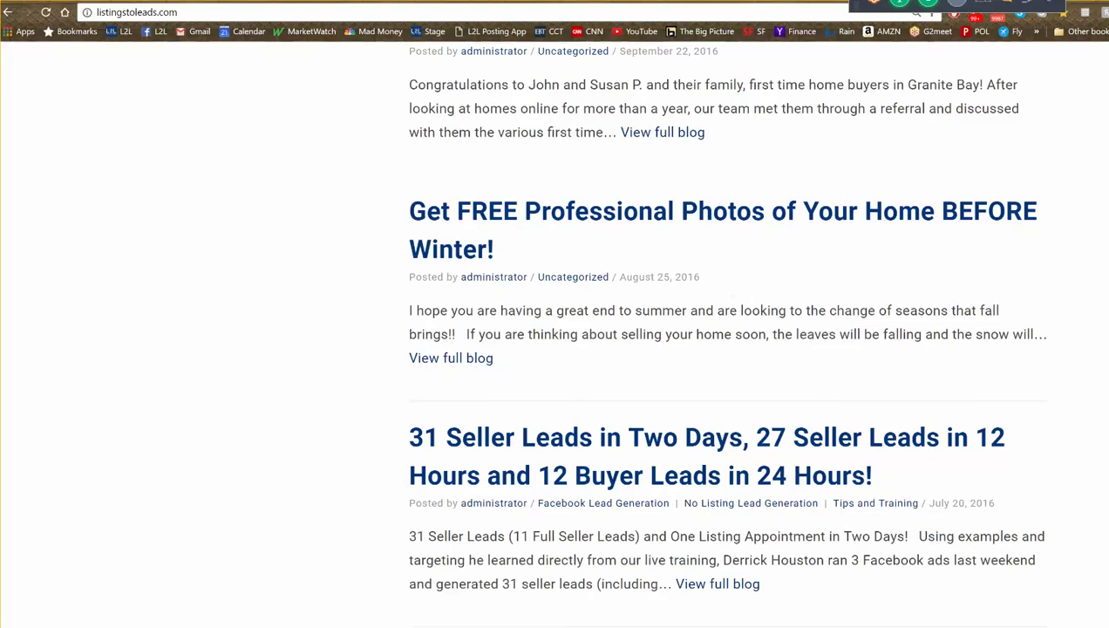
key(ctrl+Tab)
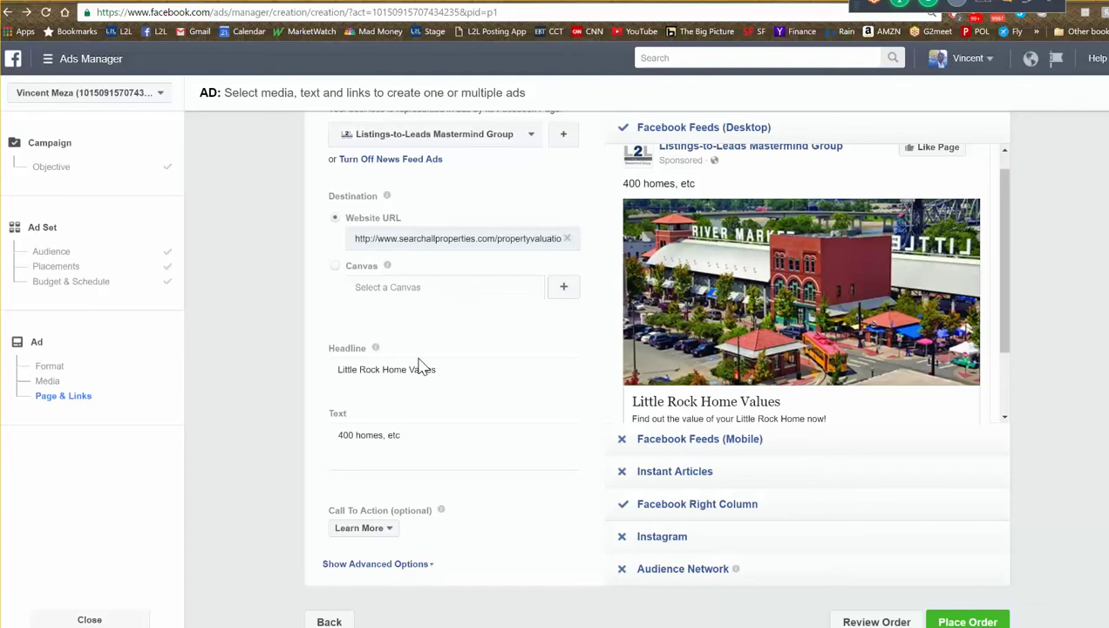
- Rewrite the ad text to 'Click here to get your automated online home value in less than 15 seconds. FREE'
drag(423, 432, 293, 425)
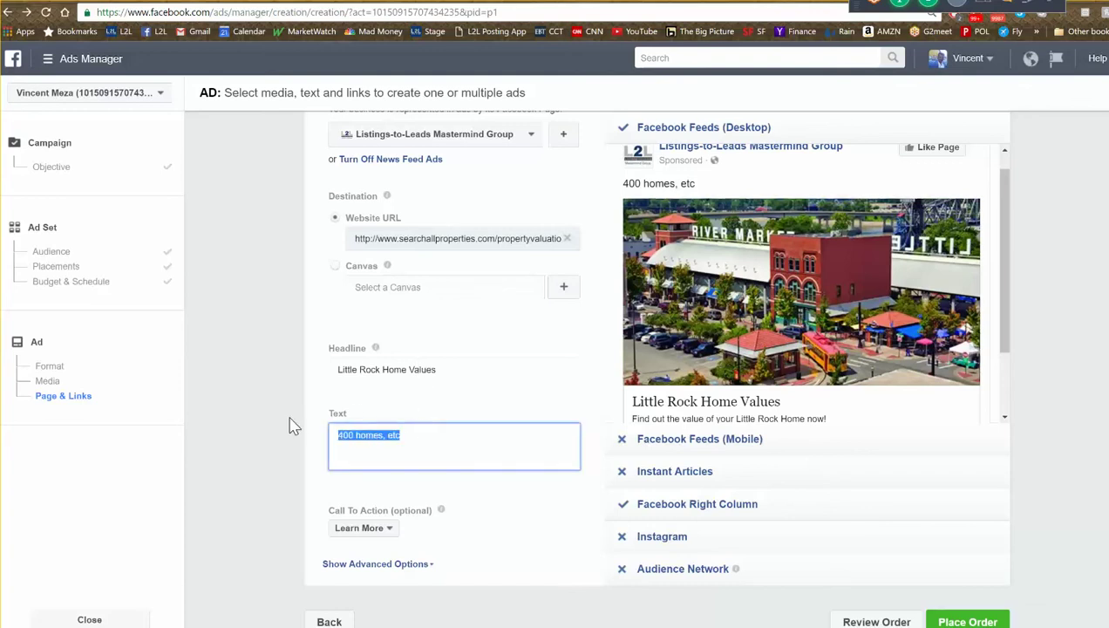
text(Clis)
key(BackSpace)
text(ck here to get)
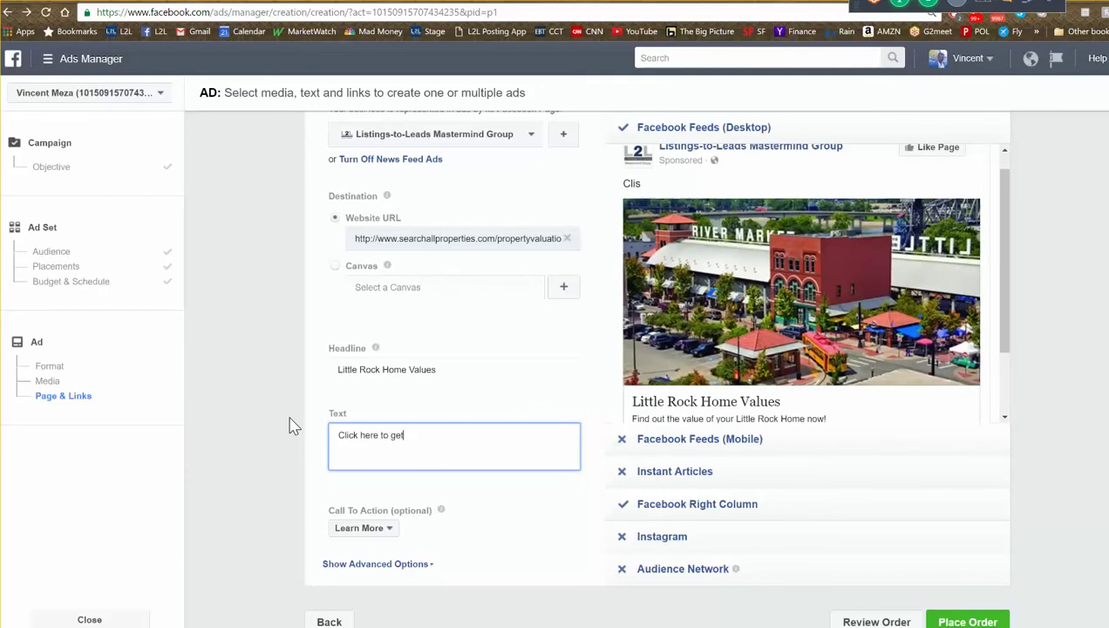
text( your automated online ho)
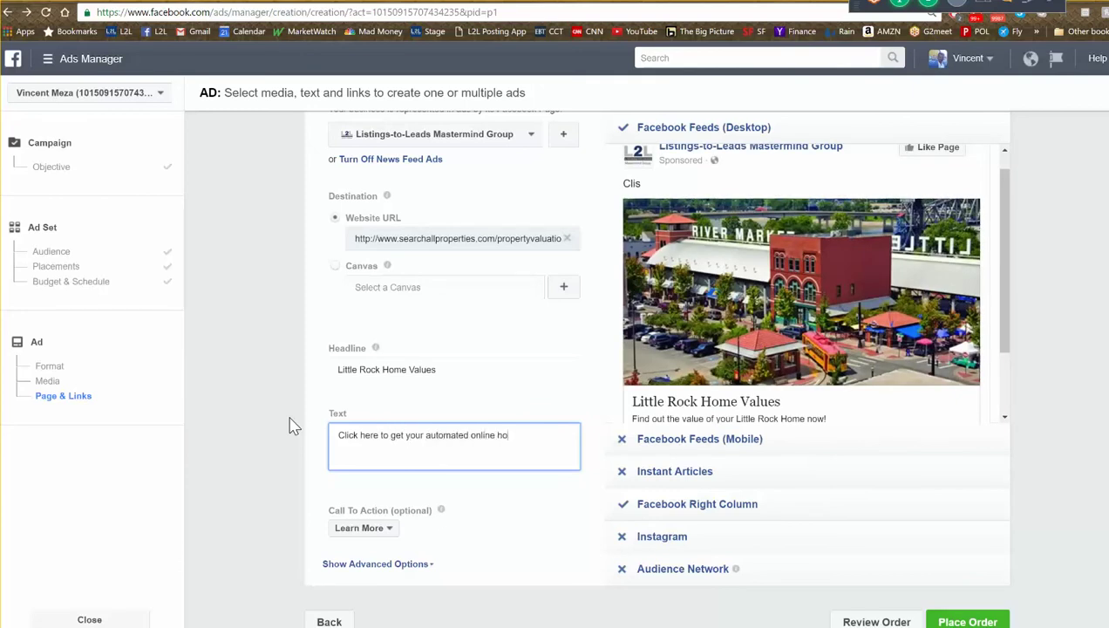
text(me value in less than 15 seconds.)
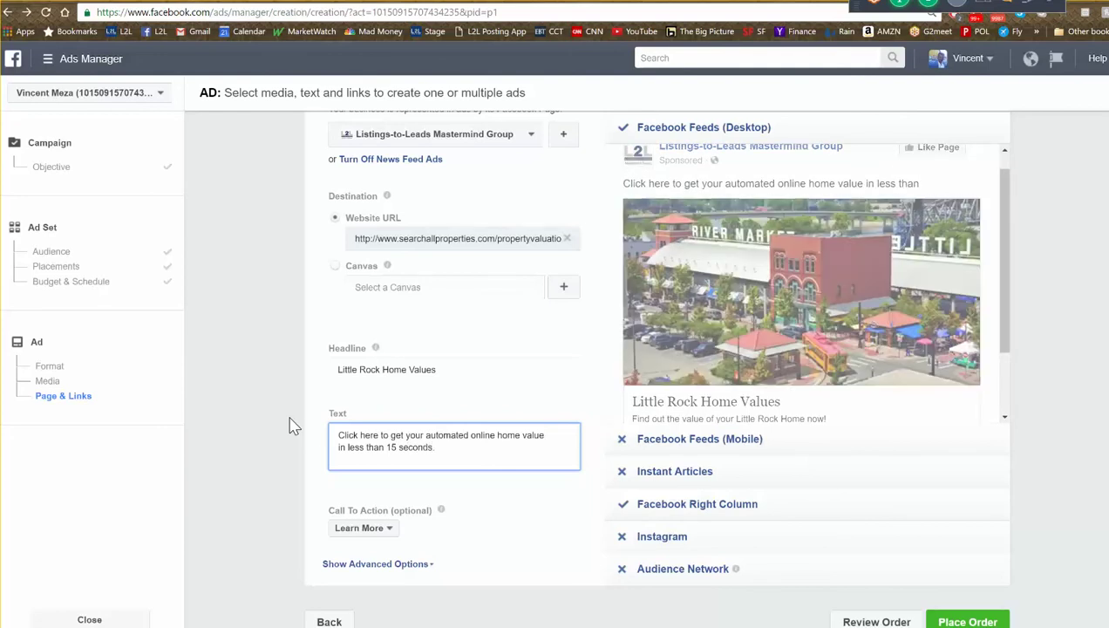
click(321, 440)
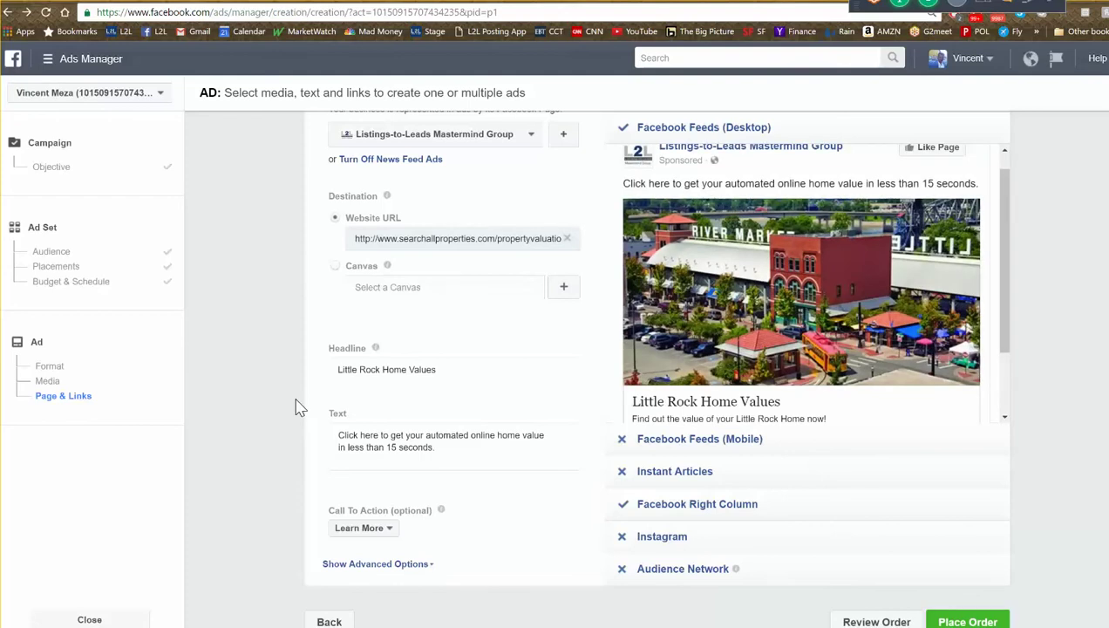
click(461, 452)
text(FREE)
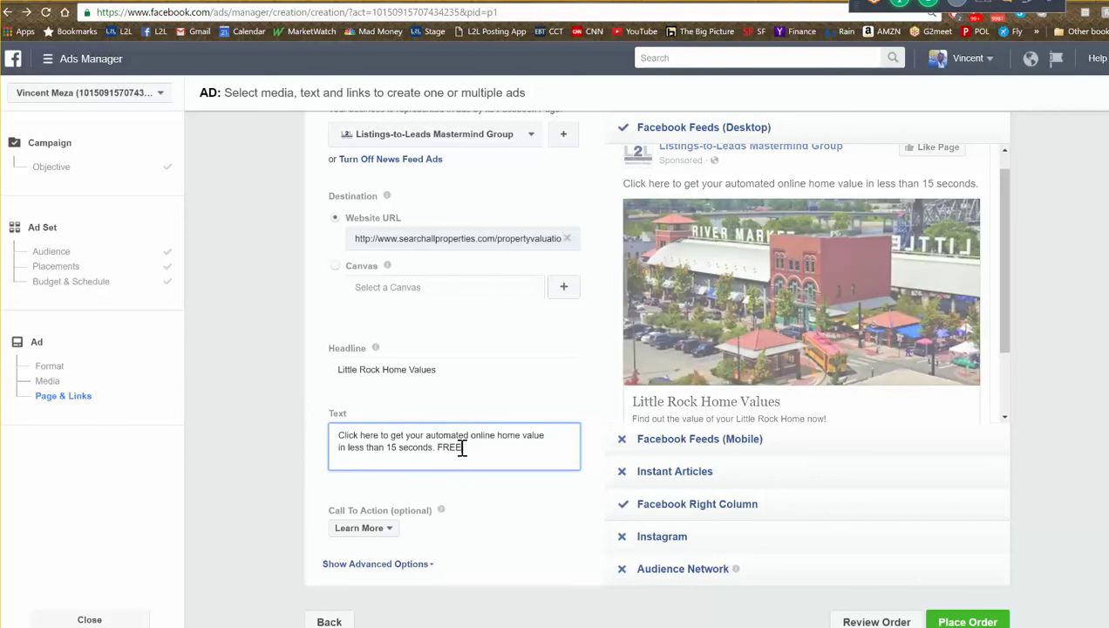
click(468, 486)
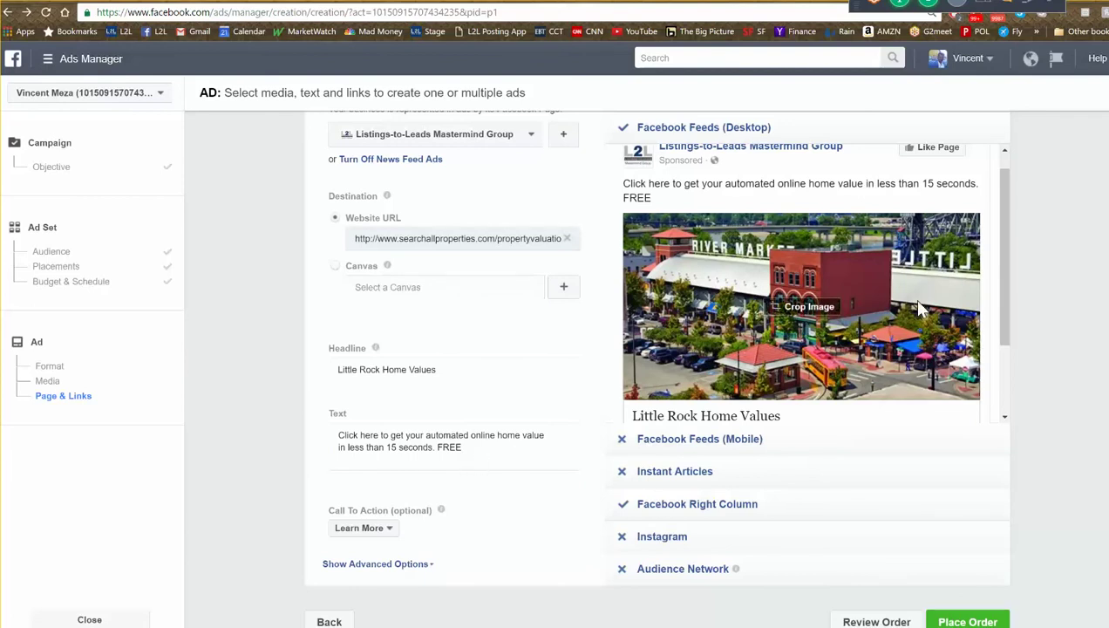
scroll(981, 353, up, 2)
scroll(1002, 296, up, 5)
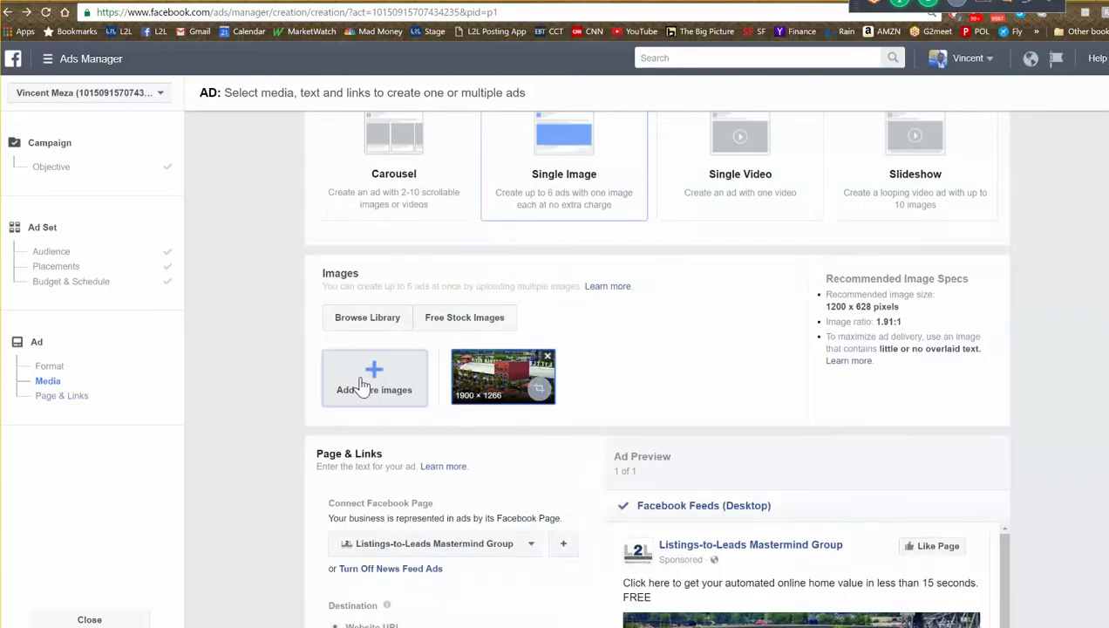
scroll(1029, 440, down, 4)
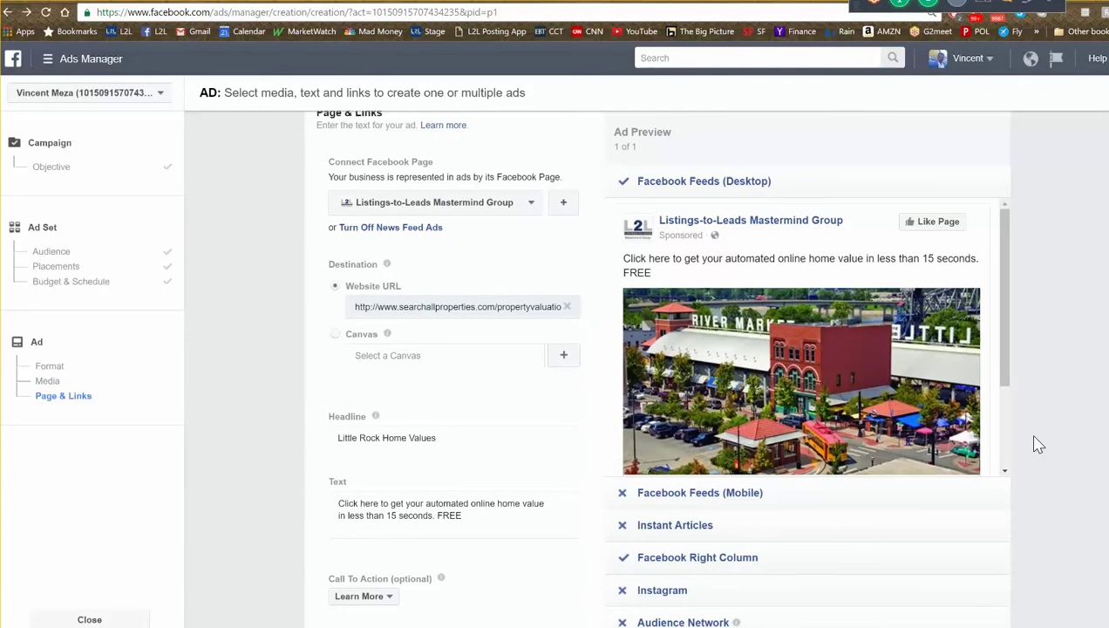
triple_click(524, 510)
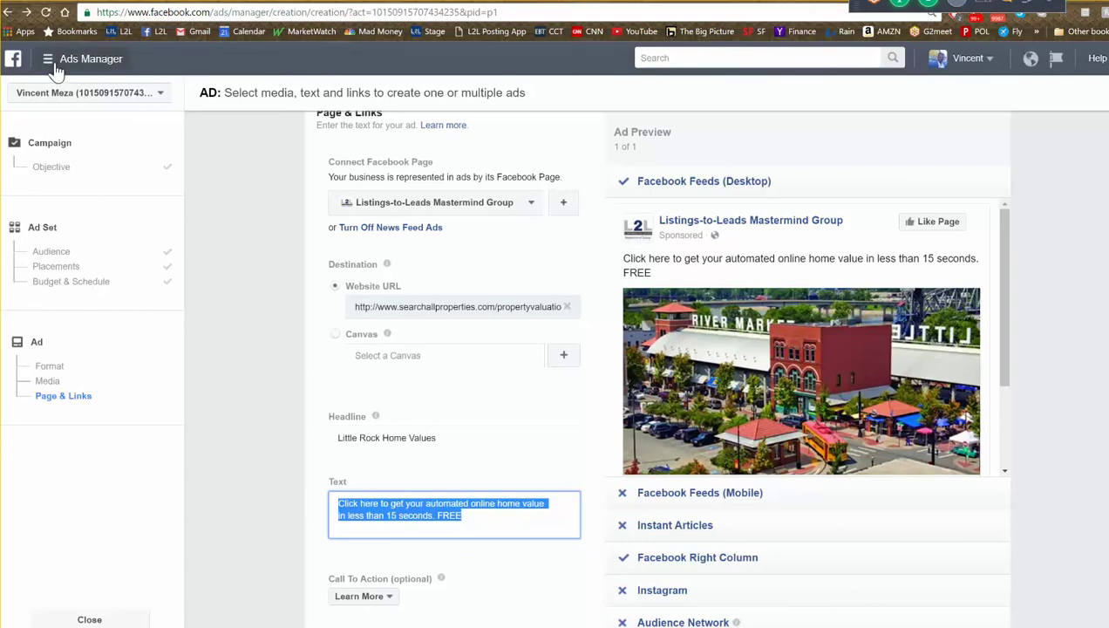
- Go to the Facebook news feed and open the Listings-to-Leads Mastermind Group from the sidebar
click(14, 61)
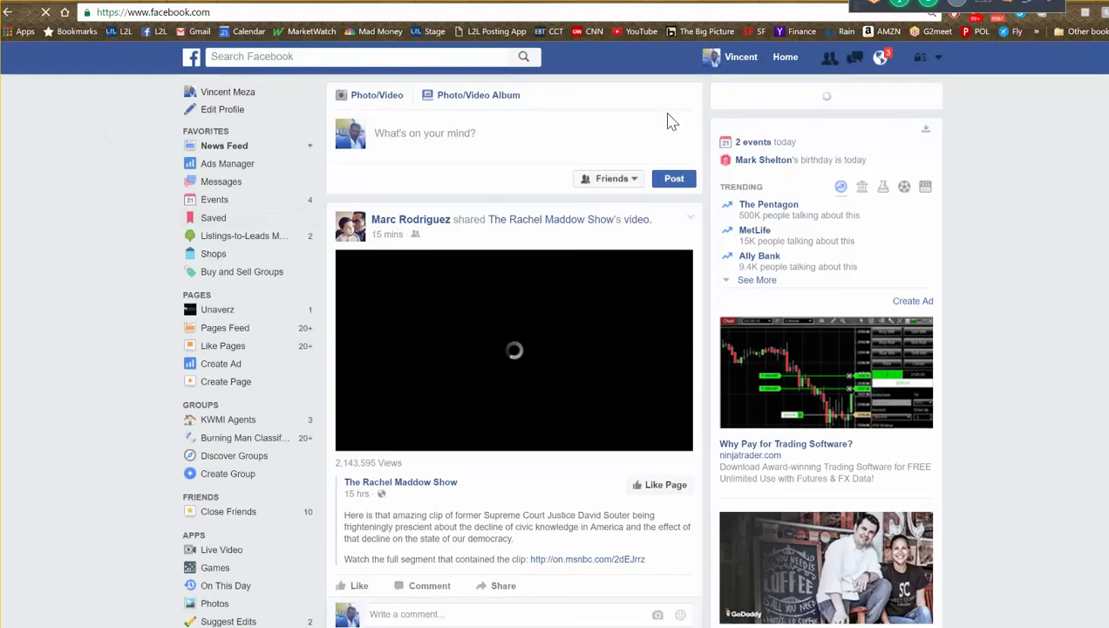
click(245, 245)
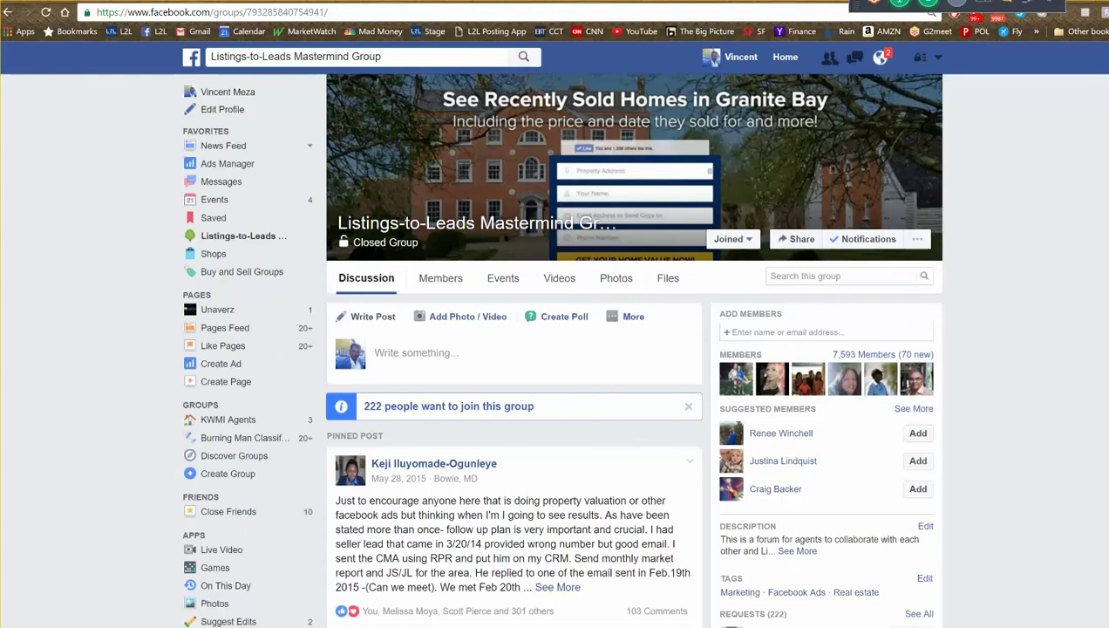
- Switch from the Mastermind Group to the L2L Agent Desktop landing-page tab with Ctrl+Tab
key(ctrl+Tab)
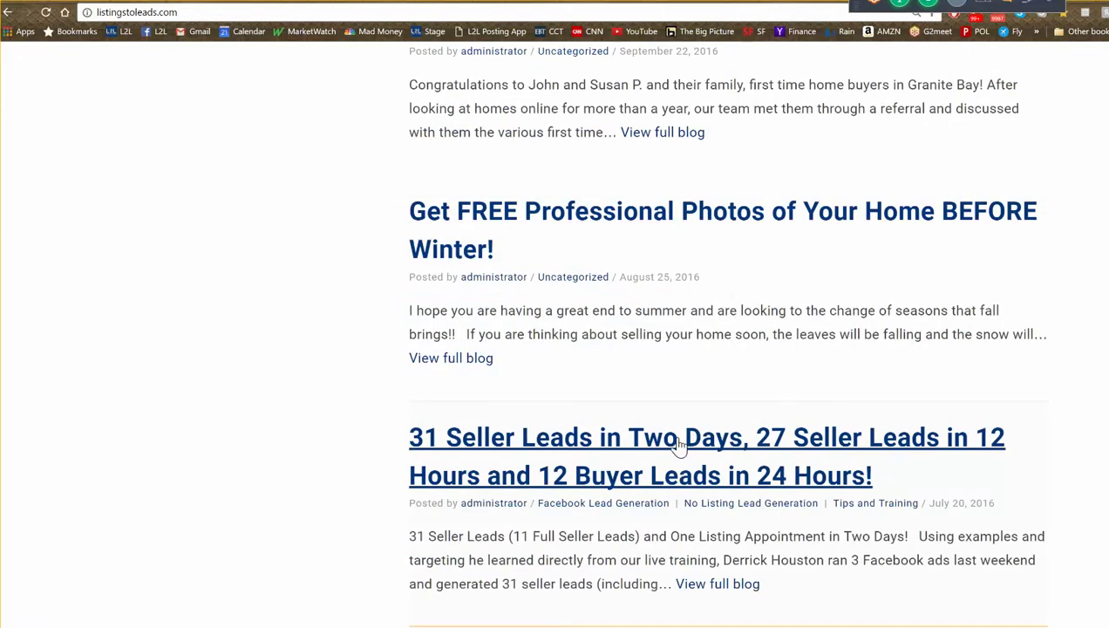
- Open the '31 seller leads in two days' blog post and scroll down to its Market Report email image
click(678, 443)
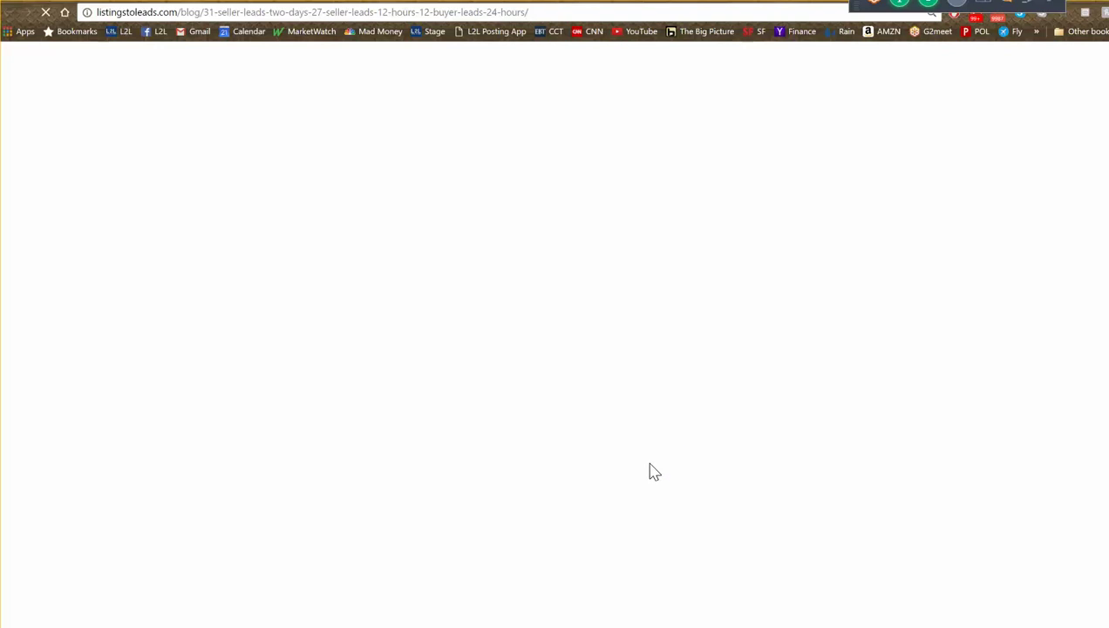
scroll(645, 475, down, 4)
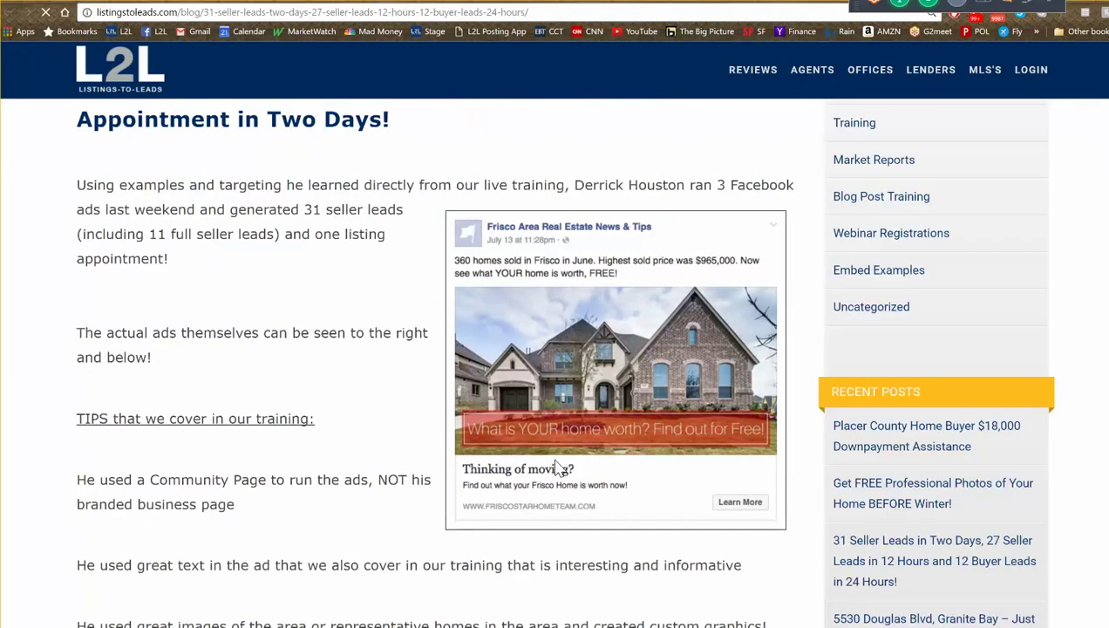
scroll(589, 475, down, 2)
scroll(586, 485, down, 2)
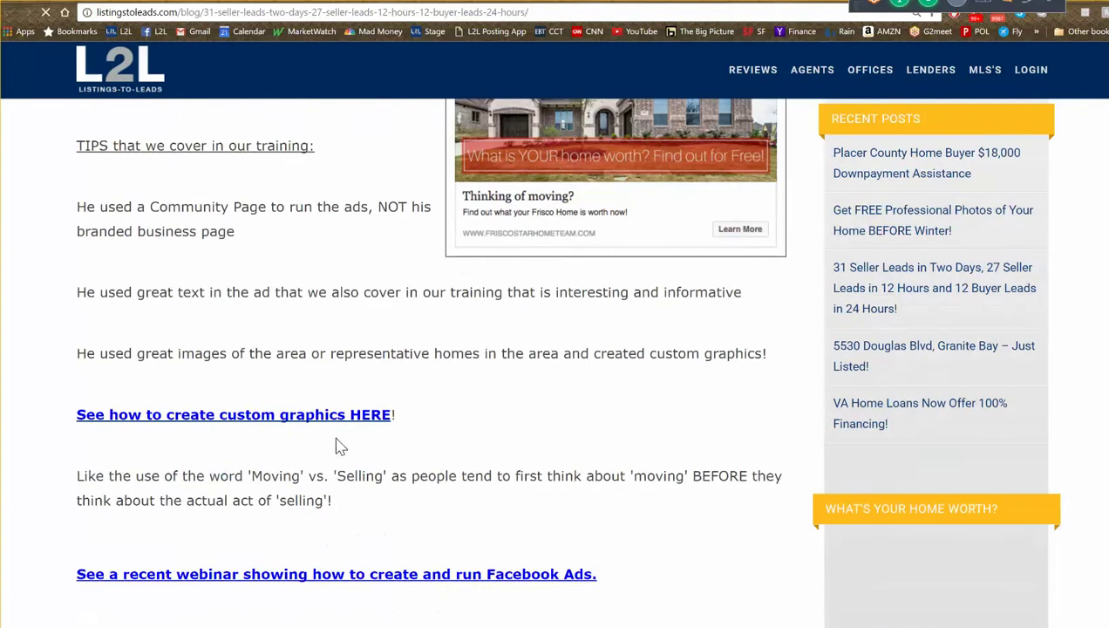
scroll(541, 425, down, 5)
scroll(541, 426, down, 10)
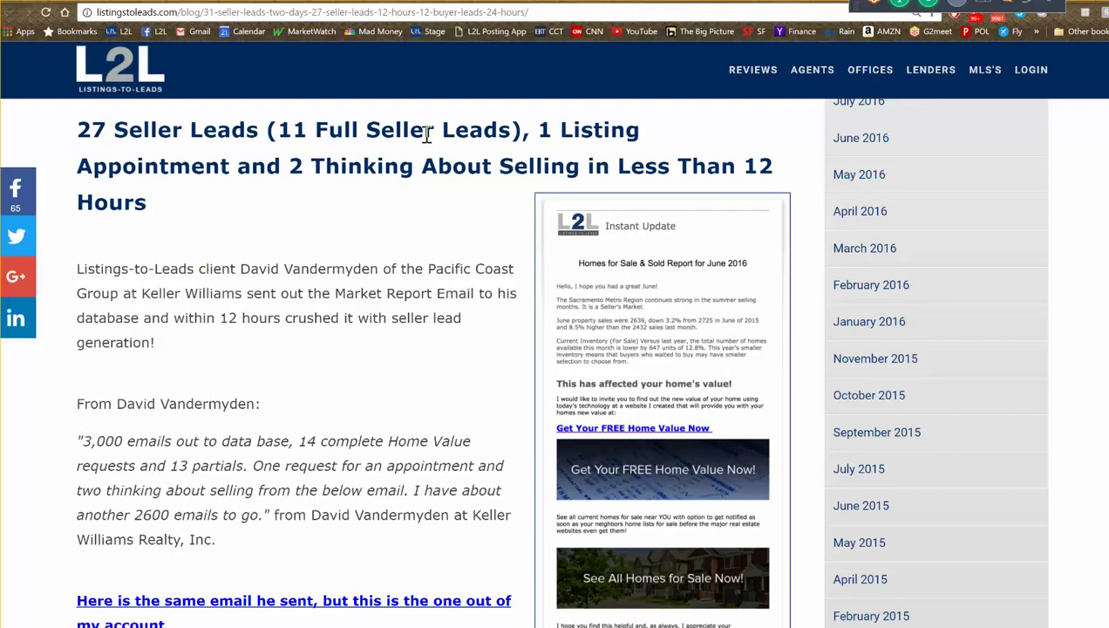
scroll(523, 365, down, 1)
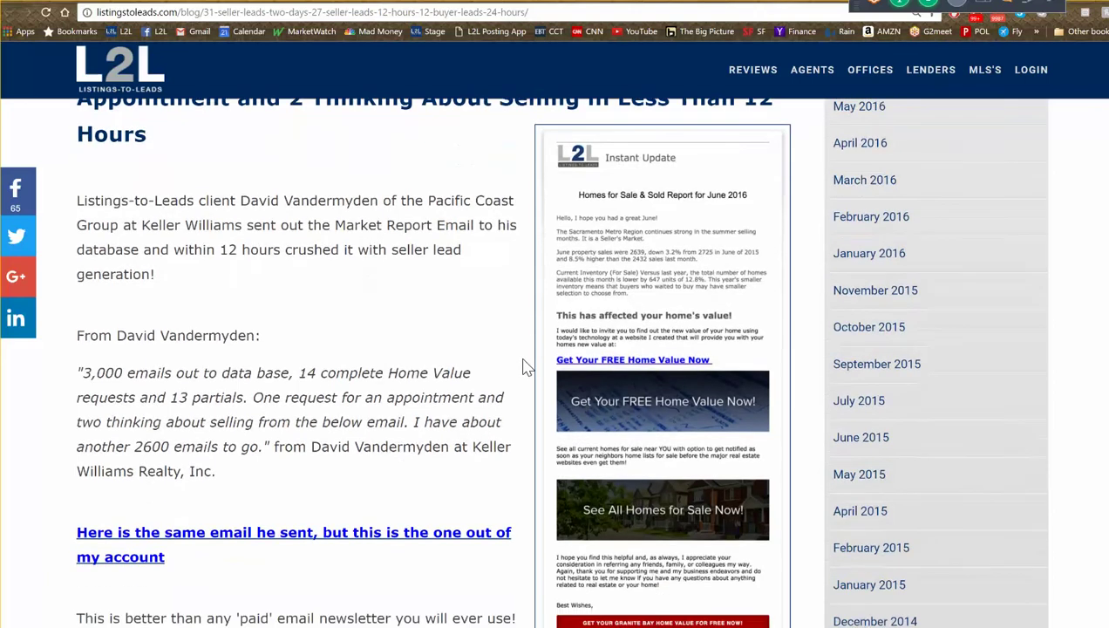
- Open the full September 2016 market report email and highlight its sales and inventory stats
click(695, 311)
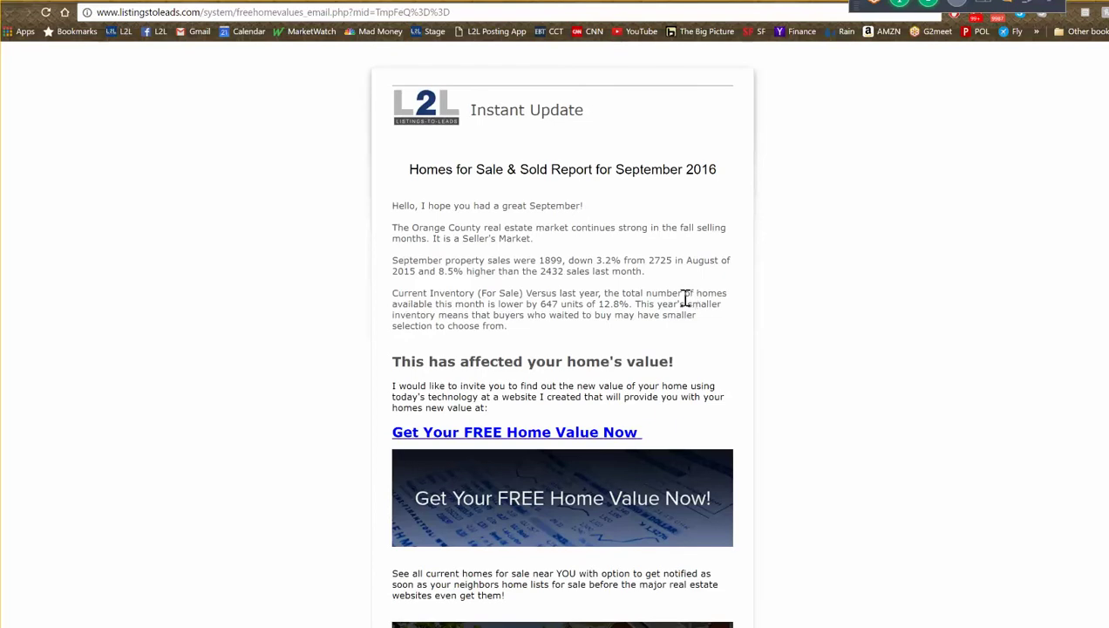
drag(603, 342, 383, 232)
click(304, 240)
- Scroll through the email and follow its 'Get Your FREE Home Value Now' link
scroll(330, 263, down, 4)
scroll(316, 290, up, 2)
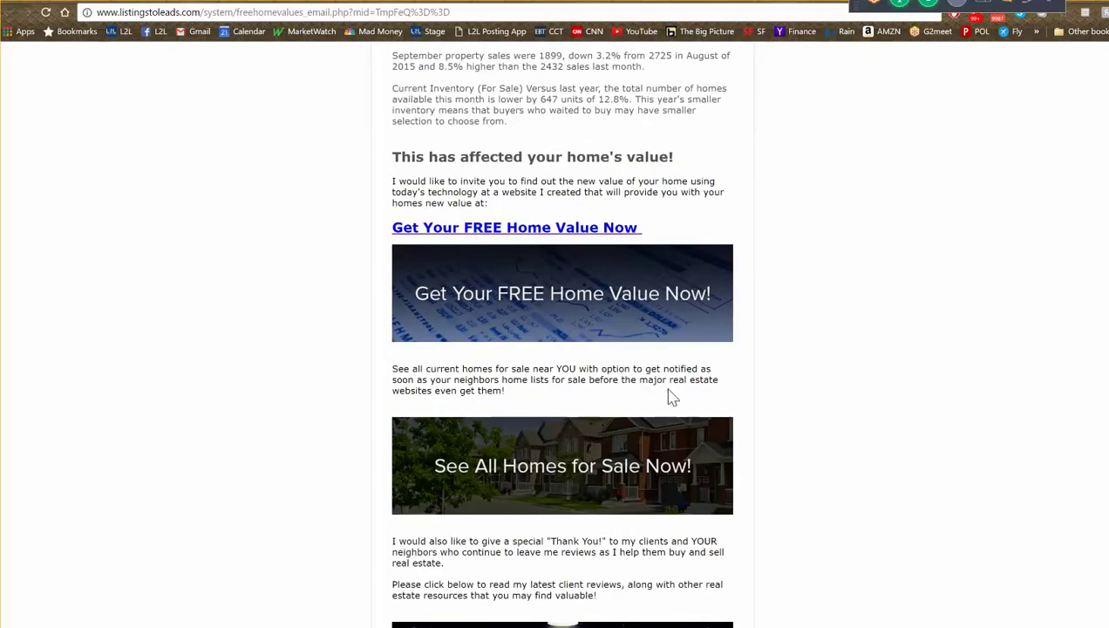
scroll(679, 416, up, 1)
scroll(679, 416, up, 1)
scroll(642, 427, down, 5)
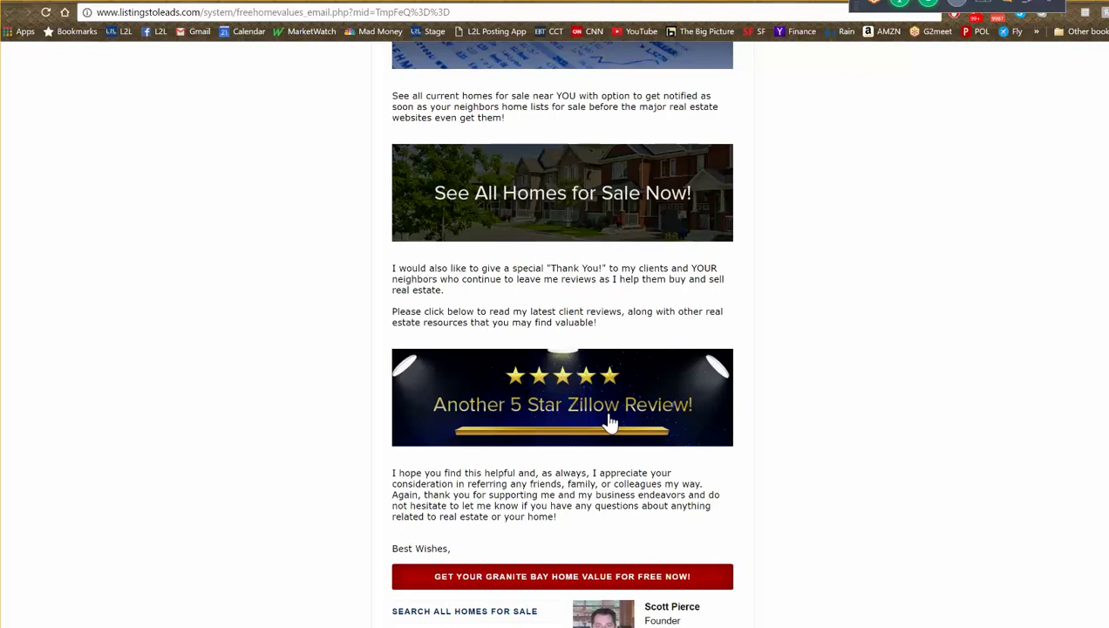
scroll(615, 422, up, 2)
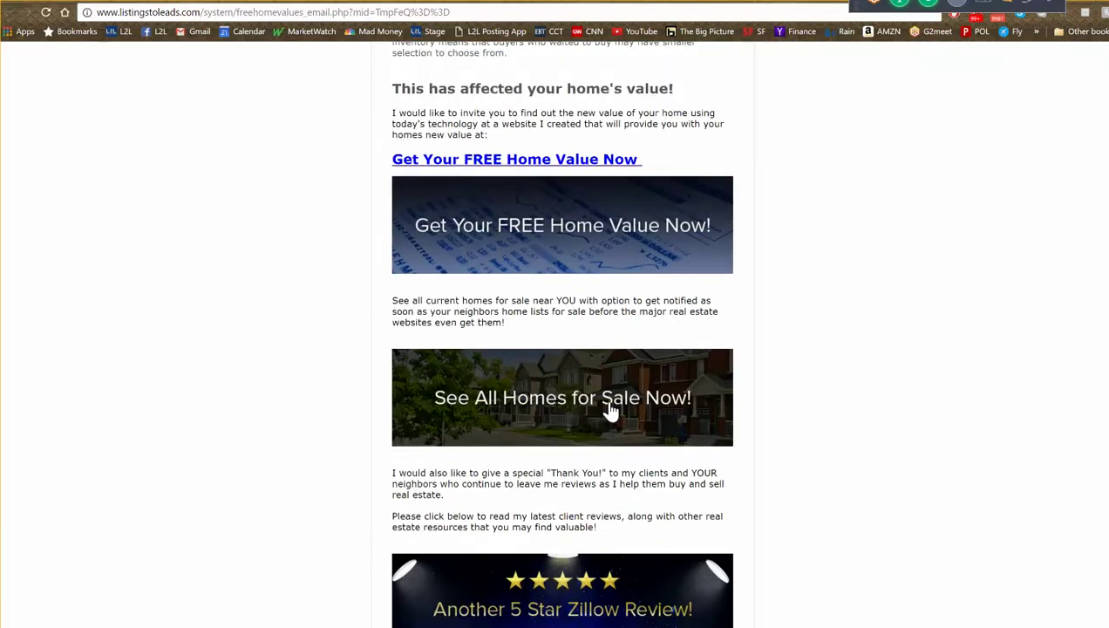
scroll(614, 388, up, 1)
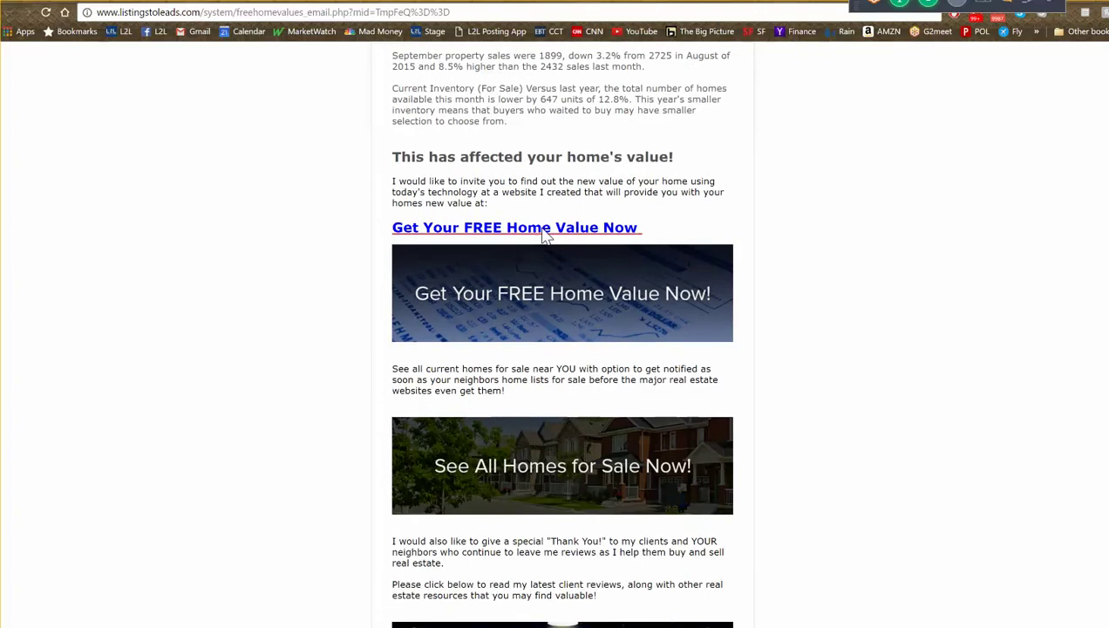
click(544, 232)
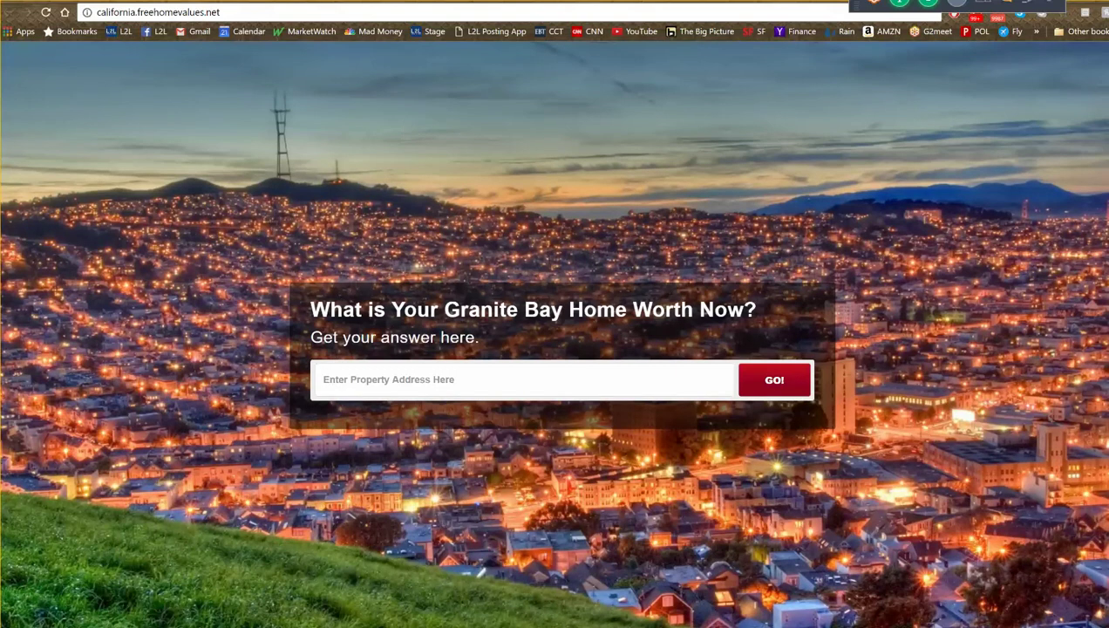
- Go back to the landing page customization page and scroll to the Seller Lead Gen Email Newsletters section
key(alt+Left)
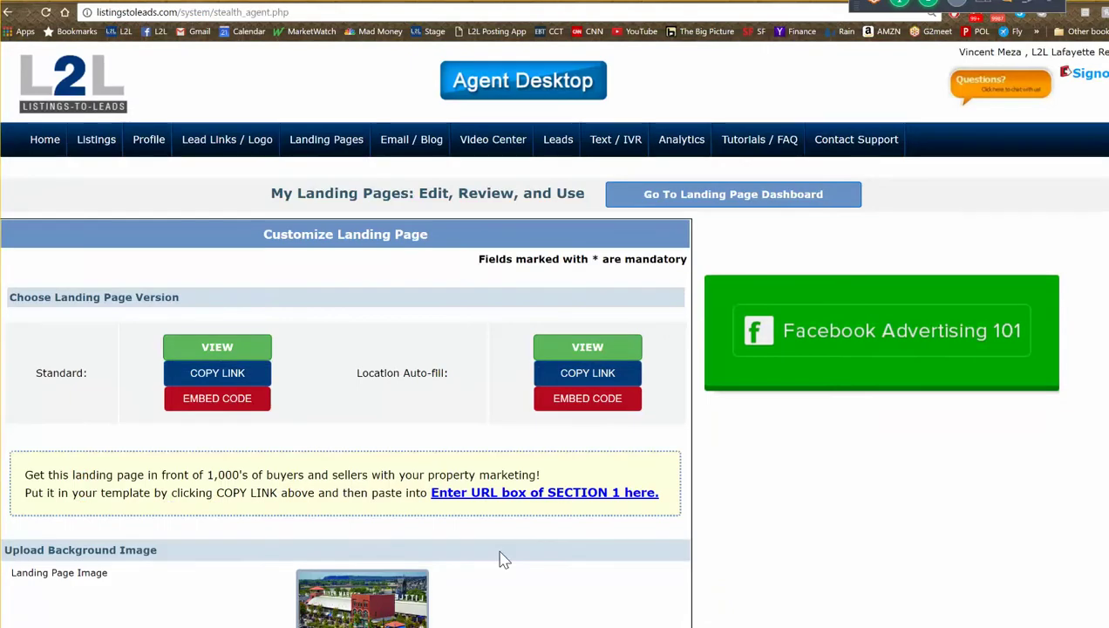
scroll(501, 563, down, 3)
scroll(455, 448, down, 2)
scroll(455, 446, down, 2)
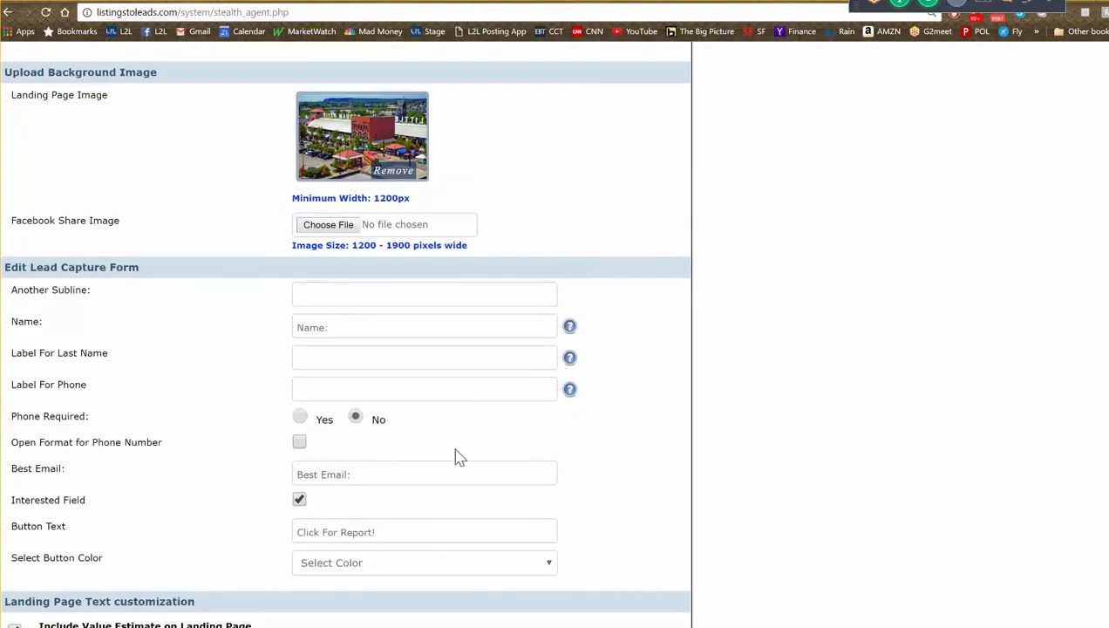
scroll(459, 452, down, 3)
scroll(479, 448, down, 2)
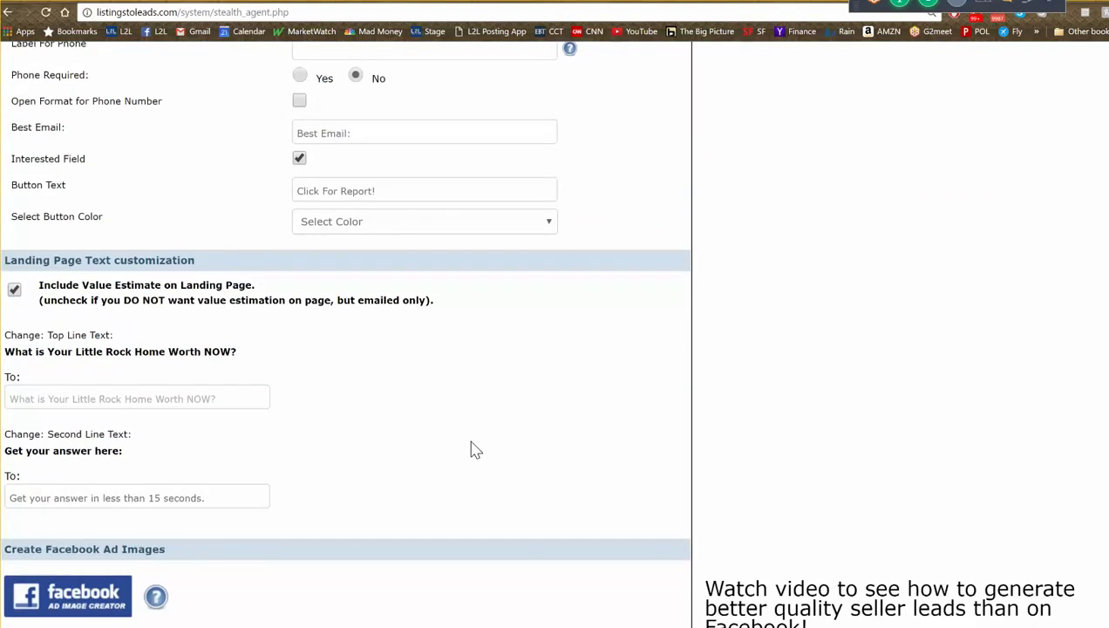
scroll(470, 448, down, 3)
scroll(471, 453, down, 6)
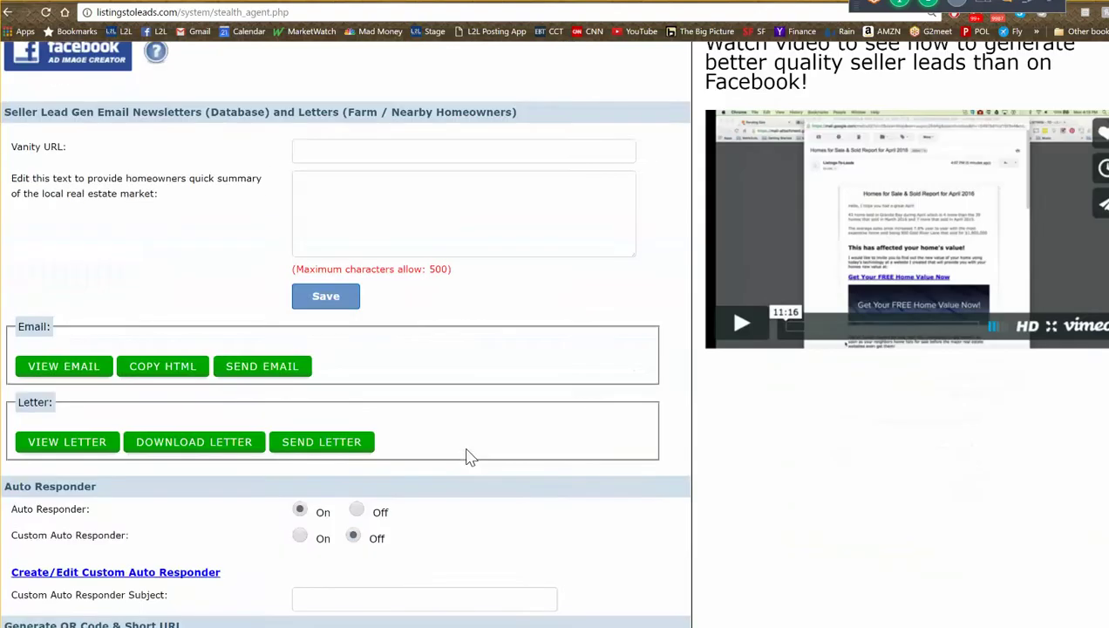
scroll(471, 454, up, 2)
- Preview the agent's own market report email and follow its 'Get Your FREE Home Value Now!' banner
click(78, 372)
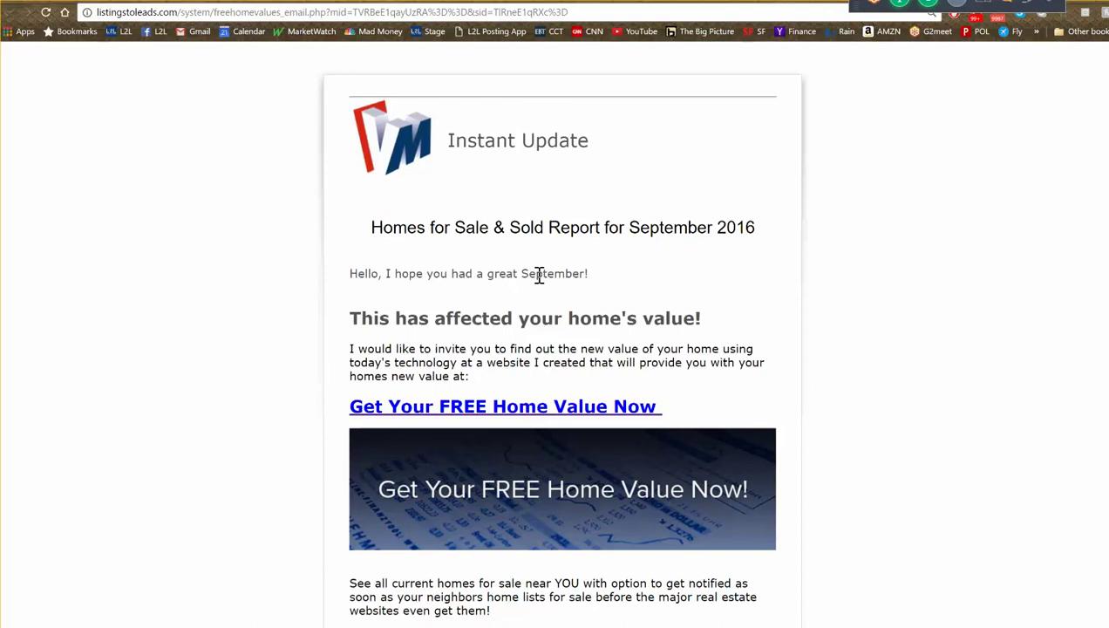
scroll(534, 269, down, 1)
scroll(535, 269, down, 3)
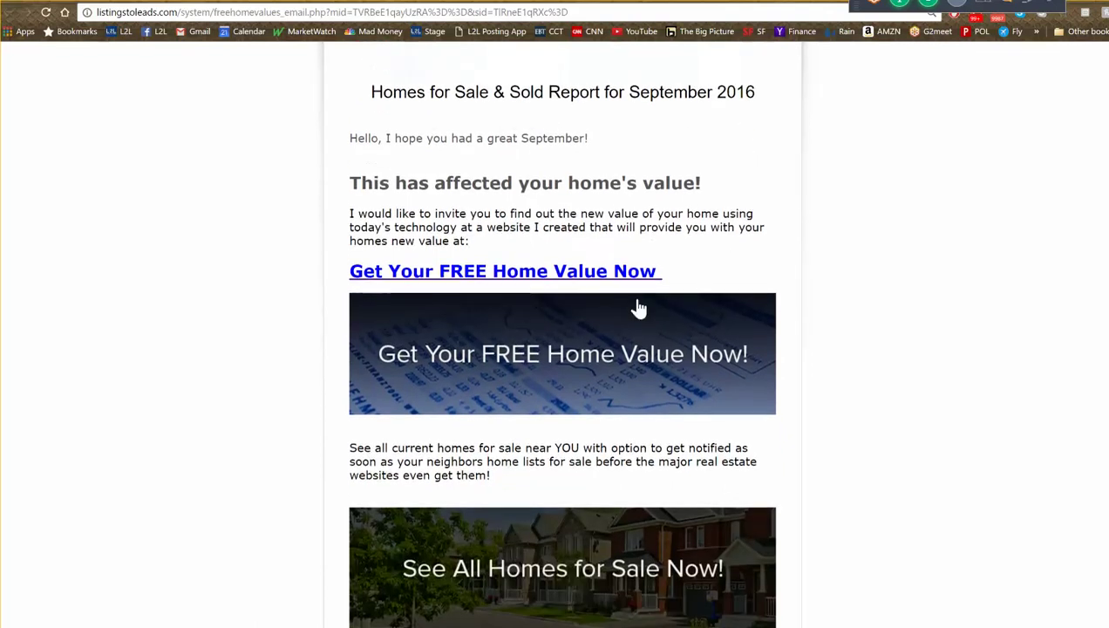
click(527, 354)
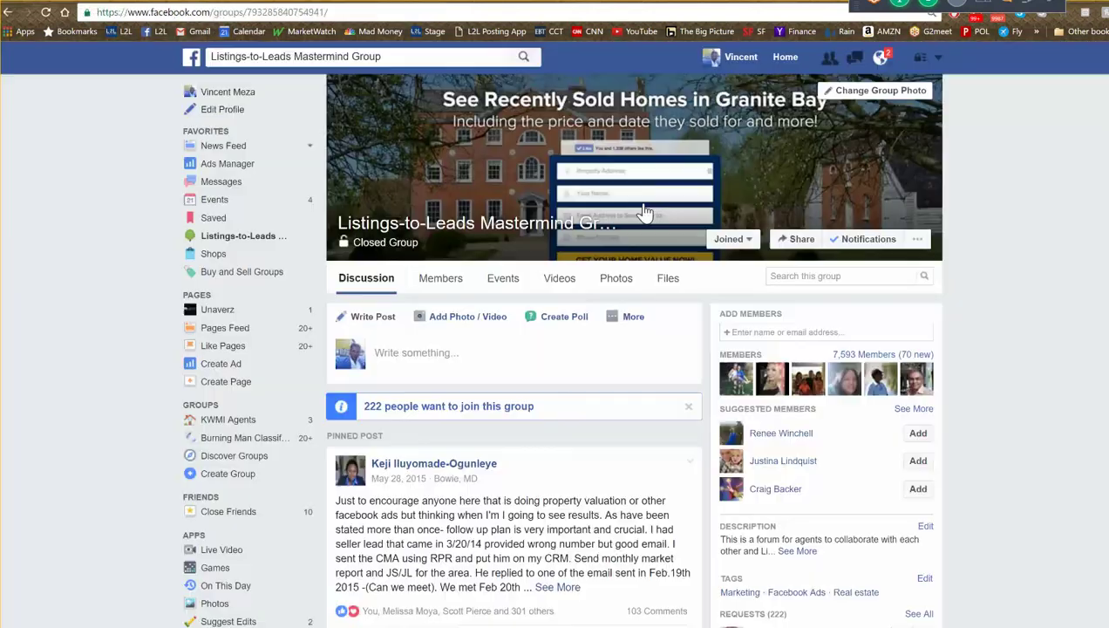
- Open the Orchard listing flyer from the group's Photos, then switch to the Little Rock home value page
click(622, 287)
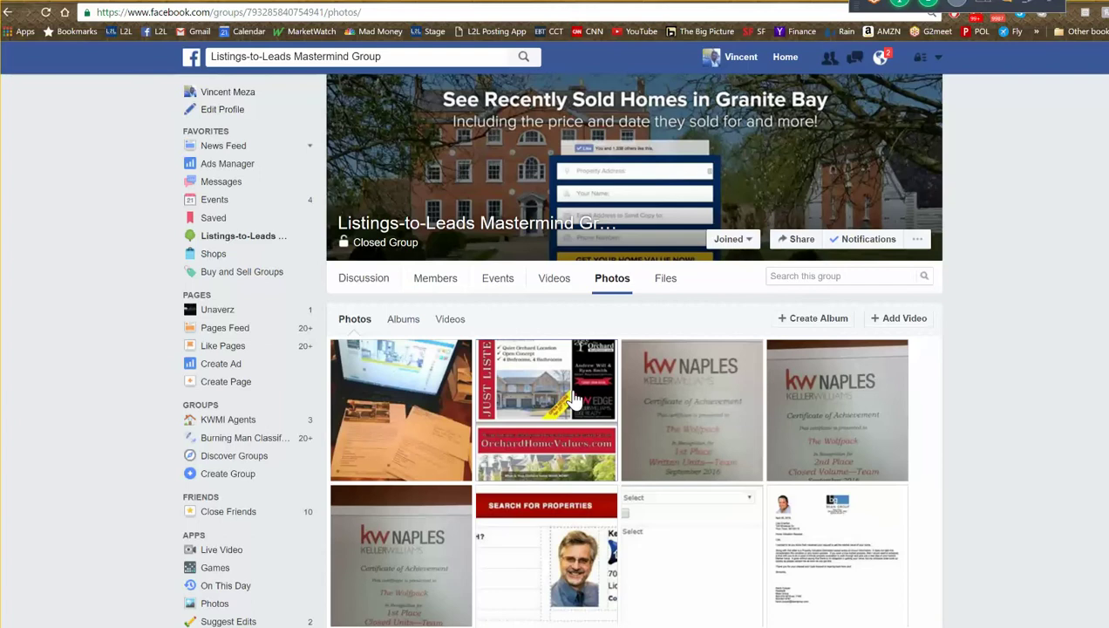
click(573, 396)
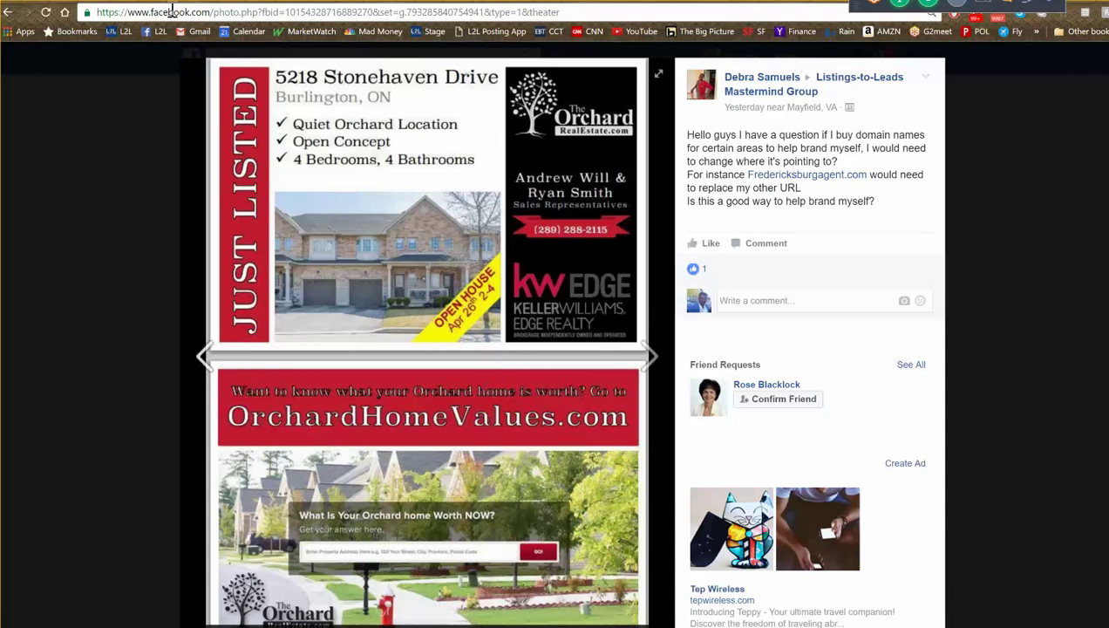
key(ctrl+Tab)
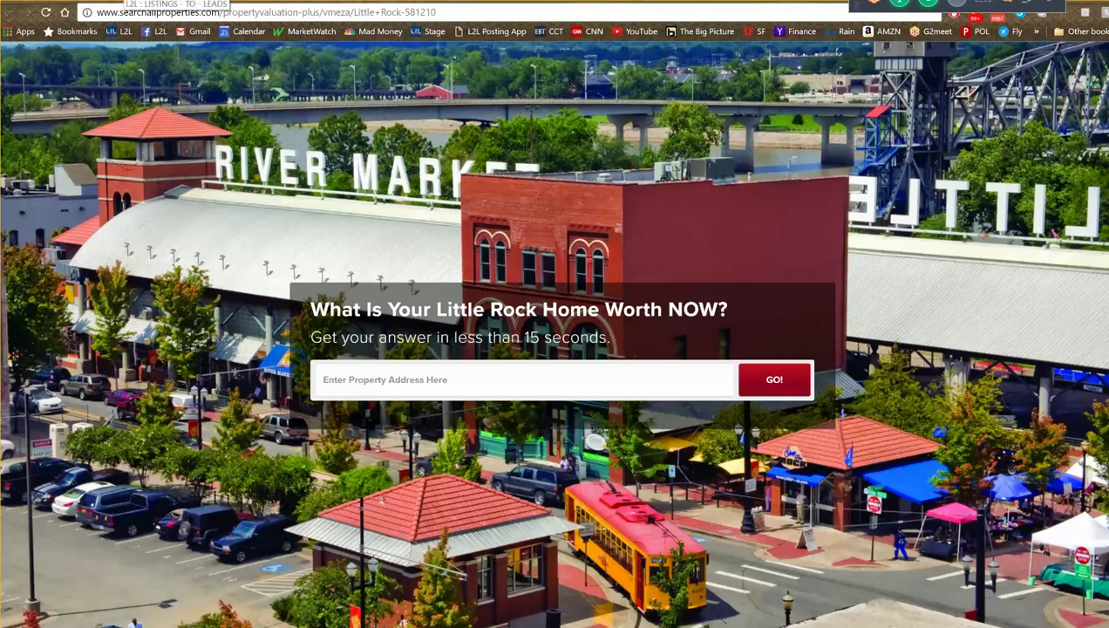
- Go via the market report email tab to the stealth_agent.php landing page editor, scrolled to the top
click(125, 0)
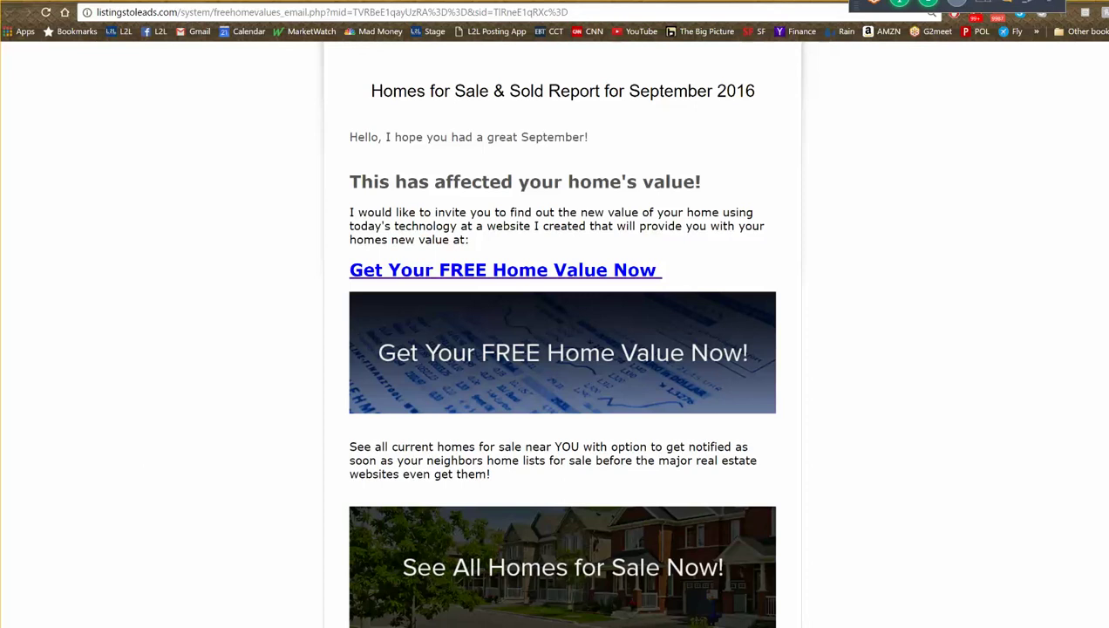
click(201, 1)
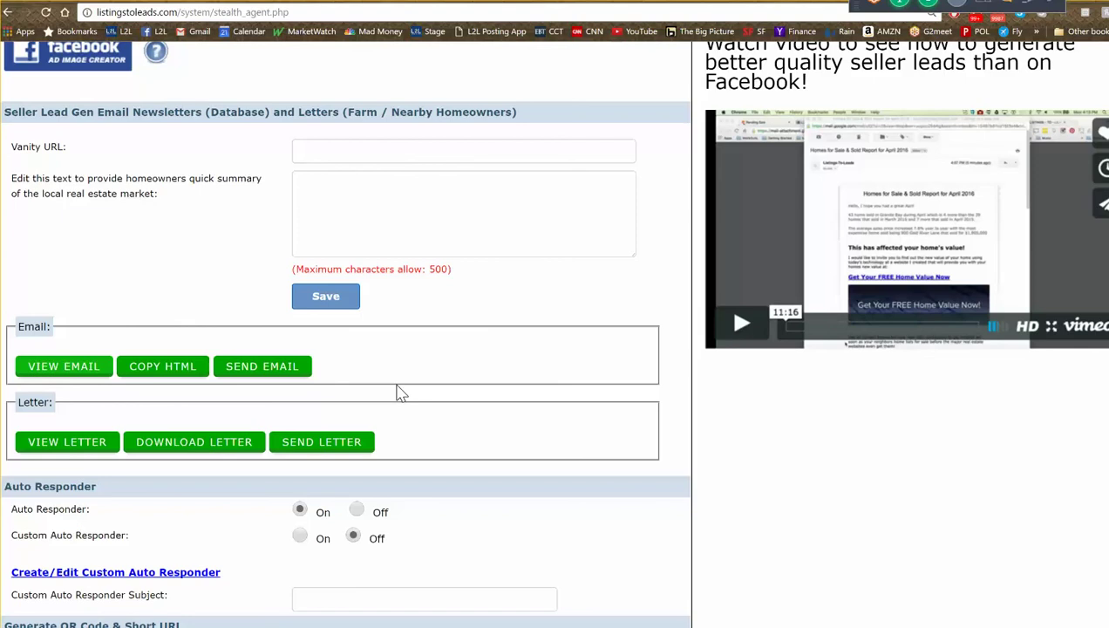
scroll(358, 261, up, 10)
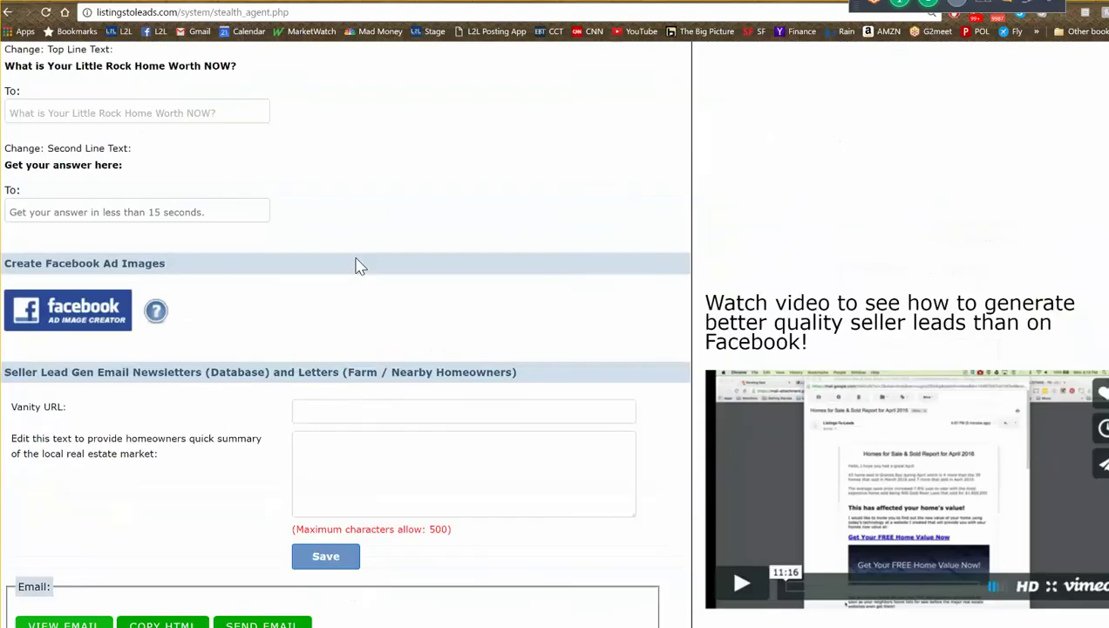
scroll(342, 252, up, 6)
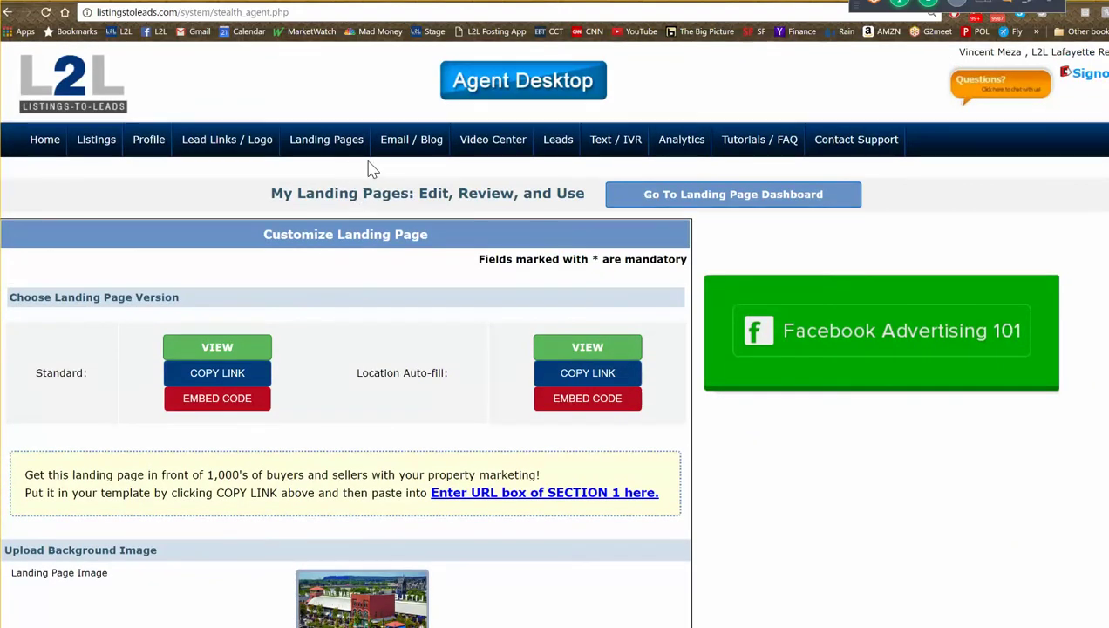
click(96, 149)
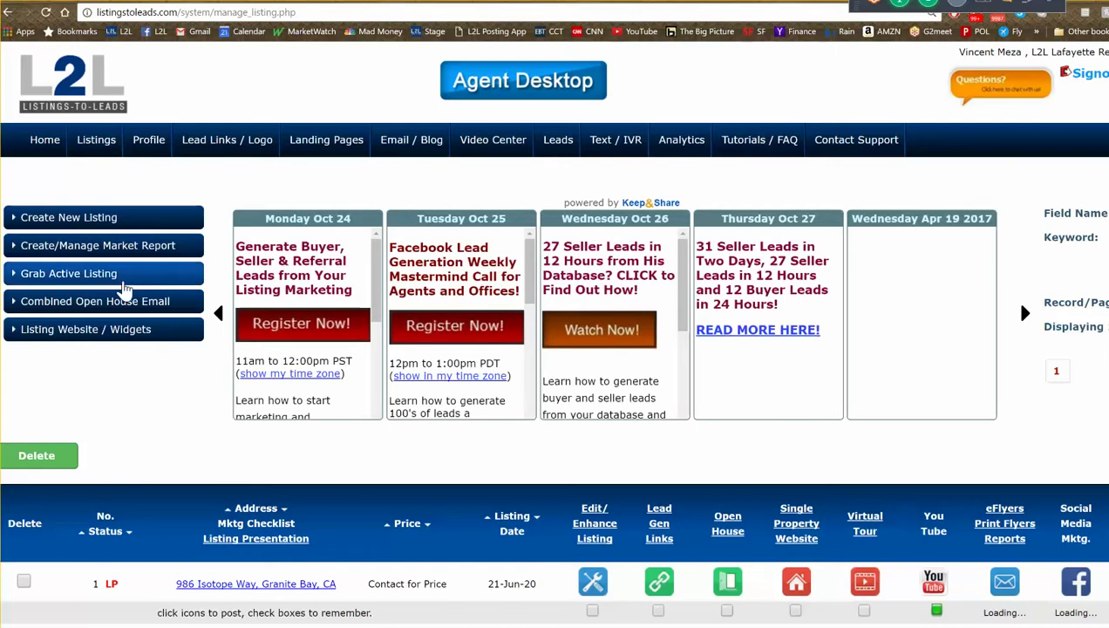
scroll(123, 298, down, 3)
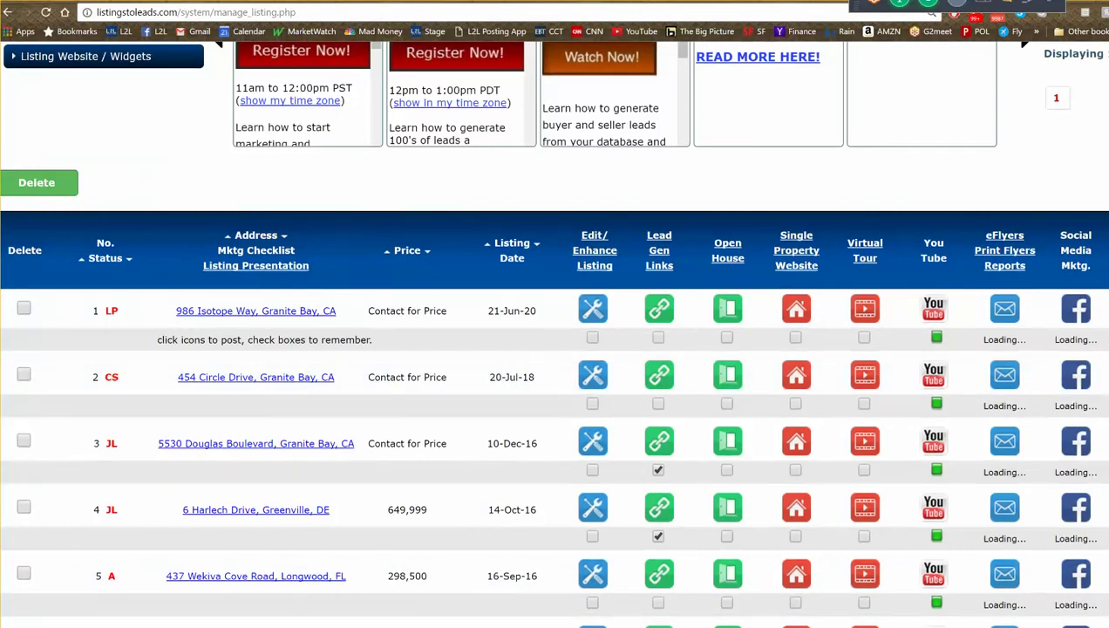
scroll(304, 399, right, 5)
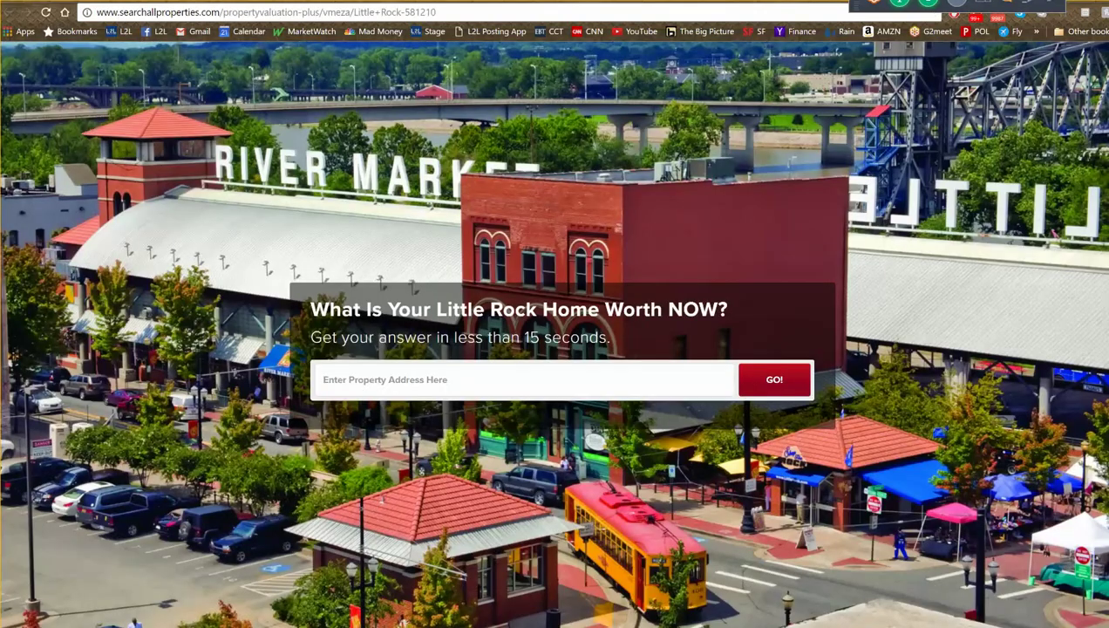
key(ctrl+l)
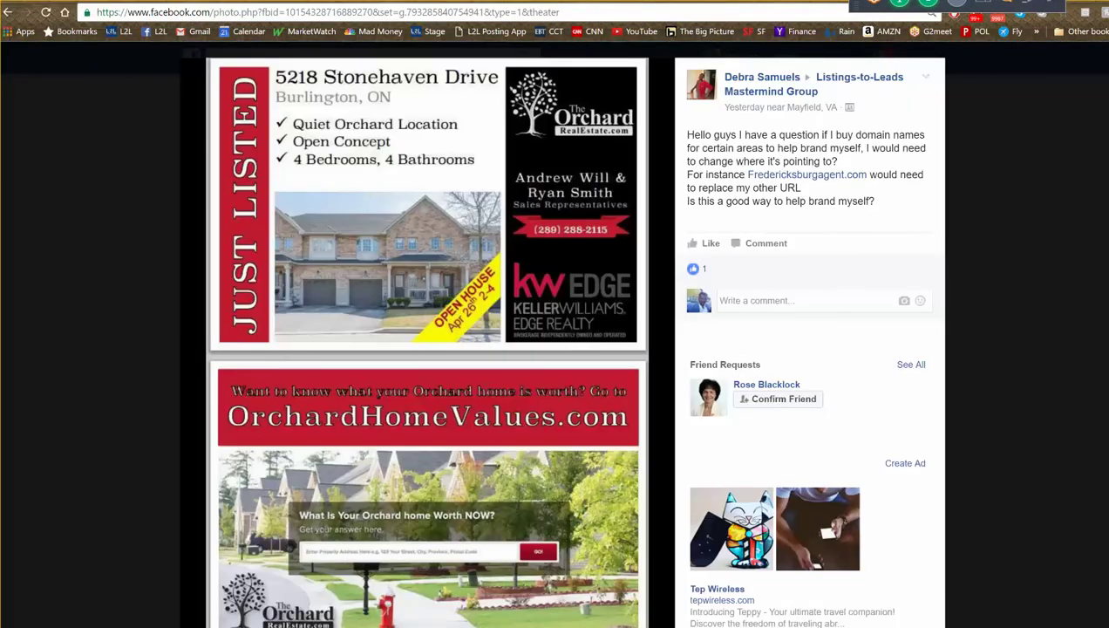
click(1051, 84)
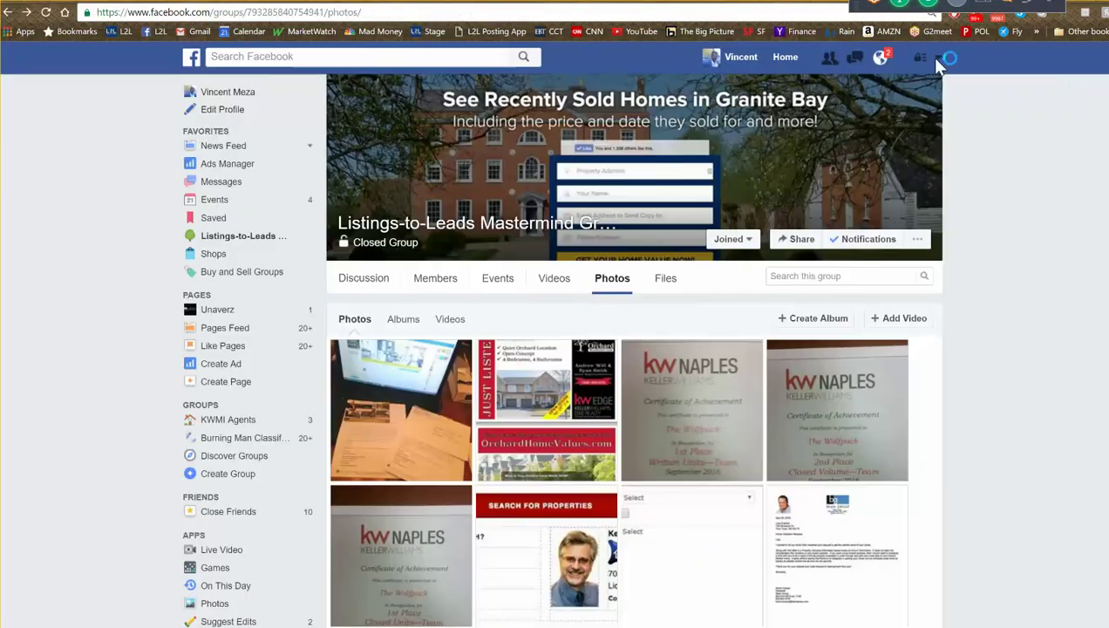
key(ctrl+Tab)
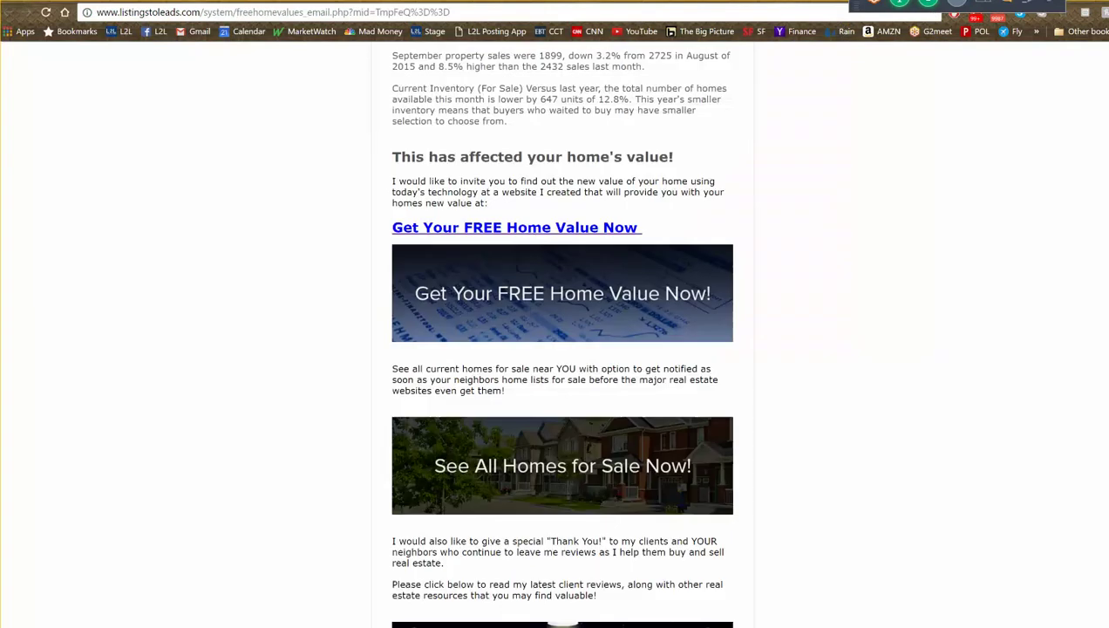
key(ctrl+Tab)
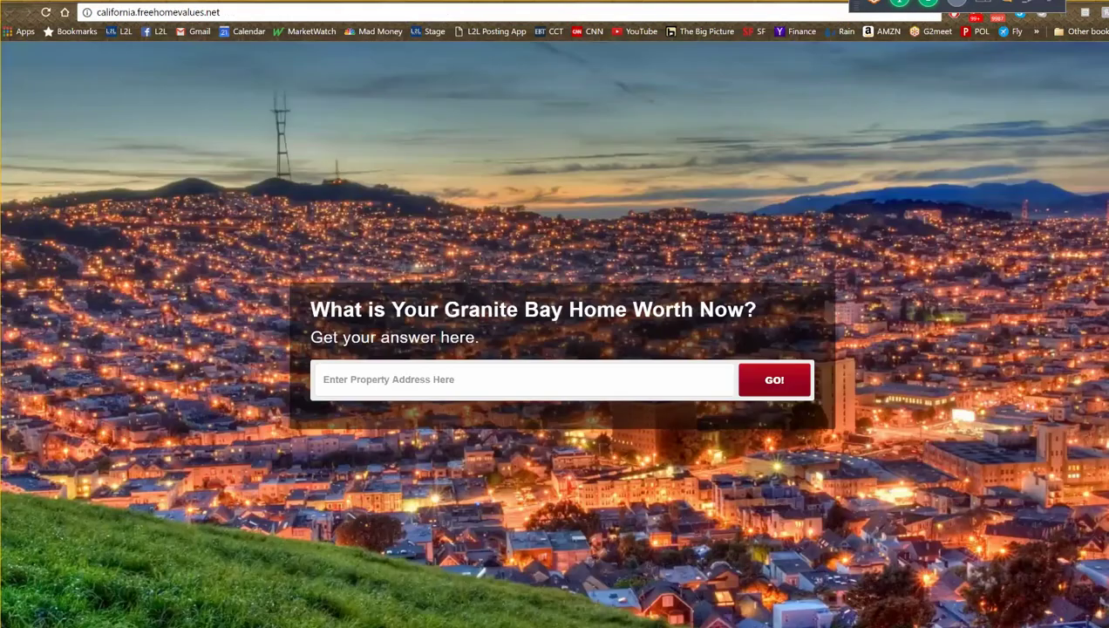
key(ctrl+Tab)
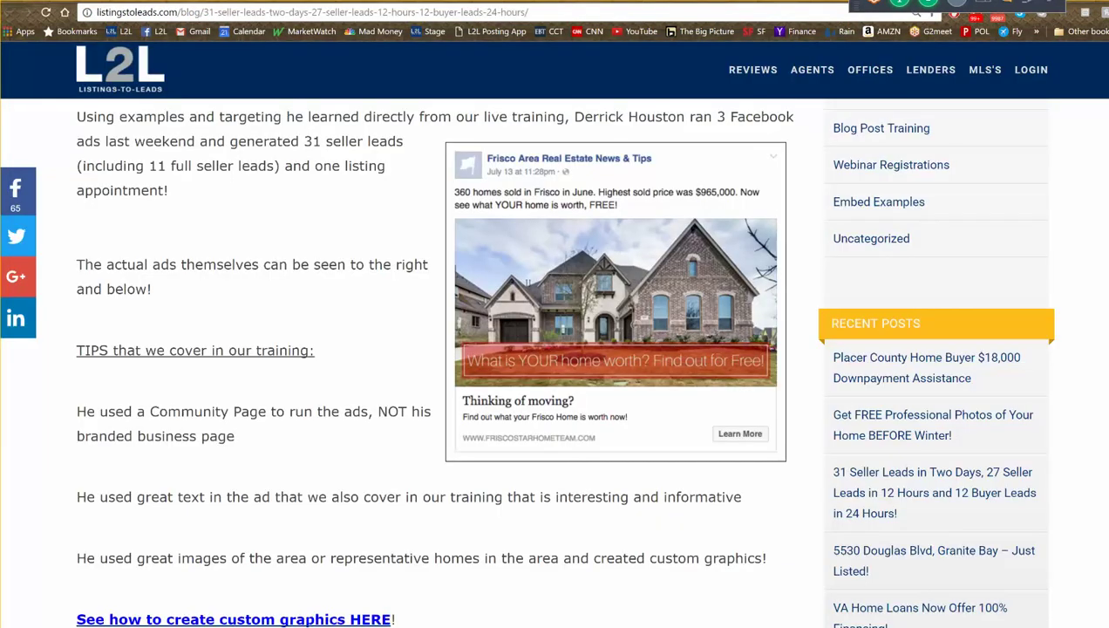
key(ctrl+Tab)
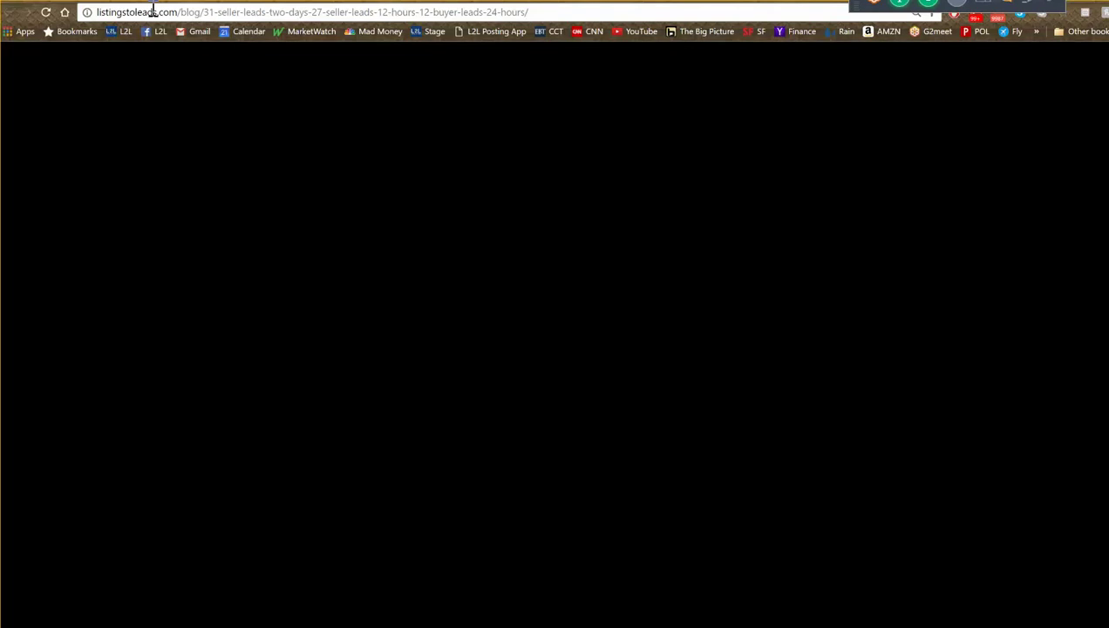
key(ctrl+Tab)
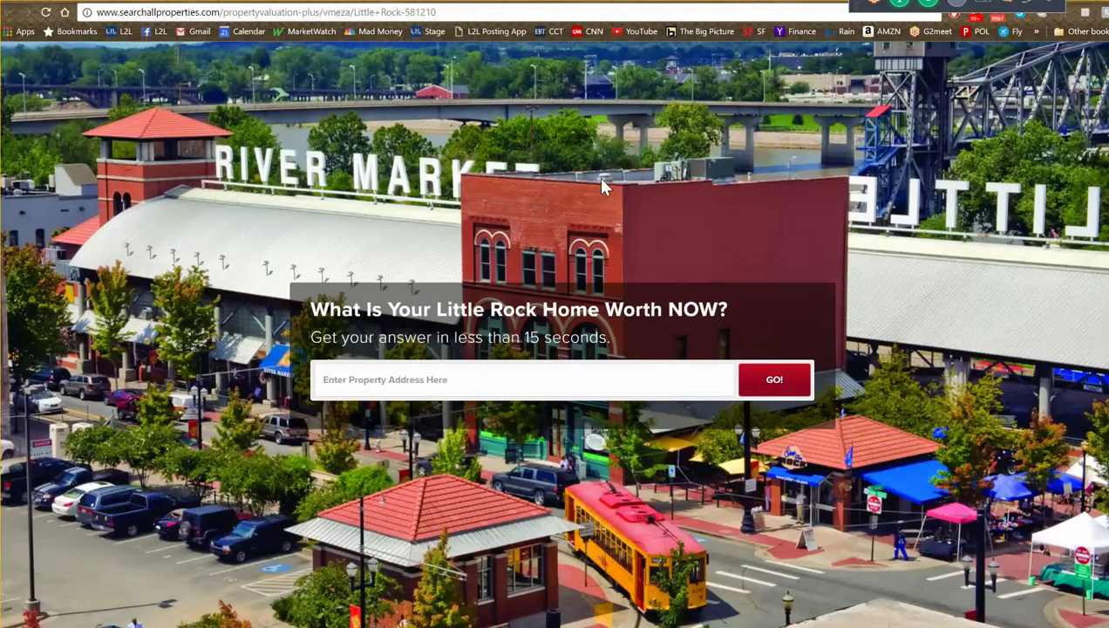
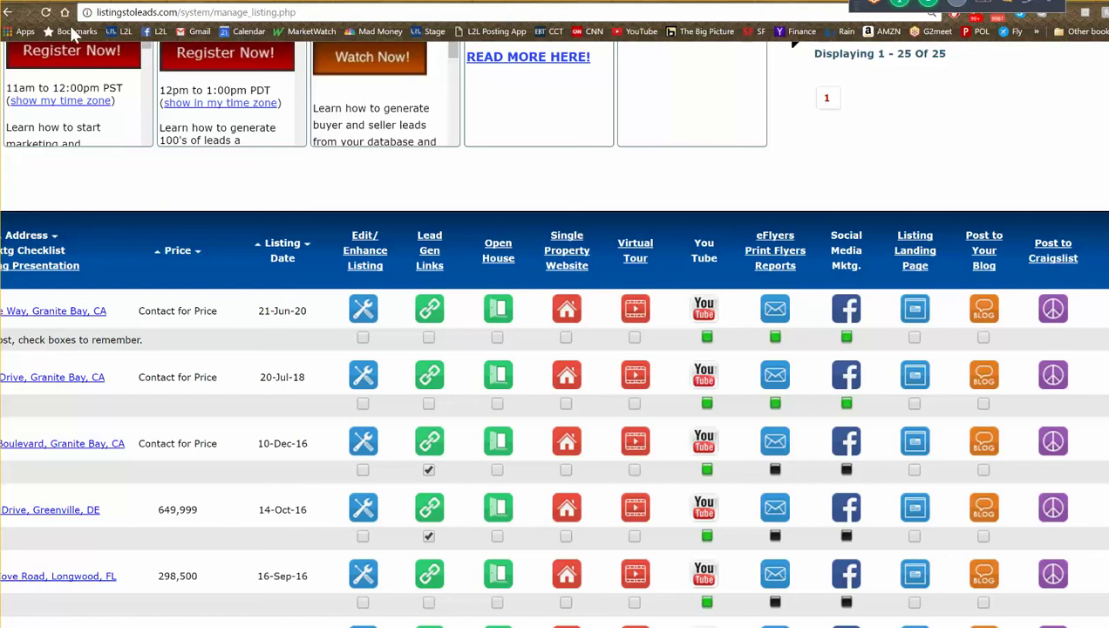
- Look at the grab-an-active-listing page, then return to the manage listings page
scroll(315, 364, down, 2)
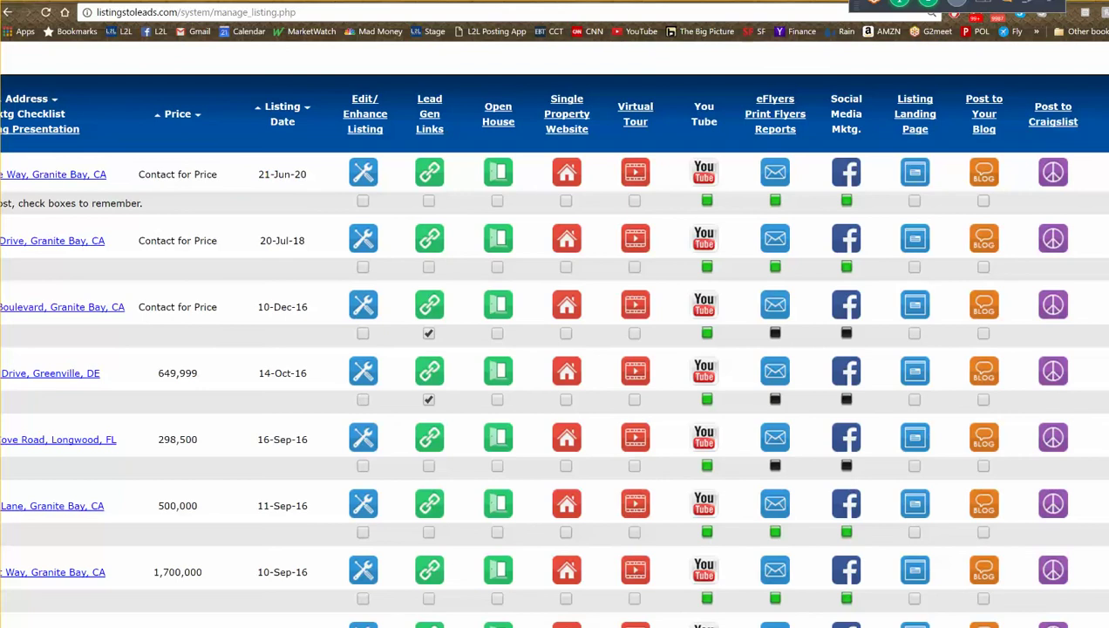
scroll(116, 279, left, 3)
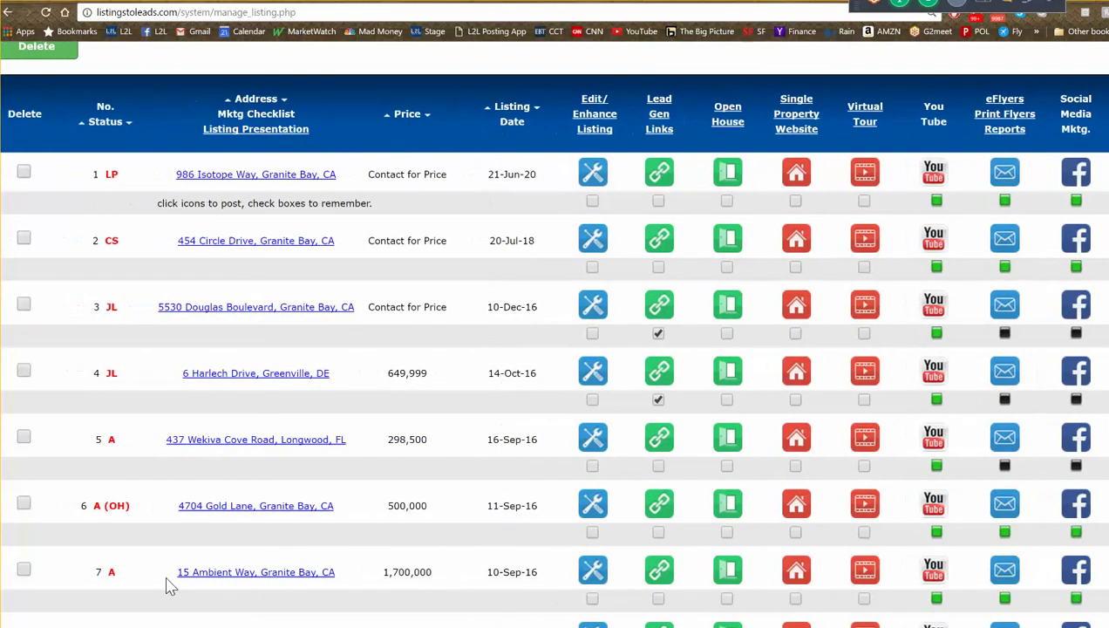
scroll(116, 279, up, 5)
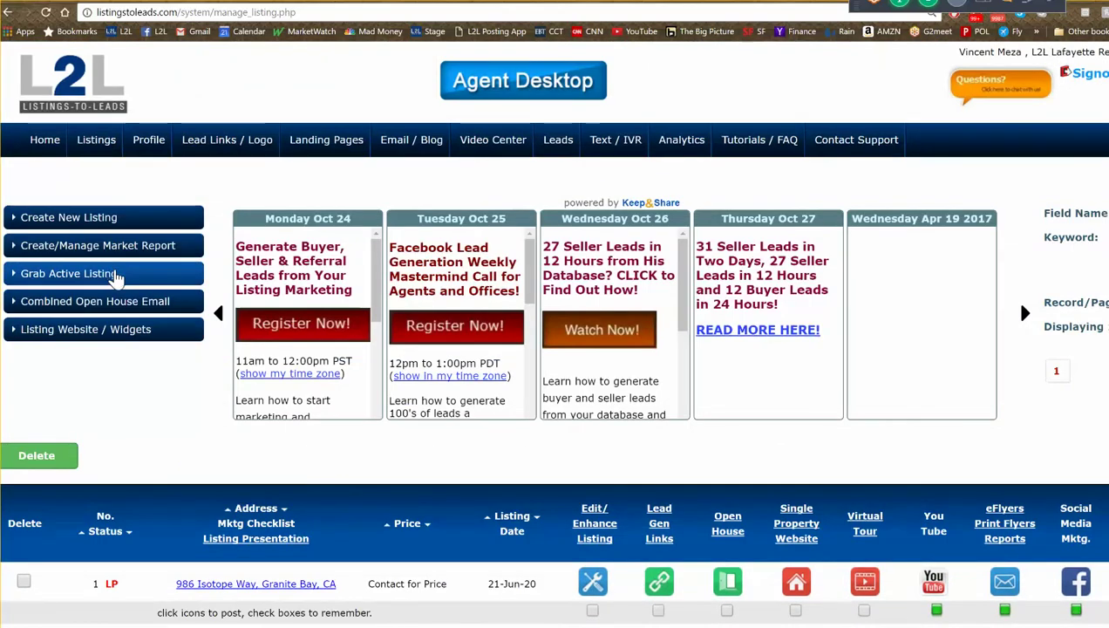
click(119, 278)
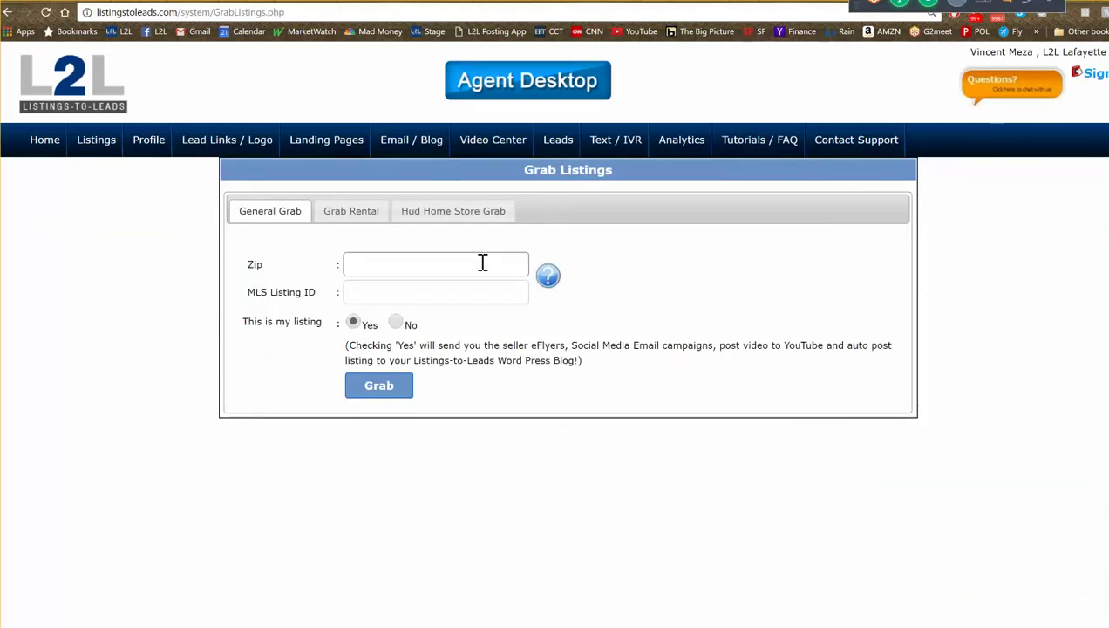
click(413, 264)
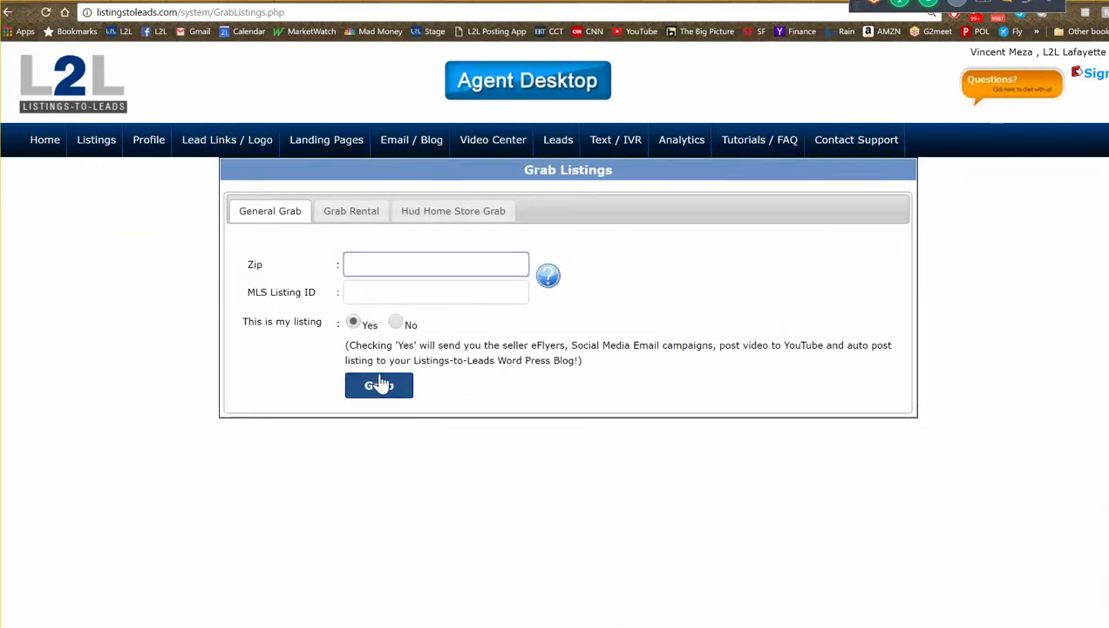
click(9, 13)
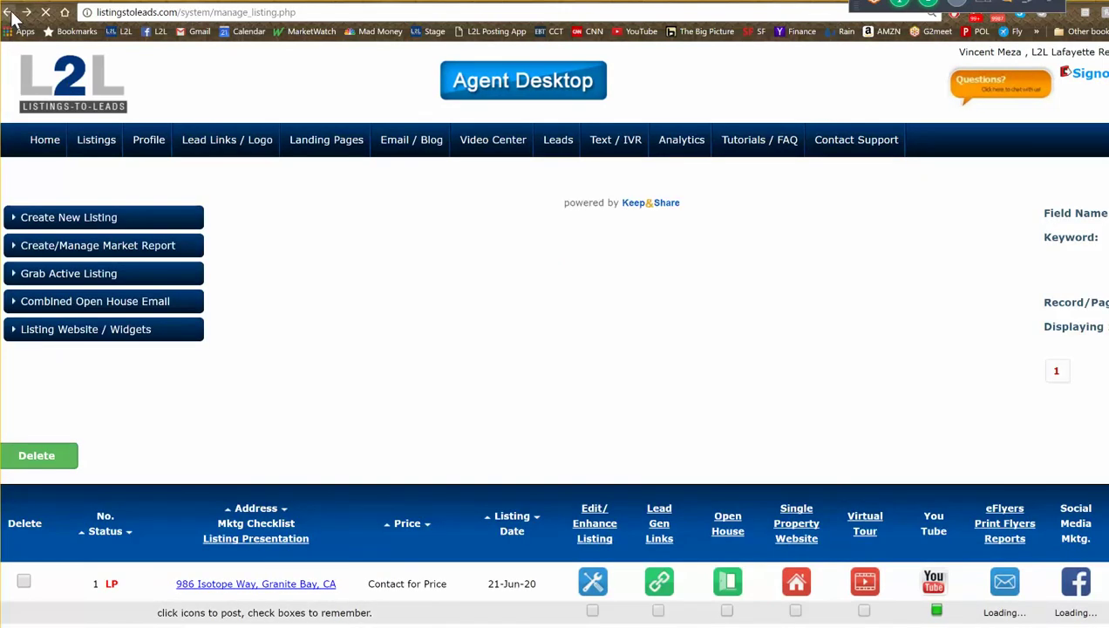
scroll(90, 113, down, 3)
scroll(90, 113, down, 2)
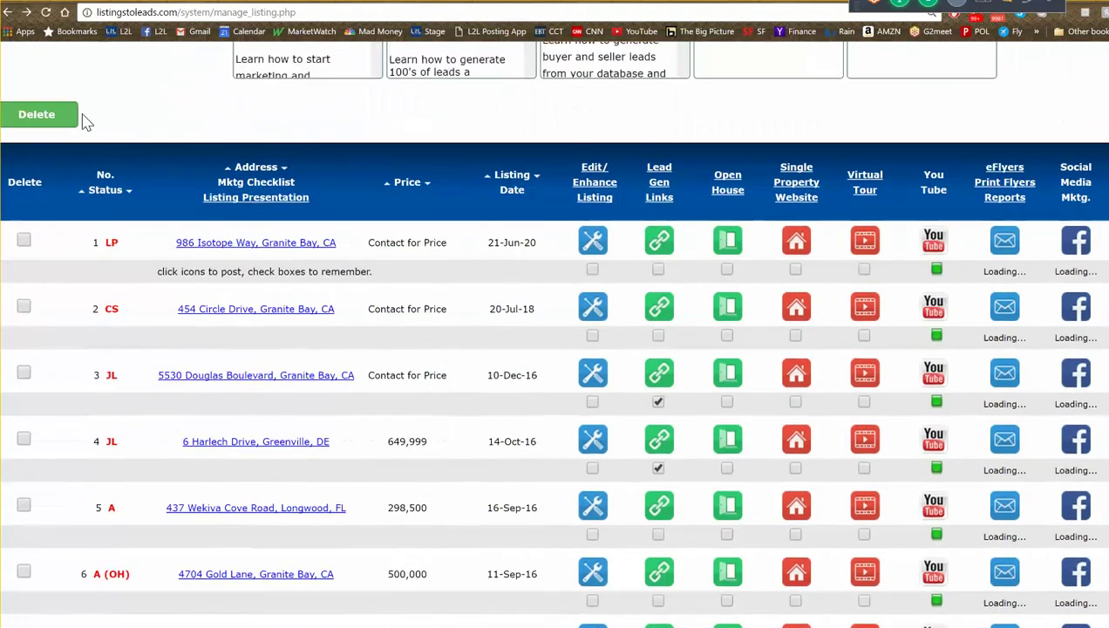
scroll(85, 129, down, 2)
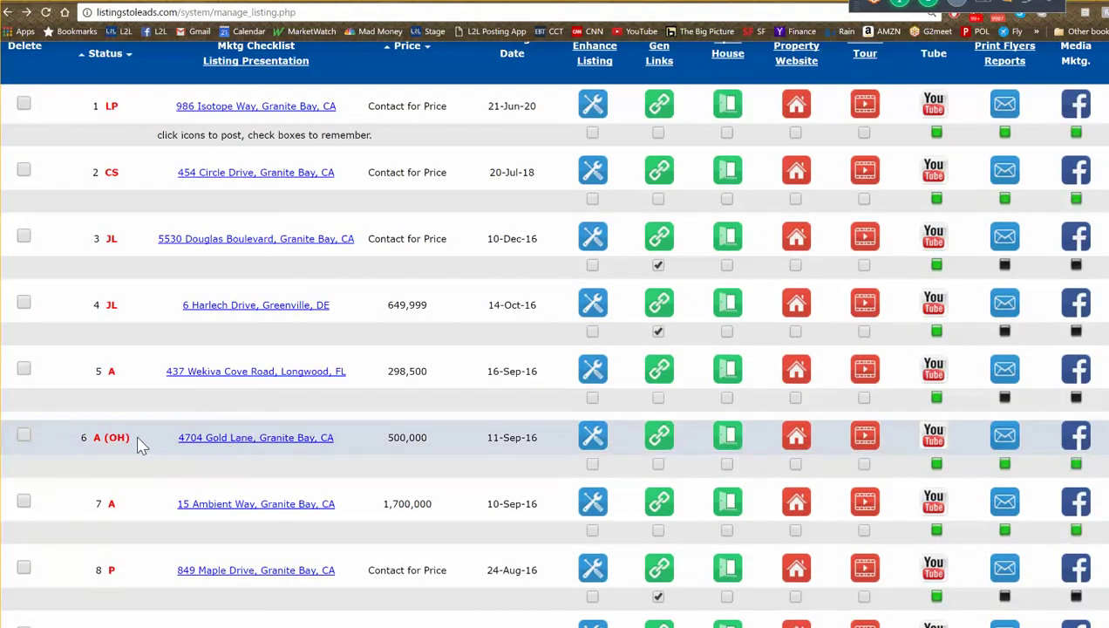
click(796, 445)
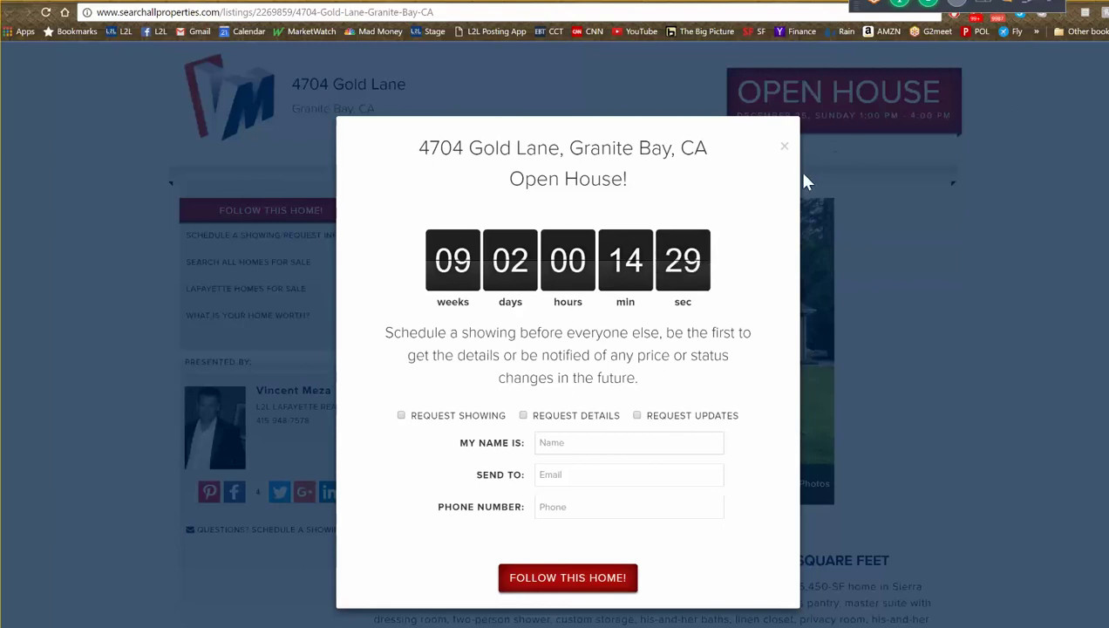
click(782, 152)
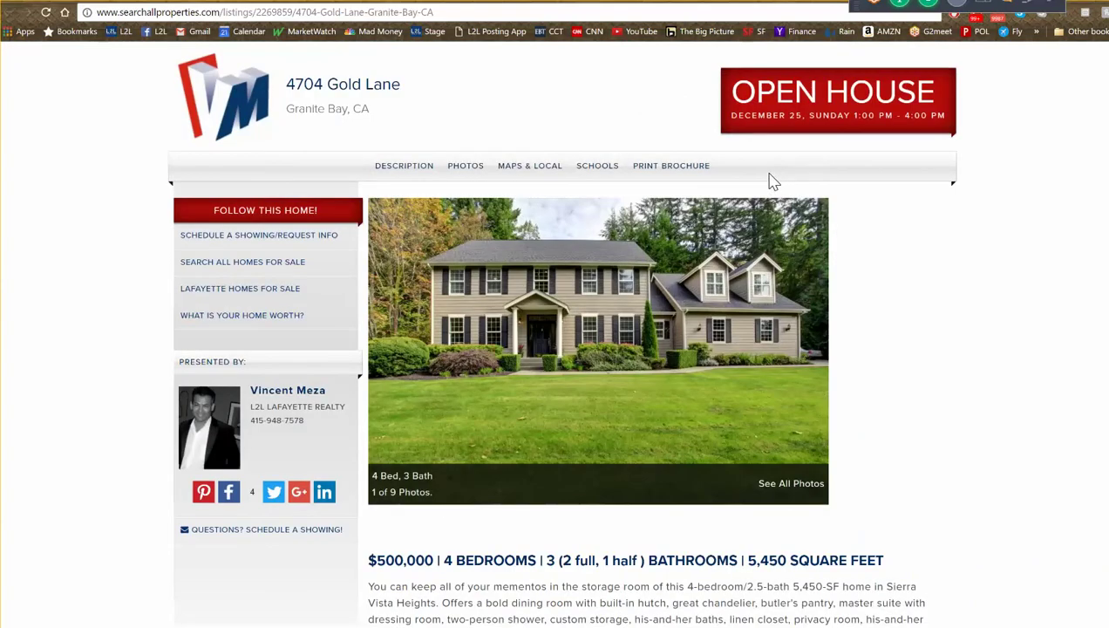
click(487, 12)
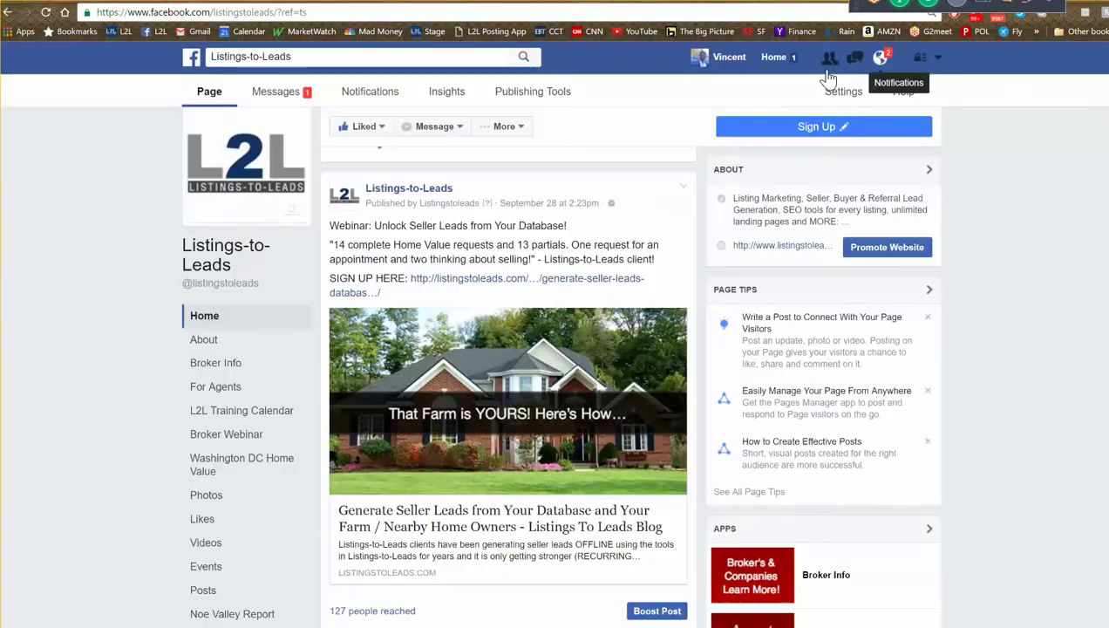
- Choose Create Ads from the Facebook account dropdown at the top right
click(938, 58)
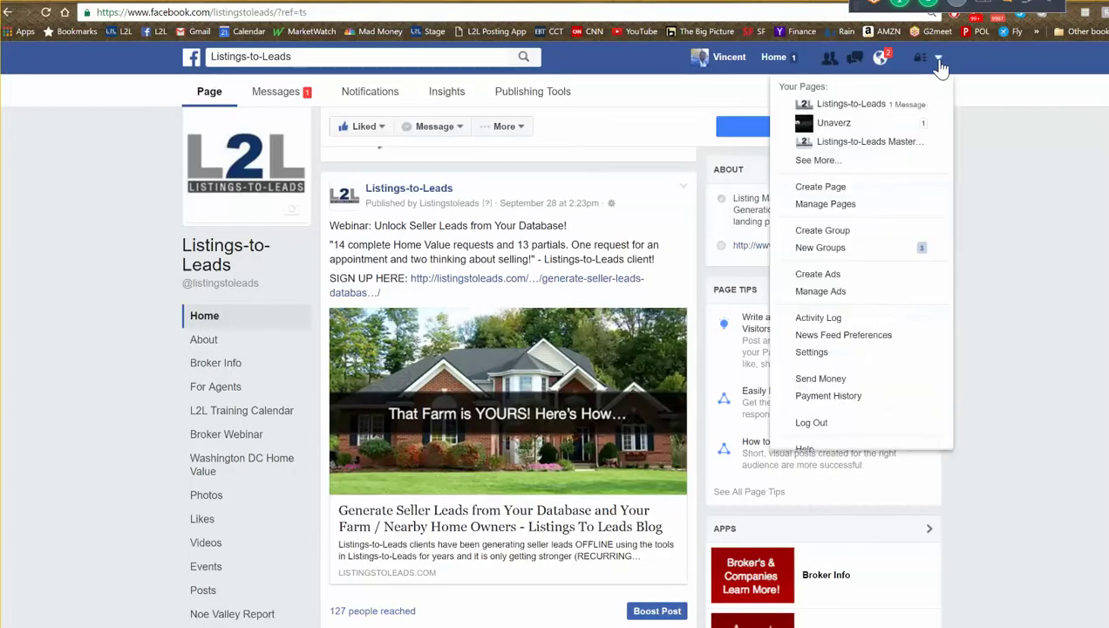
click(842, 277)
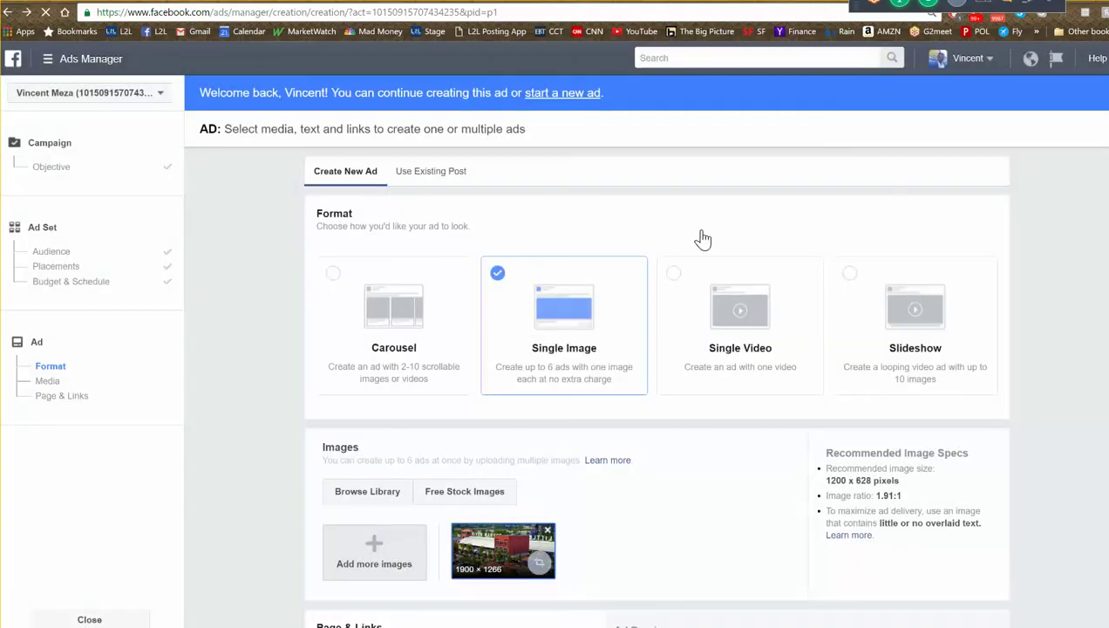
- Start a new ad with the Send people to your website objective, named 'Open Little Rock Oct'
click(573, 96)
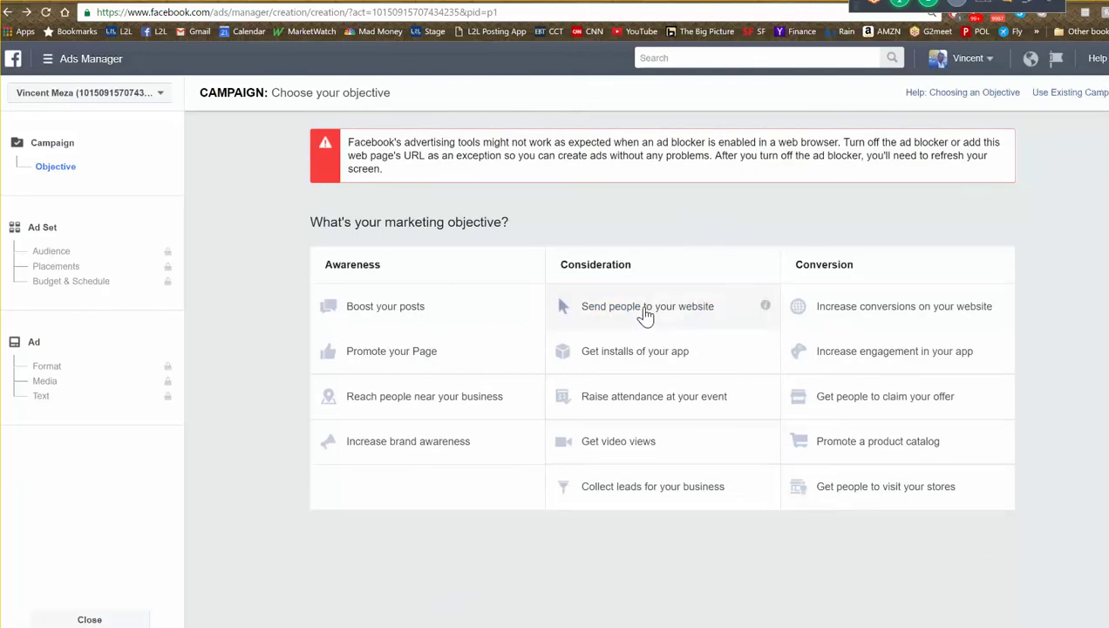
click(645, 312)
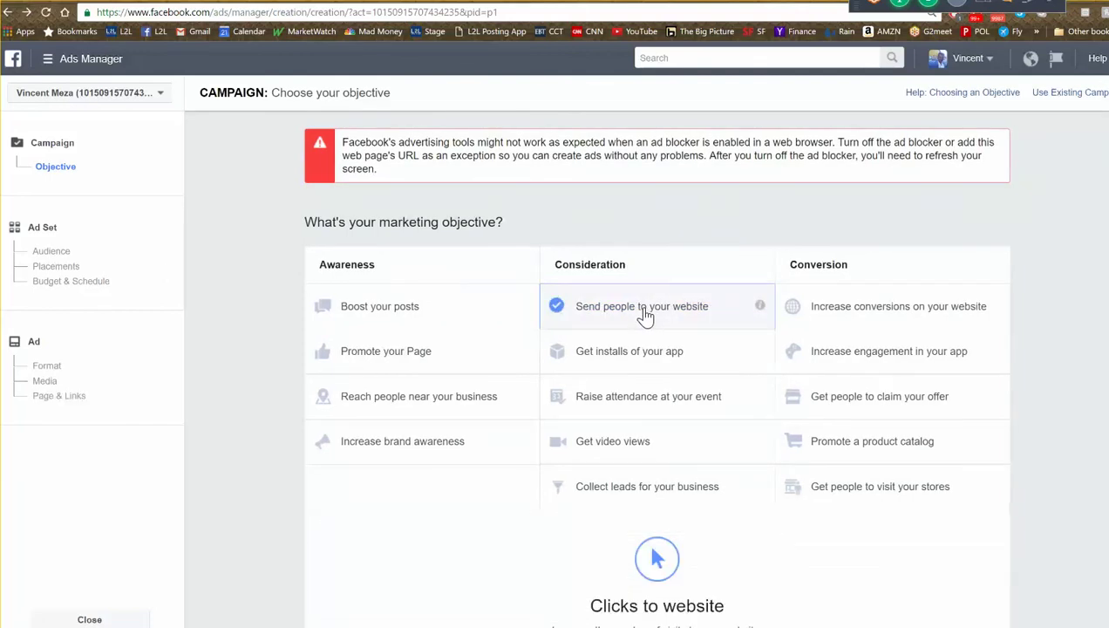
click(712, 478)
drag(713, 474, 507, 482)
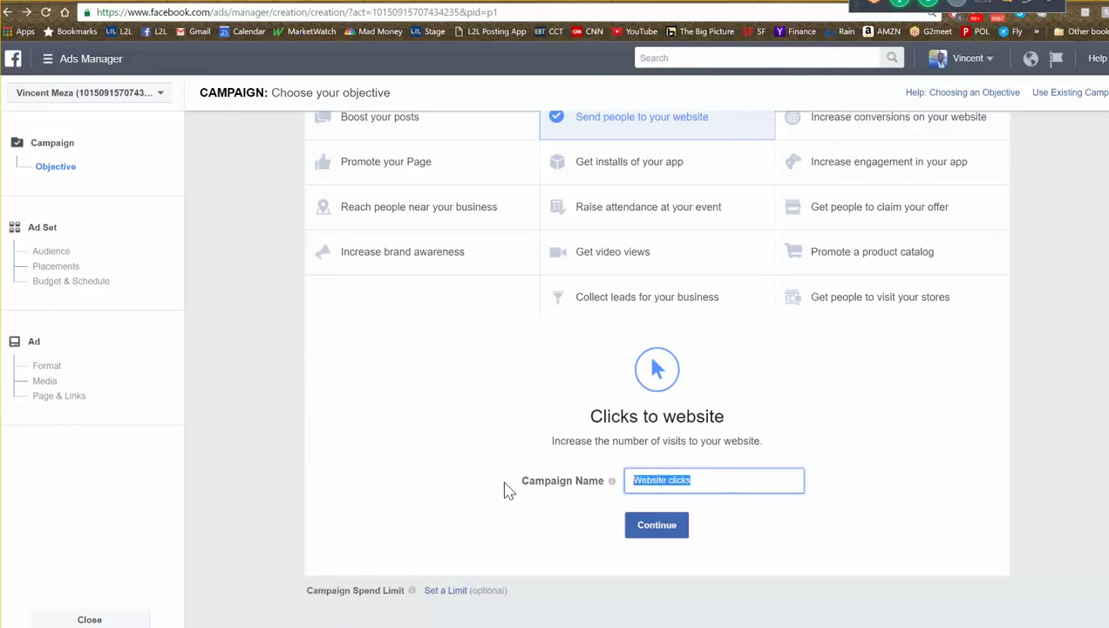
text(Open Little Rock G)
key(BackSpace)
text(Oct)
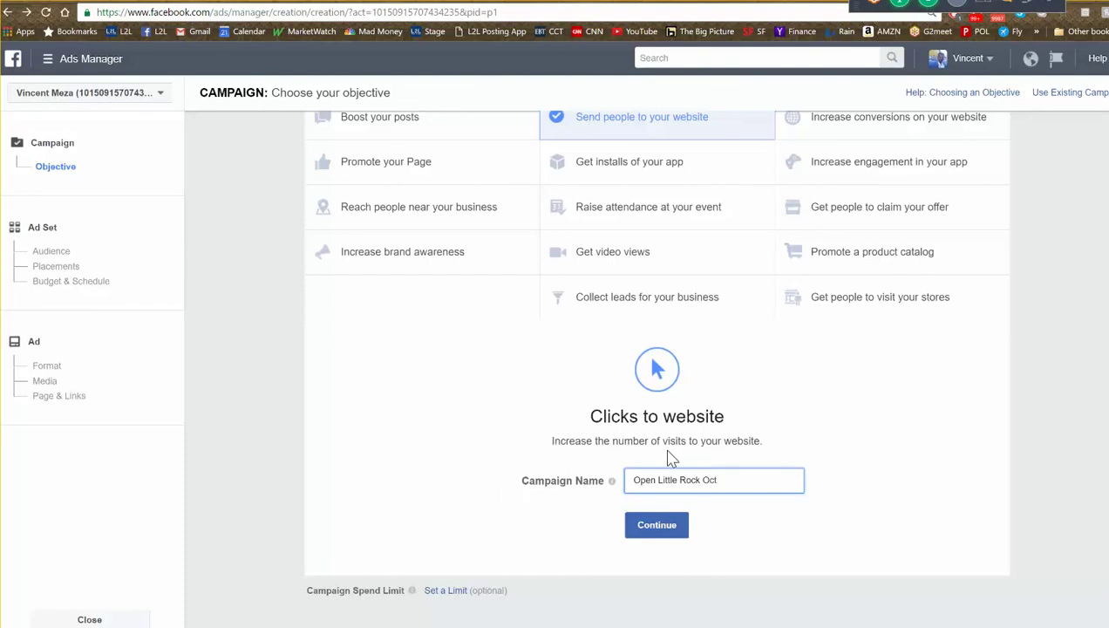
click(659, 531)
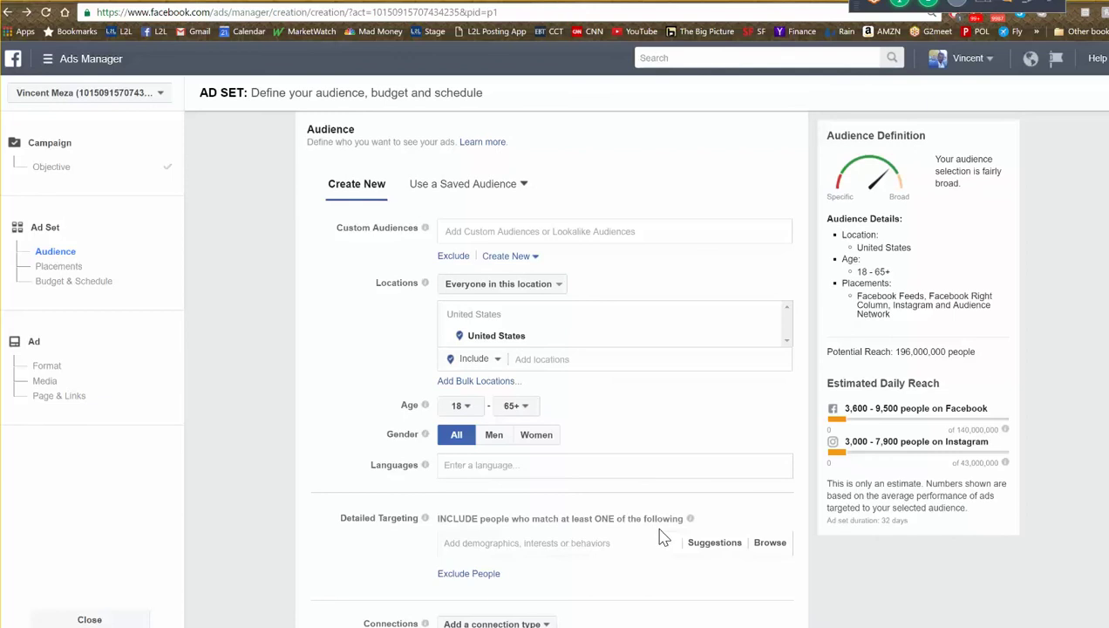
- Target North Little Rock, Arkansas with a 10-mile radius
click(567, 366)
text(little)
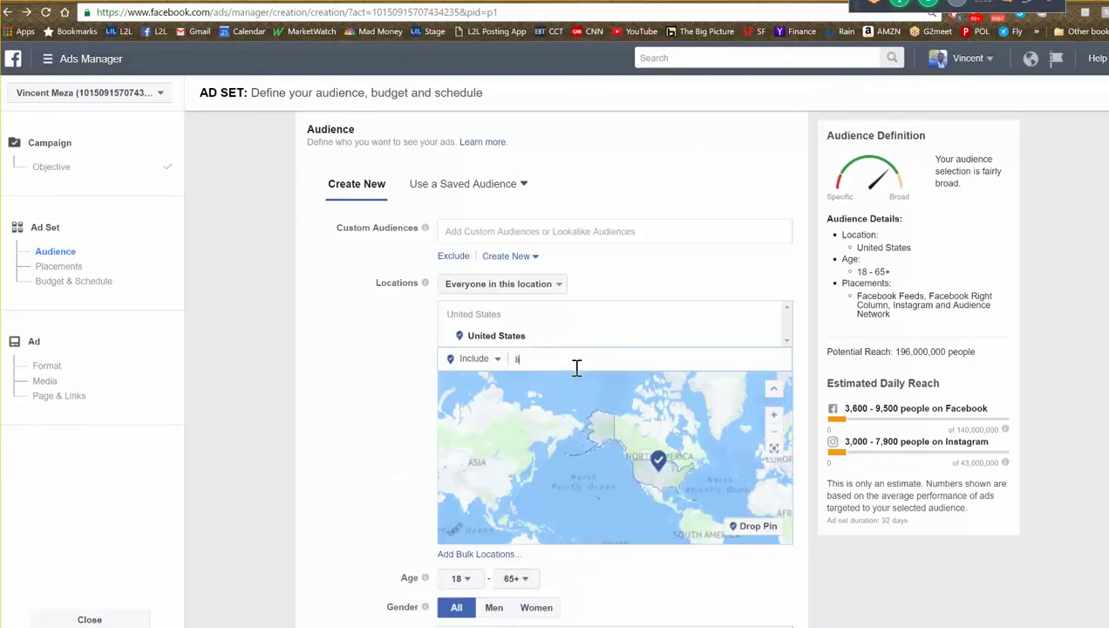
text( rock)
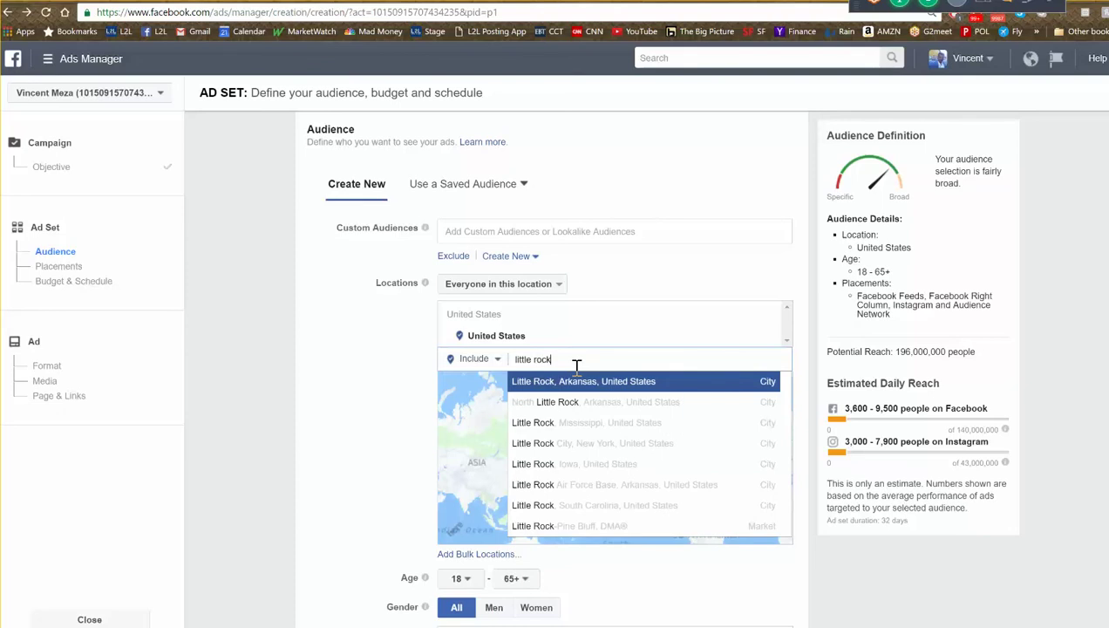
click(592, 408)
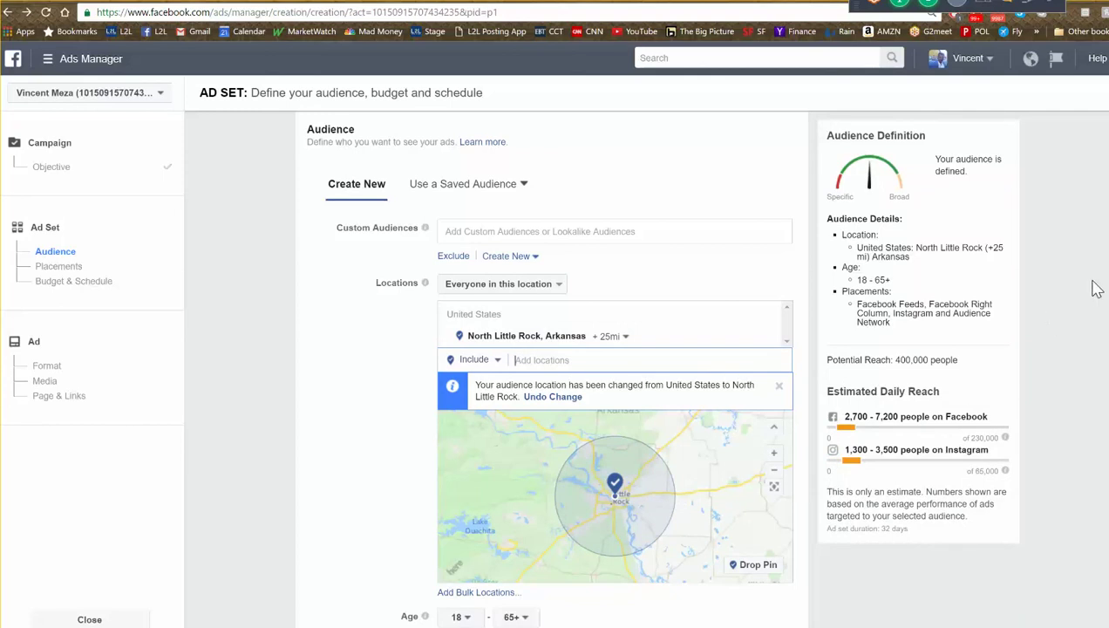
scroll(554, 349, down, 3)
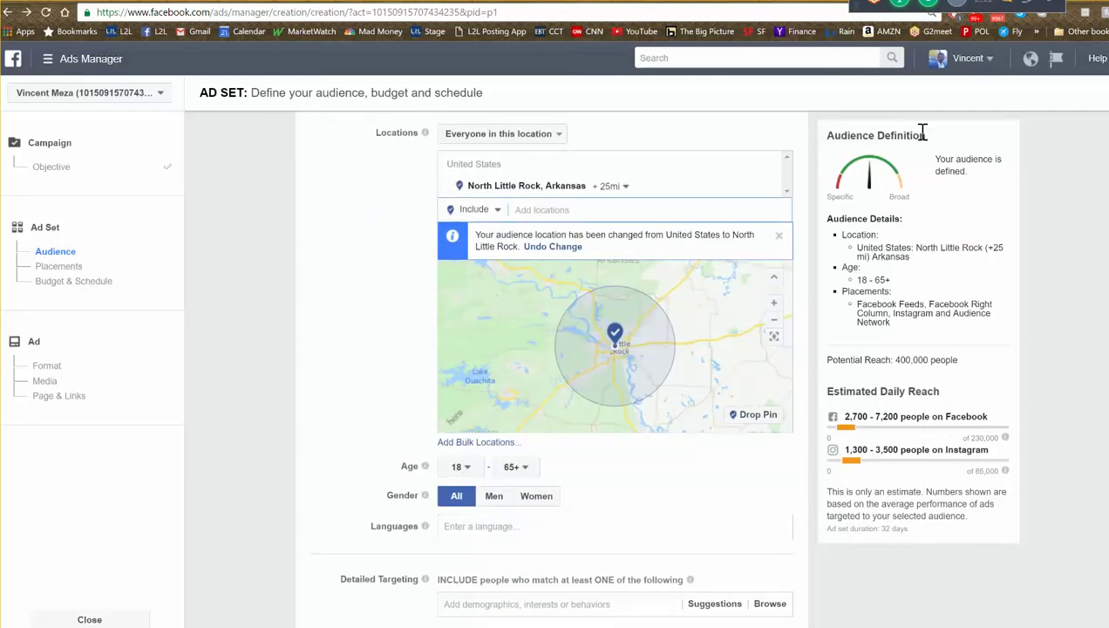
click(626, 189)
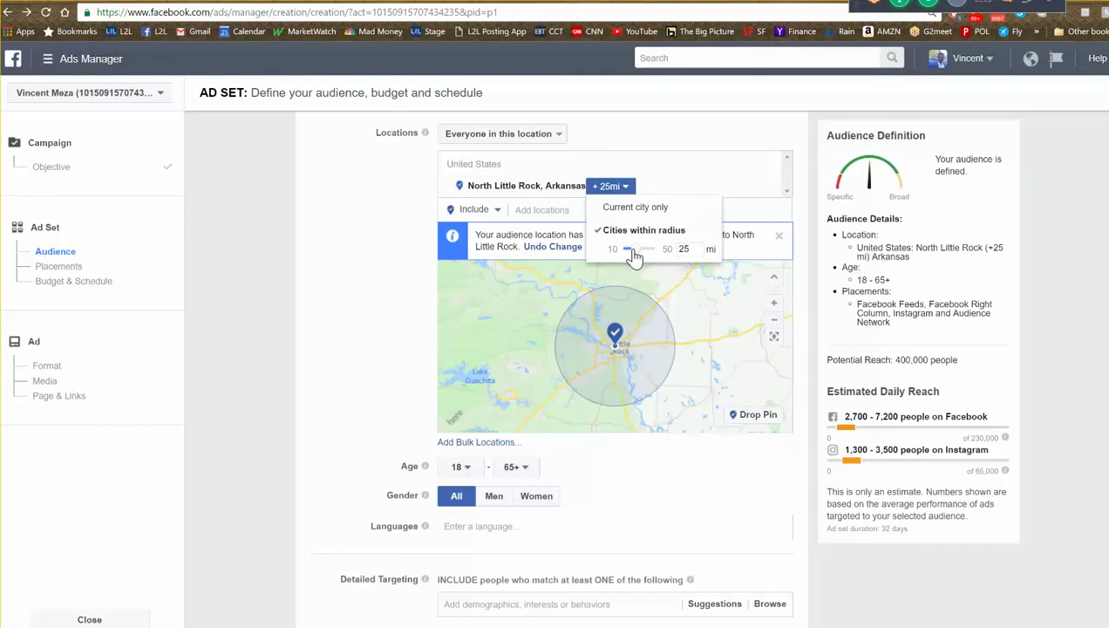
drag(629, 249, 624, 251)
click(366, 331)
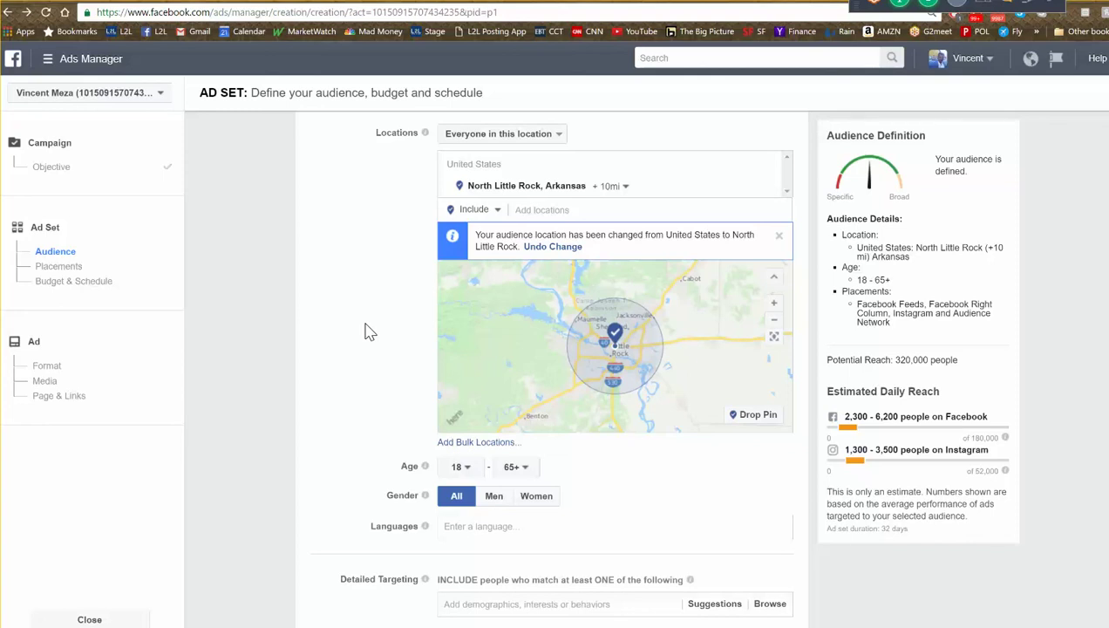
- Set the audience's minimum age to 25
click(460, 467)
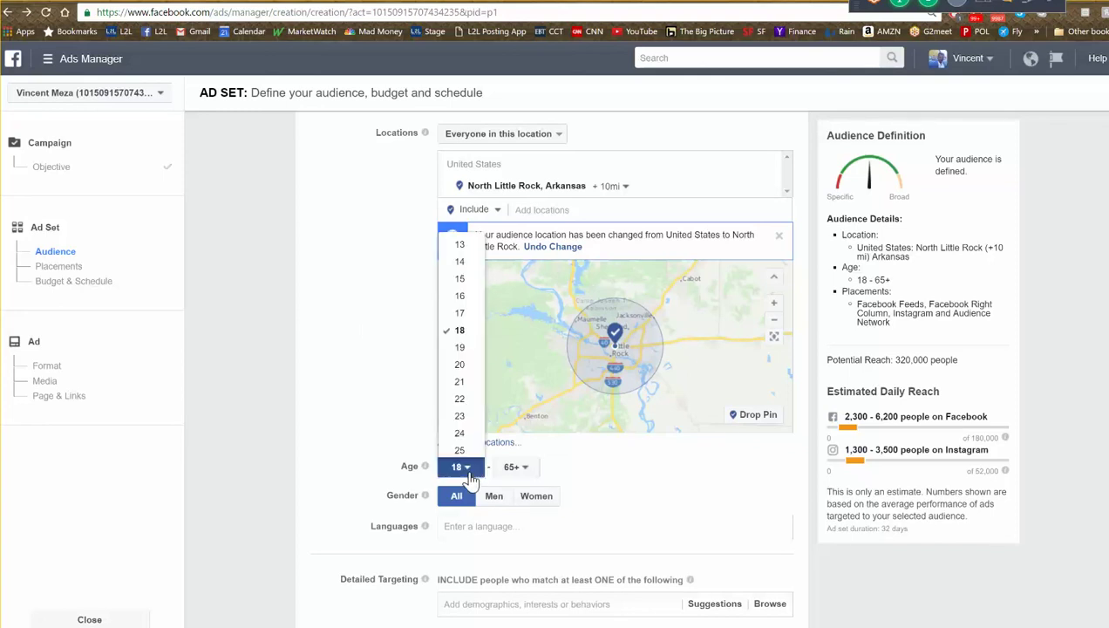
click(459, 450)
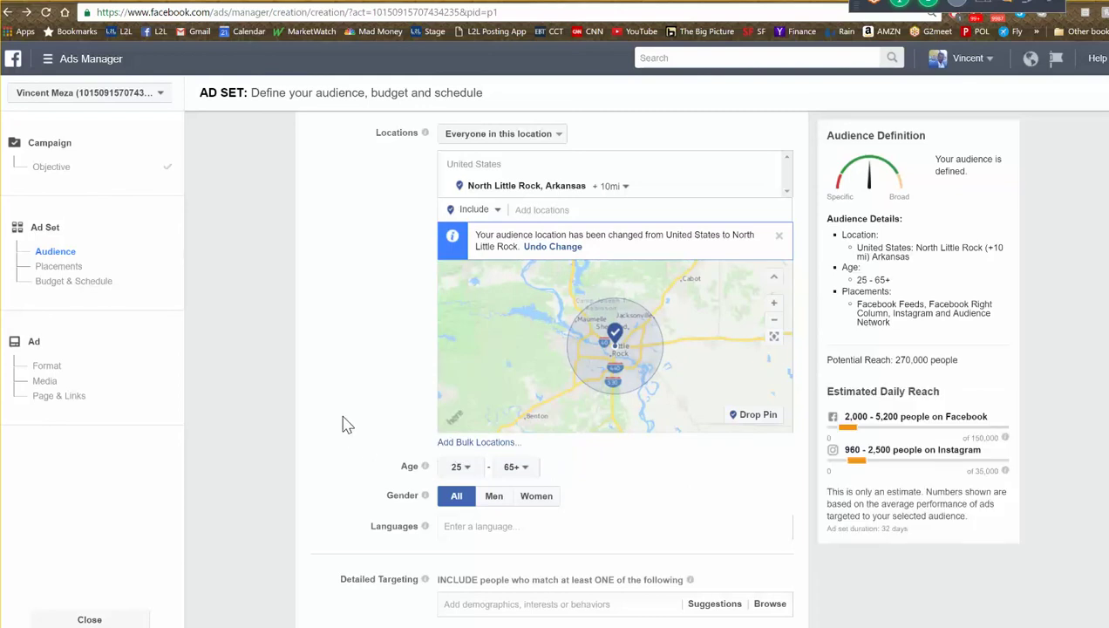
scroll(347, 436, down, 2)
scroll(344, 436, down, 5)
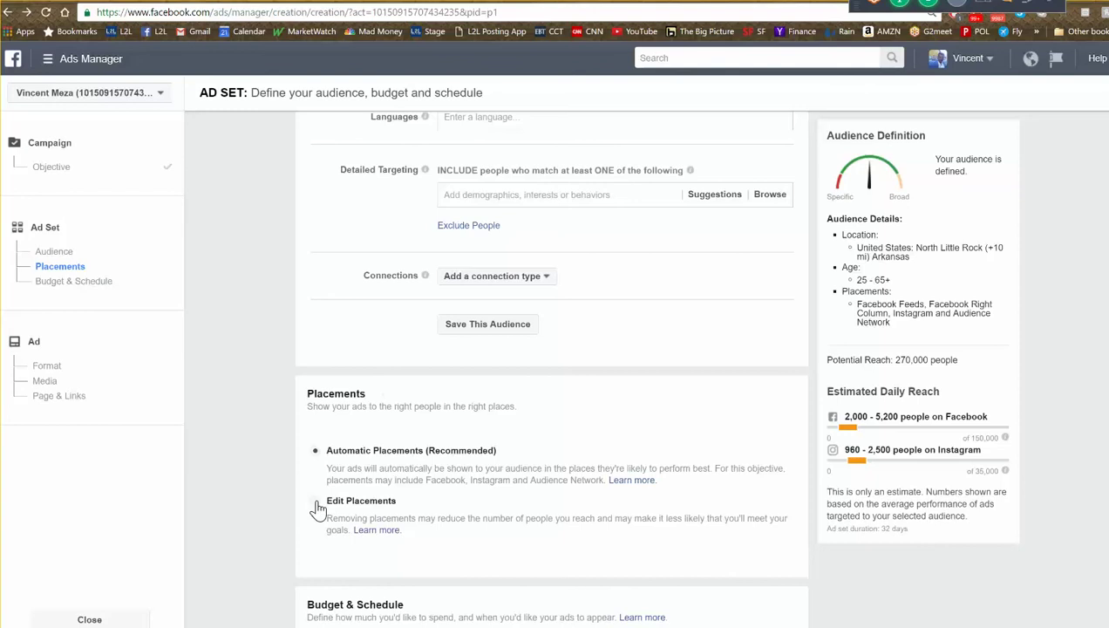
- Switch to manual placements, keeping the device type at All Devices
click(315, 503)
scroll(357, 498, down, 2)
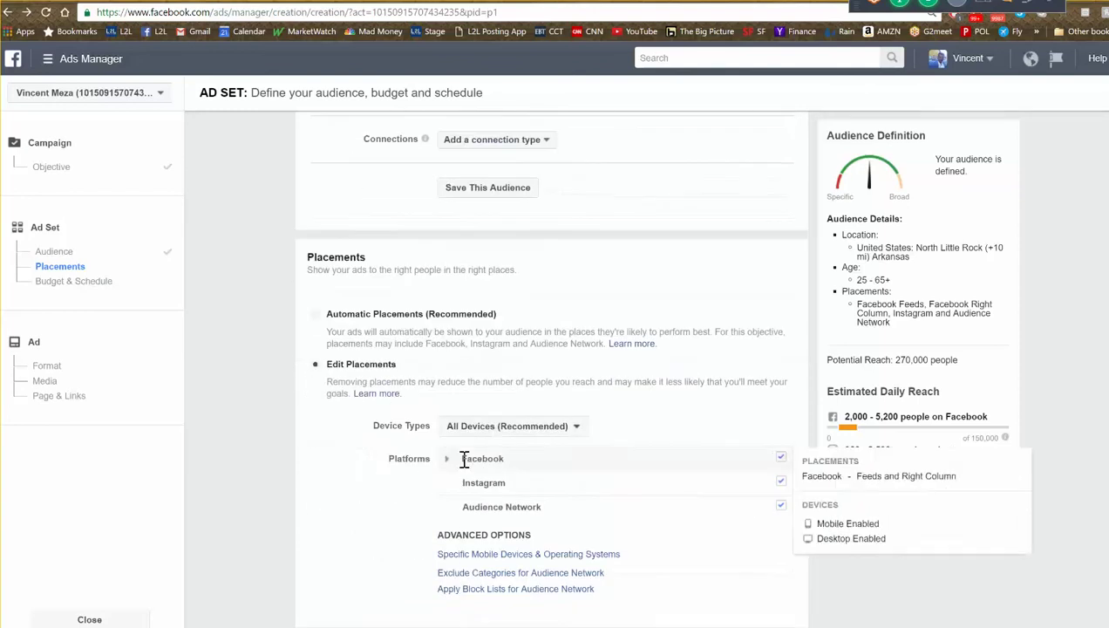
click(558, 427)
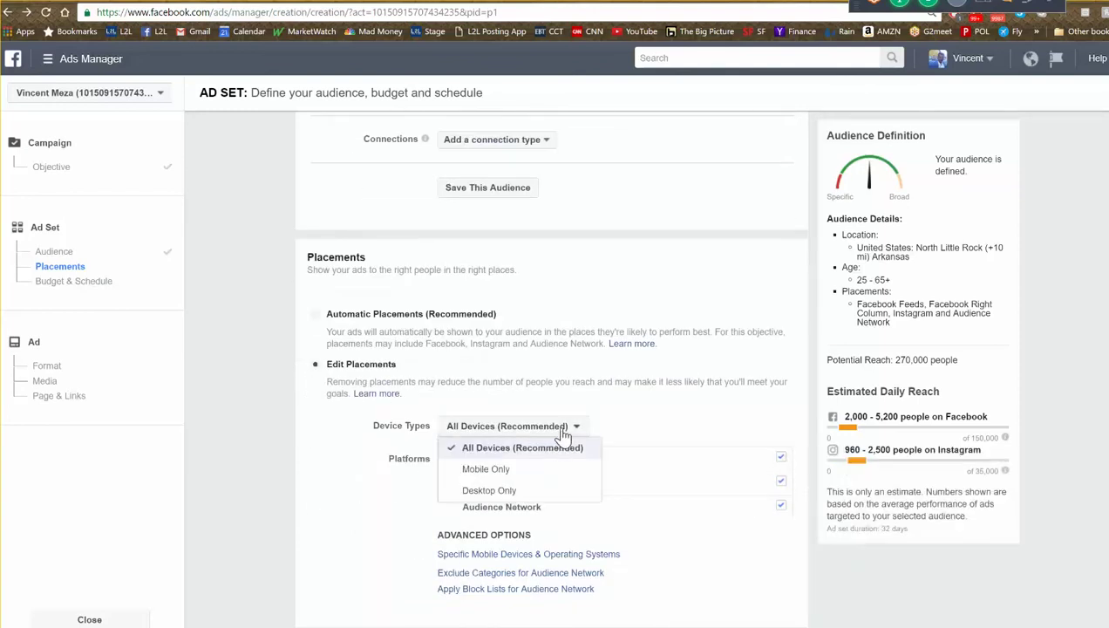
click(647, 425)
scroll(645, 427, up, 5)
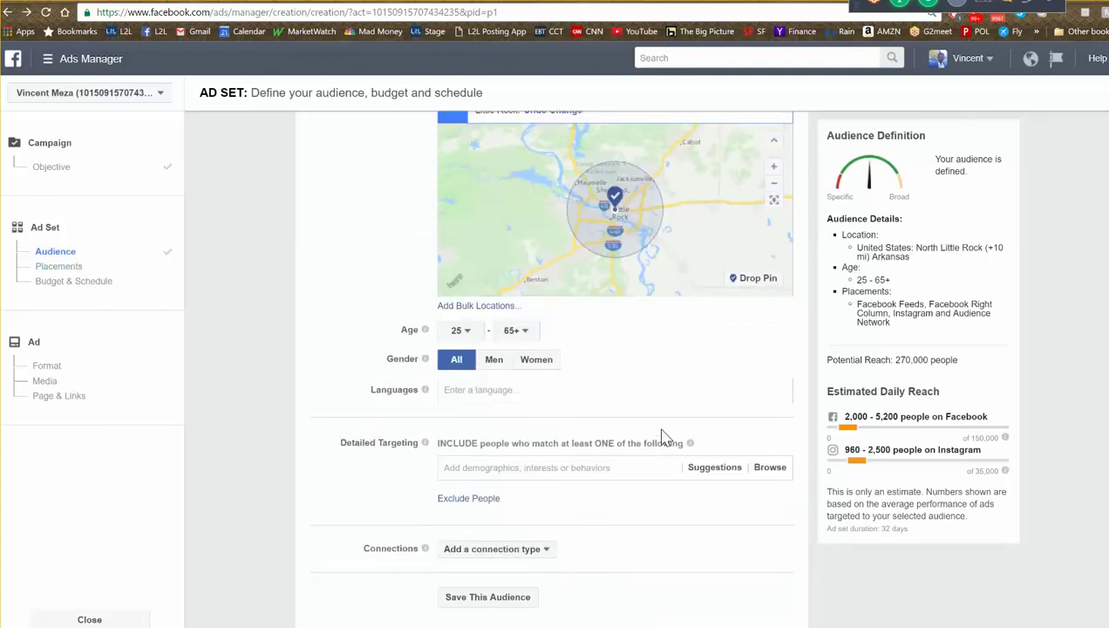
scroll(663, 436, up, 1)
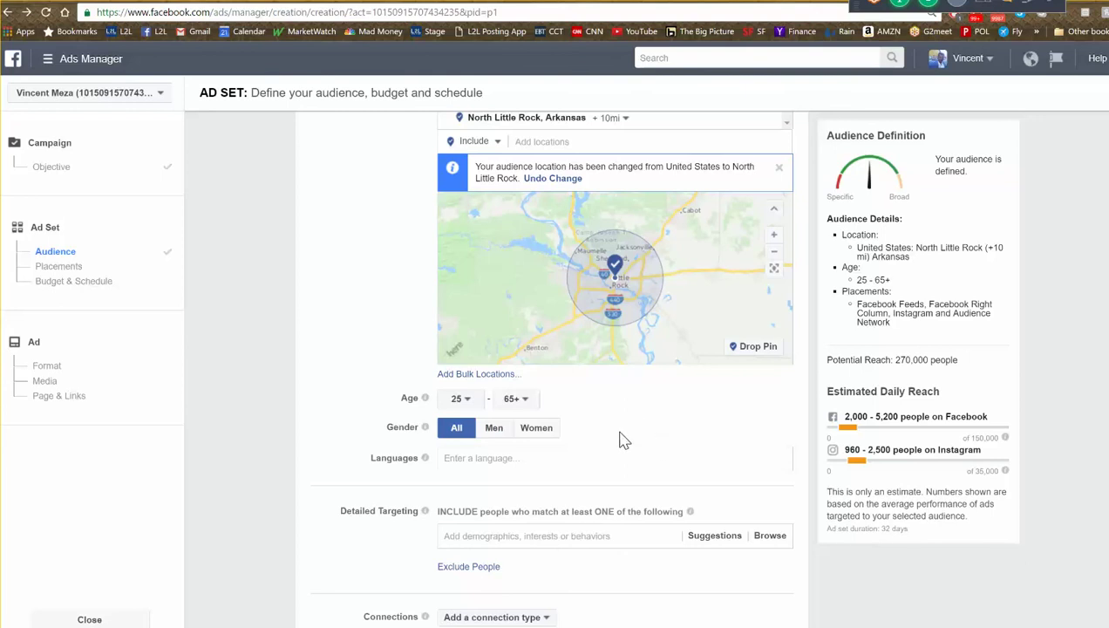
scroll(621, 435, down, 4)
scroll(618, 478, down, 6)
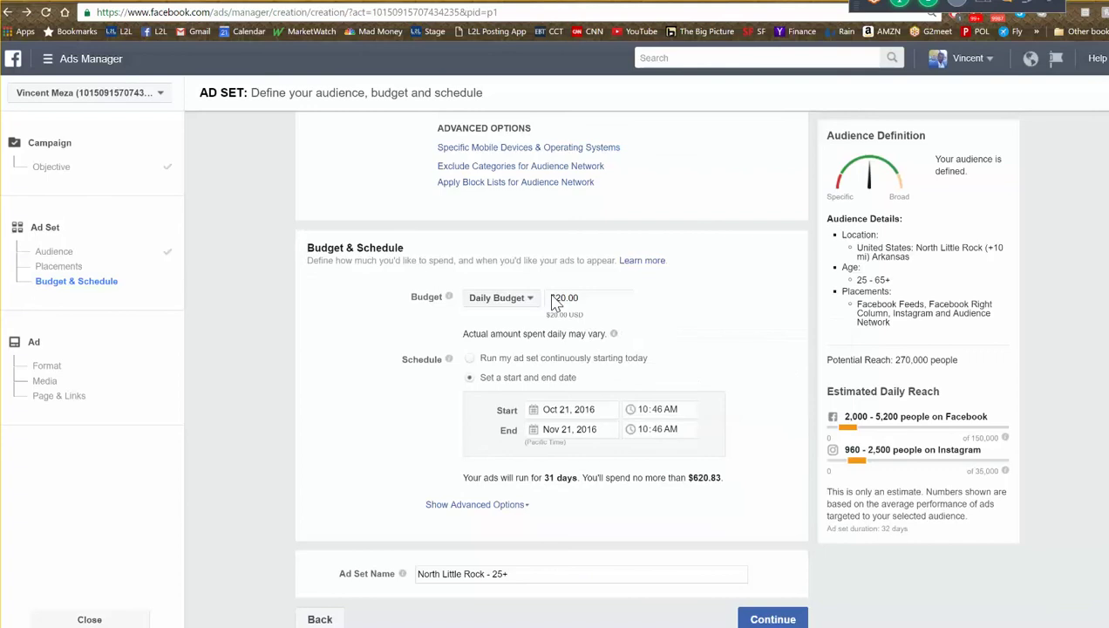
- Change the budget to a $20 lifetime budget
click(529, 300)
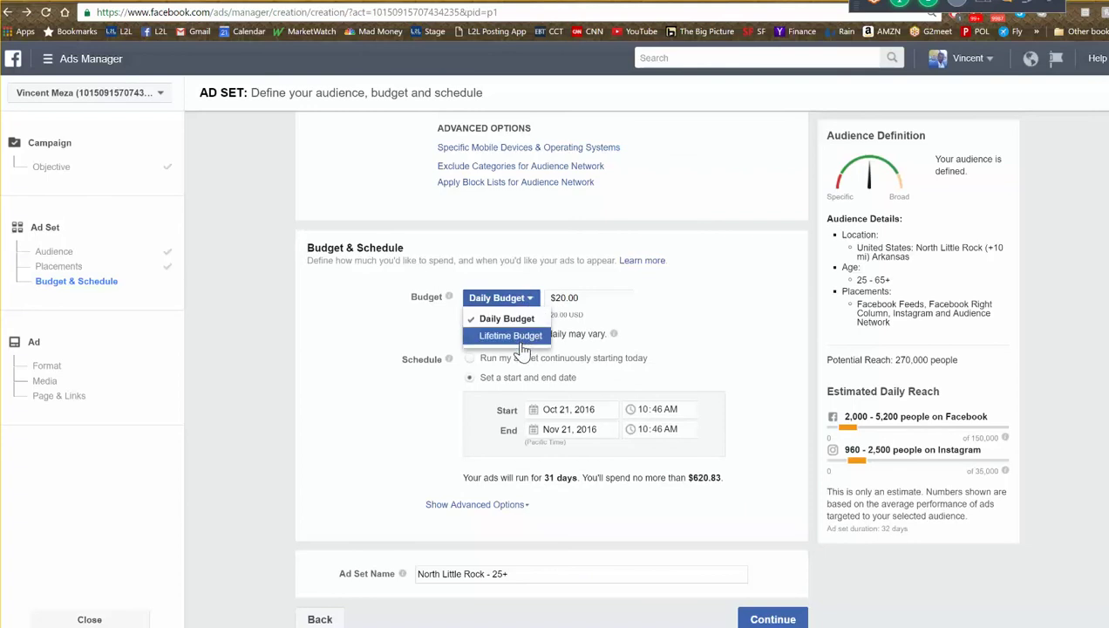
click(523, 345)
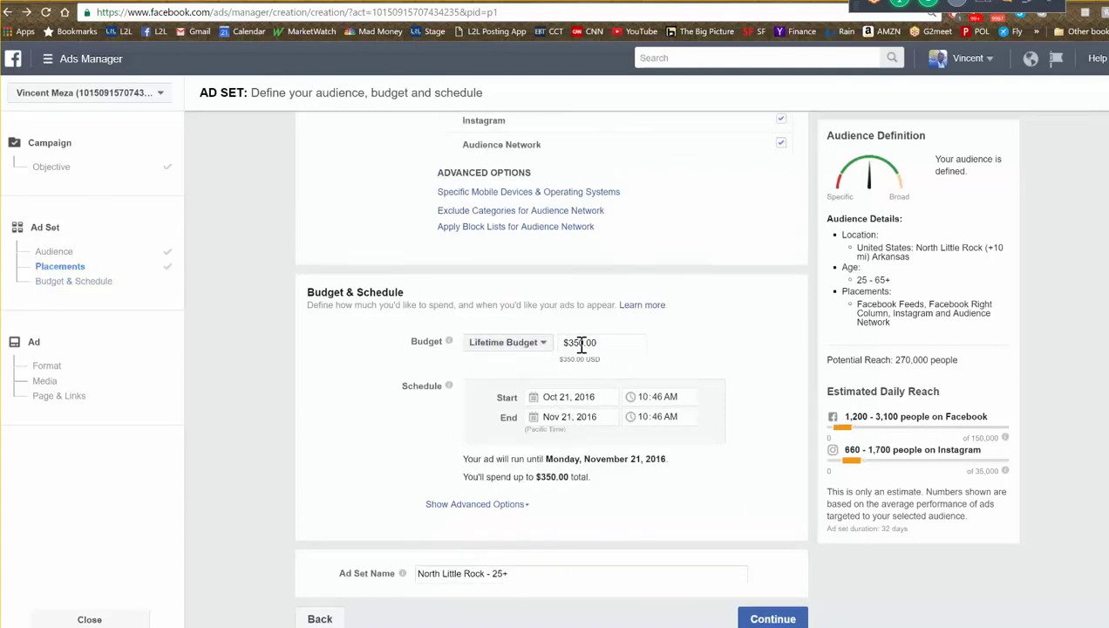
drag(581, 342, 574, 357)
key(BackSpace)
key(BackSpace)
text(2)
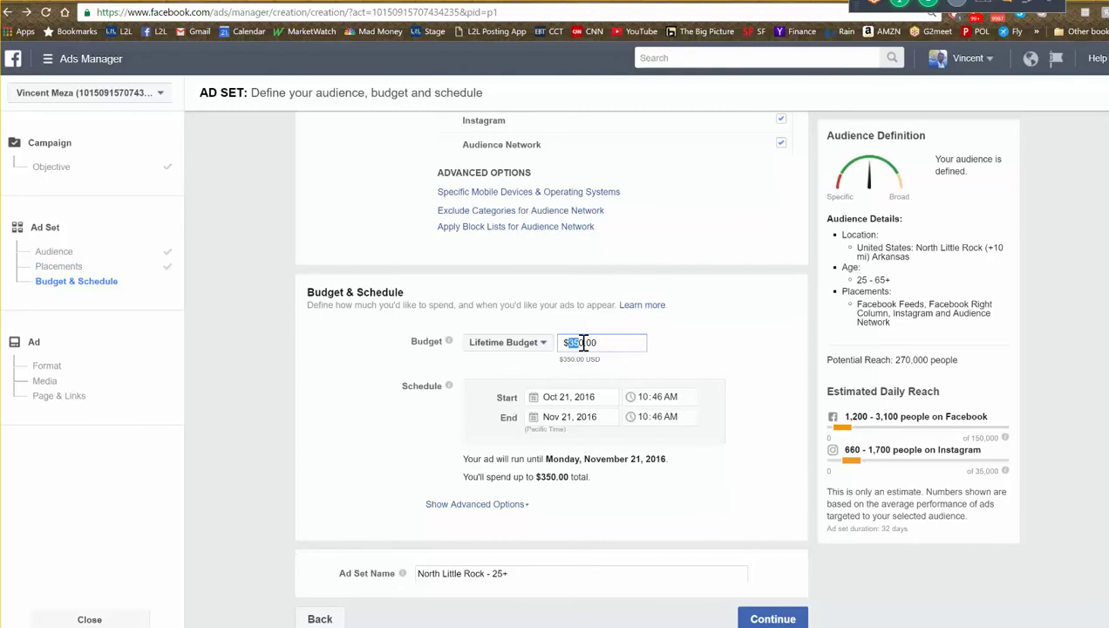
- Set the ad set end date to October 24, 2016
click(539, 423)
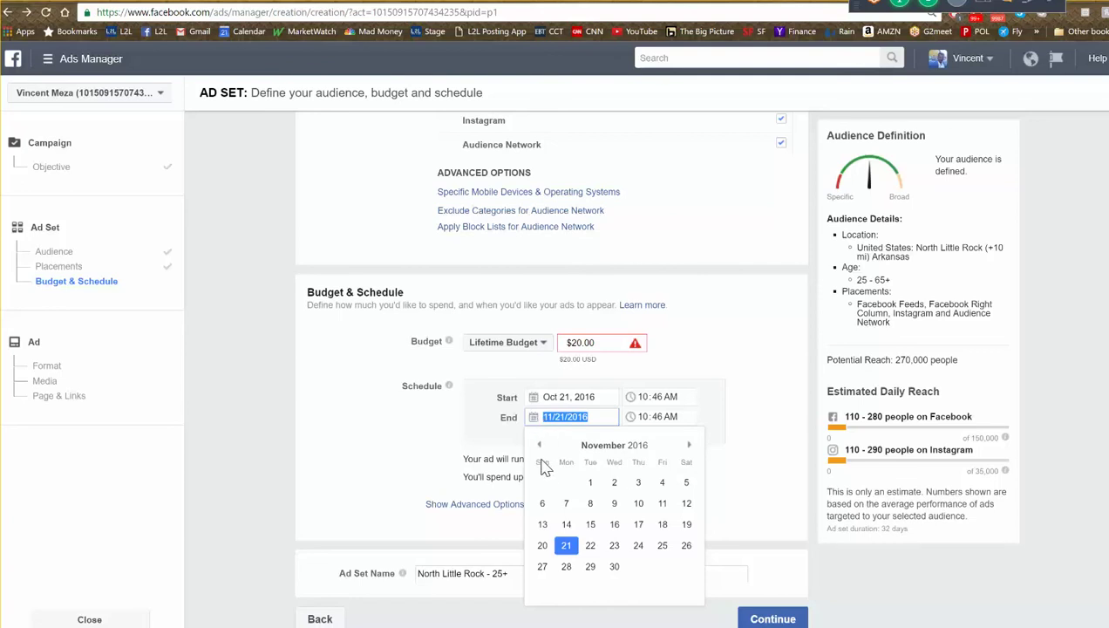
click(539, 445)
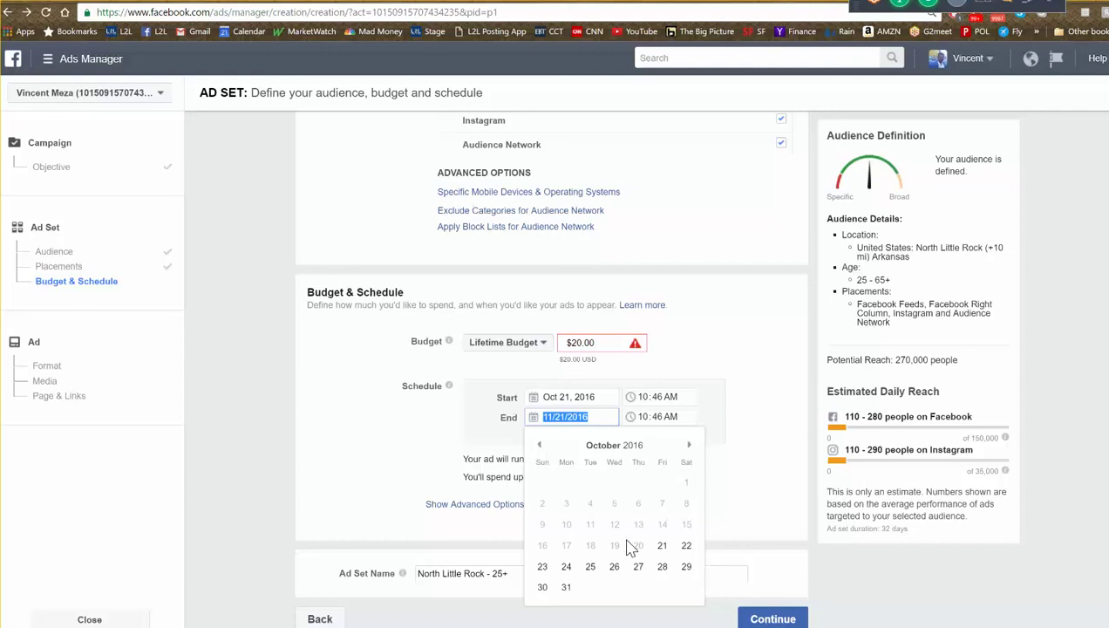
click(566, 566)
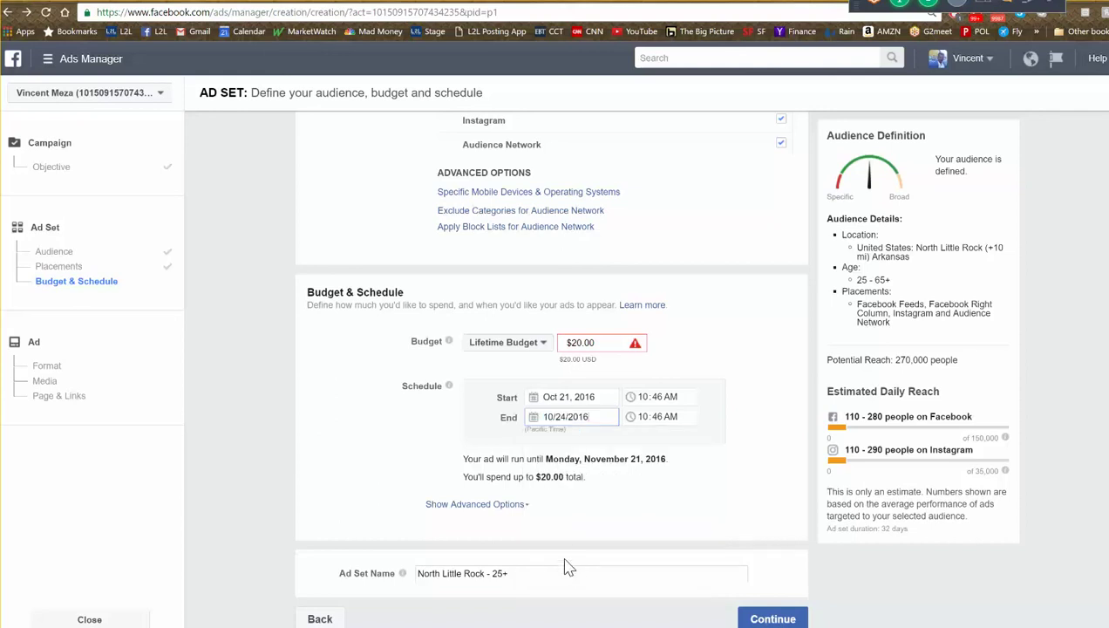
click(460, 450)
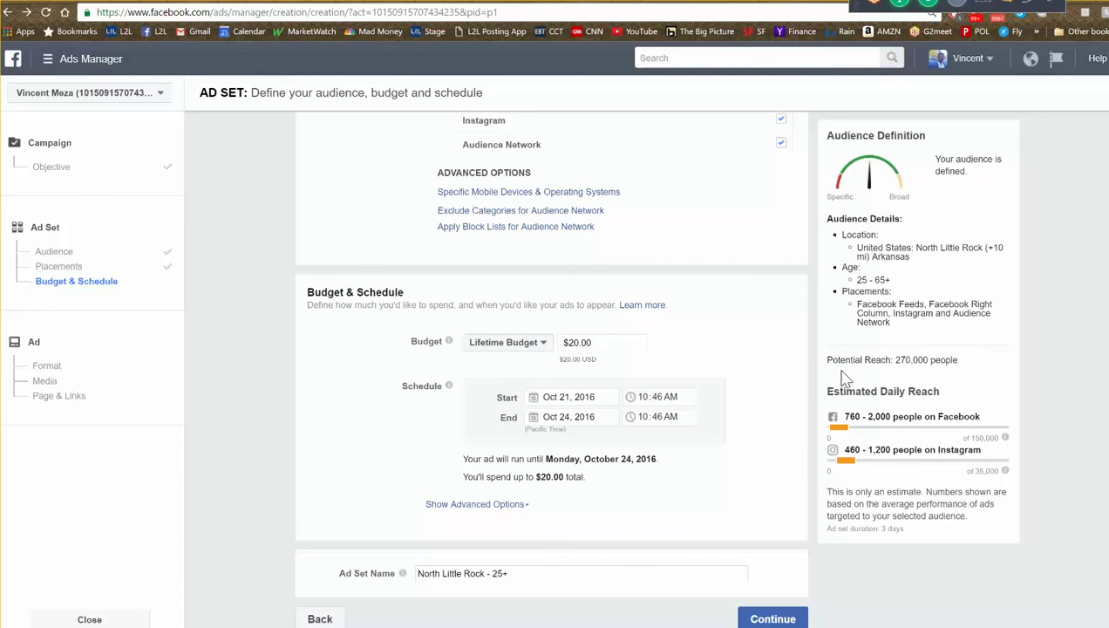
- Uncheck Instagram and Audience Network so the ad runs only on Facebook
scroll(832, 344, up, 2)
click(781, 251)
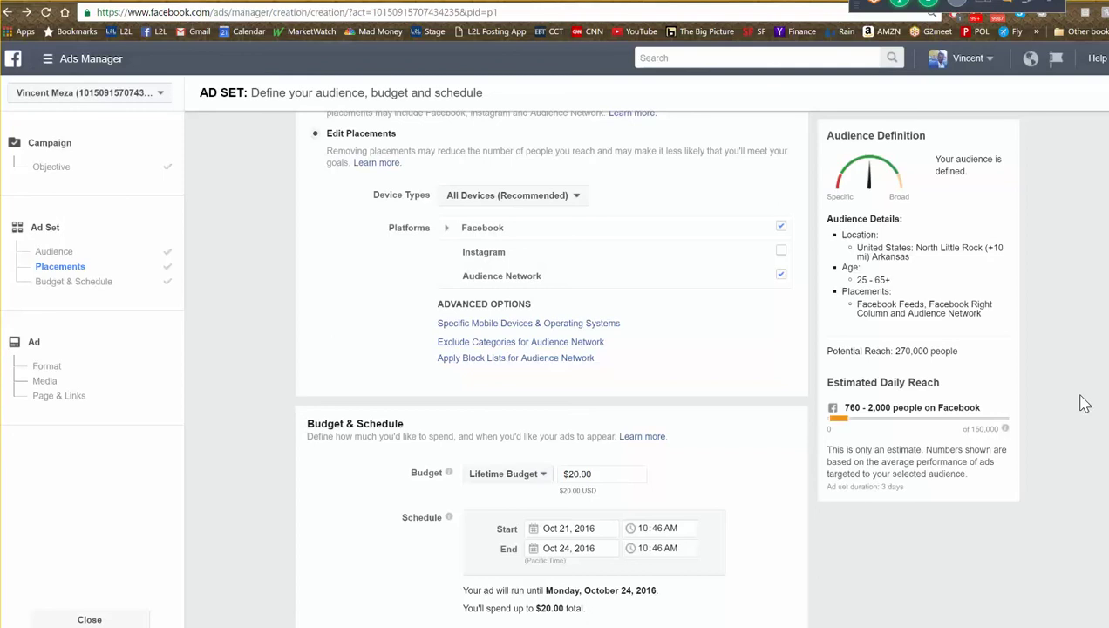
mouse_move(780, 285)
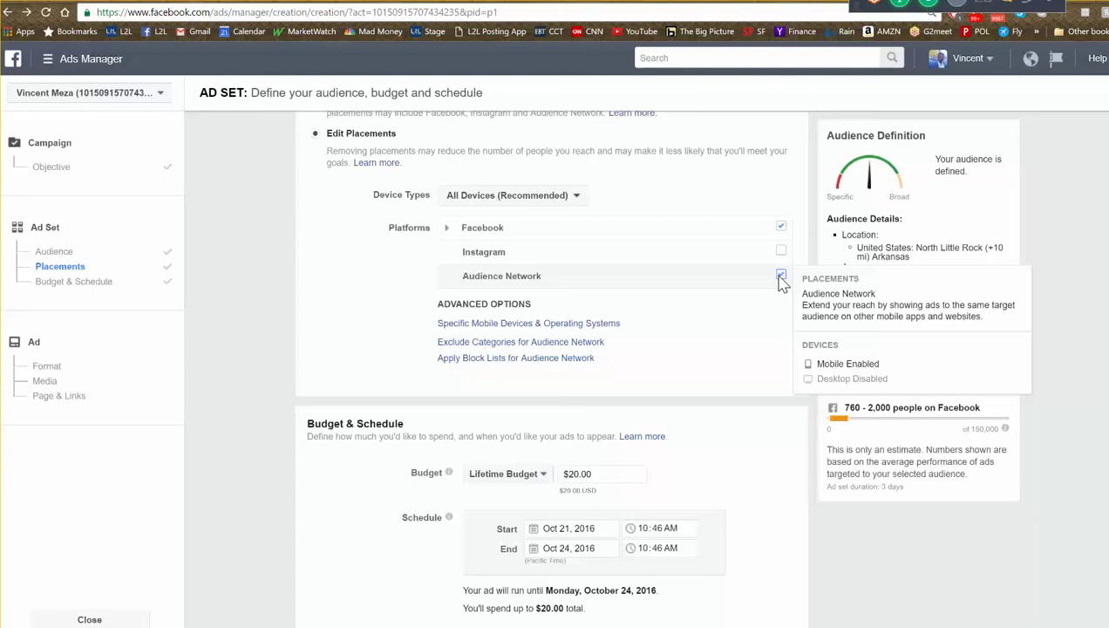
click(781, 275)
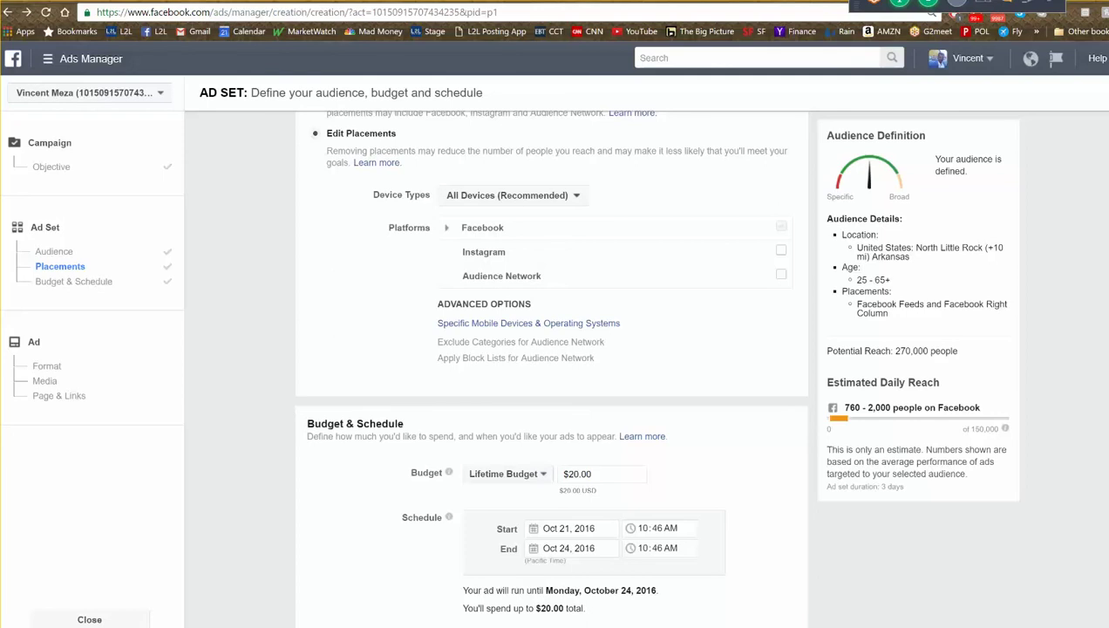
scroll(1030, 318, down, 2)
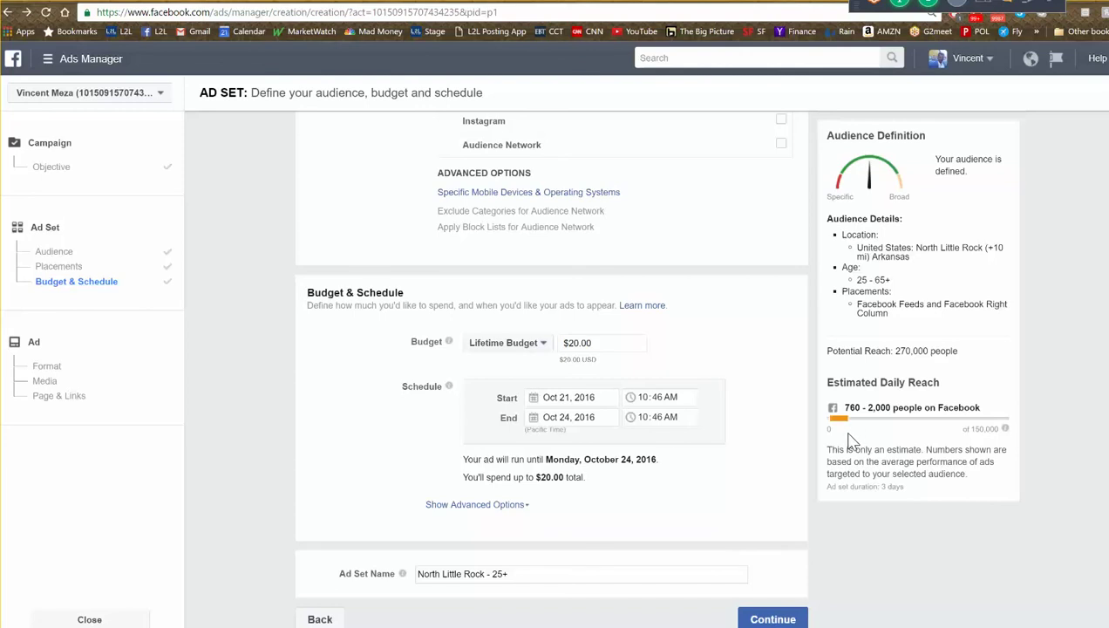
click(761, 620)
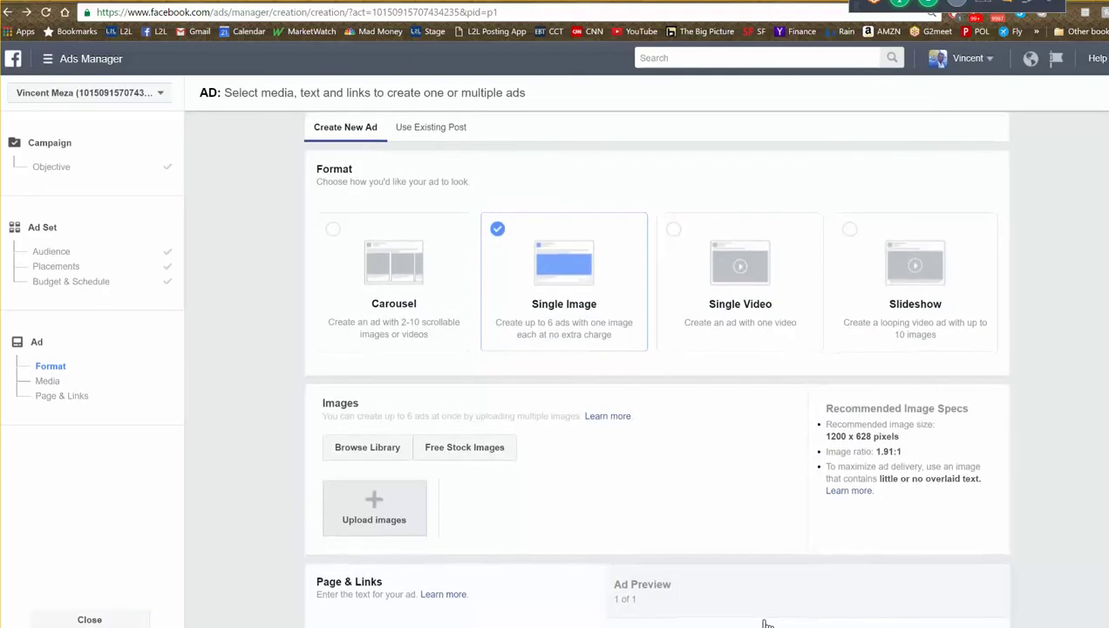
scroll(779, 540, down, 3)
scroll(698, 523, down, 1)
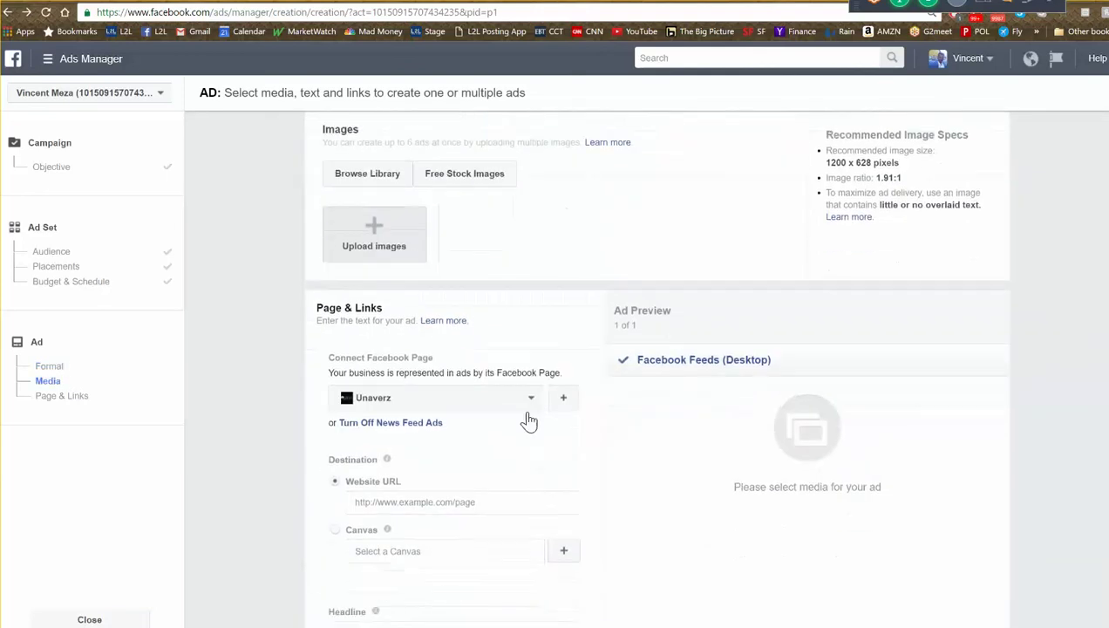
click(528, 401)
click(504, 457)
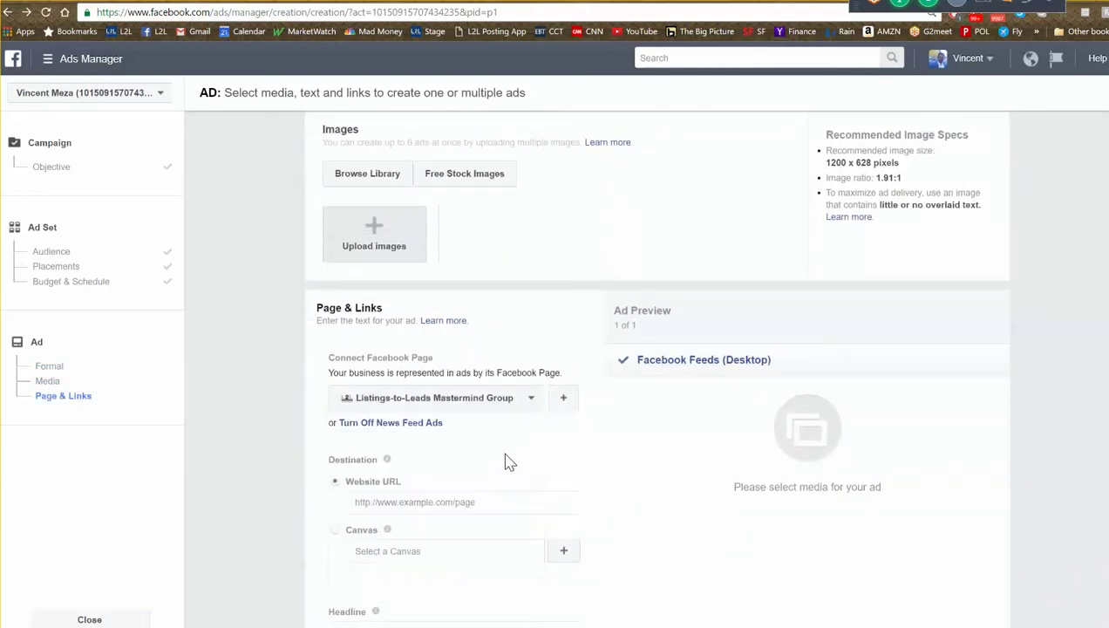
click(463, 504)
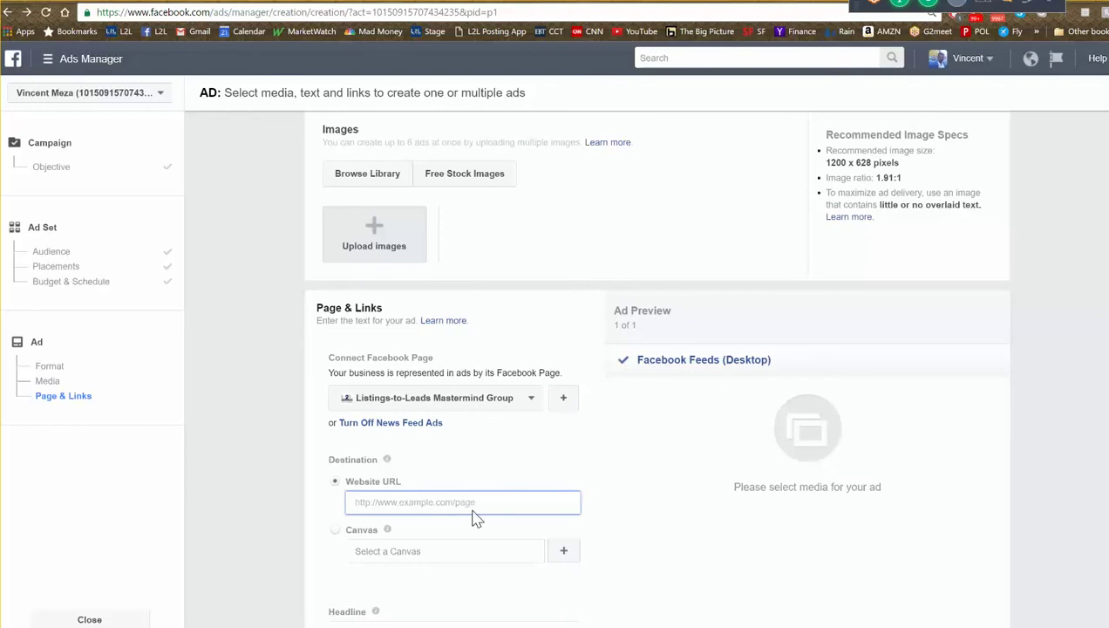
click(486, 535)
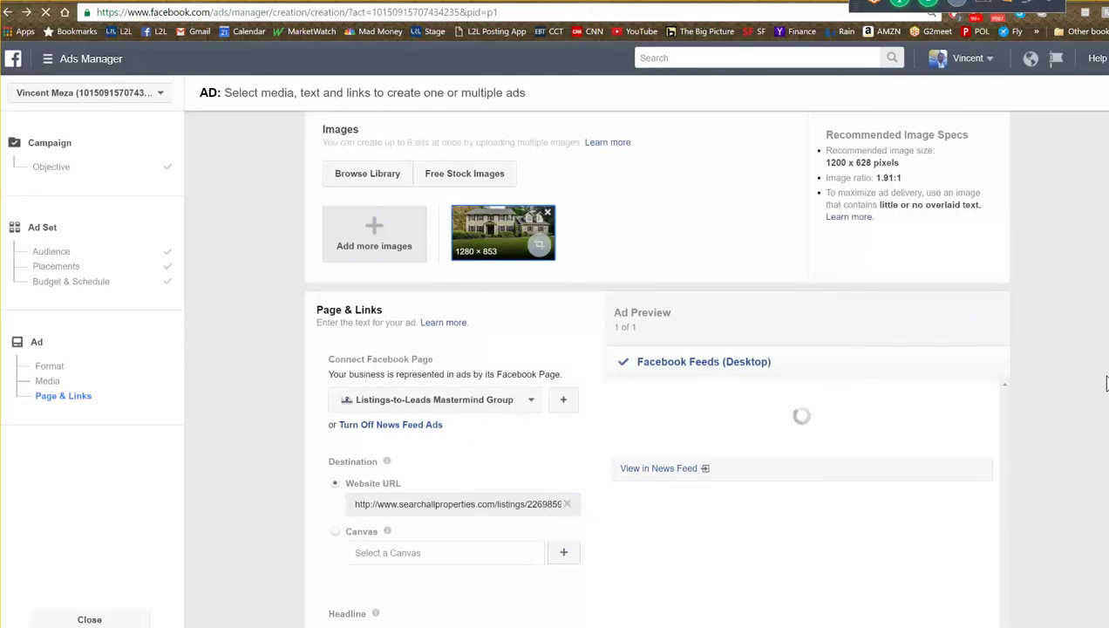
- Replace the ad's body text with "it's awesome!"
scroll(1049, 399, down, 2)
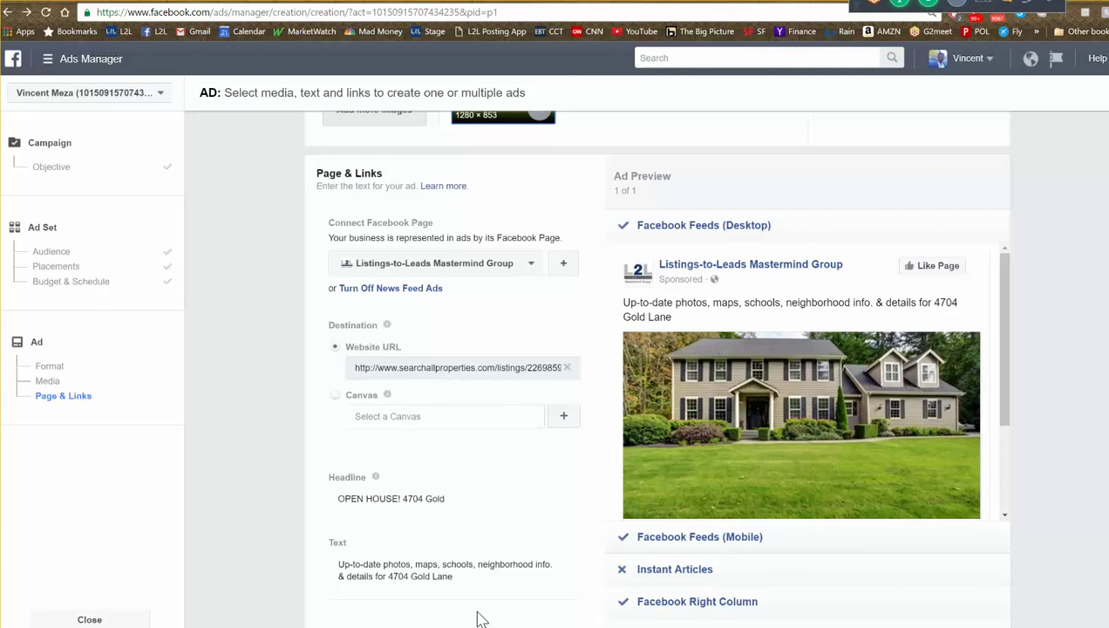
scroll(471, 602, down, 1)
drag(466, 513, 334, 485)
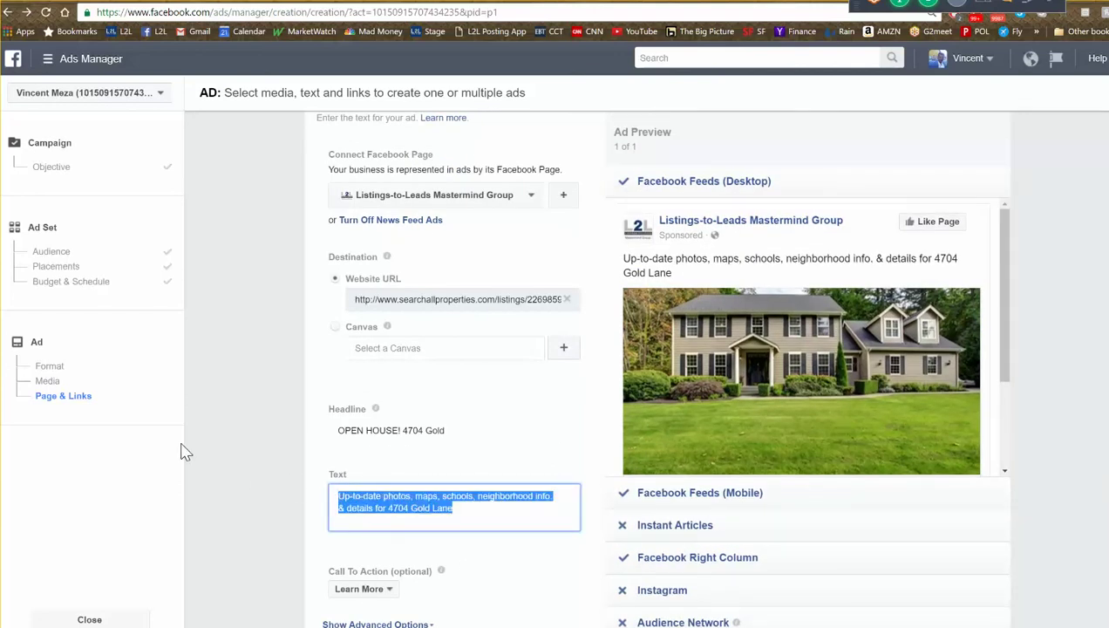
text(it's aw)
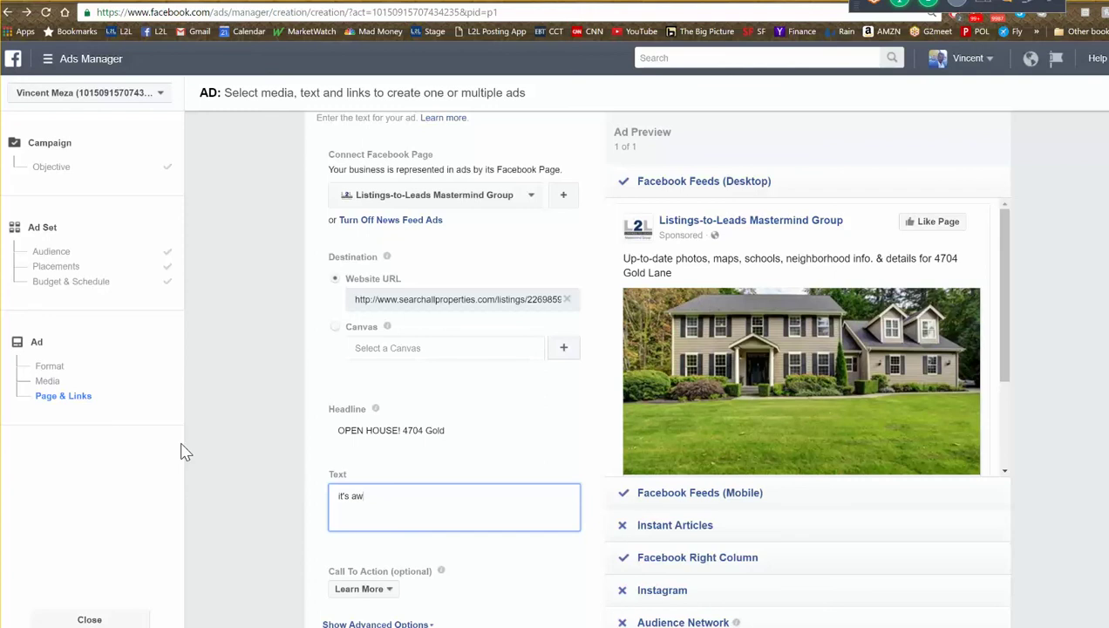
text(esome!)
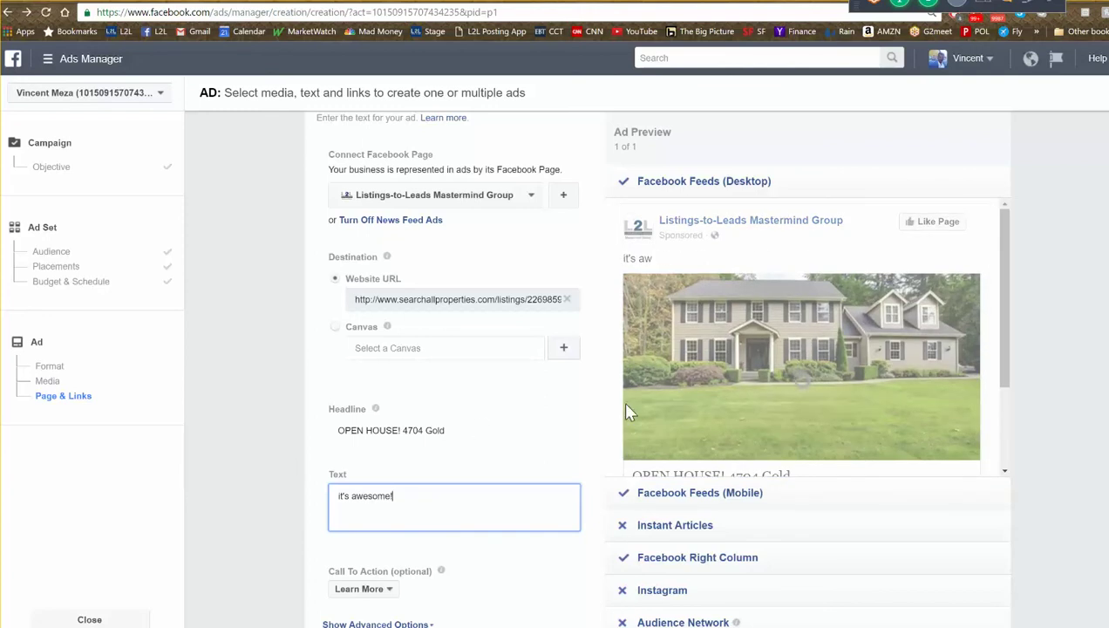
mouse_move(698, 366)
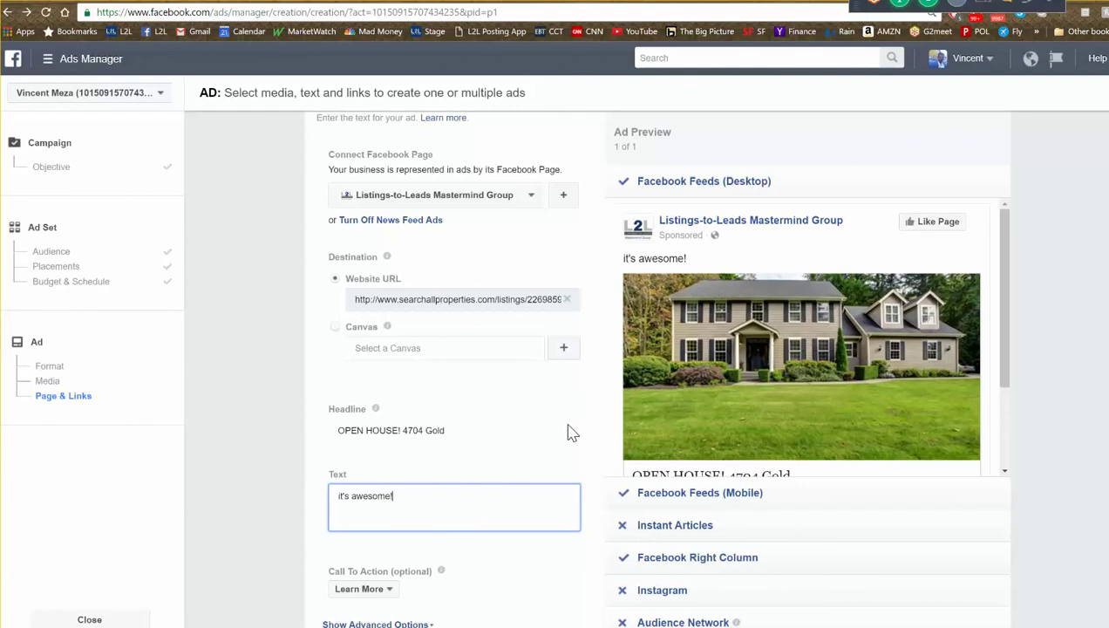
drag(1003, 344, 1003, 380)
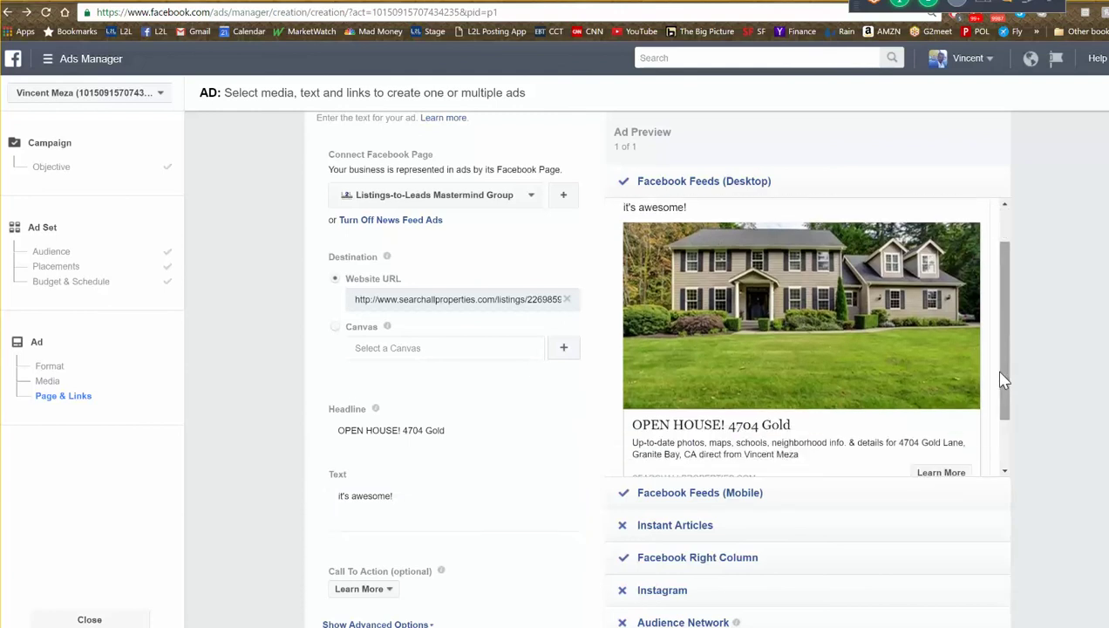
key(ctrl+Tab)
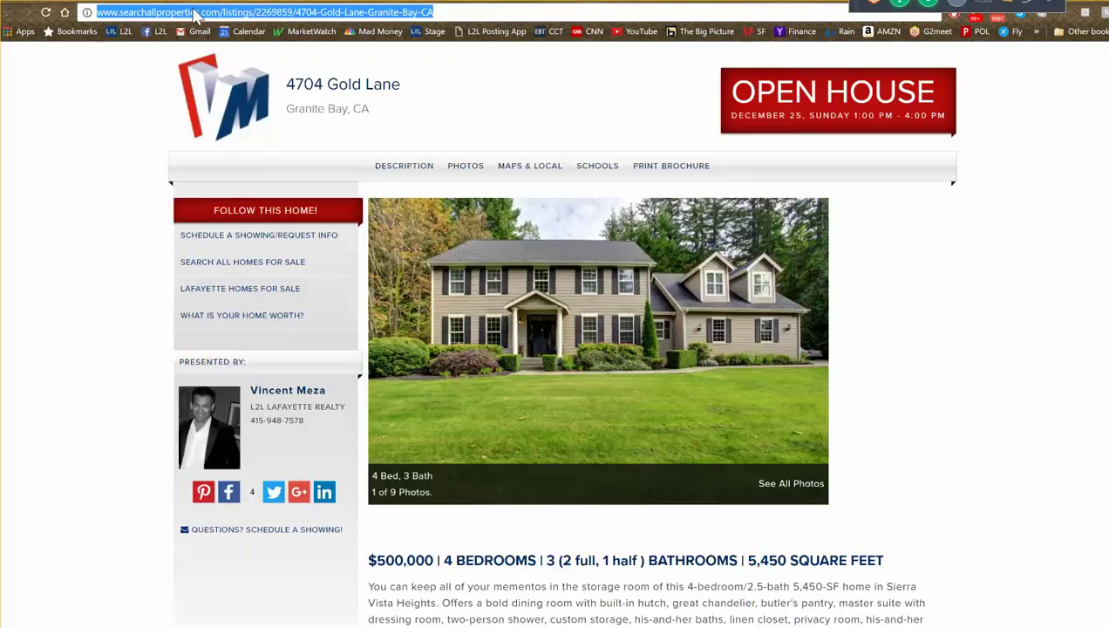
- Check the listing's open-house sign-up pop-up, close it and the tab, then return to the ad draft
click(254, 213)
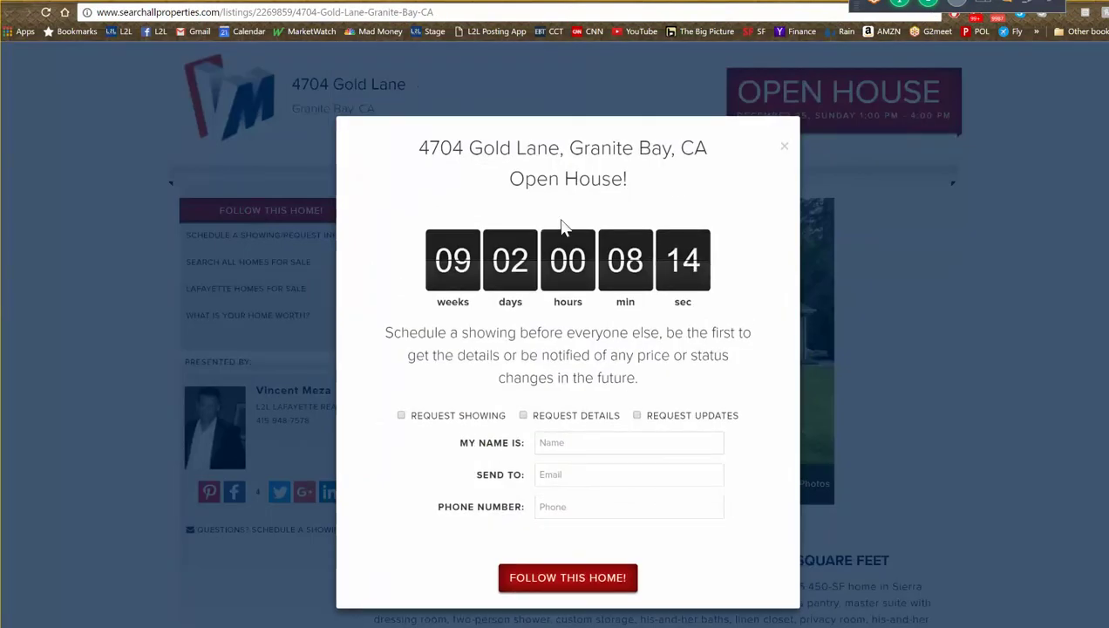
click(784, 146)
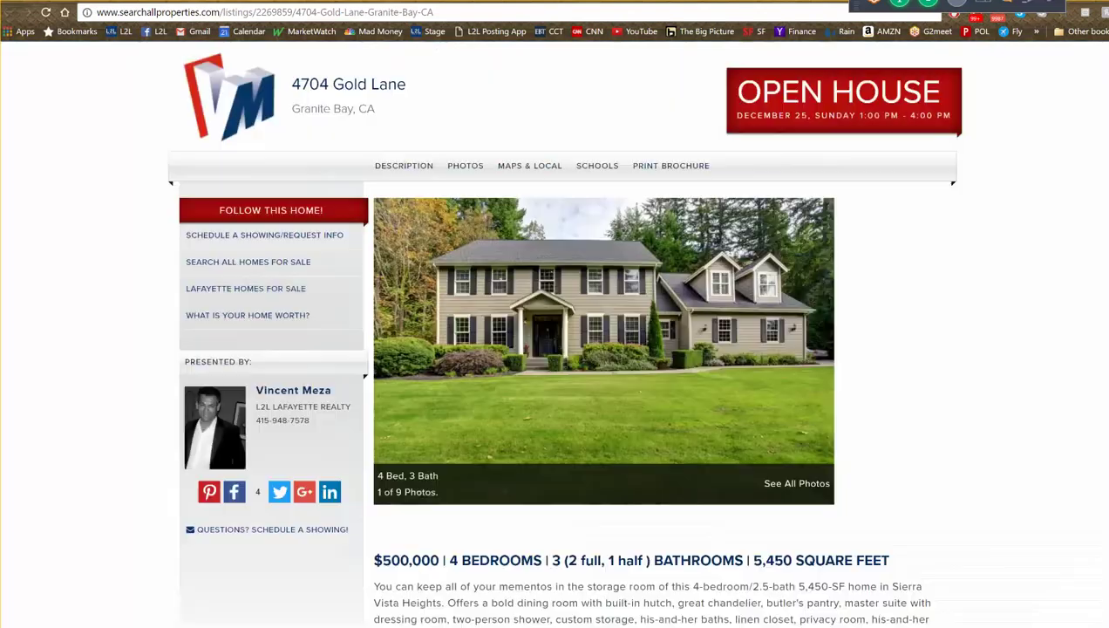
key(ctrl+w)
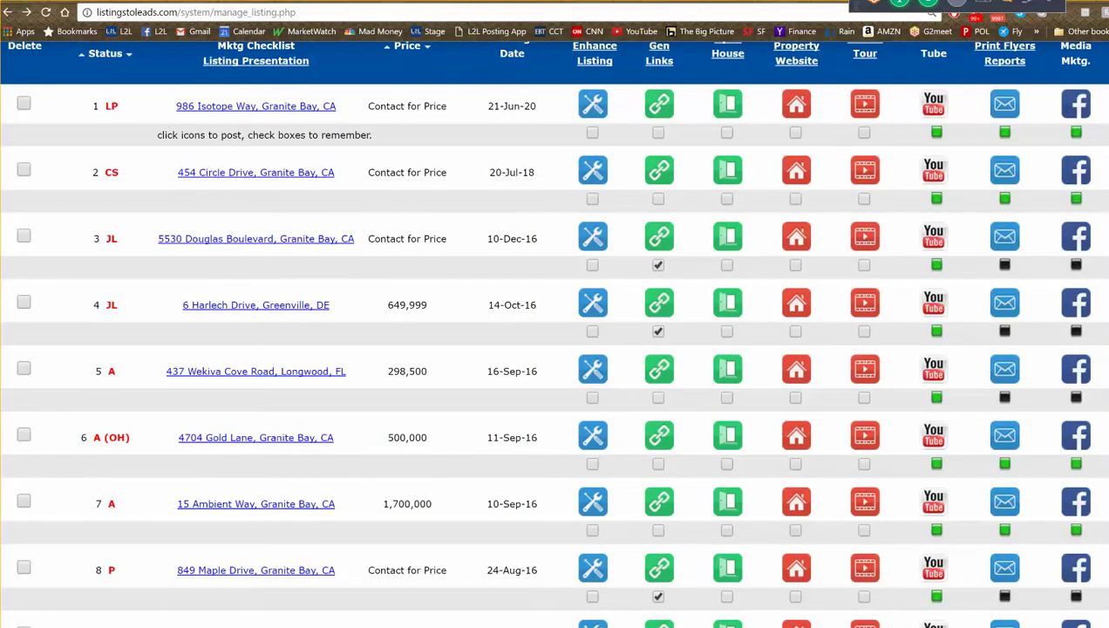
key(ctrl+Tab)
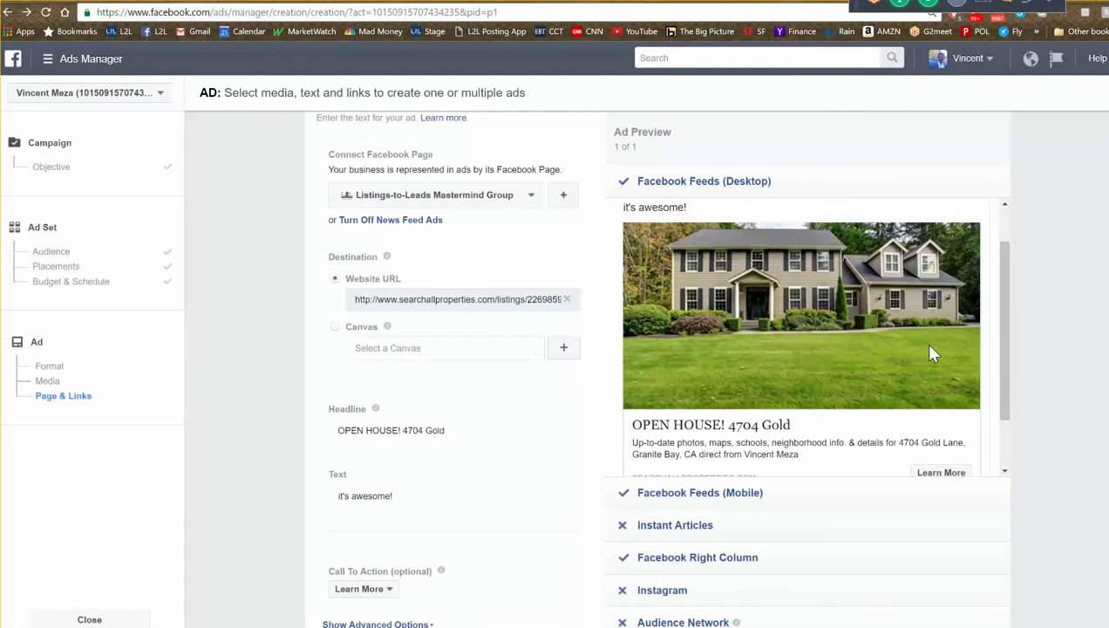
- Scroll through the finished ad down to Place Order, then switch to the Listings-to-Leads tab
scroll(907, 349, down, 2)
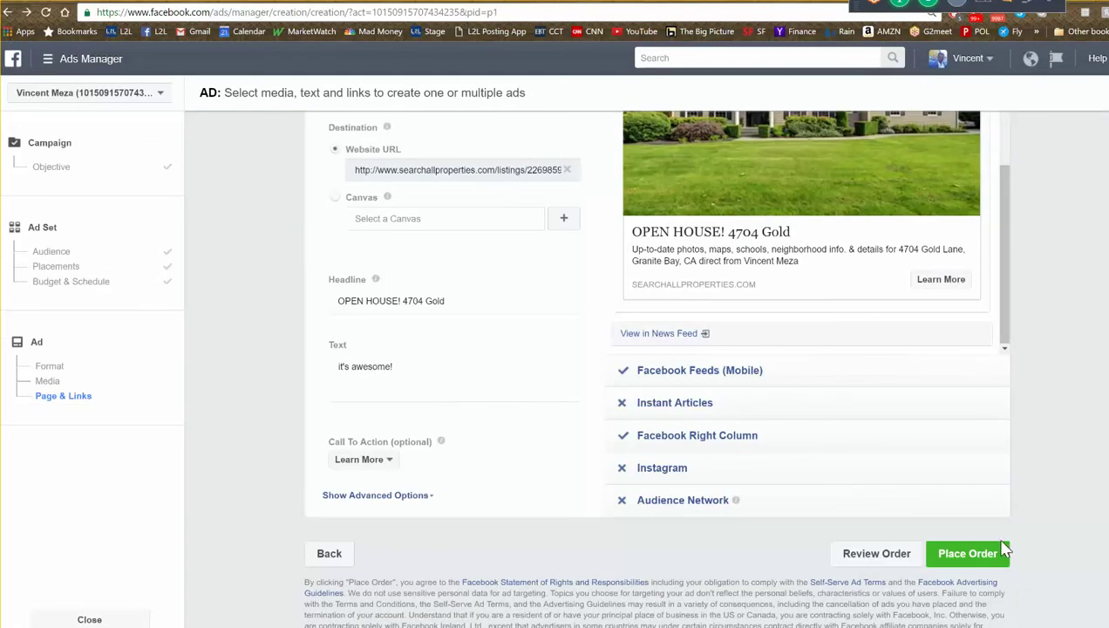
scroll(1007, 529, up, 2)
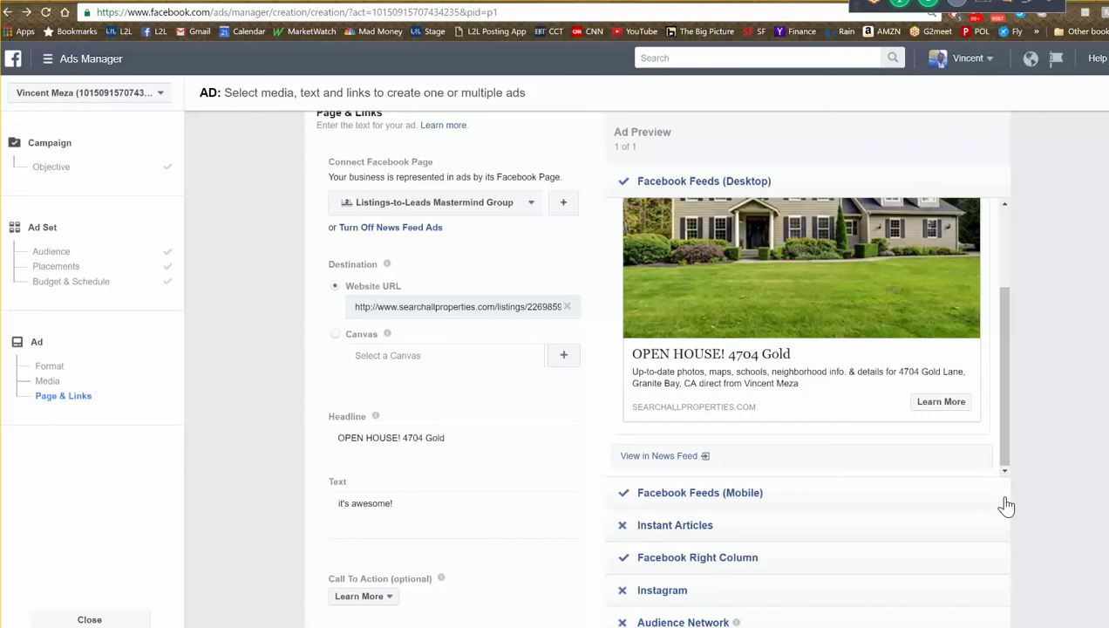
key(ctrl+Tab)
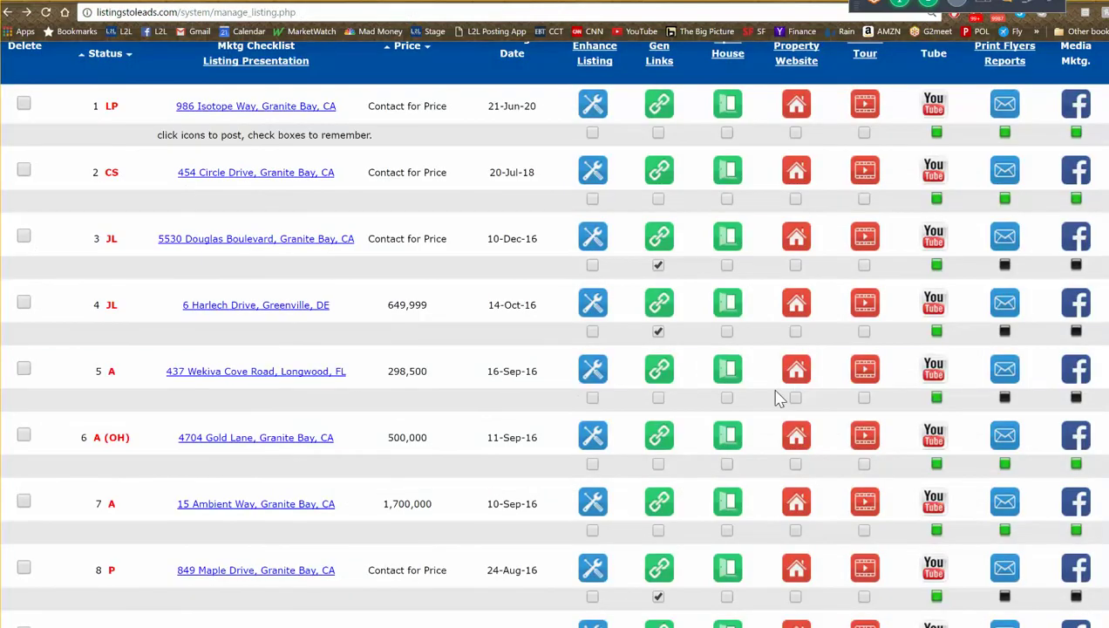
scroll(555, 331, right, 3)
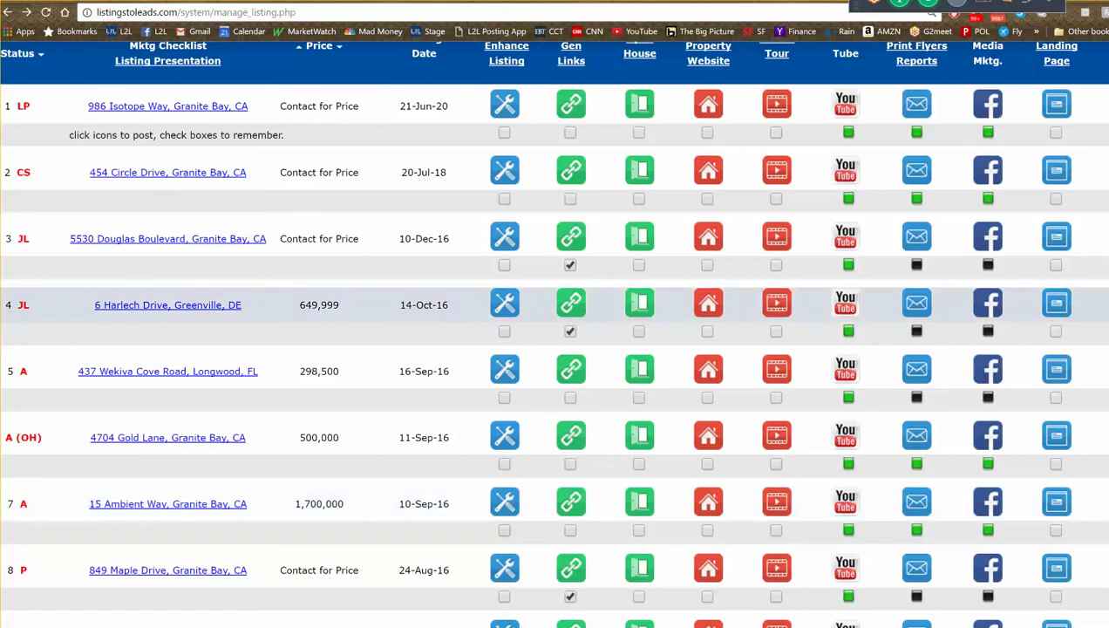
scroll(1055, 421, down, 1)
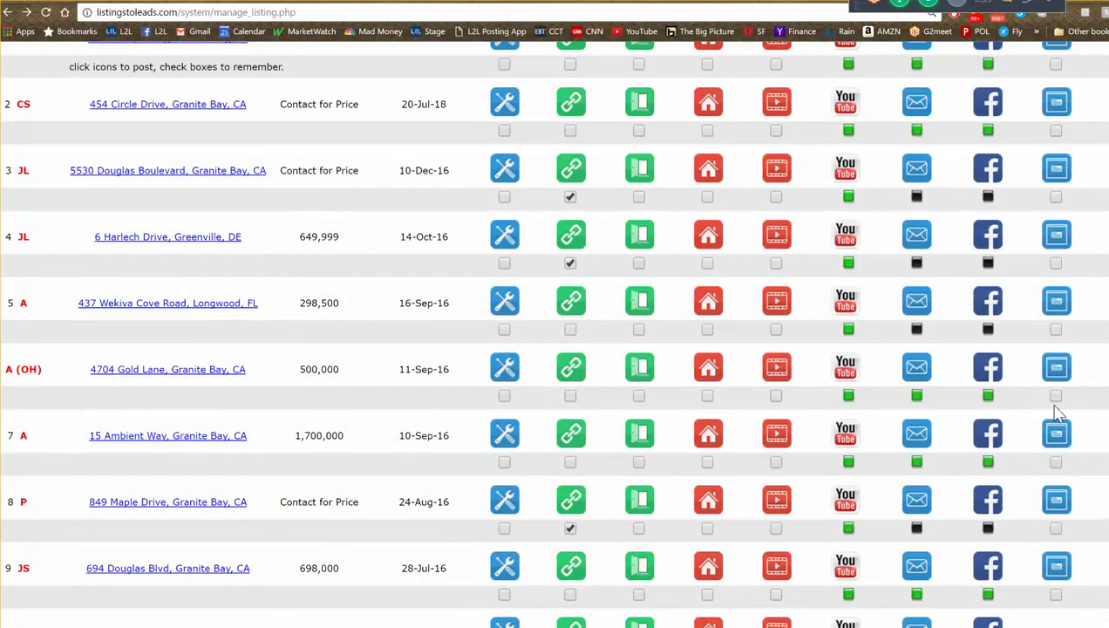
click(989, 568)
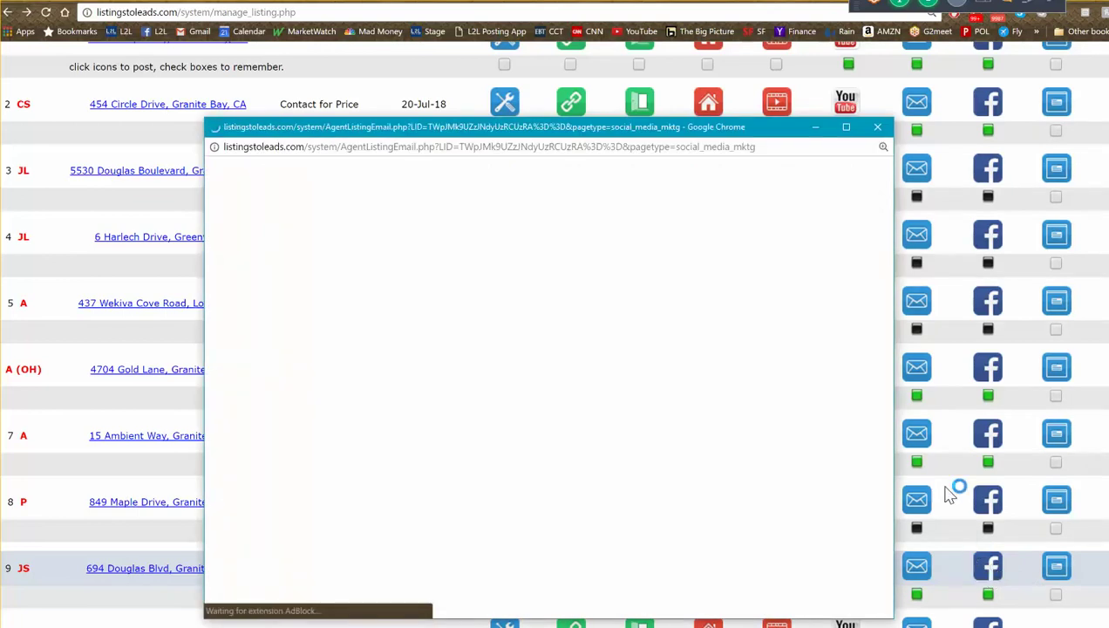
click(846, 127)
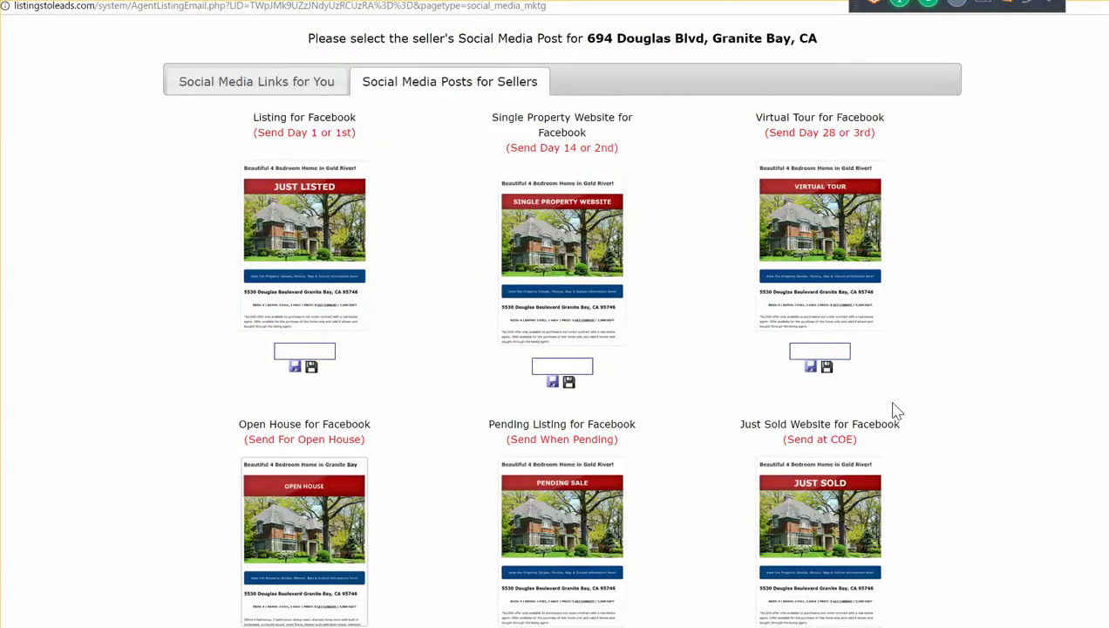
scroll(891, 410, down, 1)
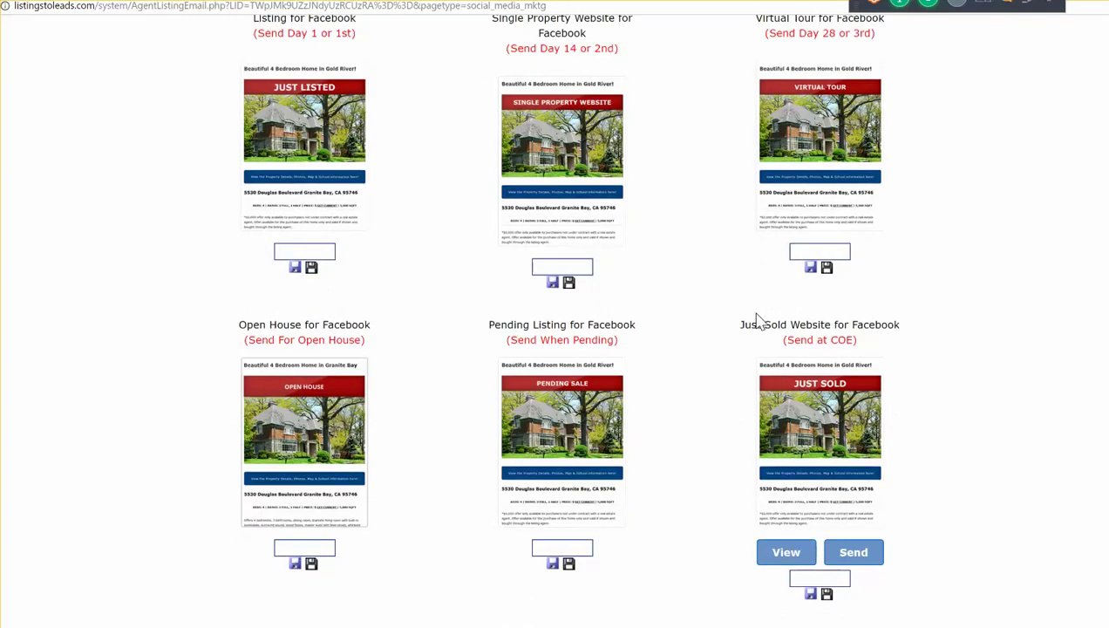
scroll(757, 319, up, 1)
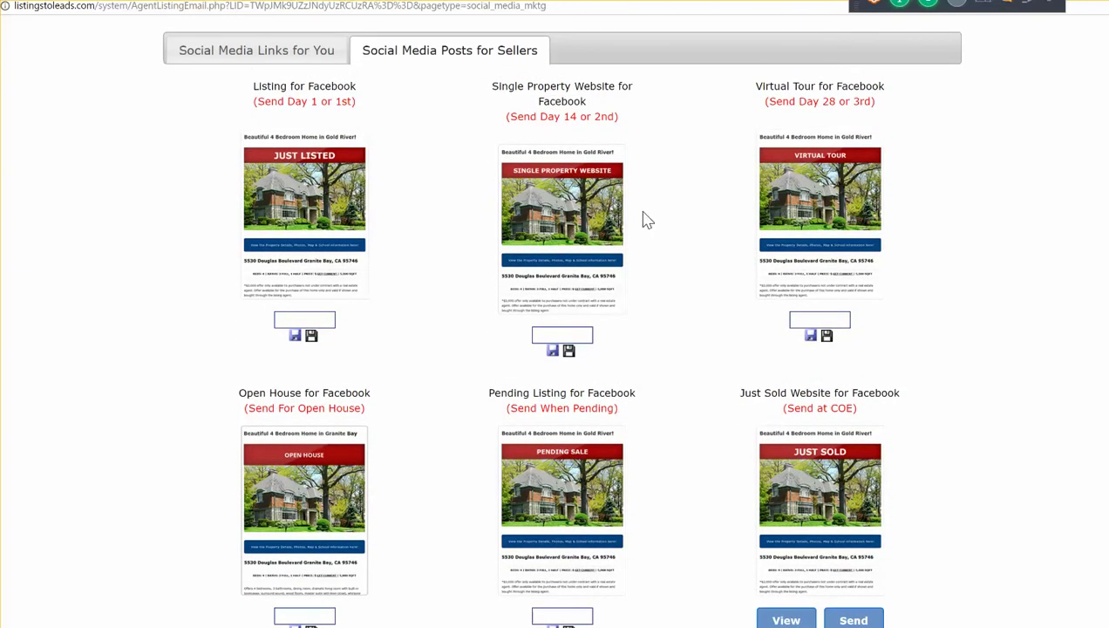